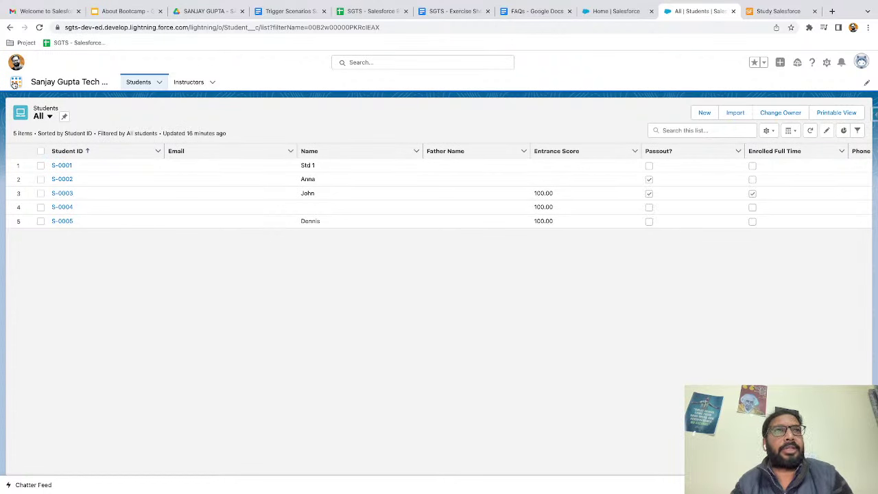
# Find the Sales app by searching for "sales" and open it in a separate browser tab.
pyautogui.click(15, 84)
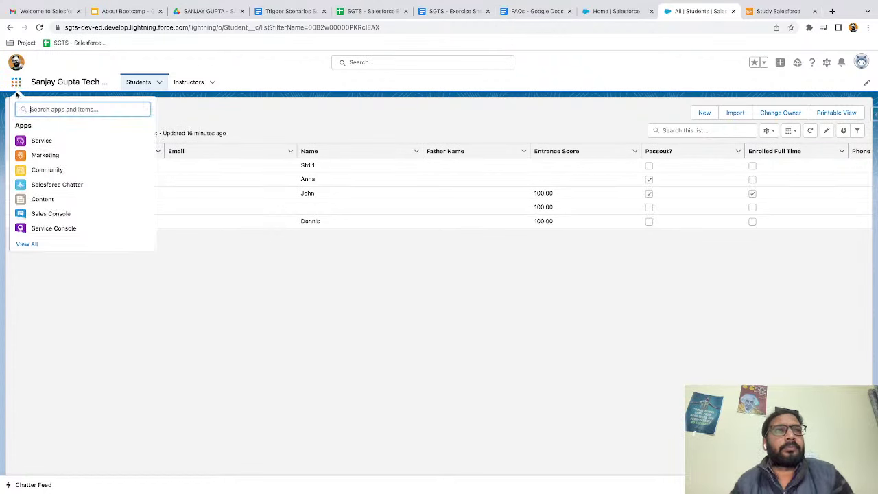
pyautogui.write('sales')
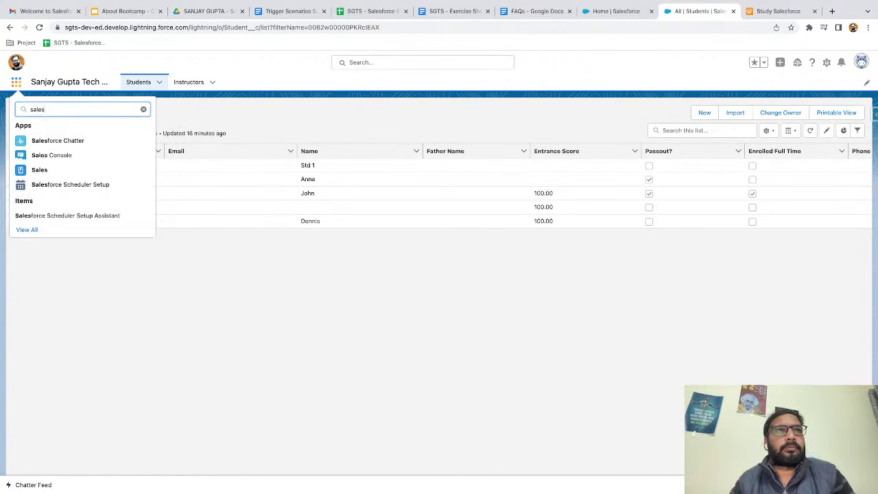
pyautogui.rightClick(45, 173)
pyautogui.click(49, 176)
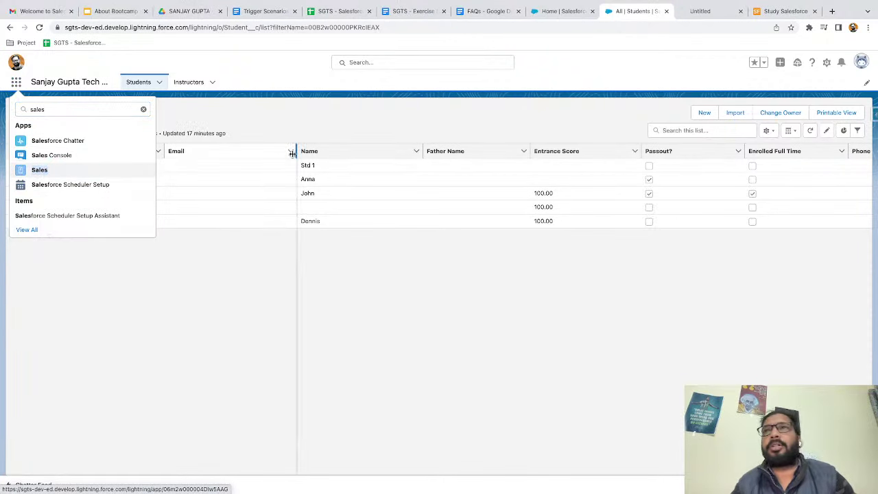
pyautogui.click(705, 17)
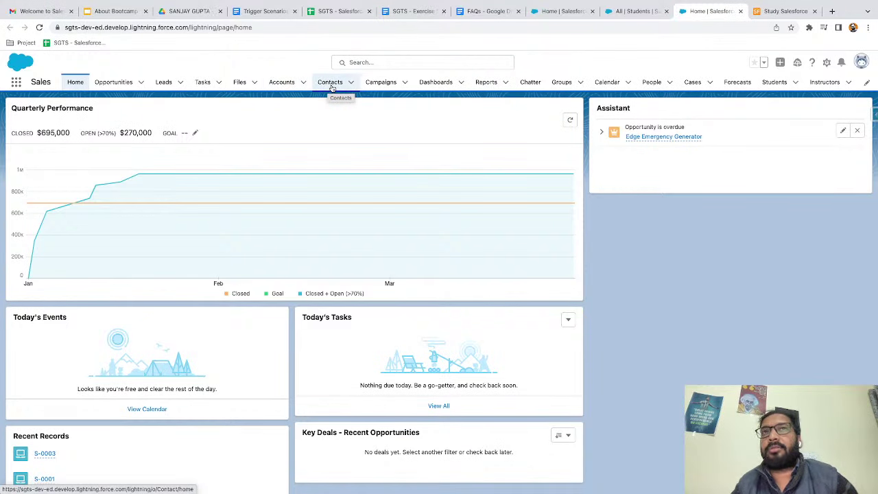
# Open the Burlington Textiles Corp of America account and review its details and related lists.
pyautogui.click(288, 86)
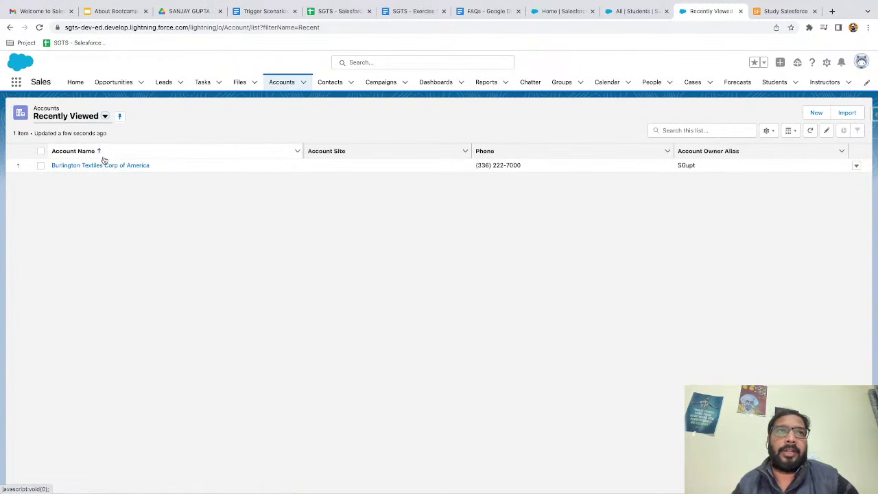
pyautogui.click(96, 166)
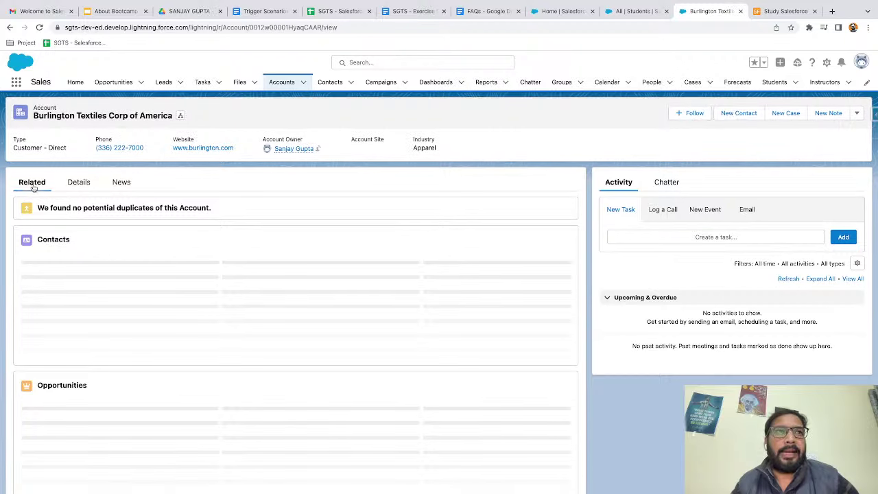
pyautogui.click(81, 183)
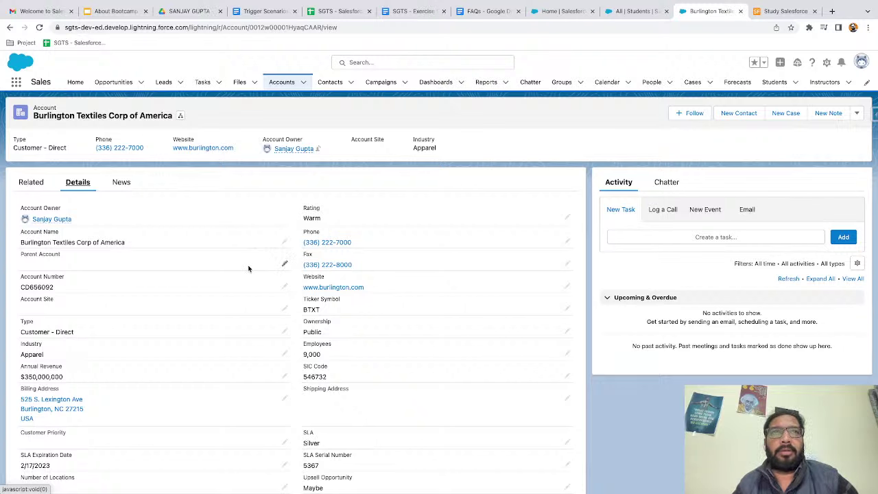
pyautogui.click(32, 184)
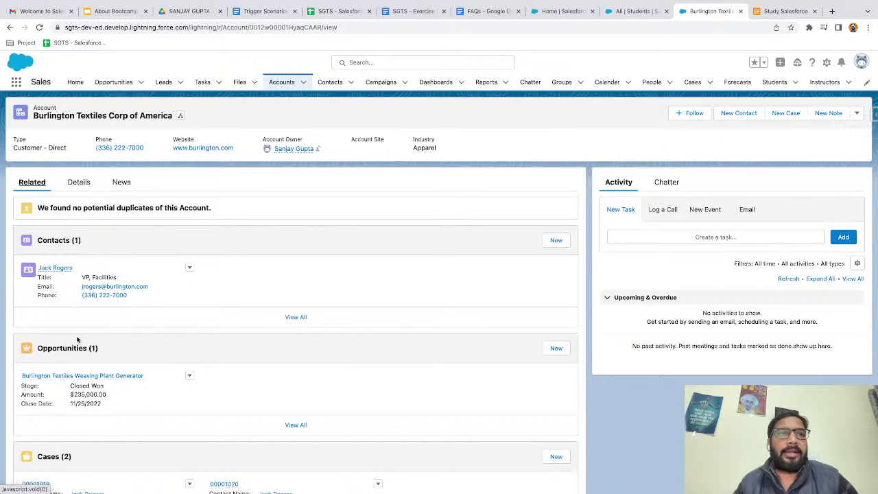
pyautogui.scroll(-1, 96, 349)
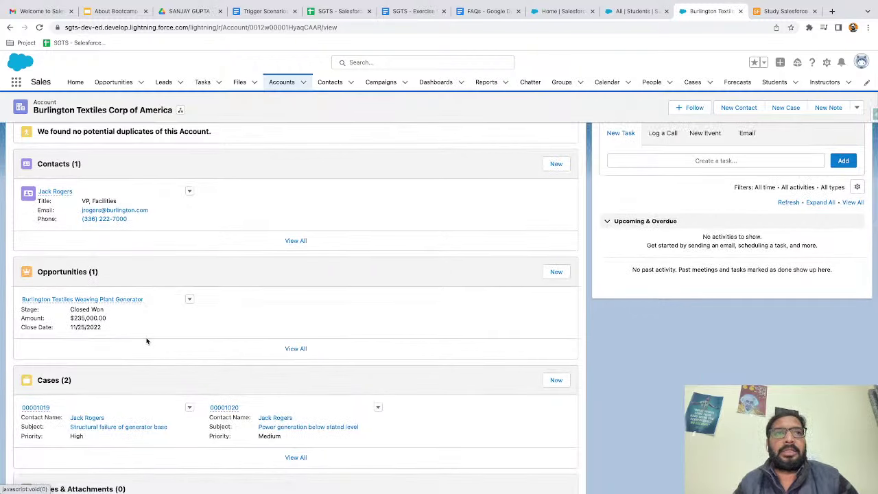
pyautogui.scroll(1, 146, 341)
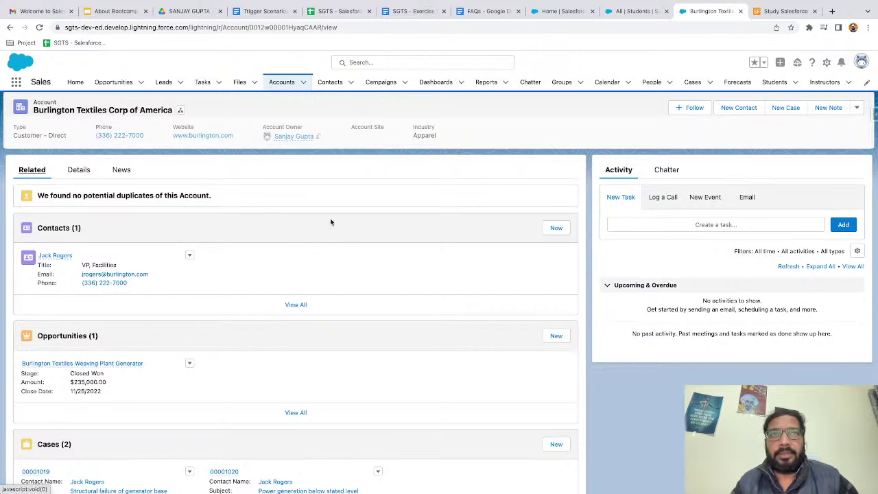
# Create a related contact from the account with first name "Test Con" and last name "Test Con", and save it.
pyautogui.click(555, 228)
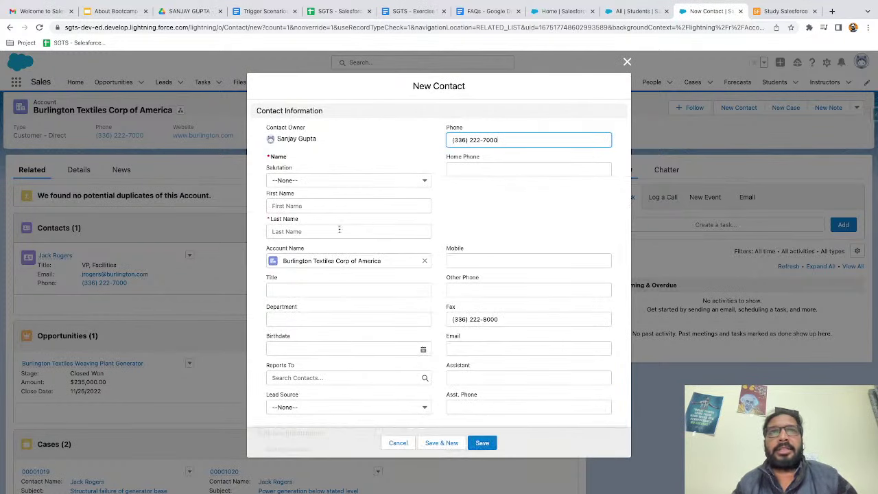
pyautogui.scroll(-1, 341, 265)
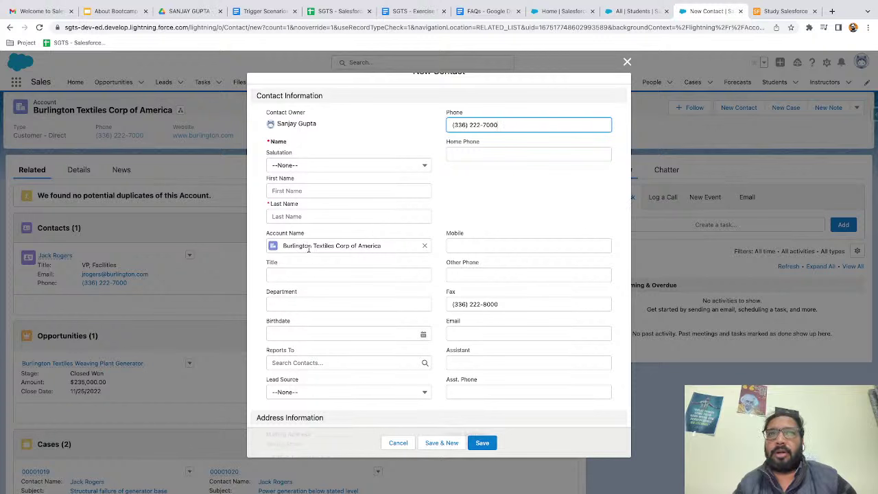
pyautogui.click(296, 191)
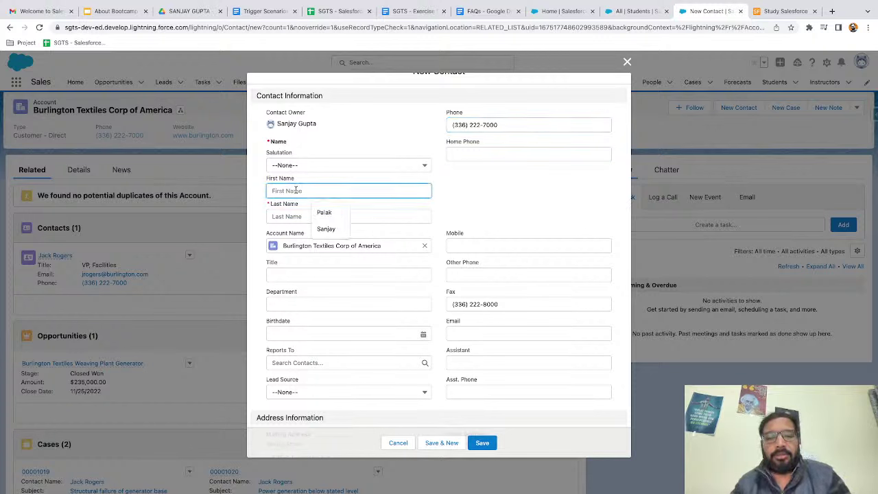
pyautogui.write('Test Con')
pyautogui.press('Tab')
pyautogui.write('Test')
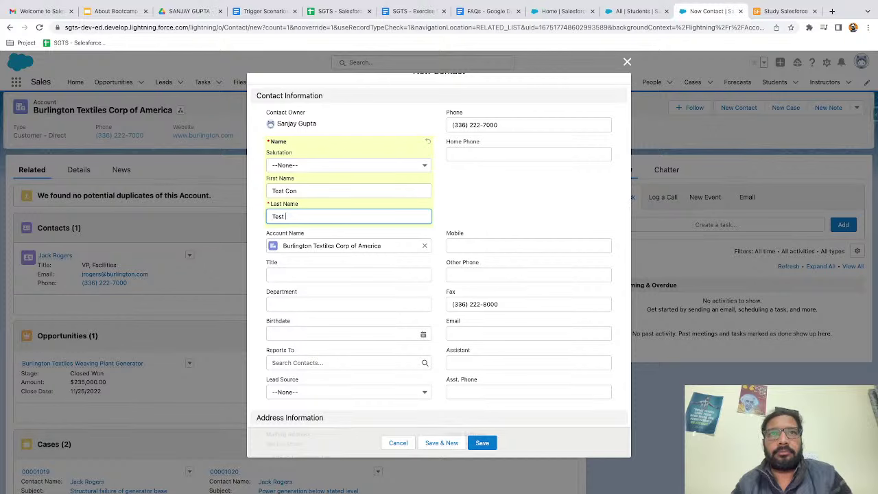
pyautogui.click(481, 209)
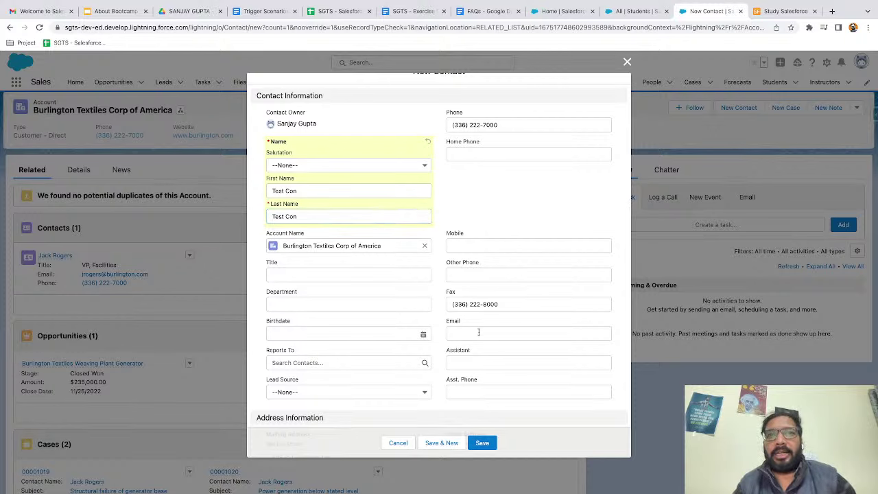
pyautogui.click(481, 443)
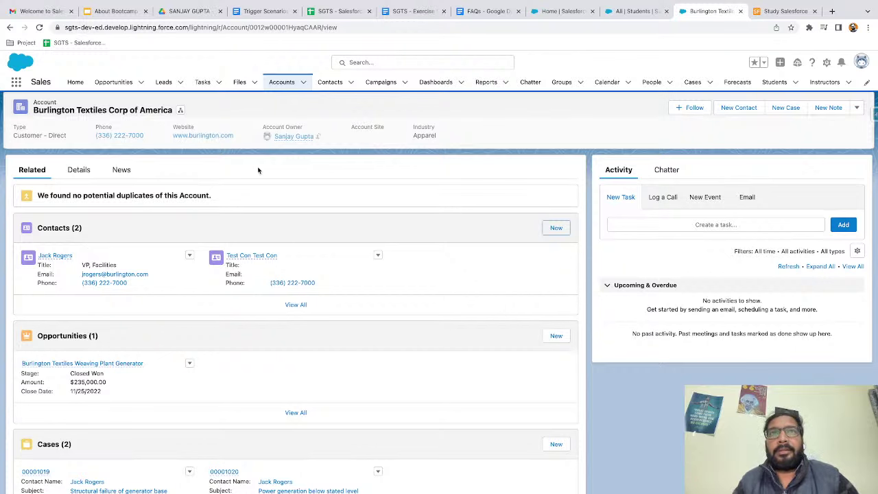
# Create a contact from the Contacts list with first and last name "Test Con2", linked to Burlington Textiles Corp of America, and save it.
pyautogui.click(332, 83)
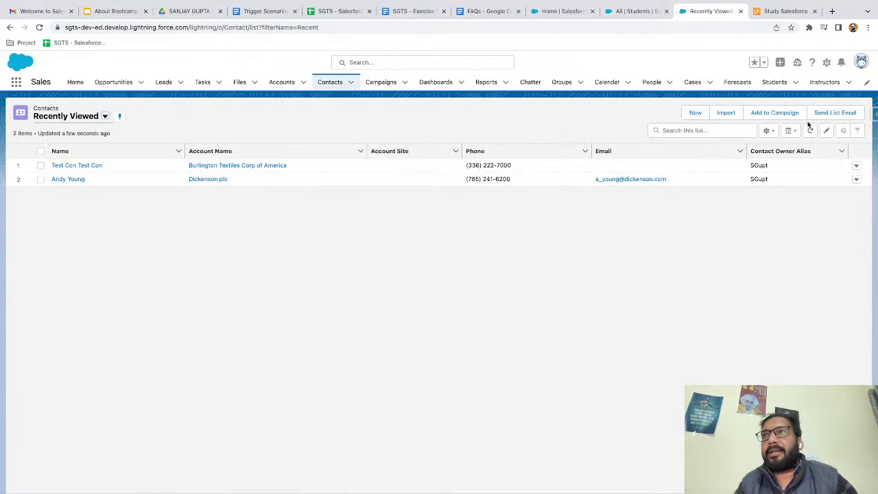
pyautogui.click(696, 113)
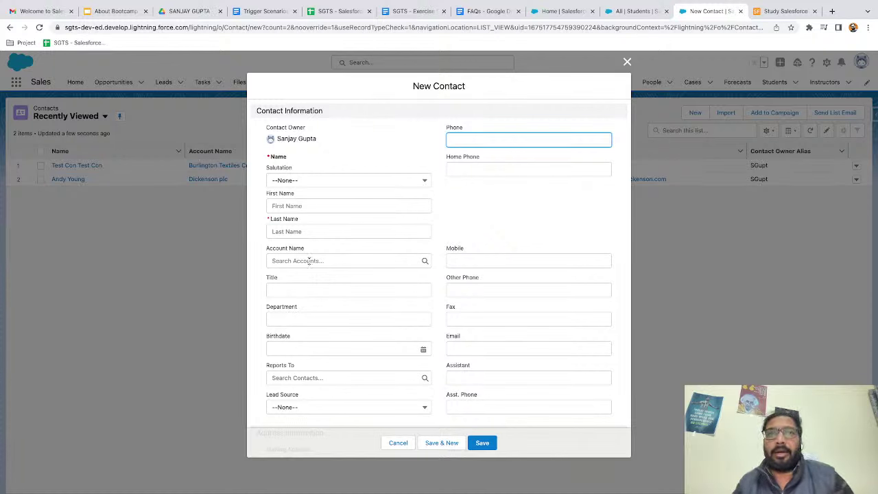
pyautogui.click(289, 207)
pyautogui.write('Te')
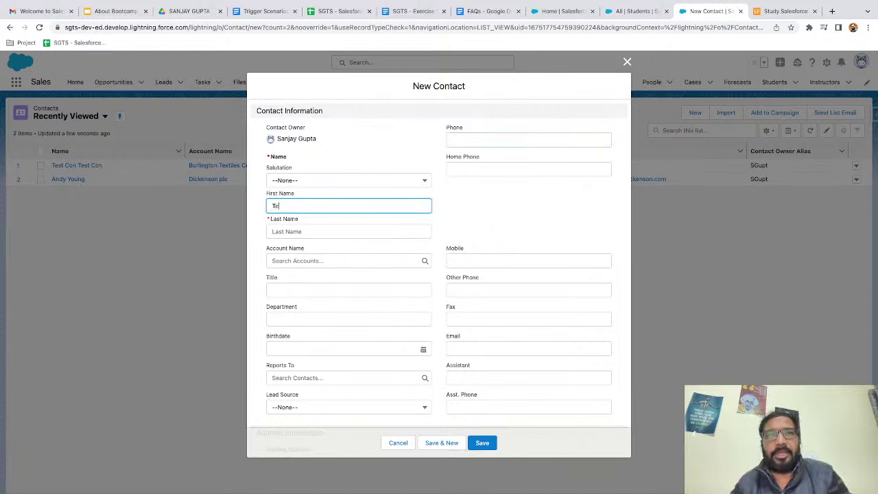
pyautogui.write('st Con2')
pyautogui.press('Tab')
pyautogui.write('Test Con2')
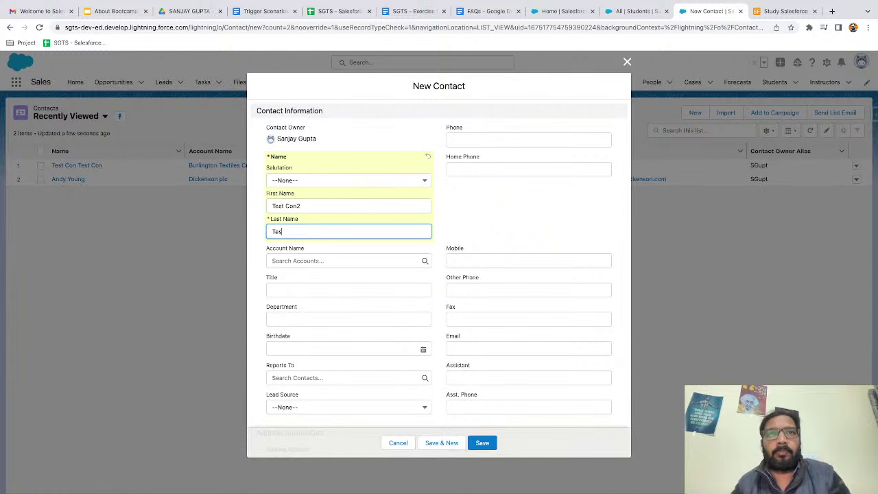
pyautogui.click(300, 259)
pyautogui.click(308, 293)
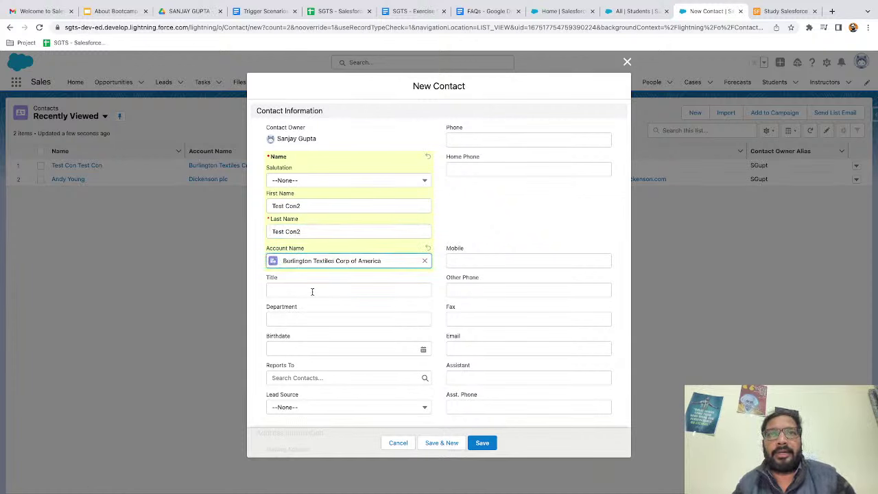
pyautogui.click(483, 443)
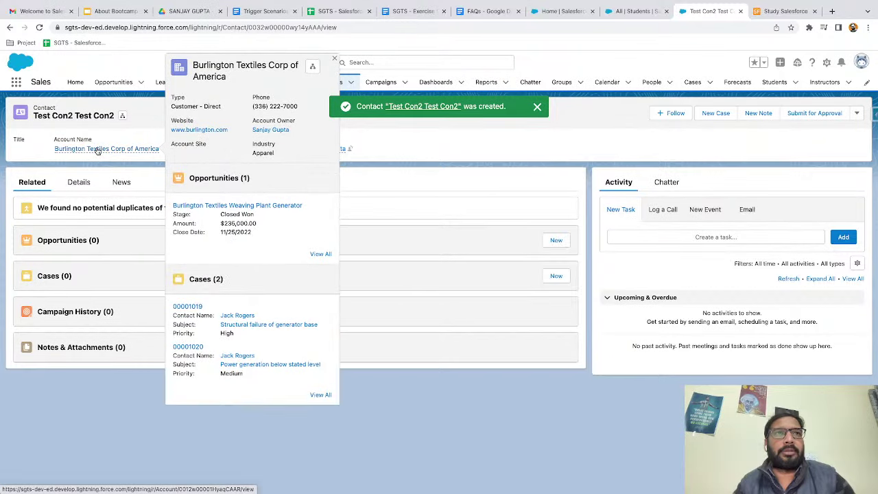
# Check the contacts related to the Burlington Textiles account and inspect the Account Name link in the Test Con2 contact's details.
pyautogui.click(95, 149)
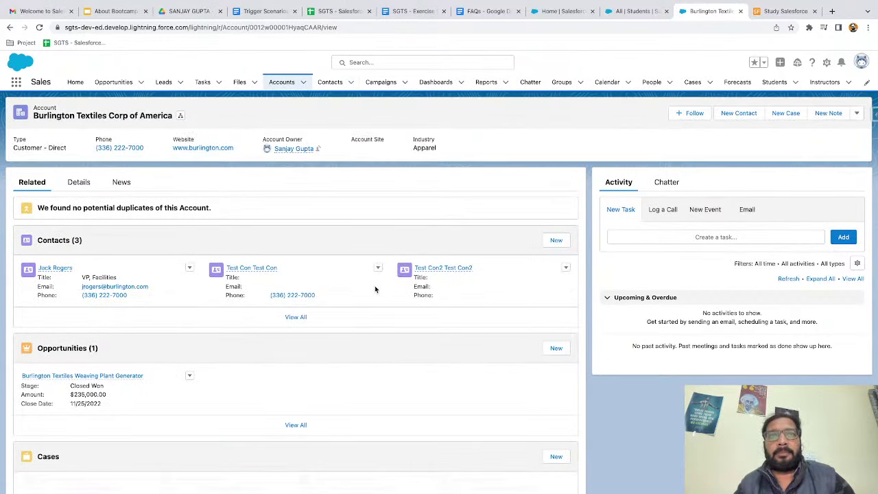
pyautogui.click(431, 268)
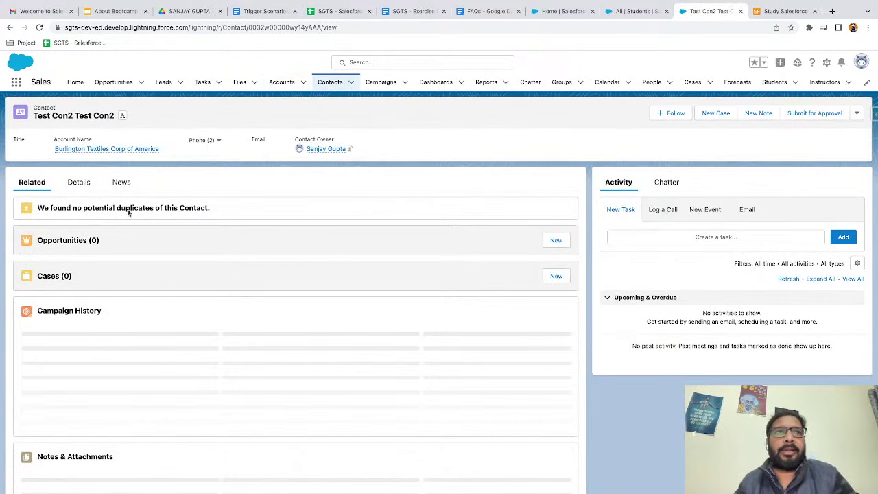
pyautogui.click(81, 184)
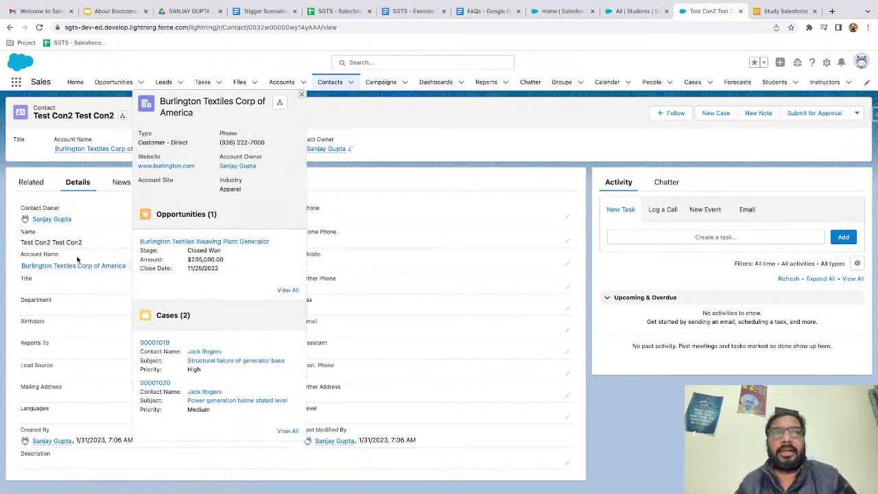
pyautogui.moveTo(73, 266)
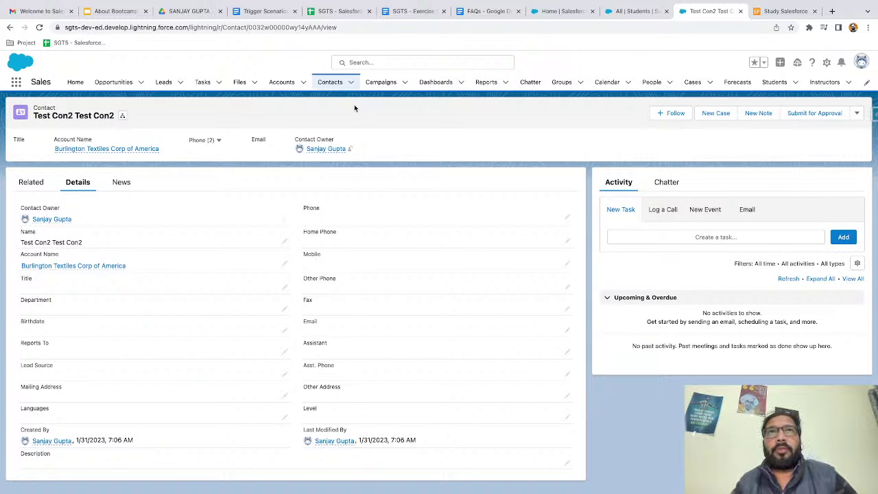
# Switch to the slide presentation and advance to the slide describing the Lookup Relationship.
pyautogui.hotkey('ctrl', 'Left')
pyautogui.press('Right')
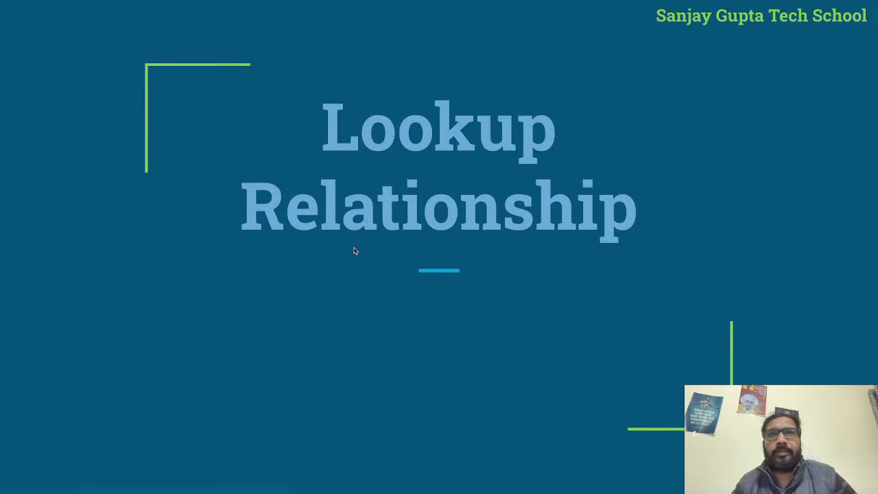
pyautogui.press('Right')
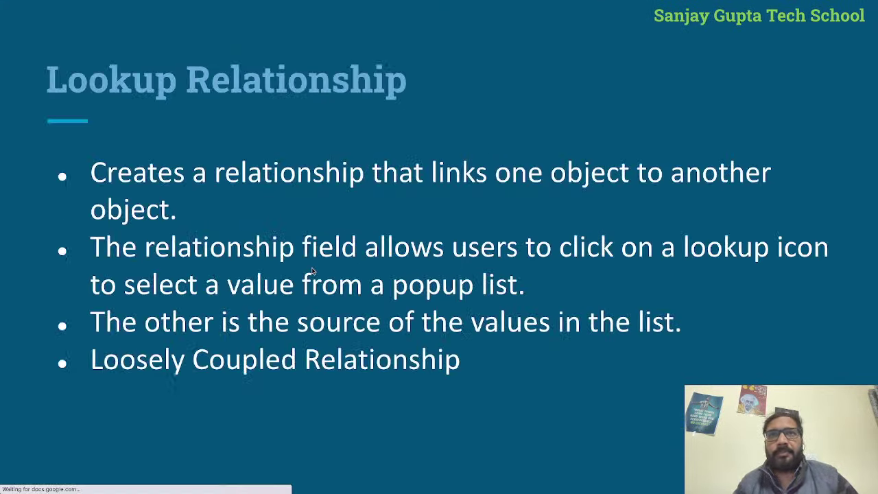
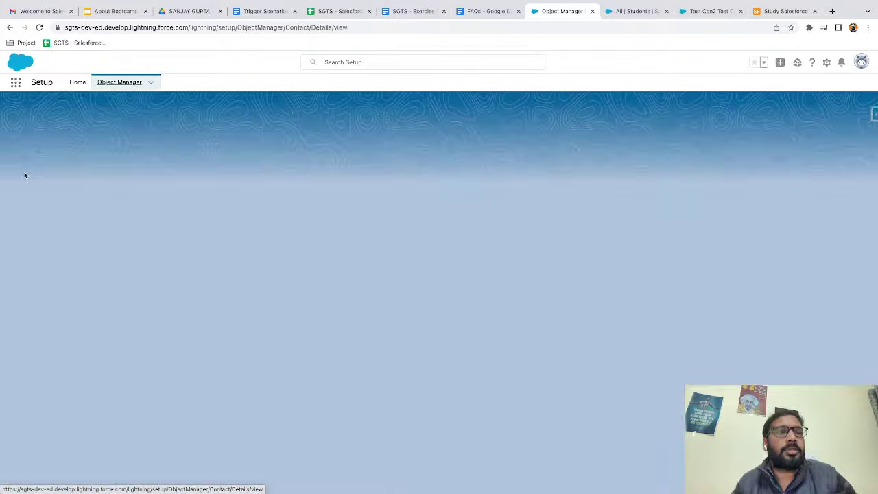
# Examine the Account Name field's data type among the Contact object's fields and the data types offered for a new custom field.
pyautogui.click(53, 176)
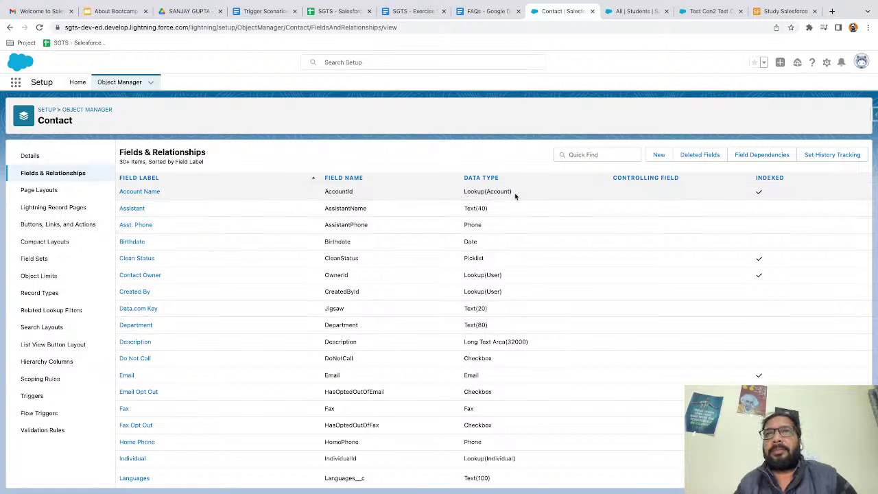
pyautogui.moveTo(464, 193); pyautogui.dragTo(532, 195)
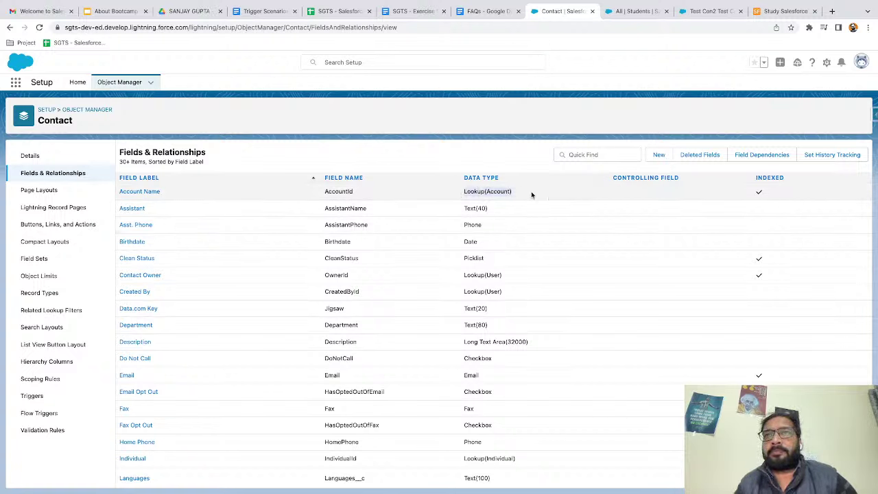
pyautogui.click(486, 169)
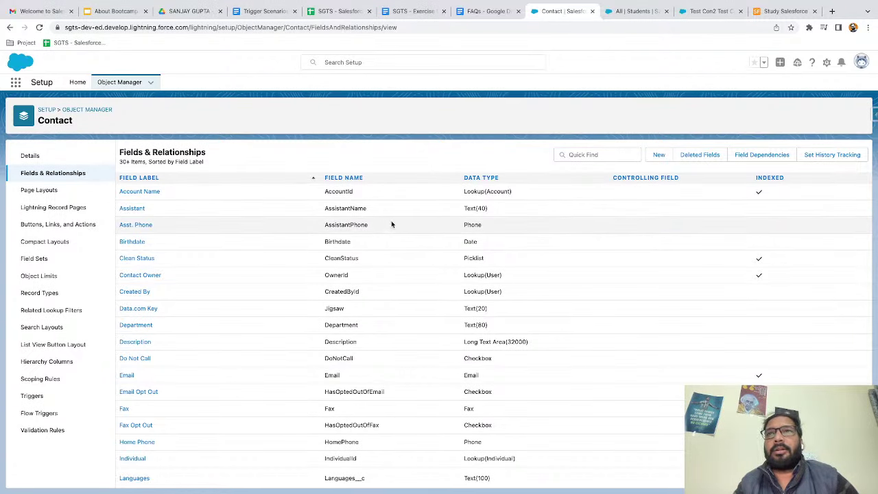
pyautogui.click(658, 155)
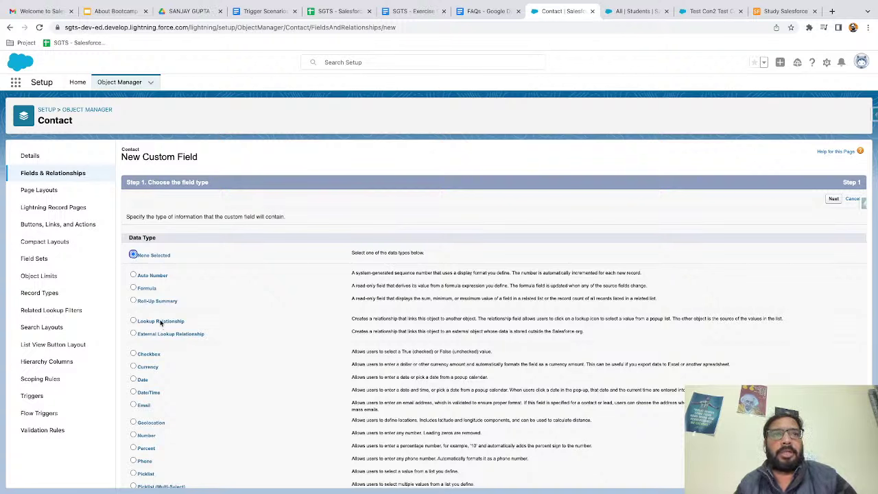
# Return to the Object Manager list and switch to the SGTS - Exercise Sheet document to read the Day - 5 tasks.
pyautogui.click(91, 111)
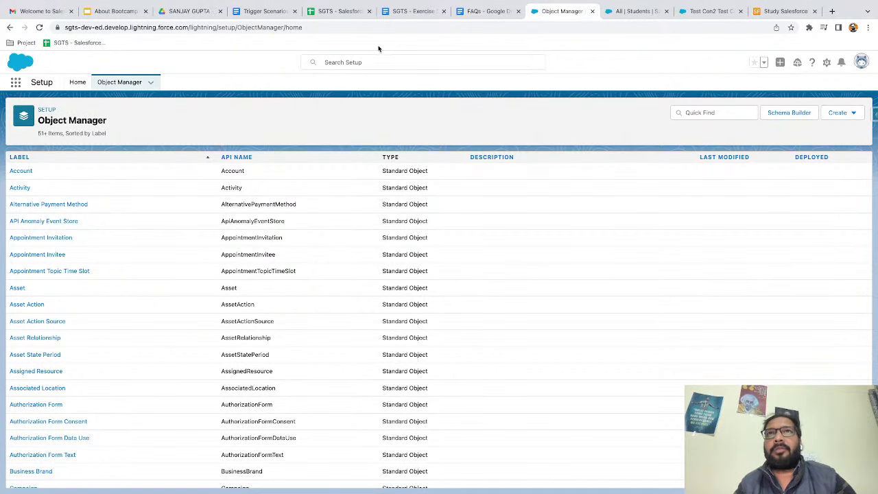
pyautogui.click(413, 12)
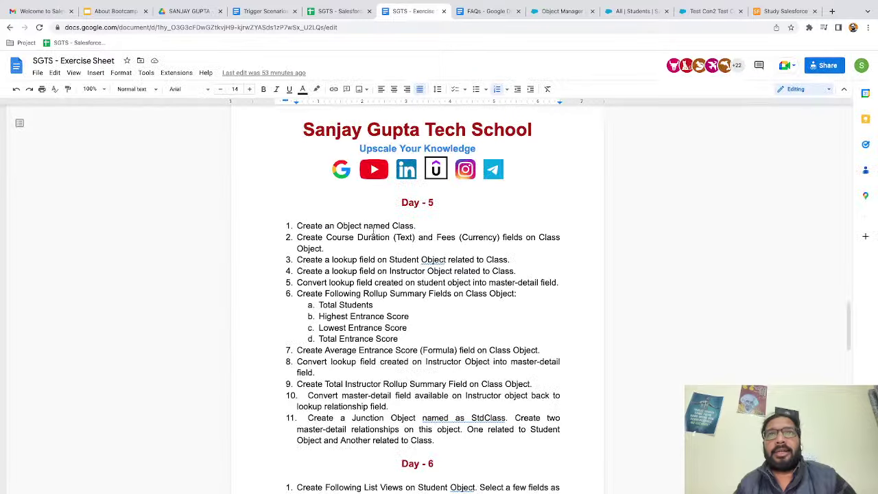
# Read the Day - 5 tasks, then switch to the Session Tracker's data model and check the Student's Lookup/Master-Detail to Class entry and the Class column.
pyautogui.scroll(-1, 367, 284)
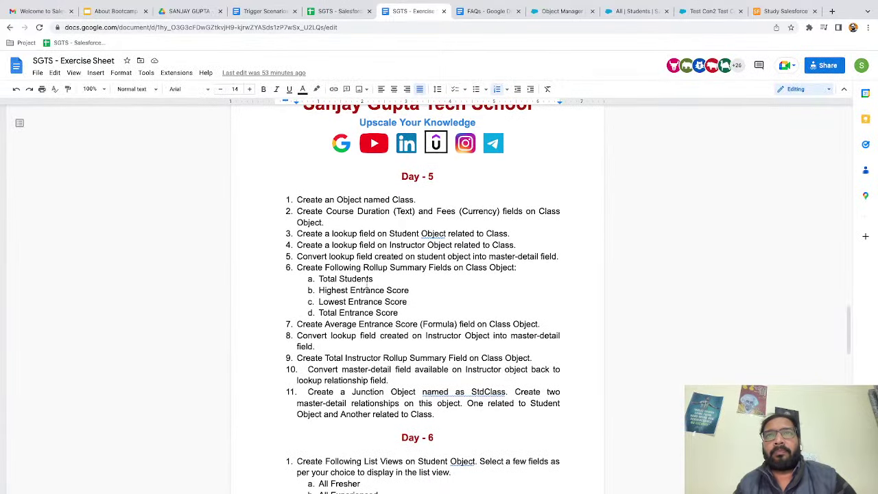
pyautogui.scroll(-1, 398, 241)
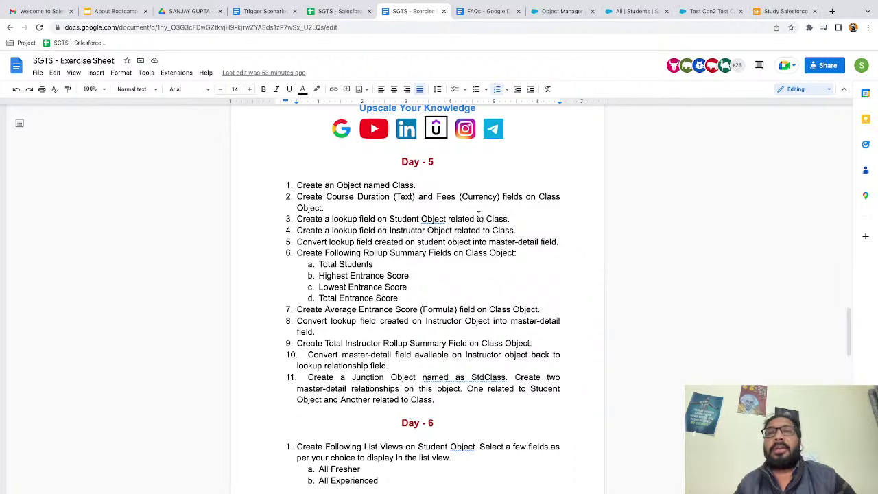
pyautogui.click(332, 11)
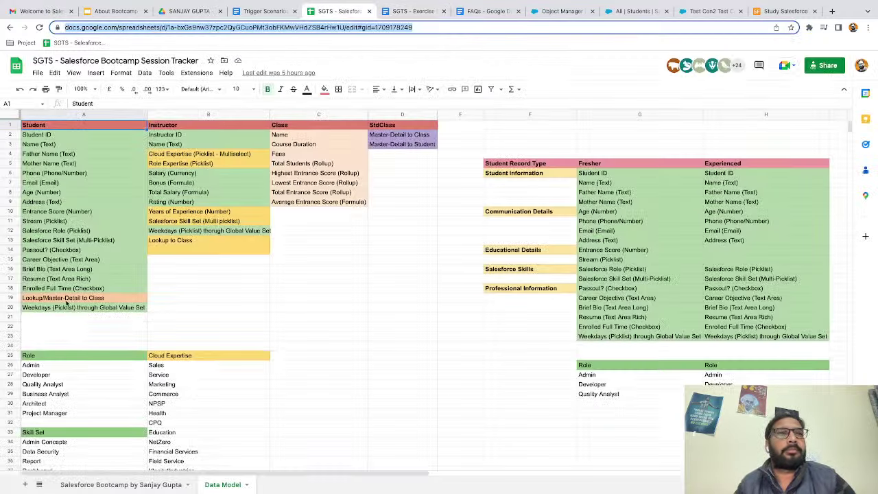
pyautogui.click(65, 299)
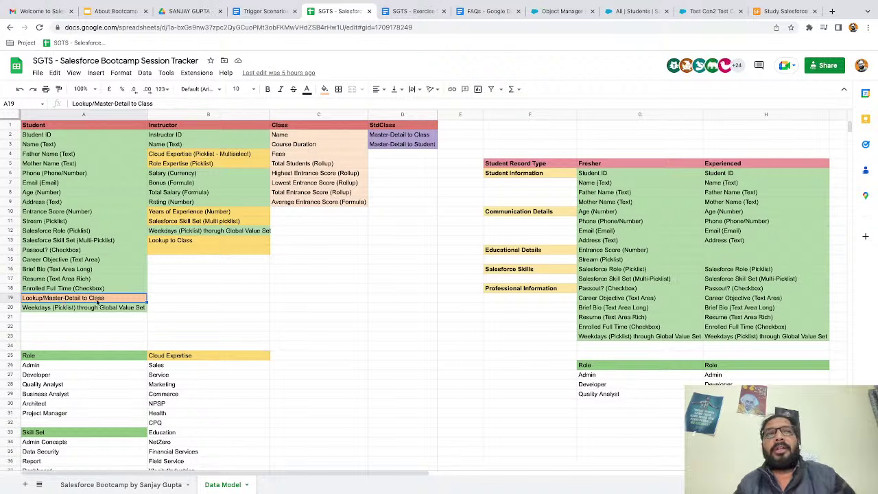
pyautogui.click(305, 126)
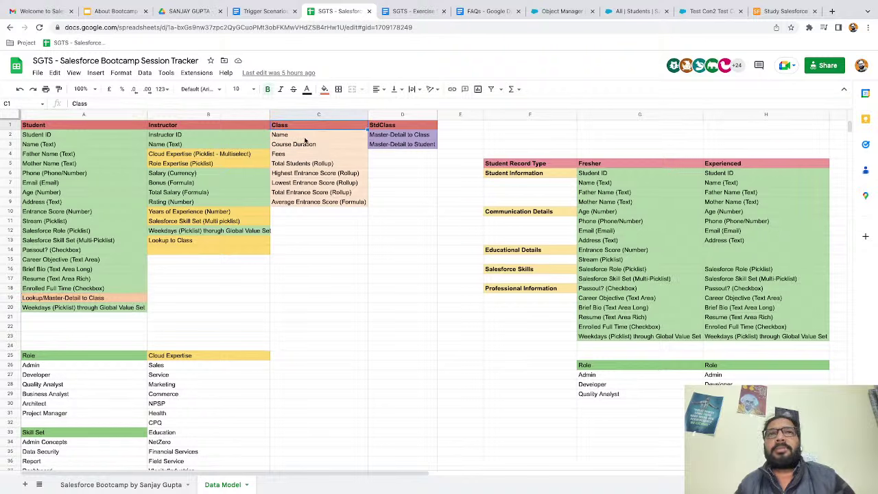
# Switch to Salesforce's Object Manager, search for an existing object with "class", and clear the search.
pyautogui.click(554, 13)
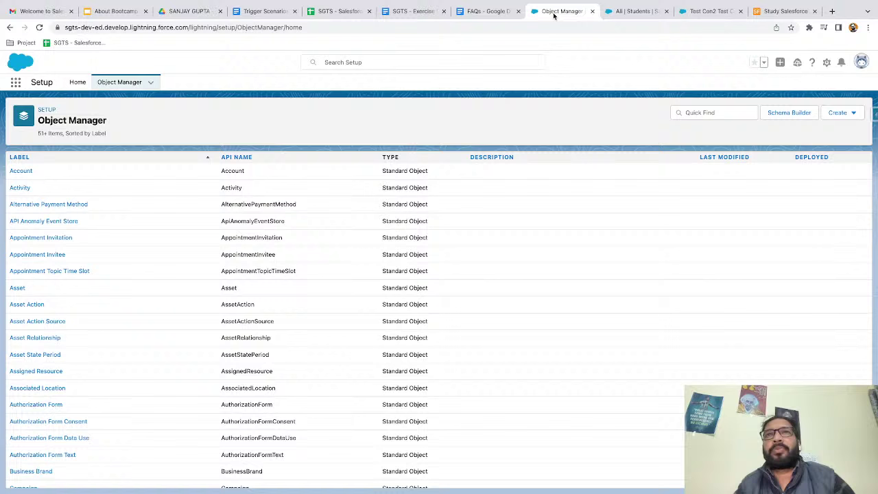
pyautogui.click(698, 115)
pyautogui.write('class')
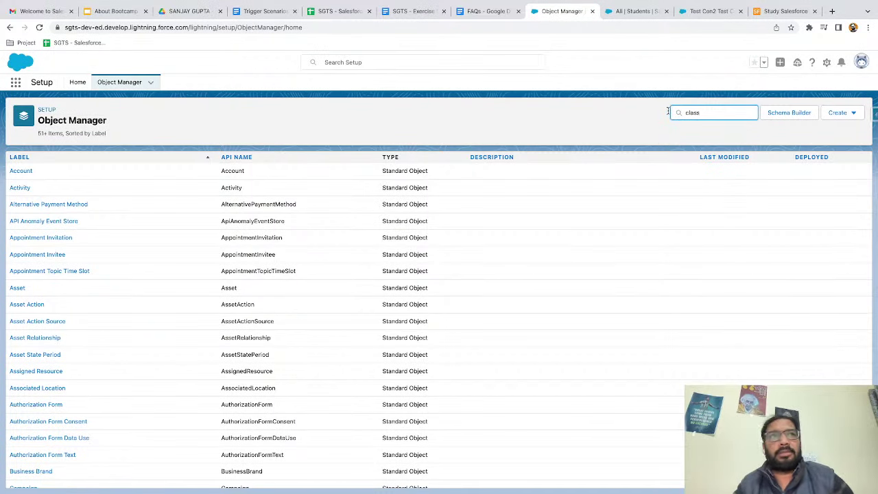
pyautogui.press('BackSpace')
pyautogui.press('BackSpace')
pyautogui.press('BackSpace')
pyautogui.press('BackSpace')
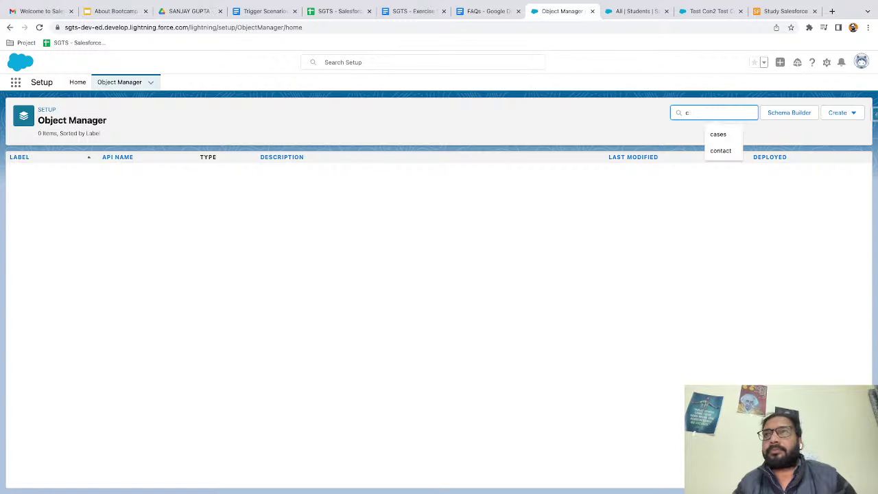
pyautogui.press('BackSpace')
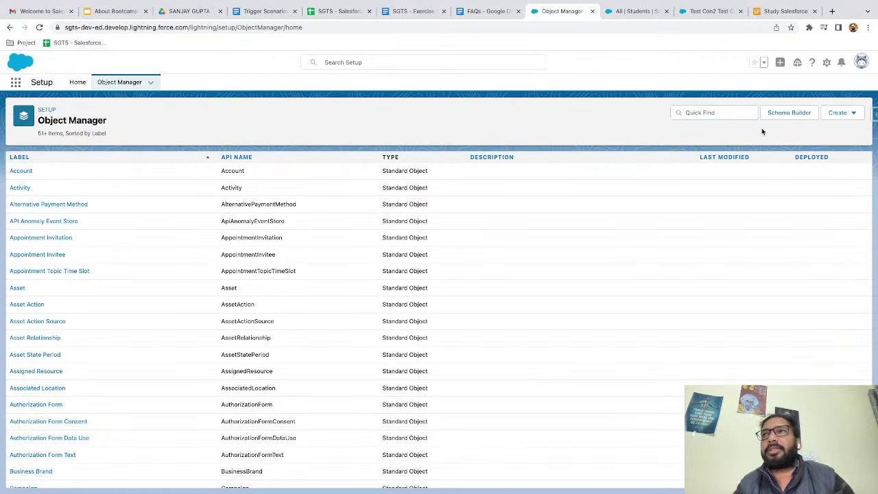
# Start a new custom object with the label Class and the plural label Classes.
pyautogui.click(832, 113)
pyautogui.click(807, 137)
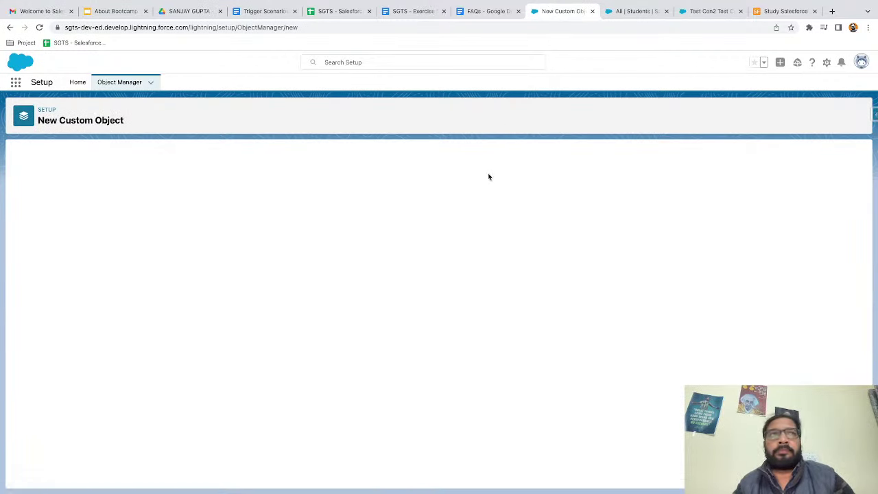
pyautogui.click(182, 230)
pyautogui.scroll(5, 182, 229)
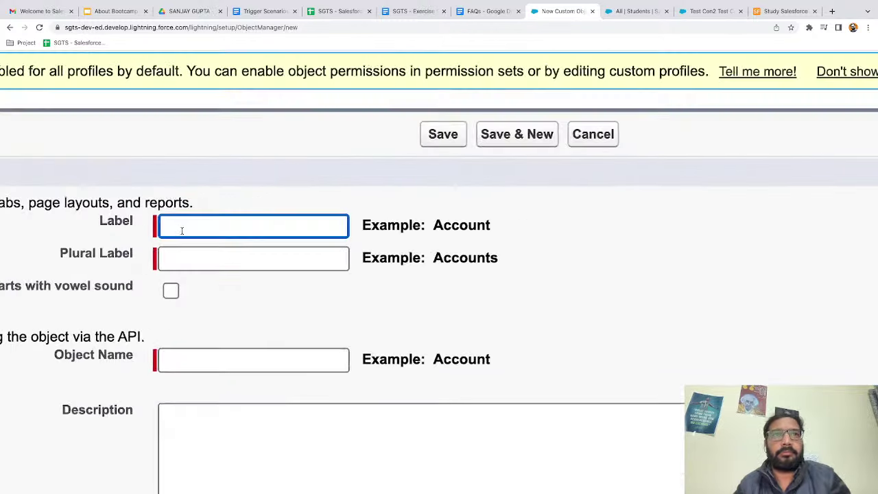
pyautogui.hscroll(-3, 182, 231)
pyautogui.write('Class')
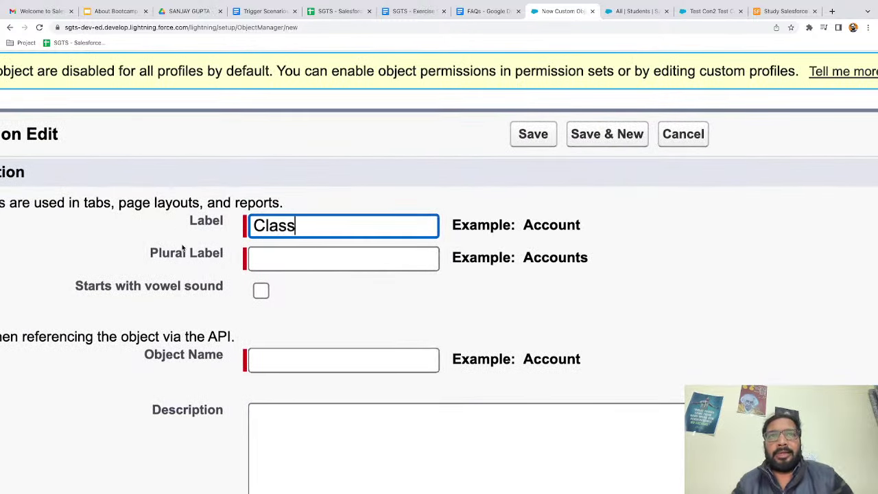
pyautogui.click(273, 258)
pyautogui.write('Classes')
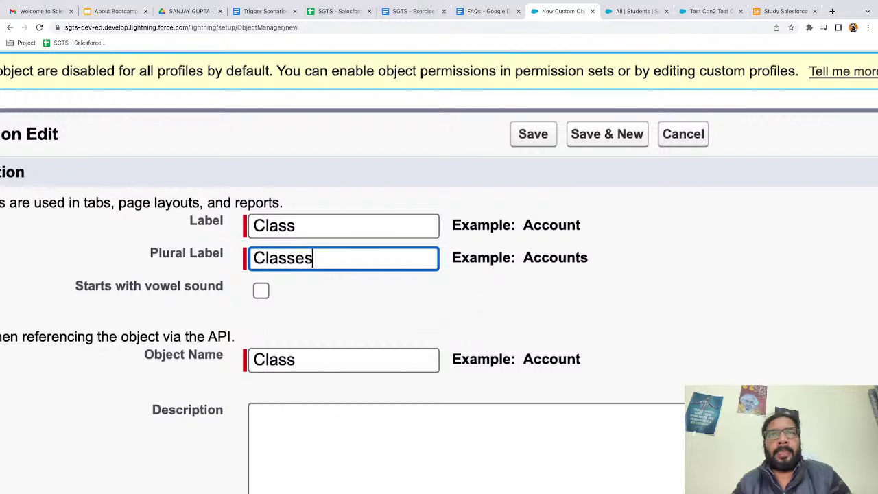
# Review the record name data type options and keep Text for the Class Name record name.
pyautogui.click(314, 320)
pyautogui.scroll(-7, 314, 321)
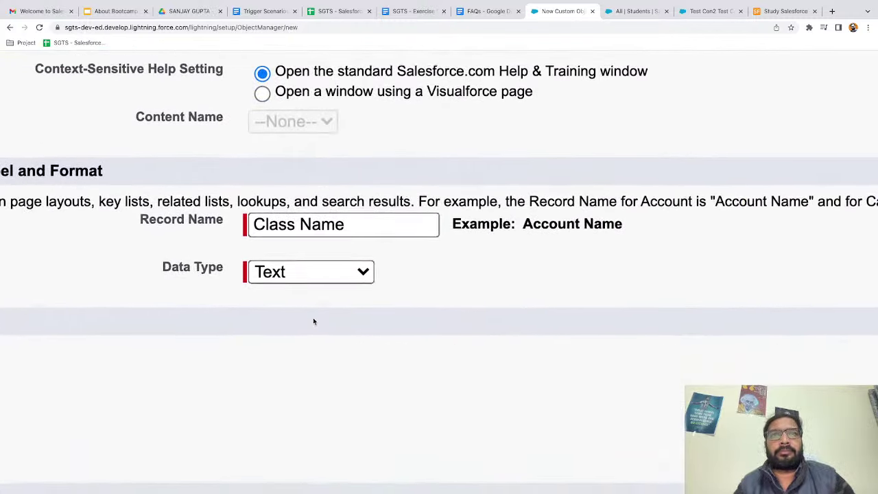
pyautogui.scroll(-1, 313, 321)
pyautogui.scroll(-3, 356, 236)
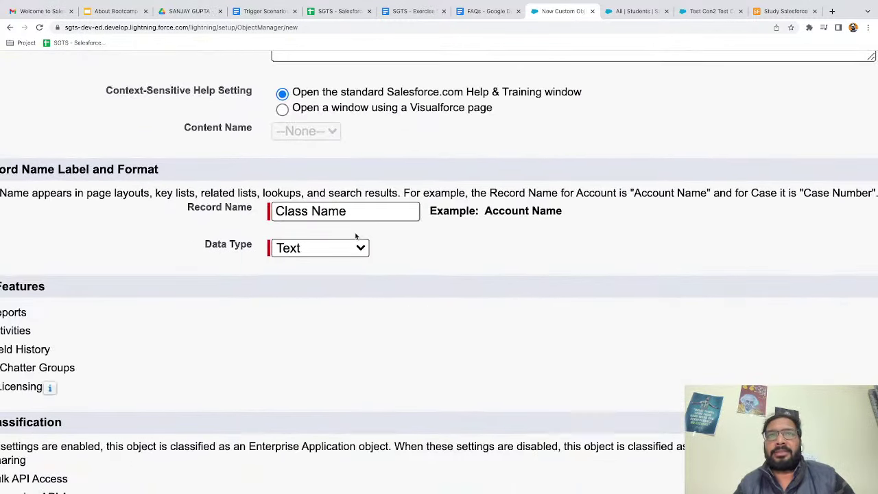
pyautogui.scroll(-3, 405, 252)
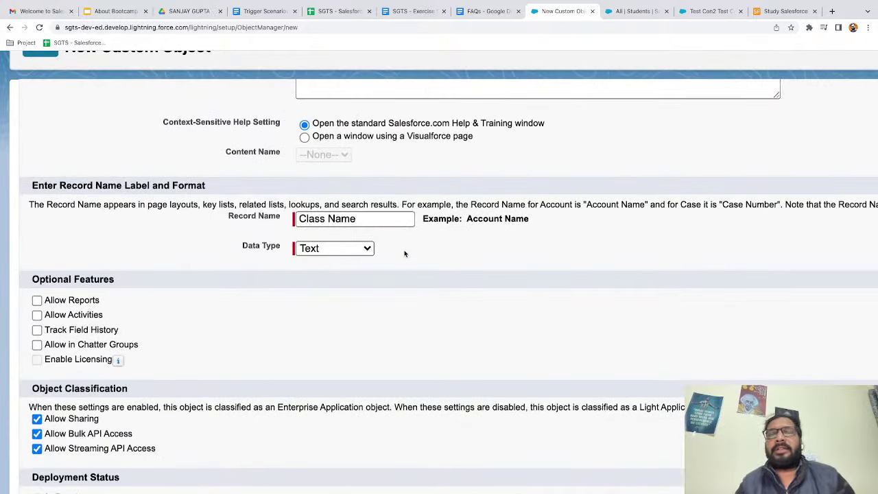
pyautogui.click(328, 247)
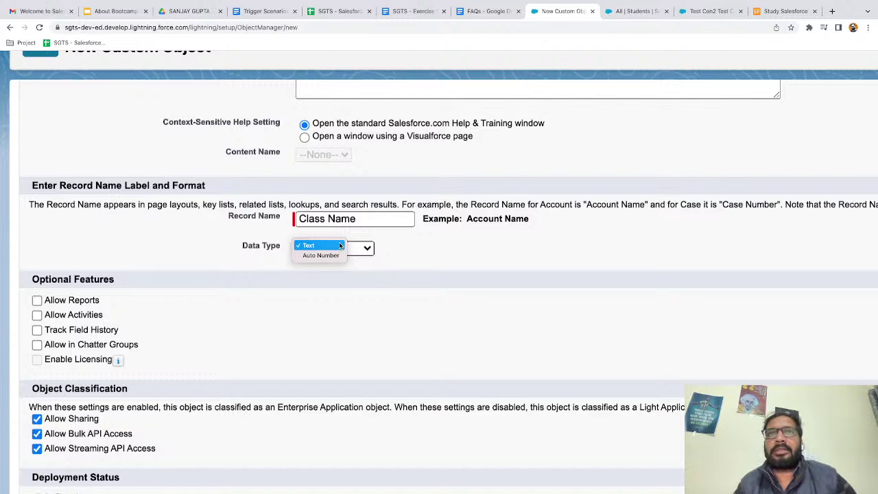
pyautogui.click(309, 245)
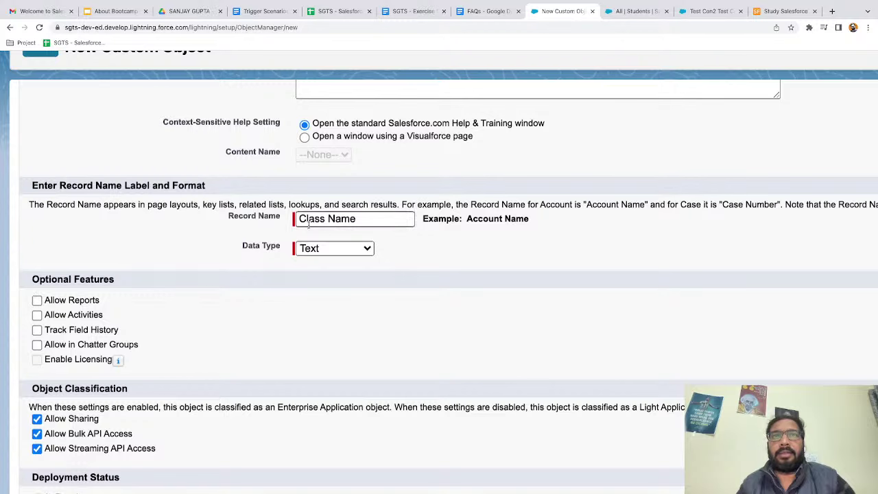
# Enable launching the New Custom Tab Wizard after saving and save the Class object.
pyautogui.scroll(-1, 271, 288)
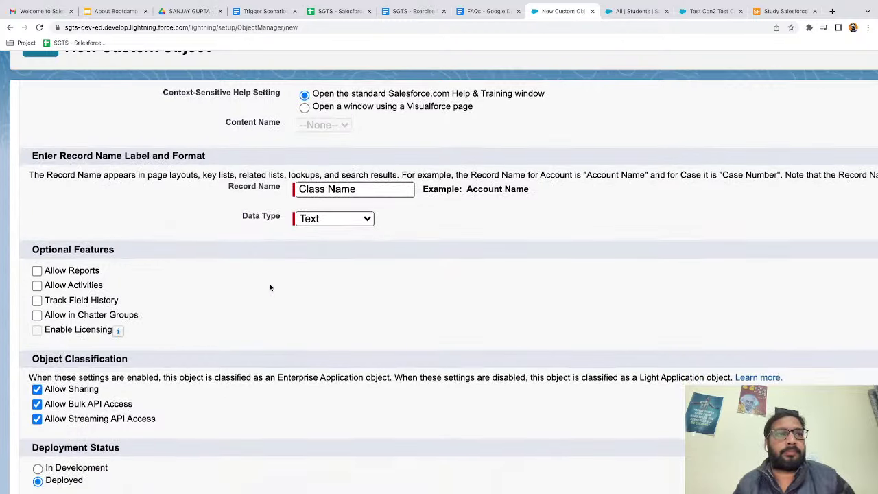
pyautogui.scroll(-5, 243, 318)
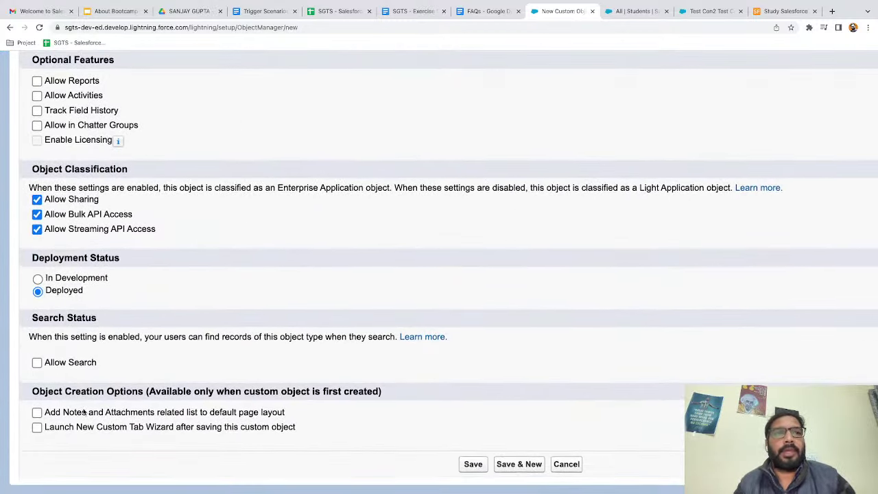
pyautogui.click(39, 428)
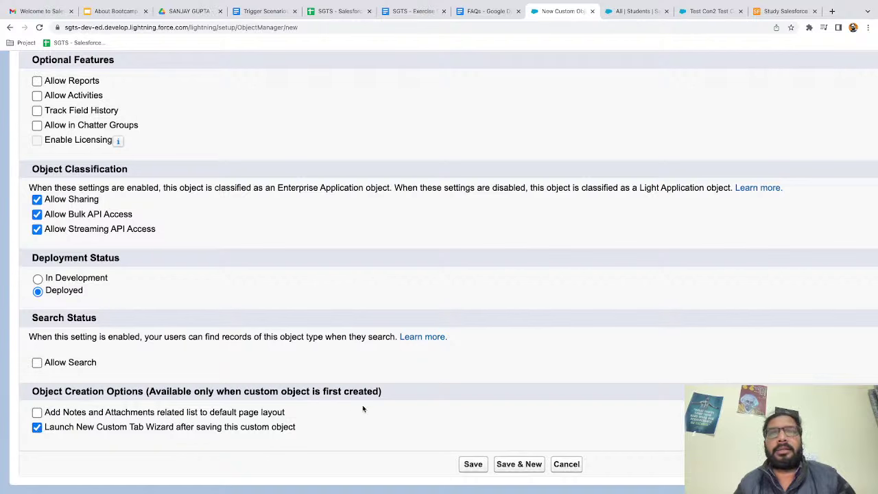
pyautogui.click(471, 462)
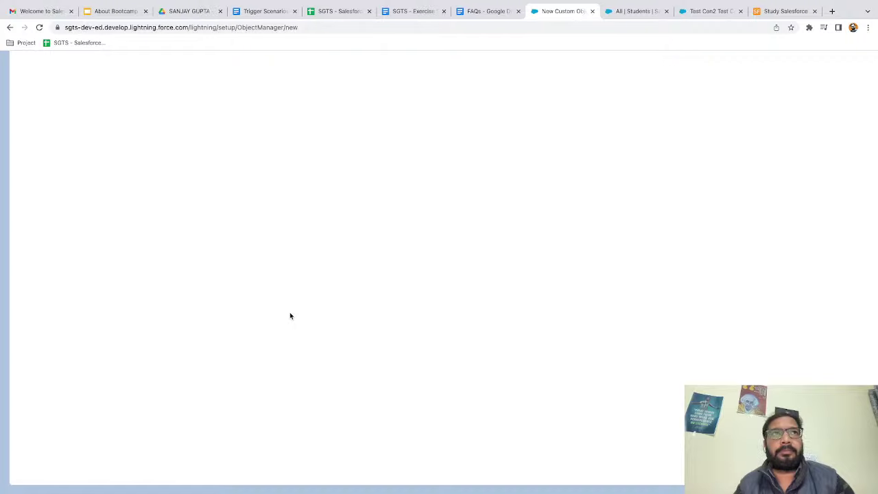
# Choose the Laptop tab style for the Class object's new custom tab.
pyautogui.scroll(-5, 403, 271)
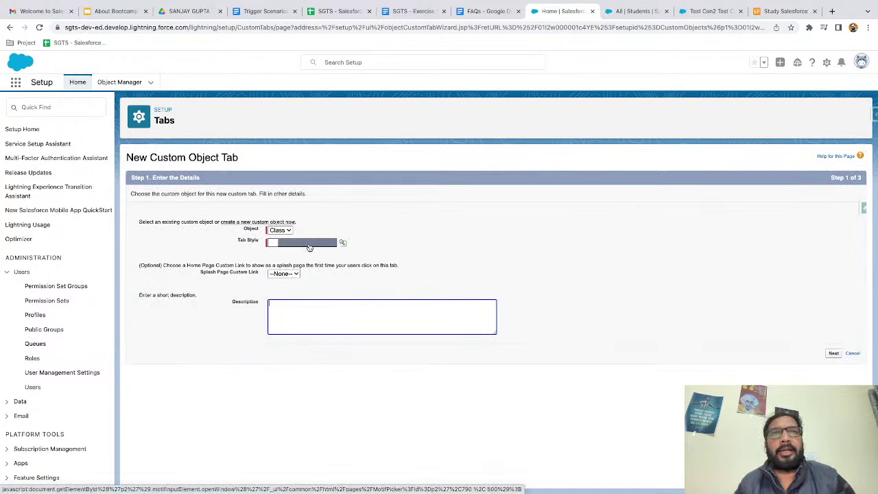
pyautogui.click(342, 242)
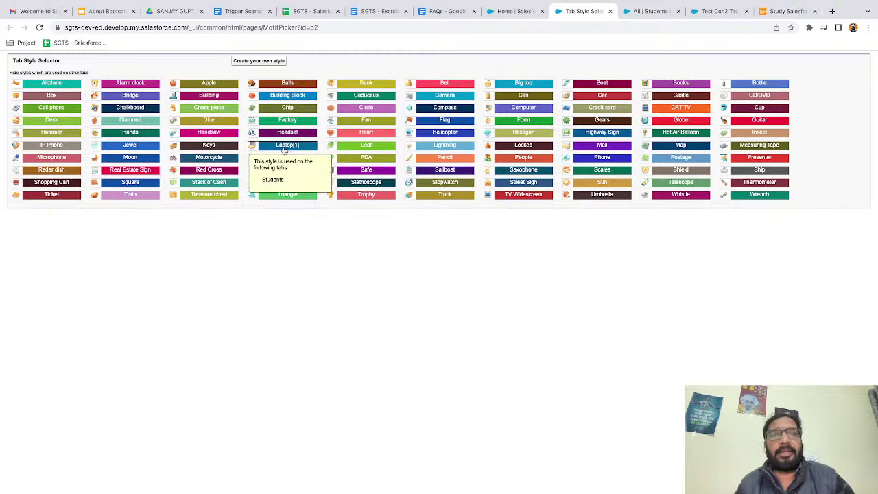
pyautogui.click(284, 146)
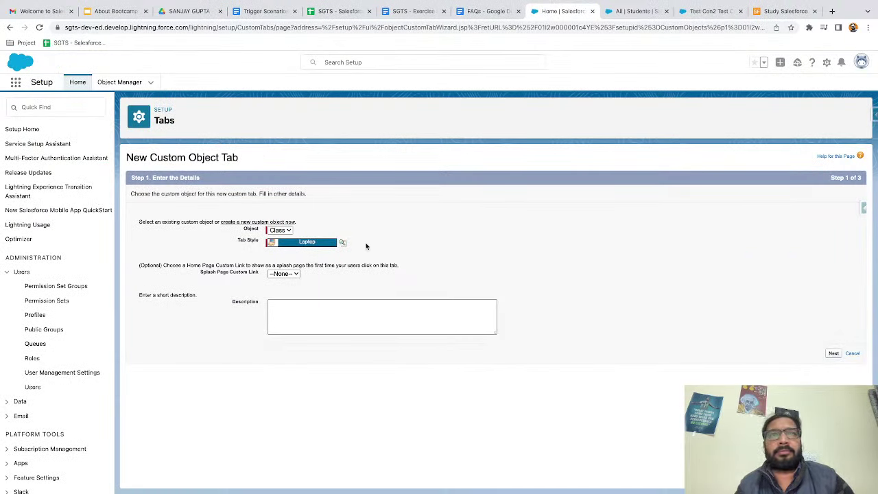
# Exclude the Class tab from all custom apps, include it in the Sanjay Gupta Tech School app, and save it.
pyautogui.scroll(-3, 627, 289)
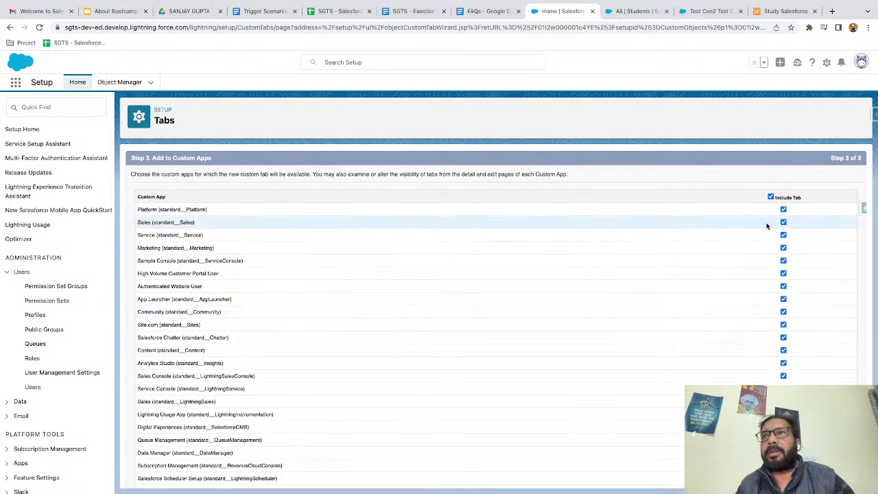
pyautogui.click(771, 197)
pyautogui.scroll(-2, 705, 321)
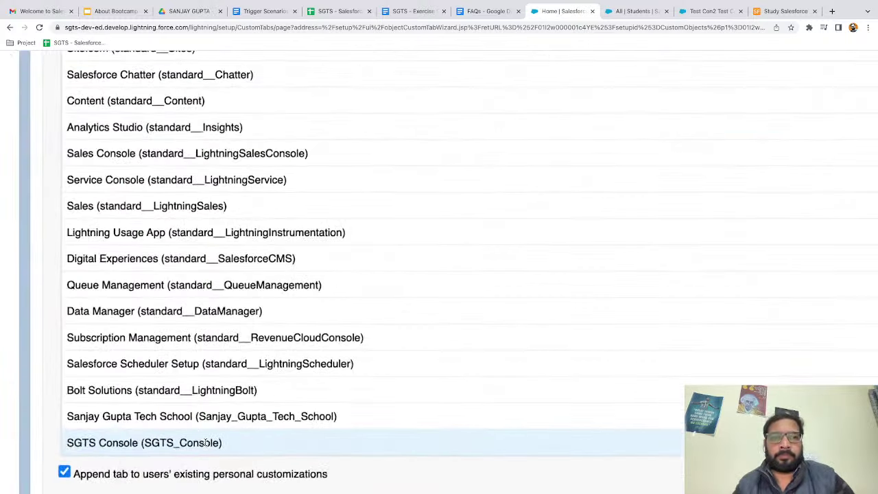
pyautogui.scroll(-2, 206, 439)
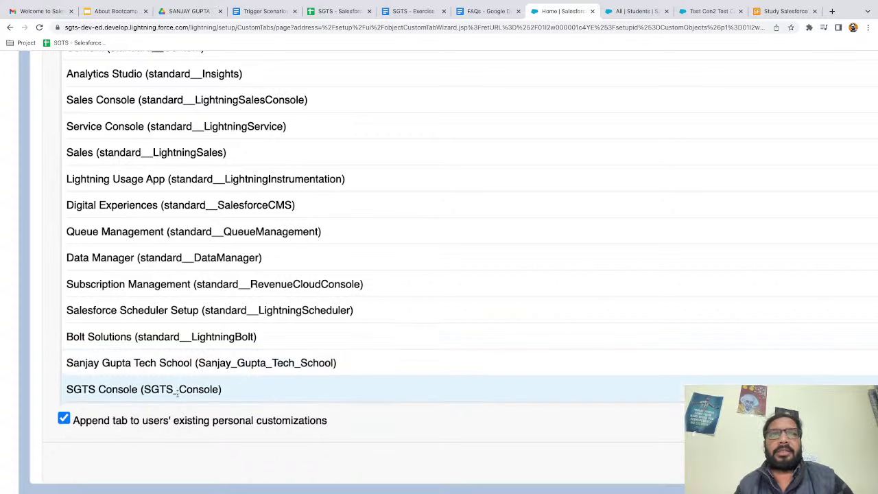
pyautogui.scroll(-5, 336, 349)
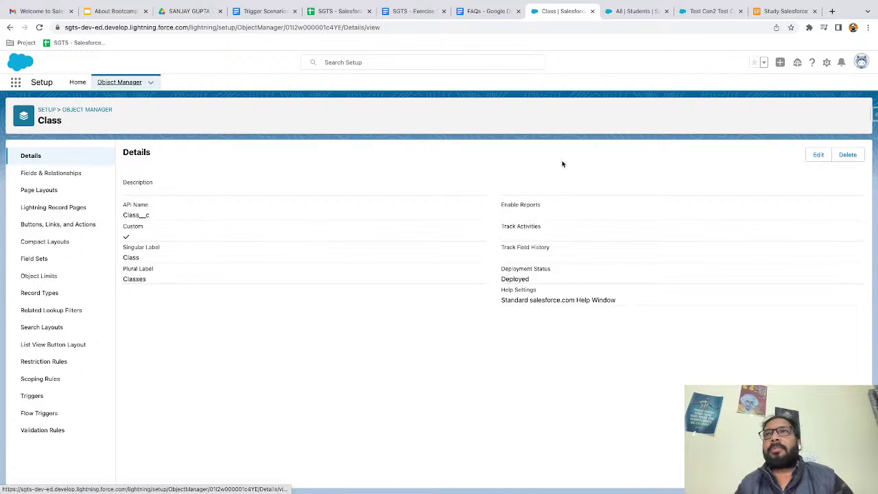
# Switch to the Students list page, reload it, and open the Classes list in the app.
pyautogui.click(621, 14)
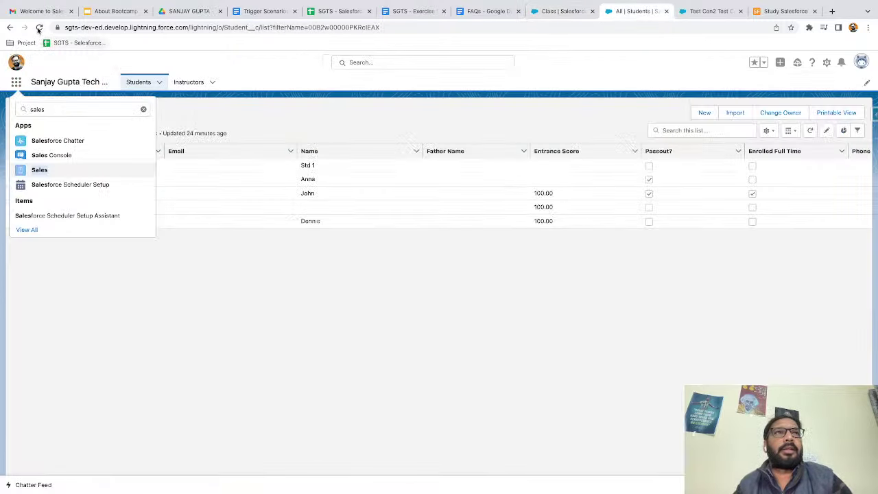
pyautogui.click(223, 151)
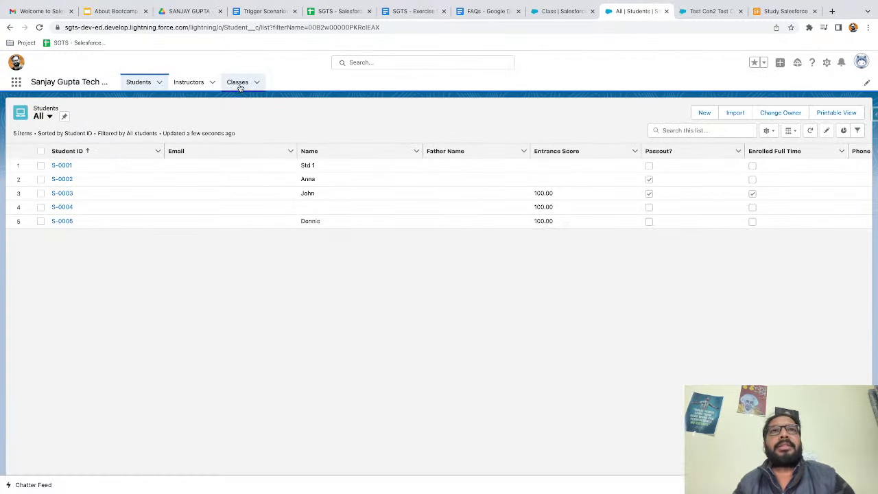
pyautogui.click(238, 83)
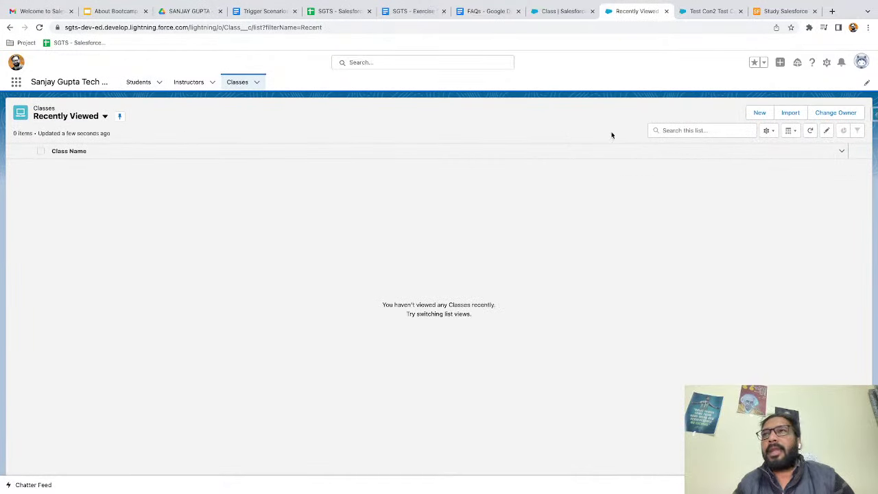
# Open the new Class record form to inspect its fields and cancel without saving.
pyautogui.click(759, 113)
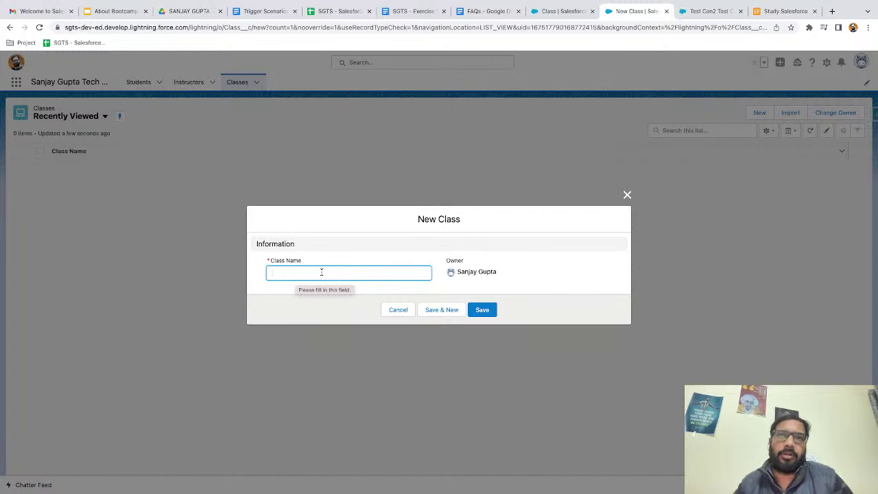
pyautogui.click(387, 308)
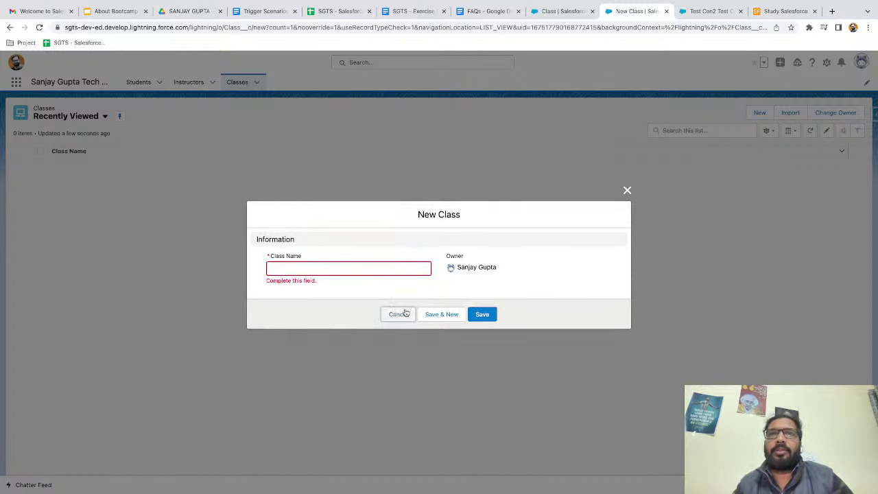
pyautogui.click(404, 313)
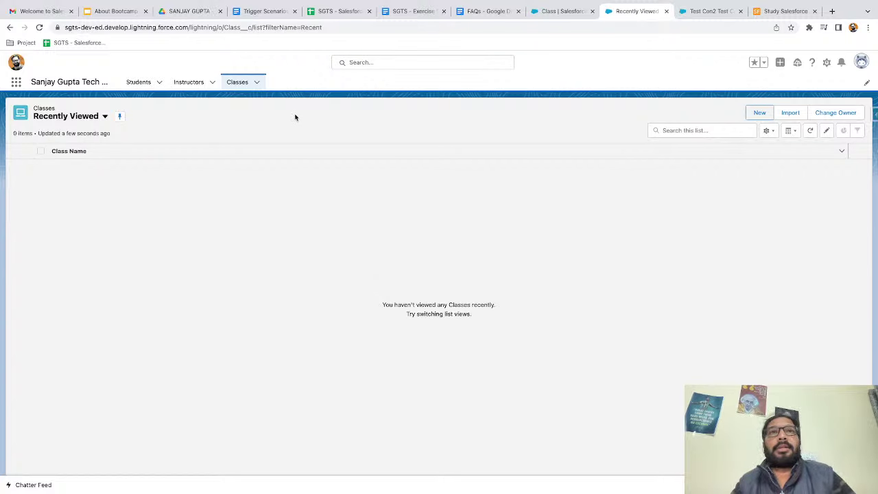
# Check the Class fields in the session tracker and Day 5 exercise sheet, and start a new Text field on the Class object.
pyautogui.click(341, 14)
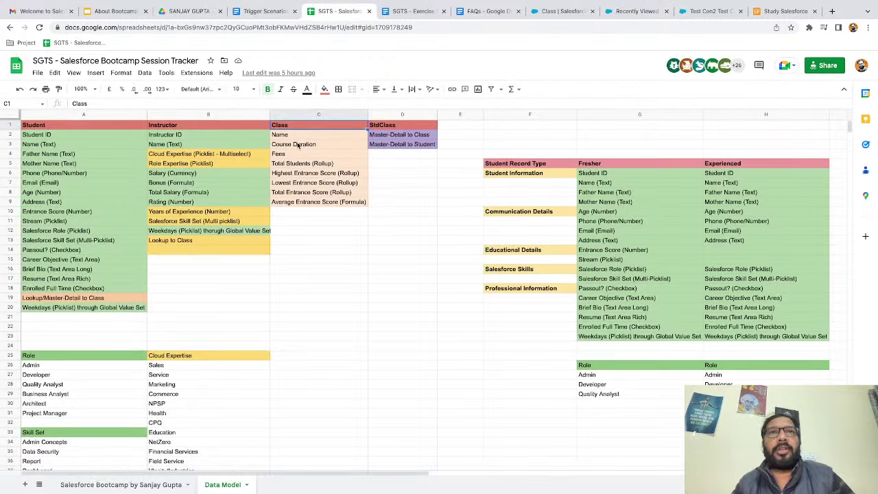
pyautogui.click(303, 146)
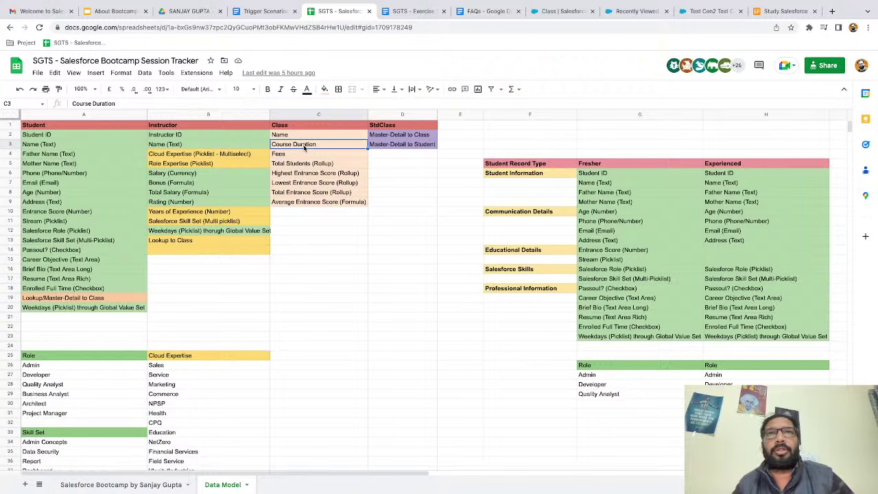
pyautogui.click(410, 12)
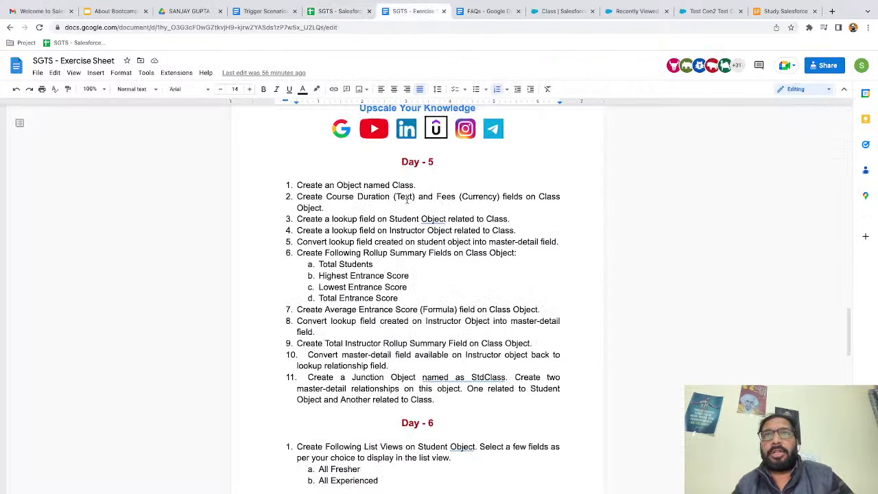
pyautogui.click(623, 12)
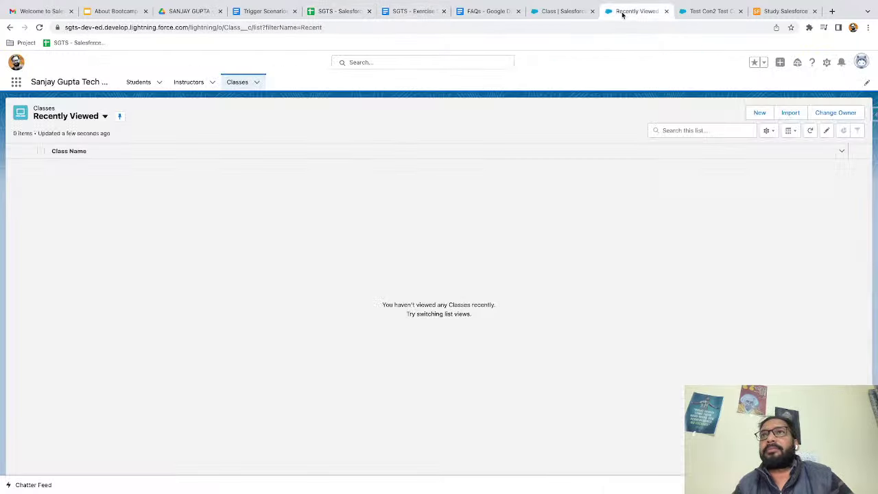
pyautogui.click(565, 12)
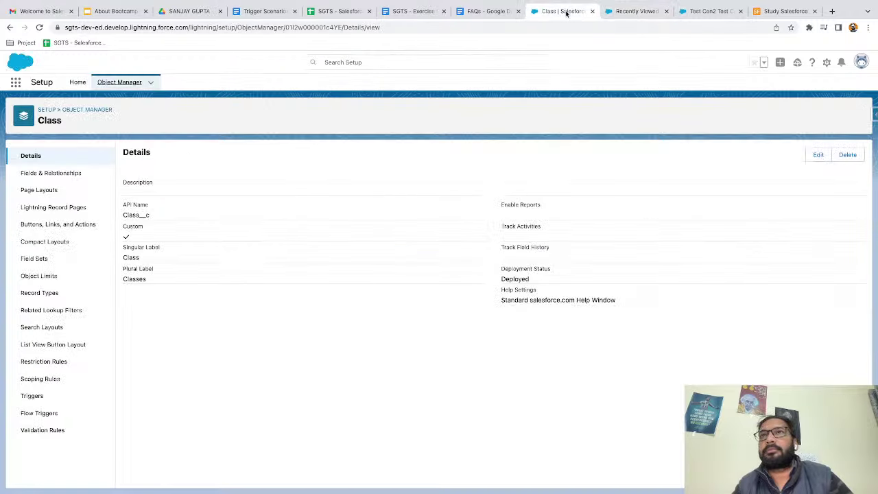
pyautogui.click(64, 175)
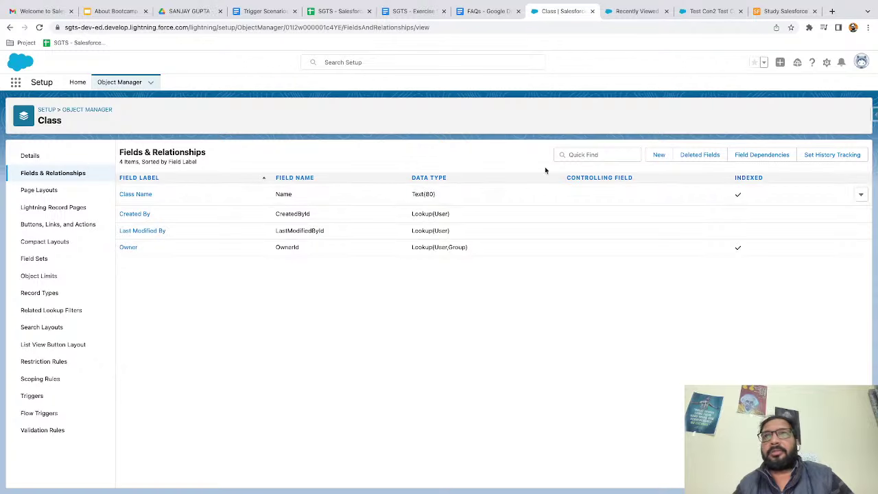
pyautogui.click(657, 153)
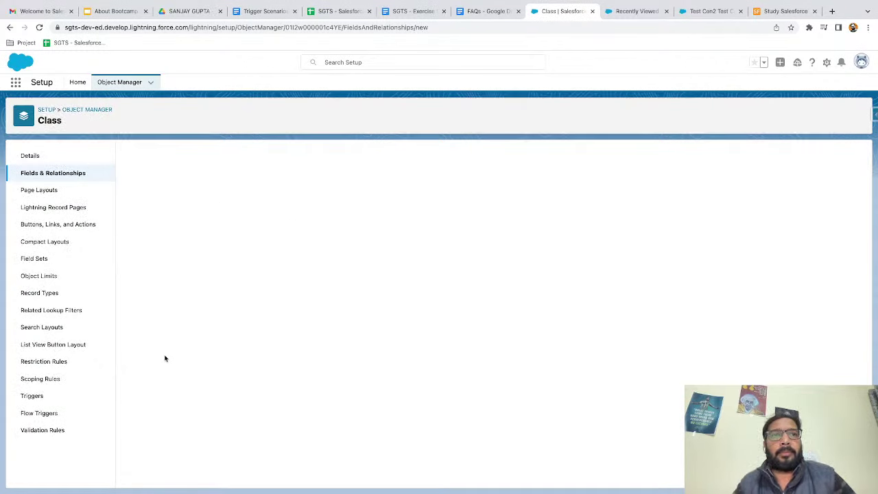
pyautogui.scroll(-5, 165, 358)
pyautogui.scroll(3, 164, 359)
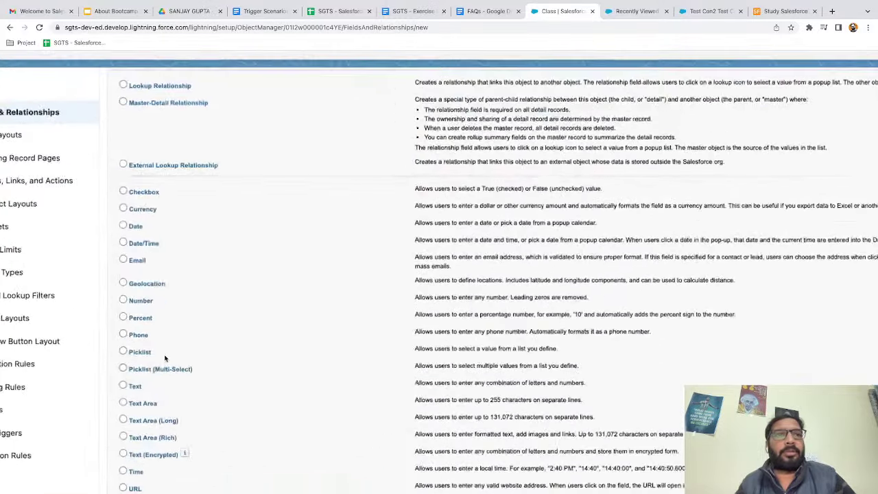
pyautogui.click(134, 388)
pyautogui.scroll(-3, 169, 370)
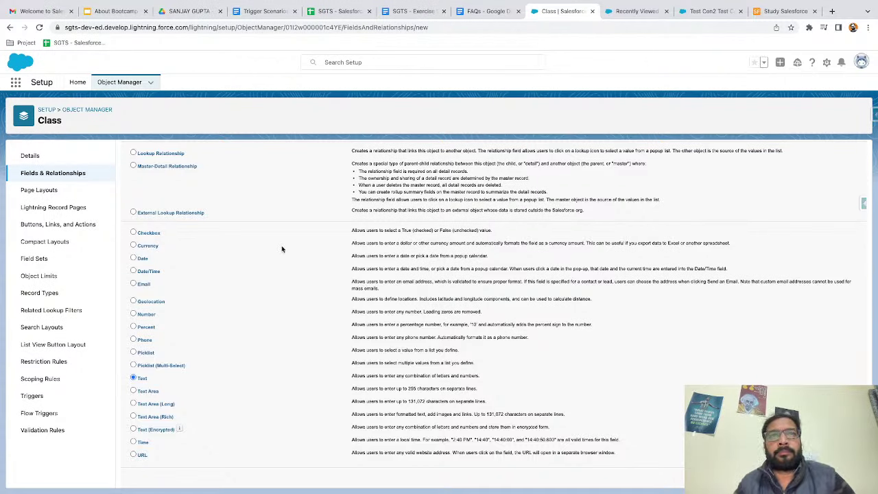
# Label the new text field Course Duration, set its length to 100, and continue to field-level security.
pyautogui.click(292, 219)
pyautogui.hotkey('ctrl', '+')
pyautogui.hotkey('ctrl', '+')
pyautogui.hotkey('ctrl', '+')
pyautogui.hotkey('ctrl', '+')
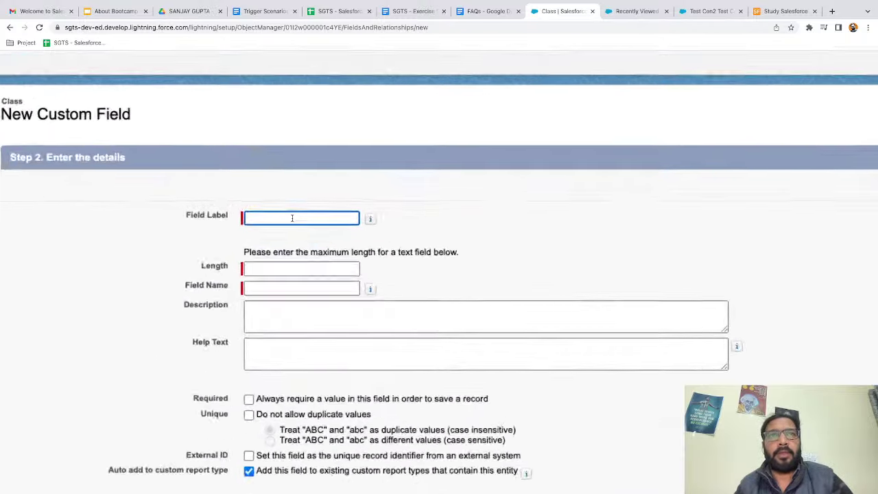
pyautogui.write('Course Duration')
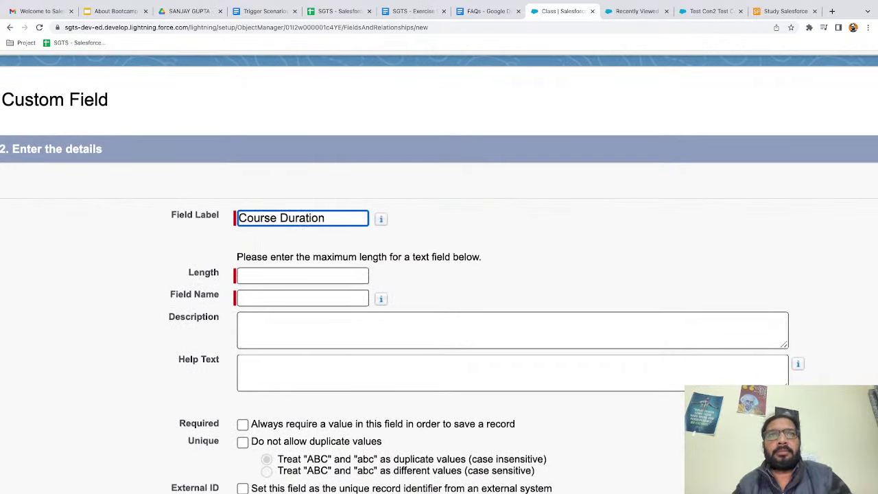
pyautogui.click(302, 275)
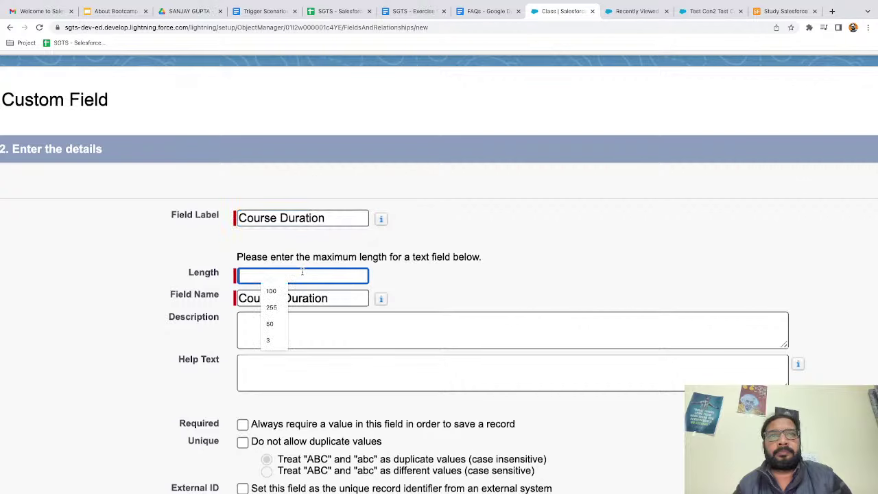
pyautogui.write('100')
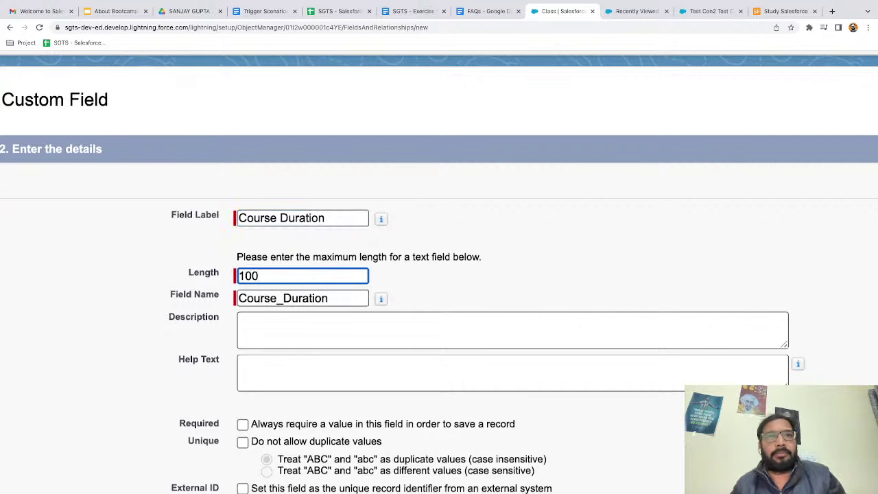
pyautogui.click(411, 293)
pyautogui.scroll(-5, 410, 293)
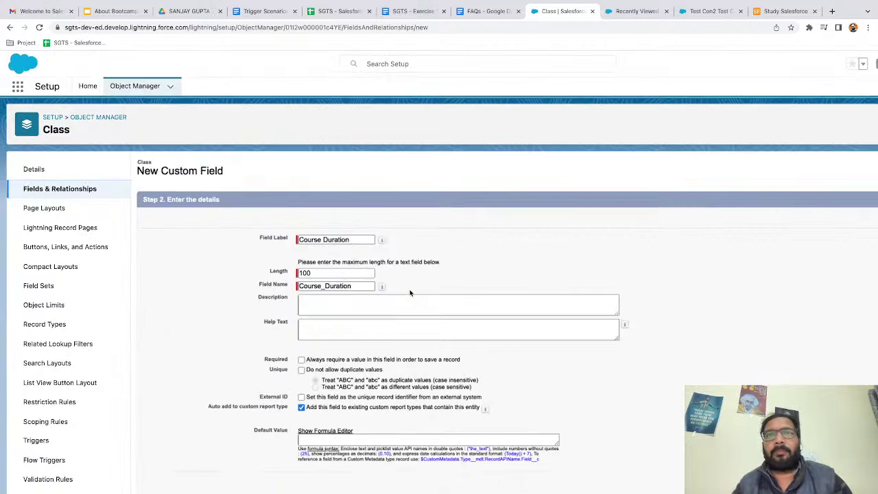
pyautogui.scroll(-2, 504, 325)
pyautogui.hscroll(2, 779, 269)
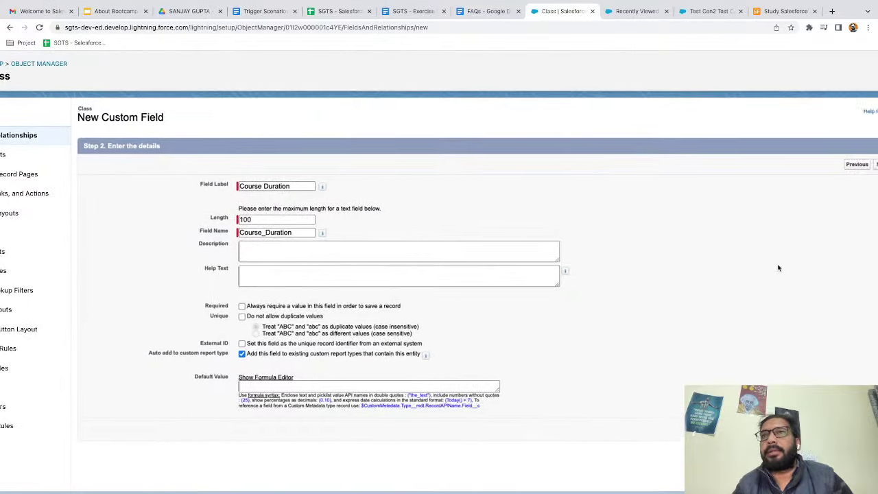
pyautogui.scroll(-2, 779, 268)
pyautogui.click(835, 200)
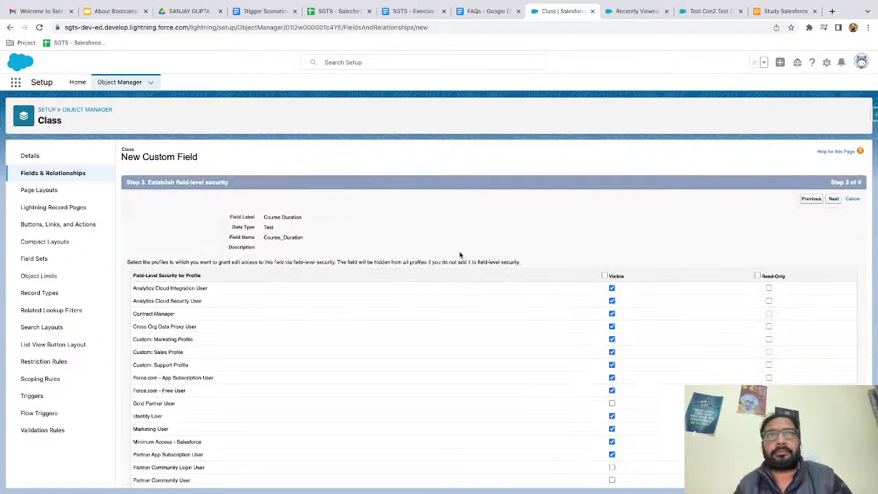
# Make Course Duration visible to all profiles and save the field with the Class Layout included.
pyautogui.click(605, 276)
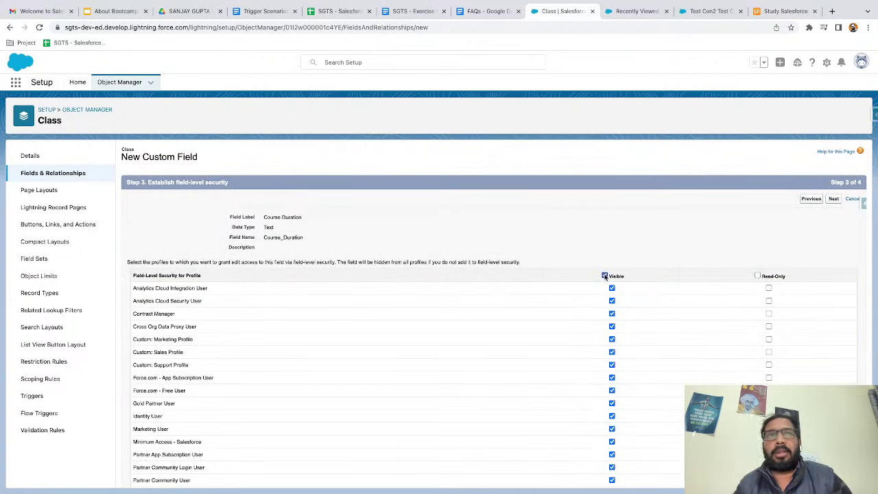
pyautogui.click(834, 199)
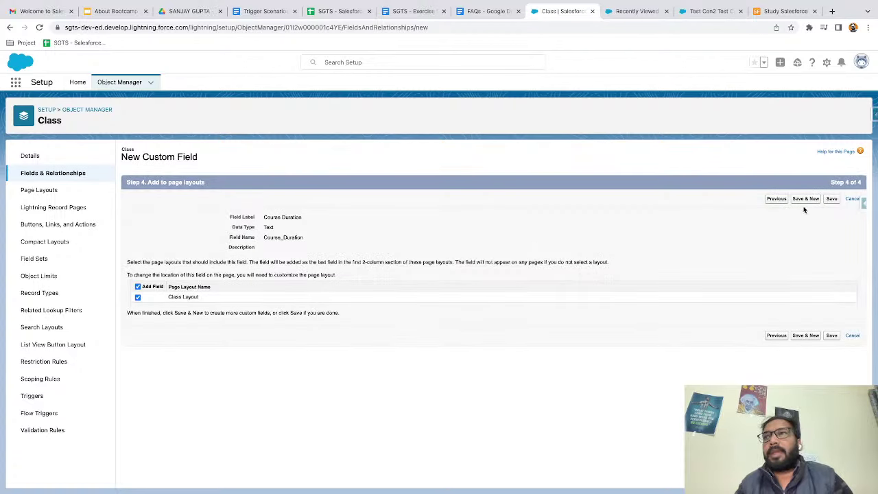
pyautogui.click(827, 200)
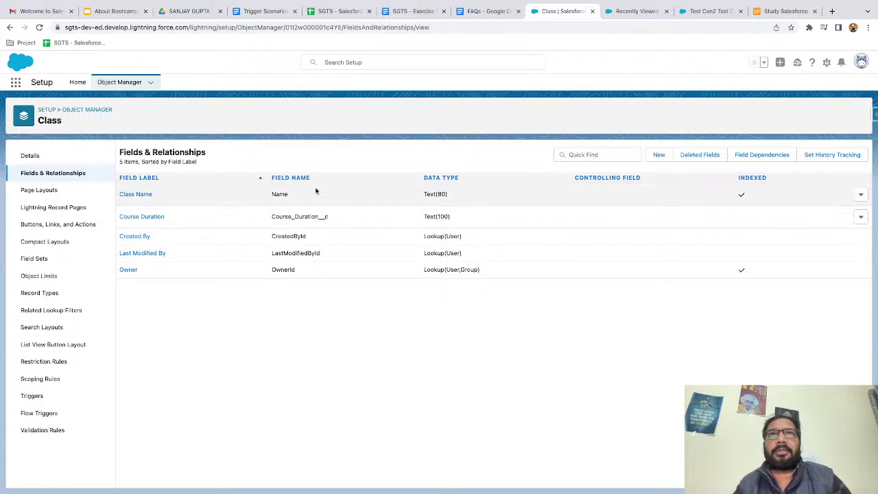
# Fill the Name and Course Duration cells under Class in the session tracker's data model with light green.
pyautogui.click(357, 12)
pyautogui.moveTo(307, 137); pyautogui.dragTo(304, 147)
pyautogui.click(326, 90)
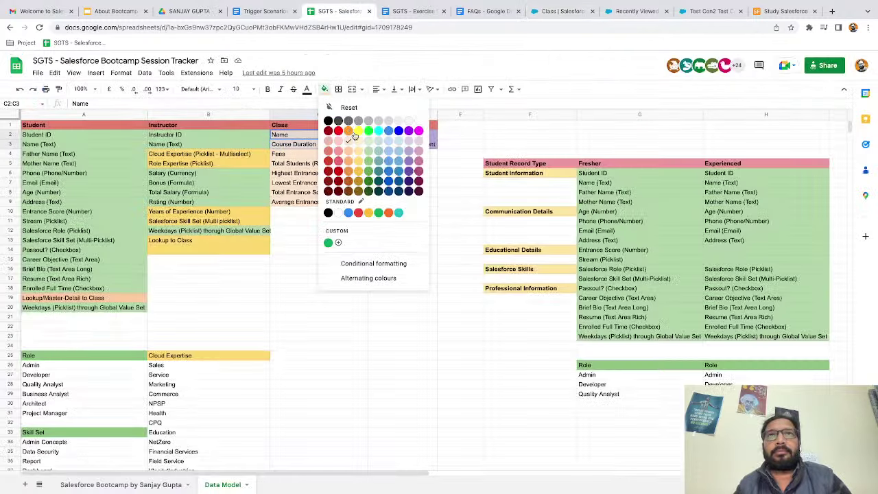
pyautogui.click(369, 148)
pyautogui.hotkey('ctrl', 'c')
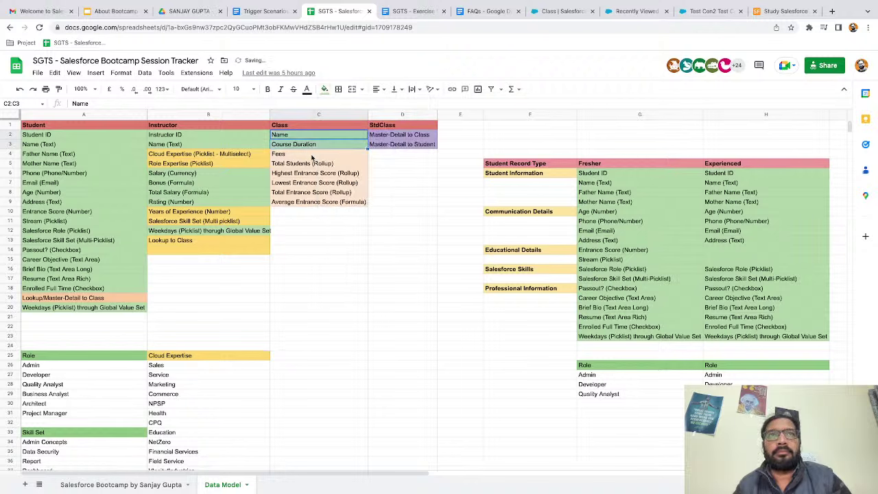
# Check the Fees entry in the tracker and exercise sheet, and start a new Currency field on the Class object.
pyautogui.click(312, 155)
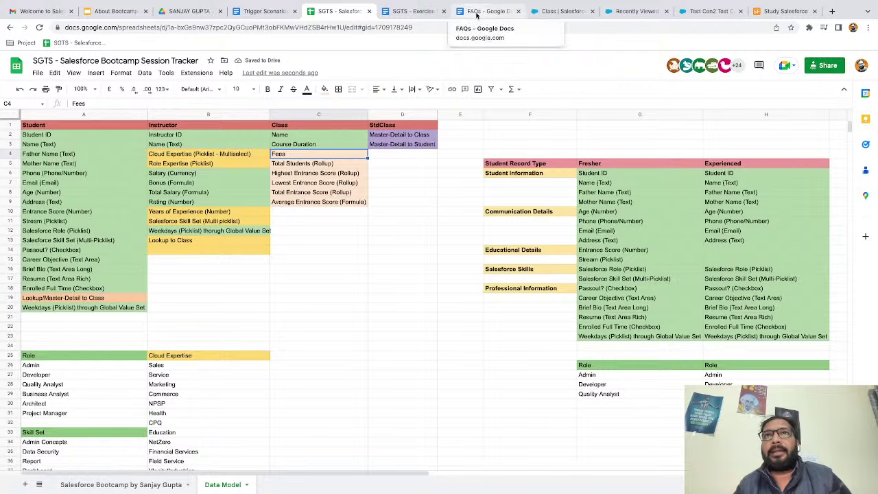
pyautogui.click(420, 11)
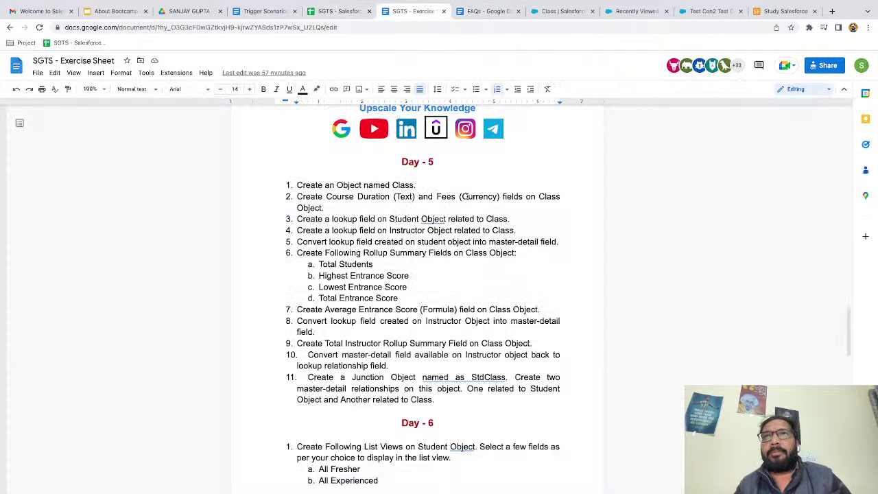
pyautogui.click(561, 12)
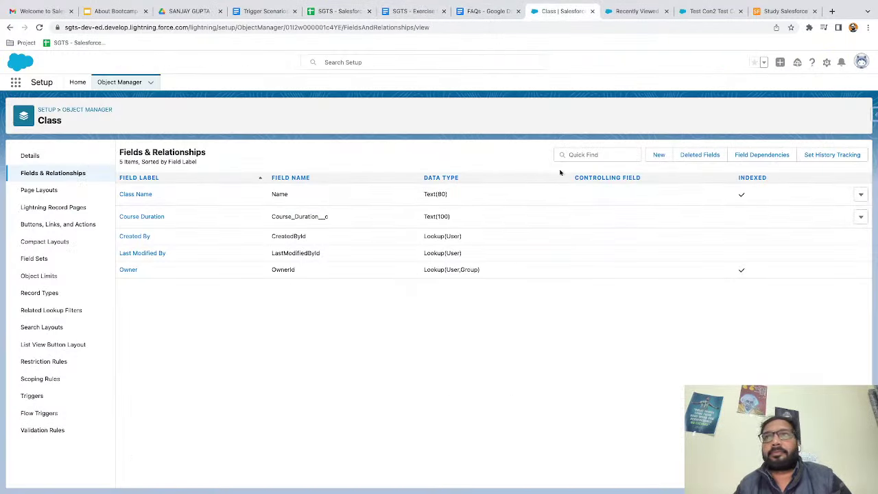
pyautogui.click(659, 154)
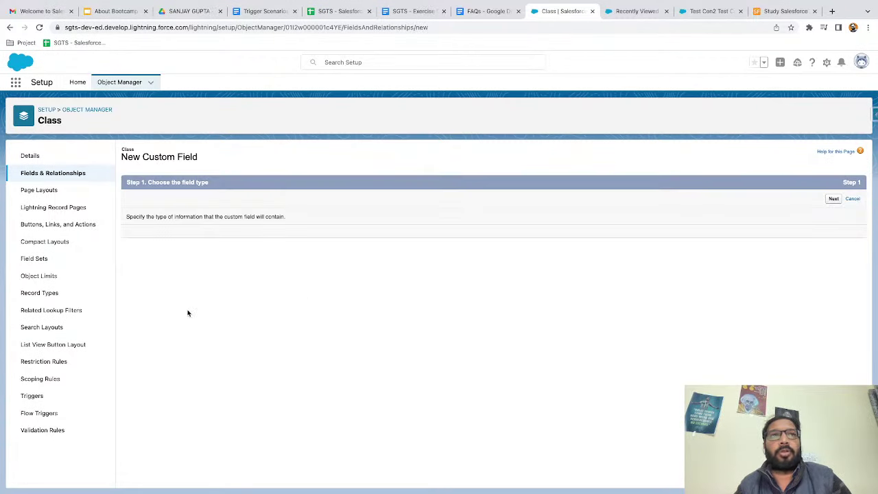
pyautogui.scroll(-1, 167, 371)
pyautogui.scroll(-1, 167, 371)
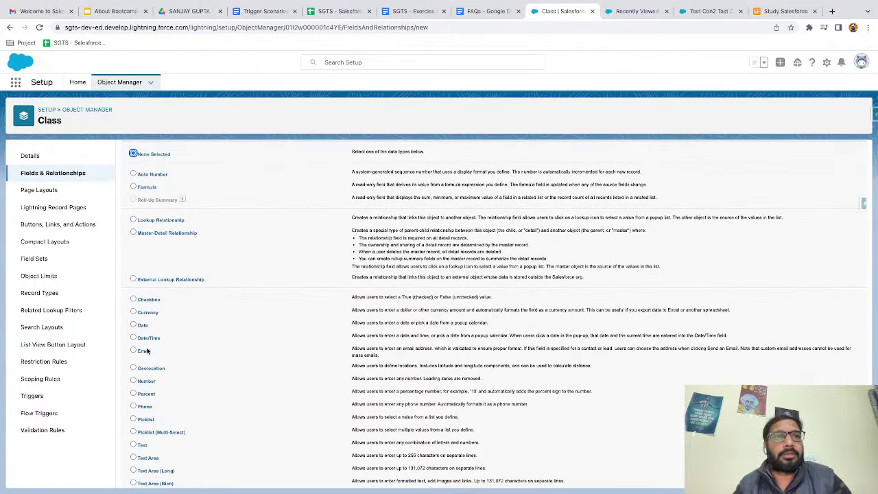
pyautogui.click(146, 312)
pyautogui.scroll(1, 637, 241)
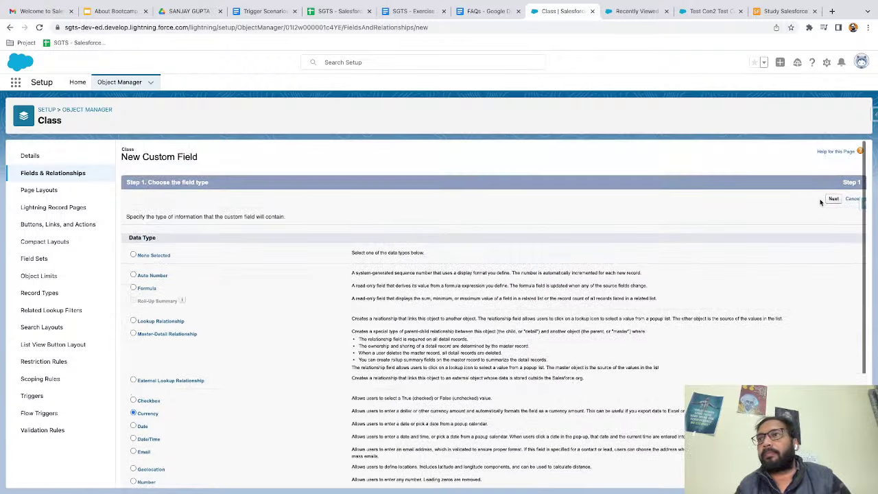
pyautogui.click(832, 199)
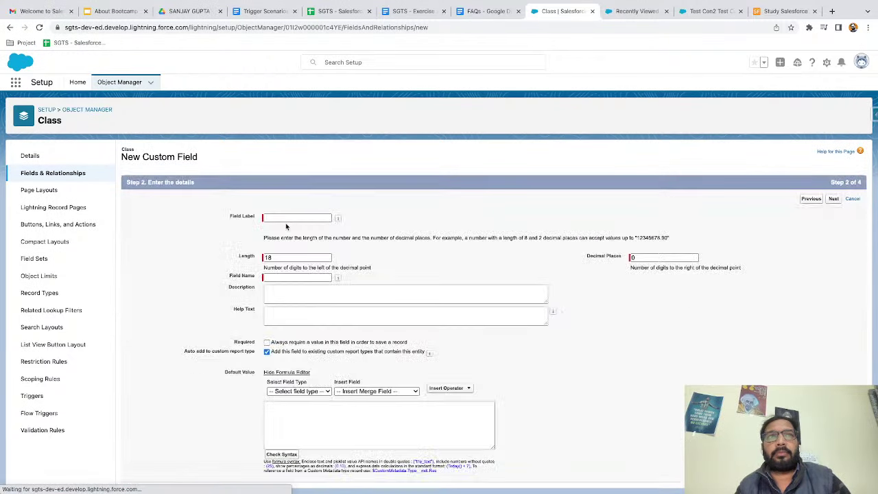
# Label the currency field Fees, keep the default length and decimal places, and continue to field-level security.
pyautogui.click(288, 217)
pyautogui.scroll(3, 288, 219)
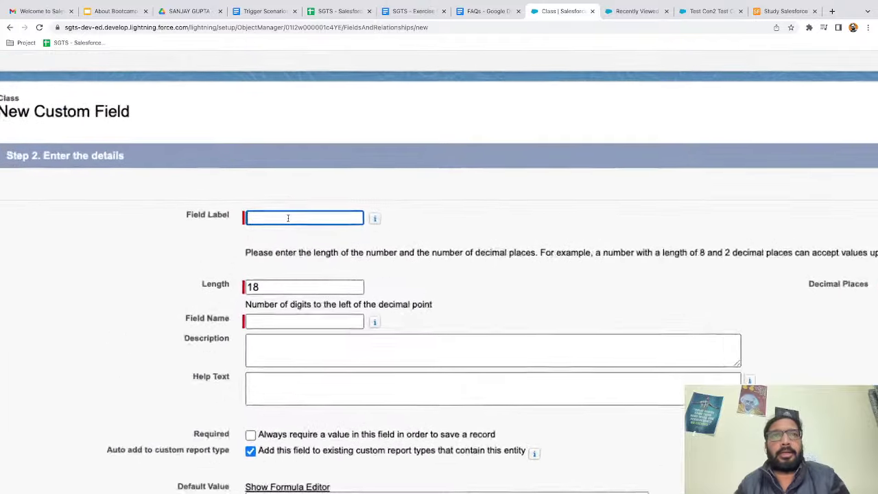
pyautogui.write('Fees')
pyautogui.click(451, 287)
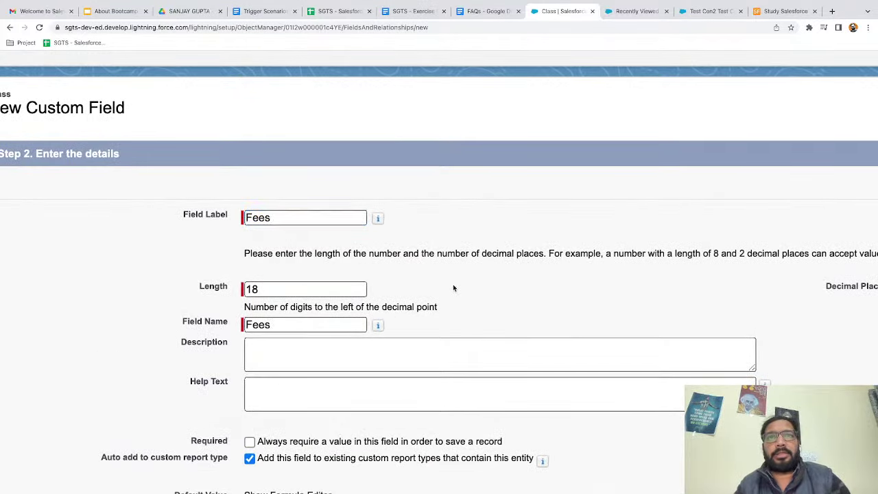
pyautogui.scroll(-3, 453, 284)
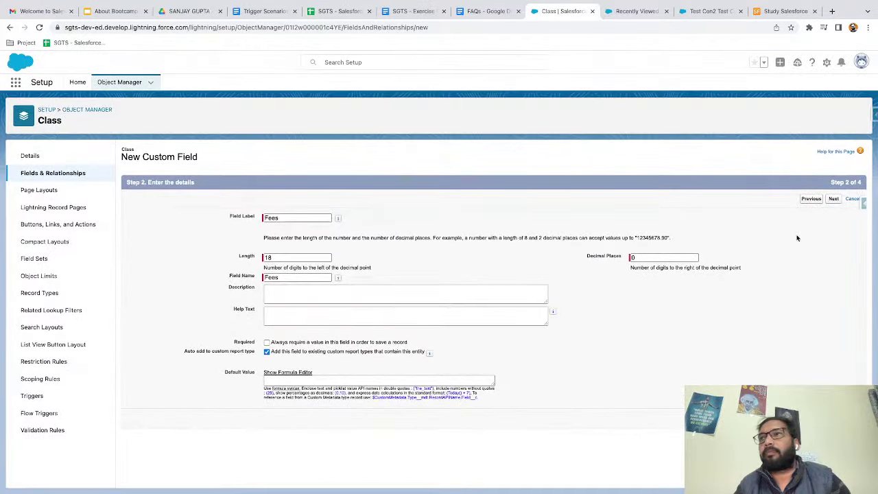
pyautogui.click(834, 199)
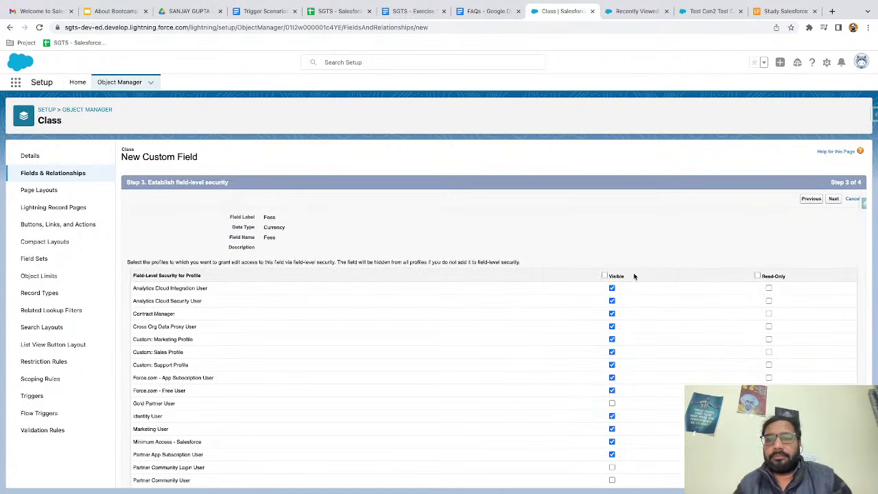
# Make the Fees field visible to all profiles and save it with the Class Layout included.
pyautogui.click(605, 275)
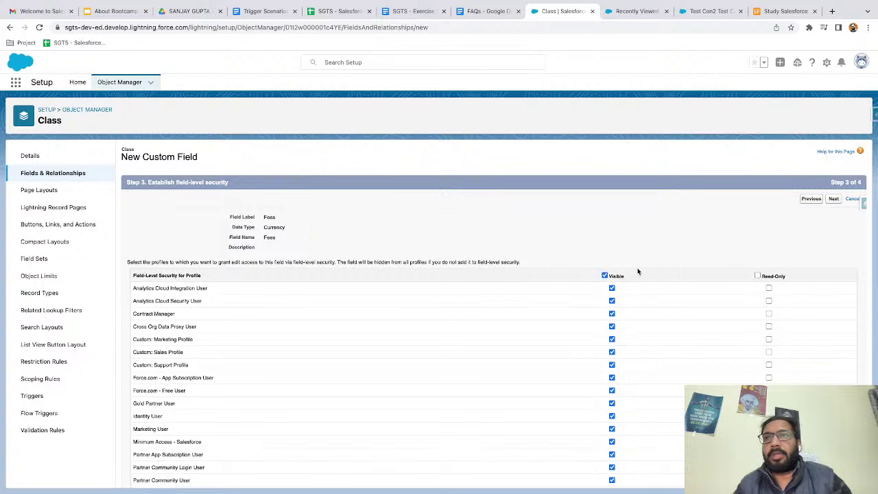
pyautogui.click(834, 199)
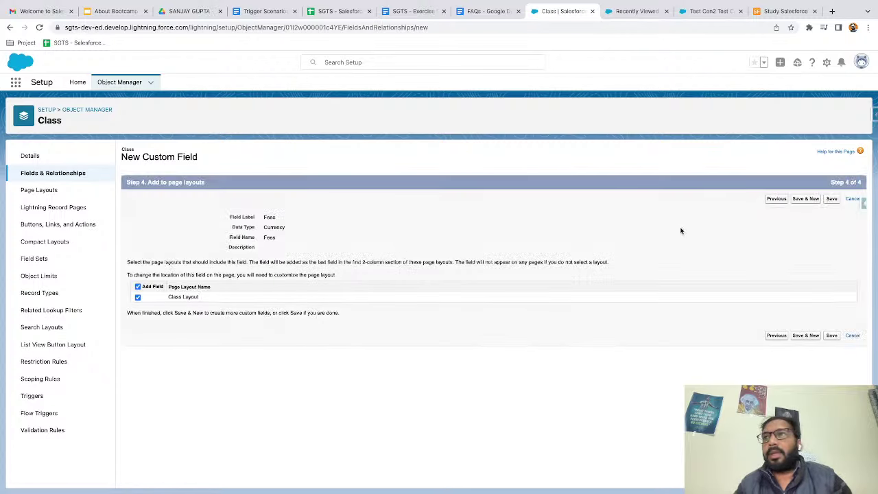
pyautogui.click(832, 199)
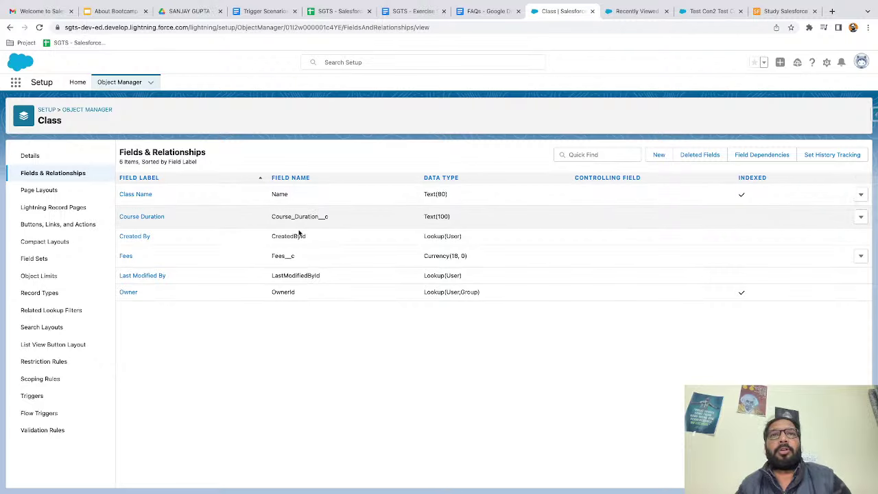
# Fill the Fees cell under Class in the session tracker's data model with light green.
pyautogui.click(352, 14)
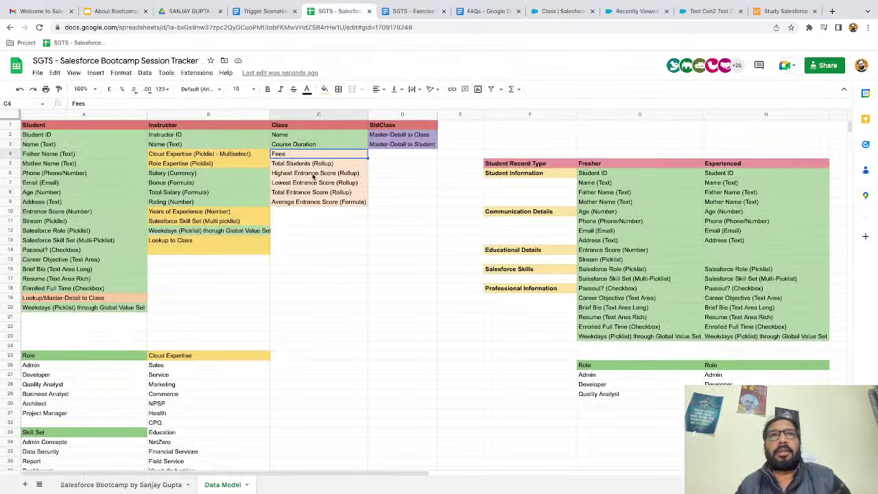
pyautogui.click(324, 89)
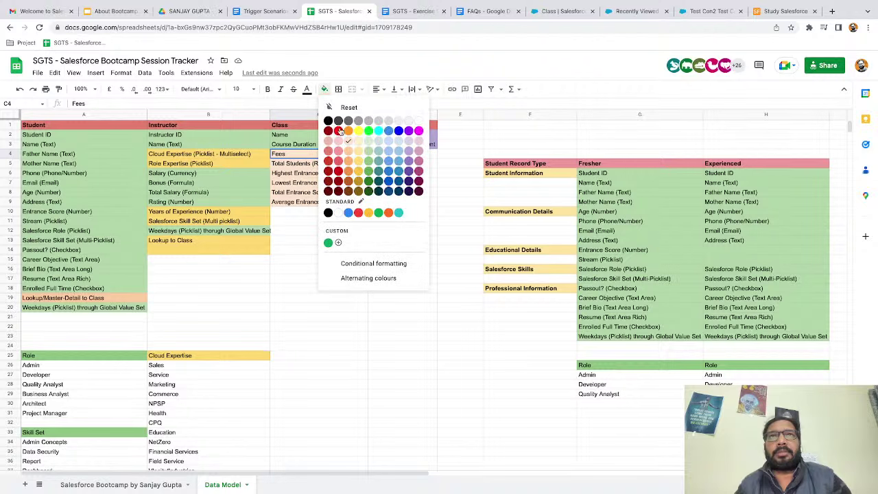
pyautogui.click(368, 150)
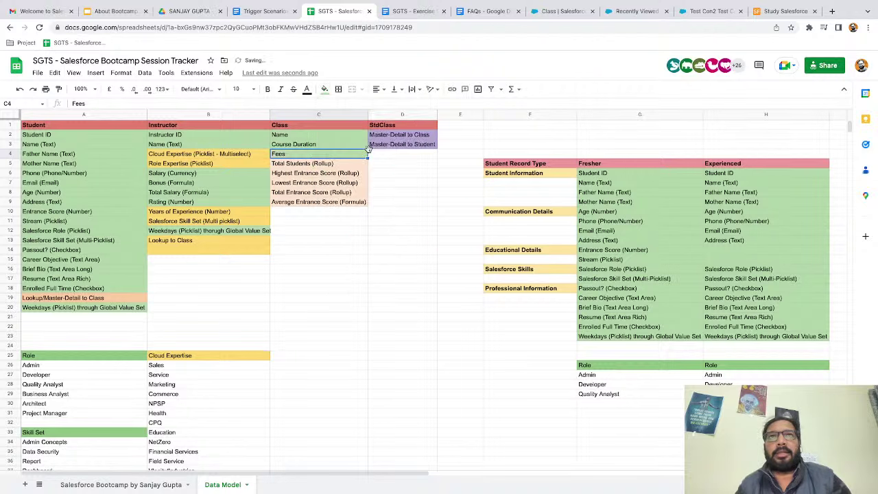
pyautogui.click(313, 165)
# Check the Lookup/Master-Detail to Class entry under Student in the tracker and the Class object's field list.
pyautogui.click(63, 299)
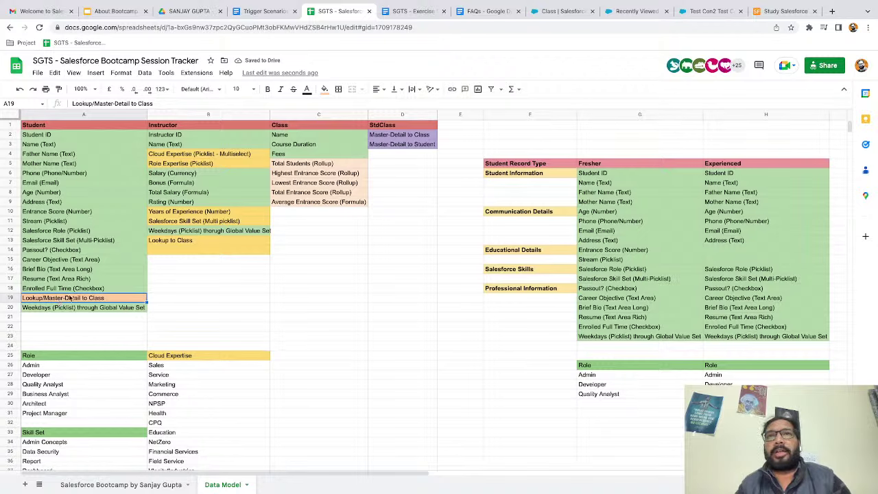
pyautogui.click(568, 11)
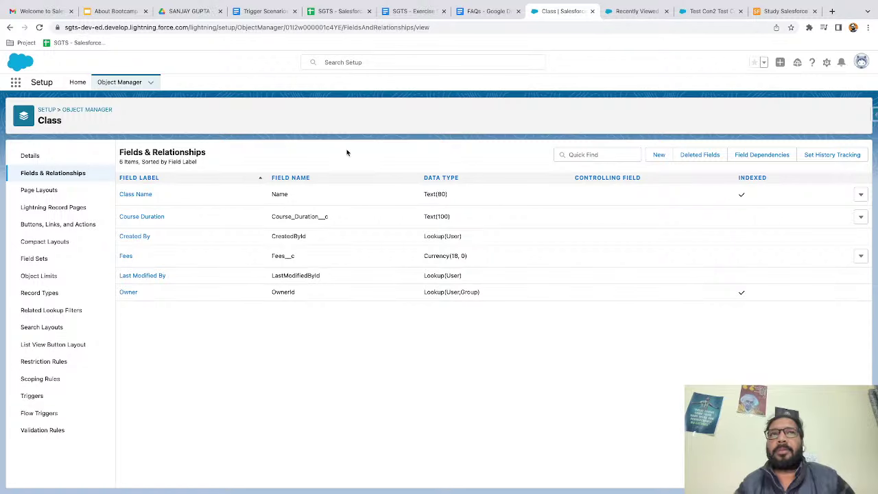
pyautogui.click(335, 12)
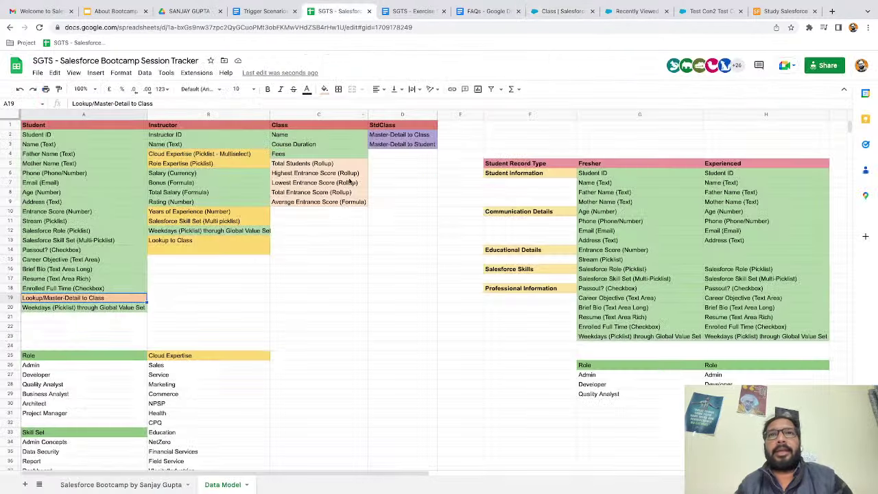
# Enter the note "Student - Lookup Field" in cell D17 and "Class - Parent" in cell D16 of the data model.
pyautogui.click(379, 281)
pyautogui.write('Student')
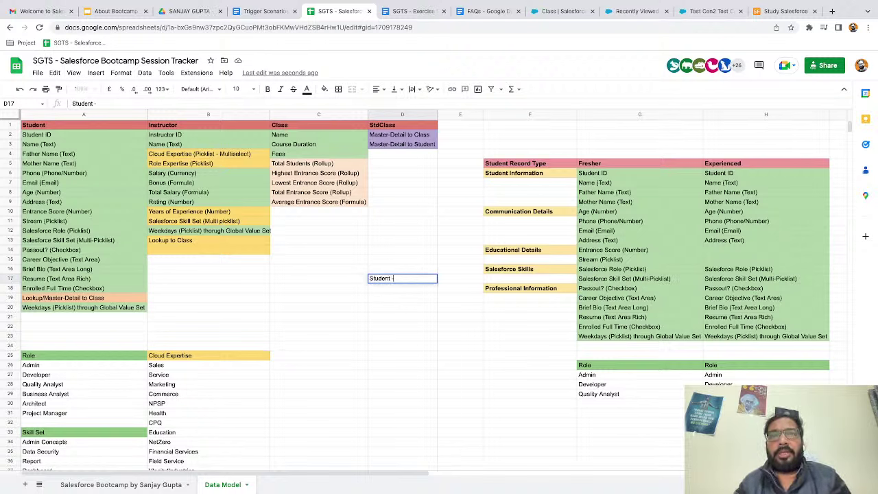
pyautogui.write(' - Lookup Field')
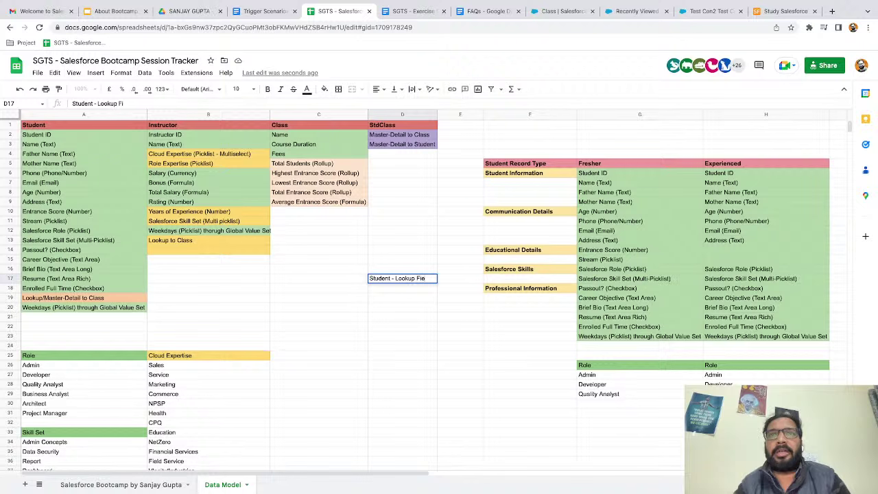
pyautogui.click(387, 270)
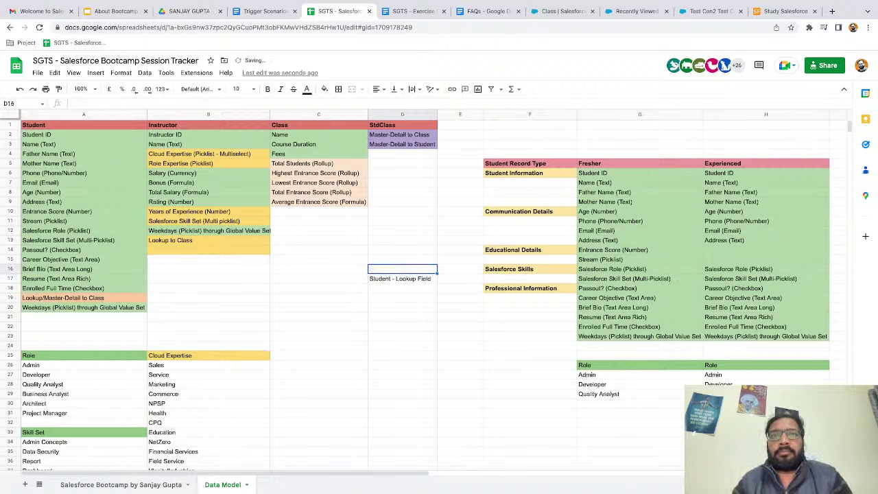
pyautogui.write('Class')
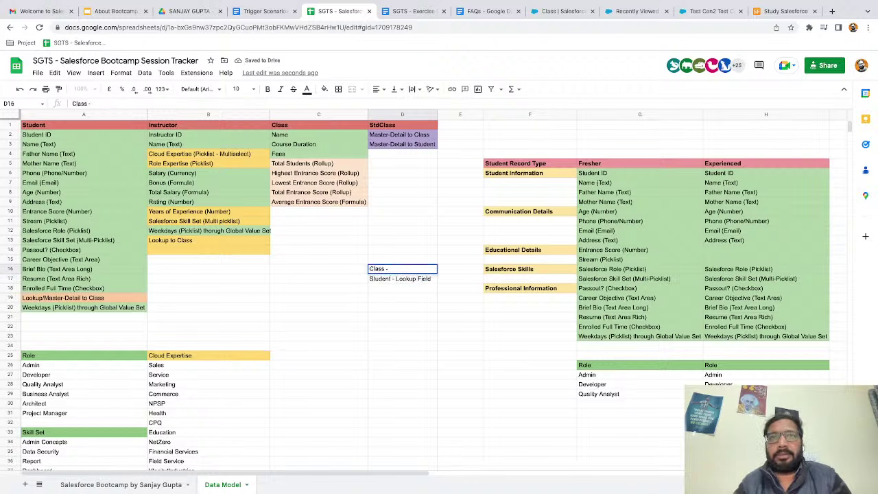
pyautogui.write(' - Parent')
pyautogui.click(397, 294)
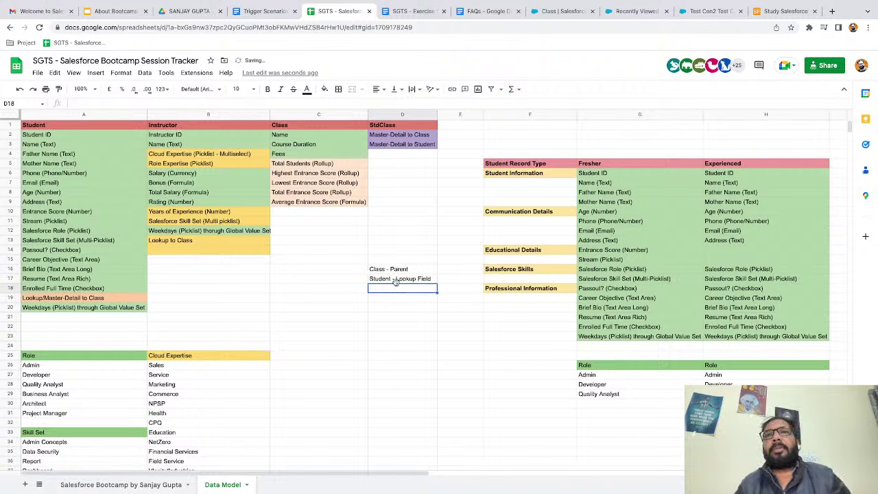
# Extend the note in cell D16 to "Class - Parent (Related List)", fit column D to its contents and review both notes.
pyautogui.click(401, 271)
pyautogui.doubleClick(414, 270)
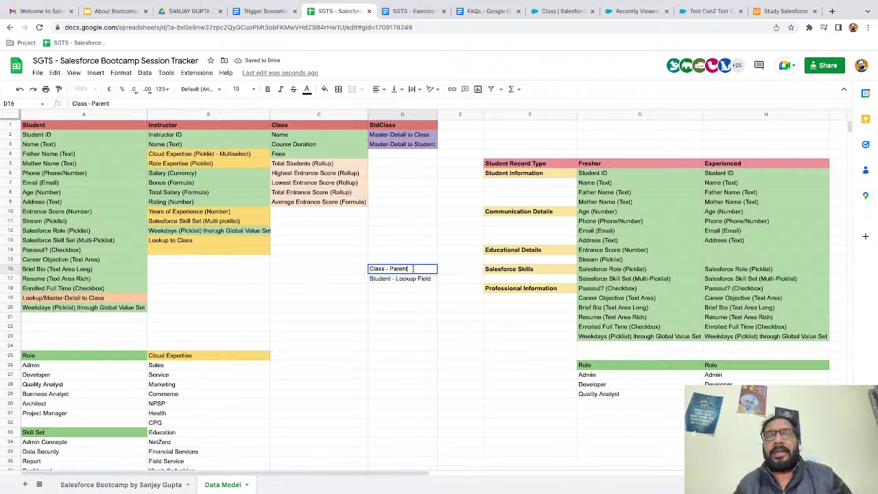
pyautogui.write('(Related List')
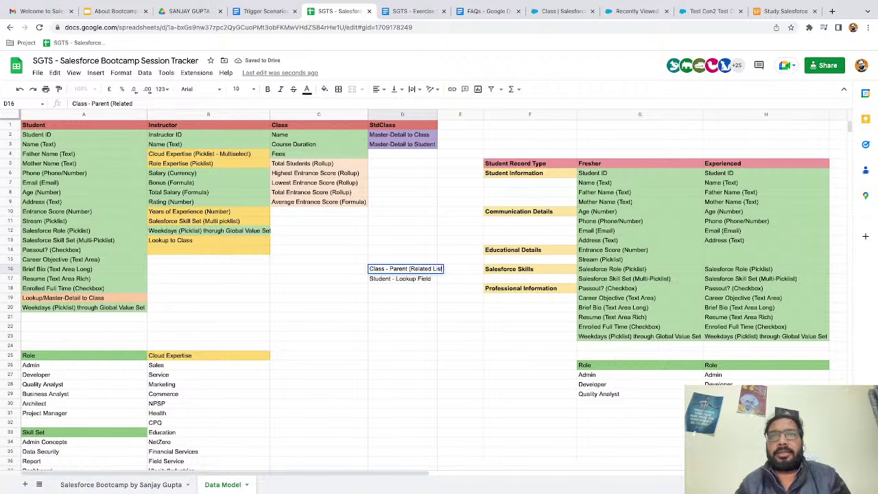
pyautogui.write(')')
pyautogui.click(435, 328)
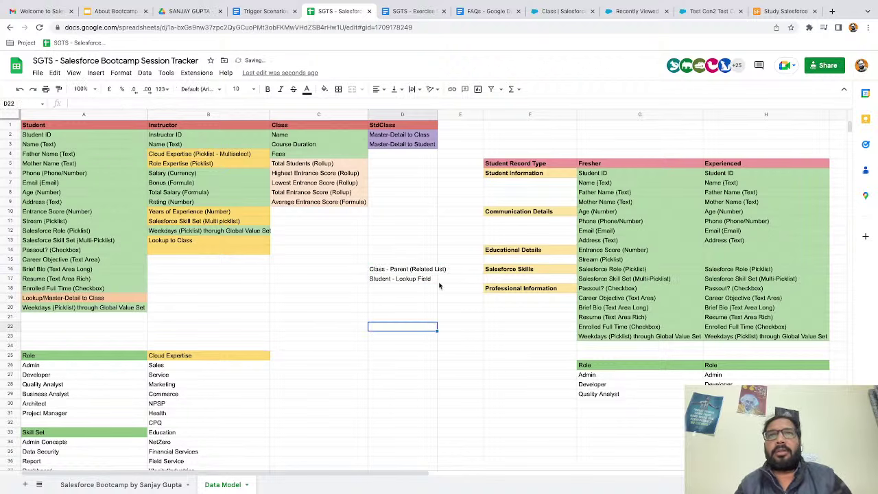
pyautogui.doubleClick(437, 114)
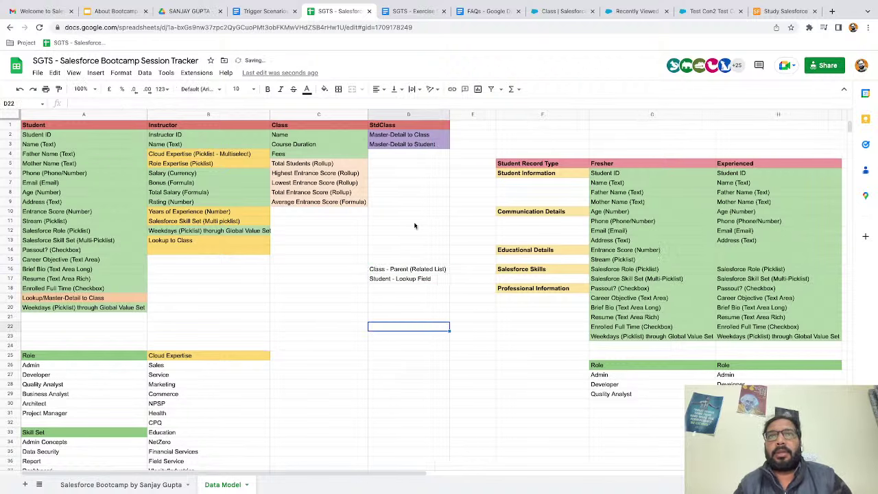
pyautogui.click(396, 273)
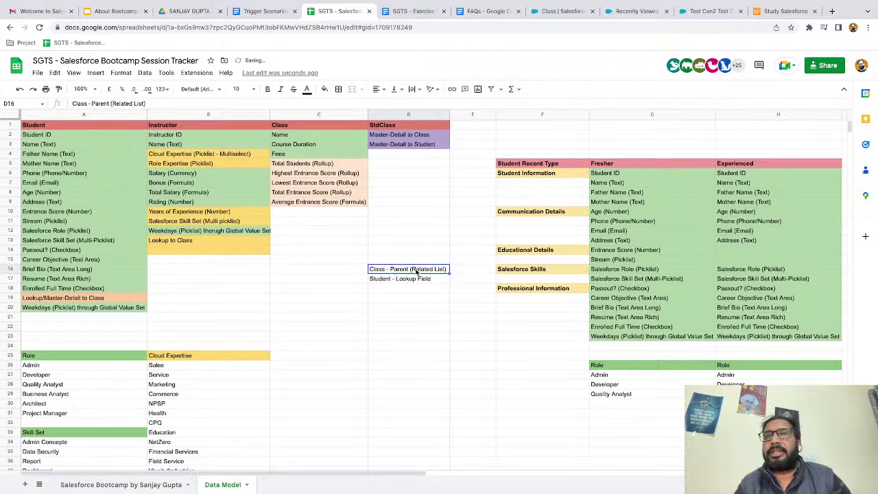
pyautogui.click(390, 281)
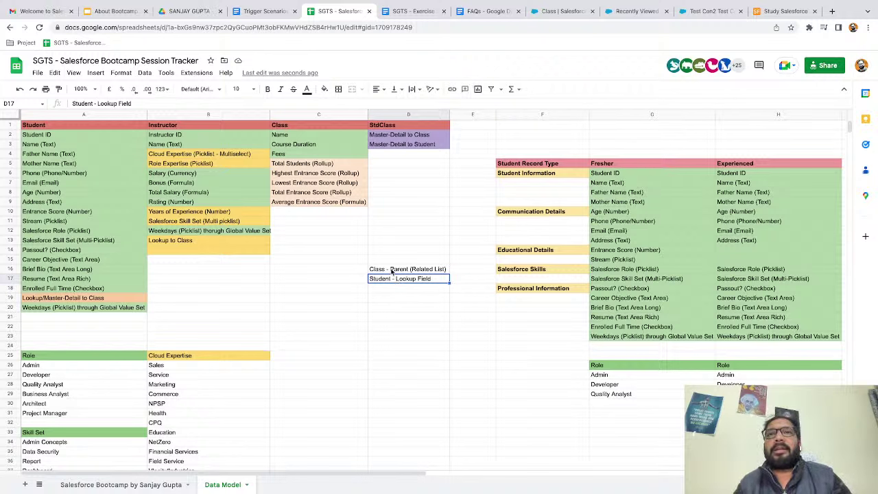
pyautogui.click(392, 271)
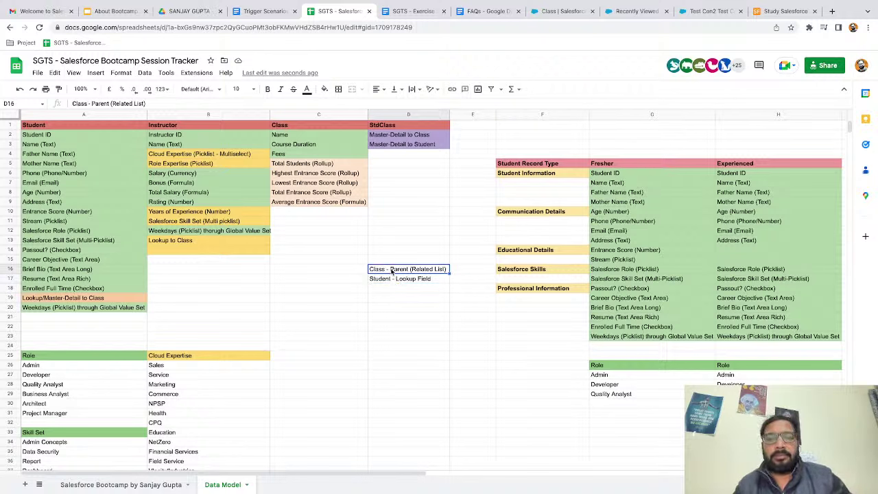
# Switch to Salesforce Setup, find the Student custom object in Object Manager and open its Fields & Relationships.
pyautogui.click(567, 13)
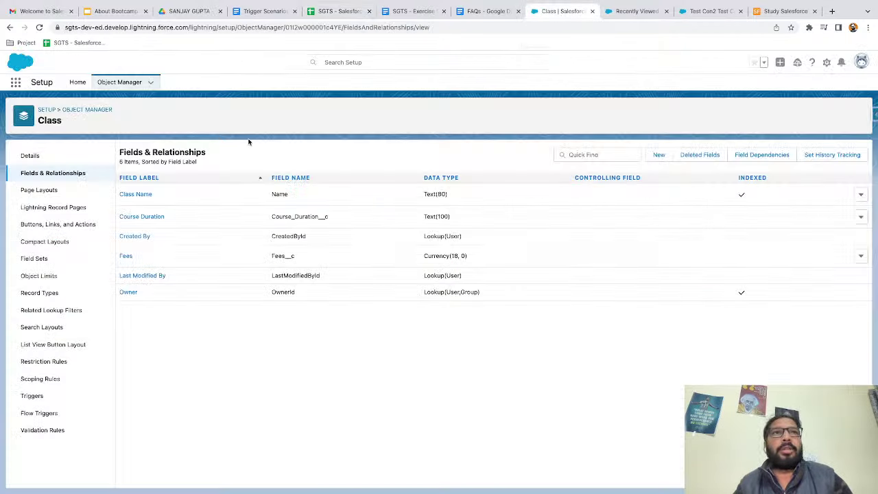
pyautogui.click(101, 112)
pyautogui.click(715, 113)
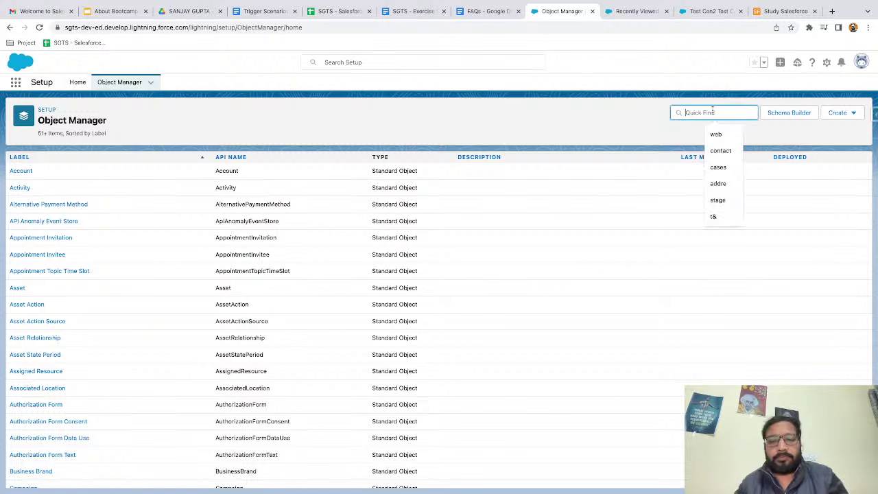
pyautogui.write('student')
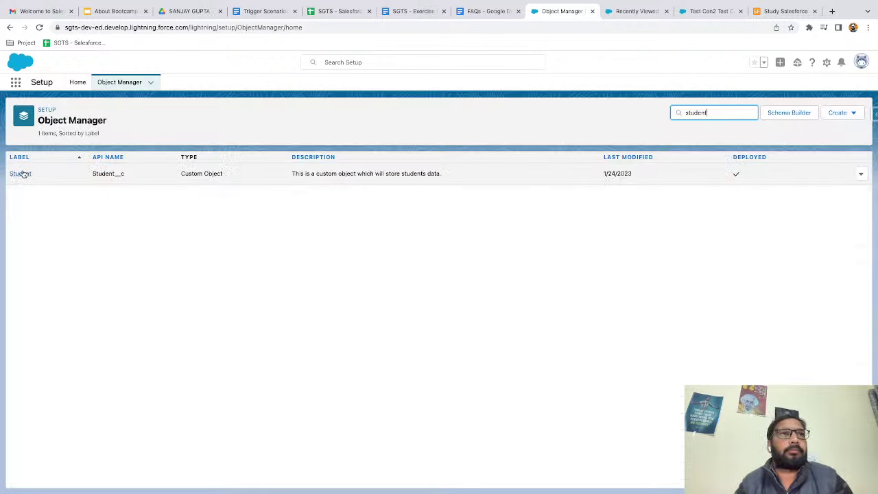
pyautogui.click(20, 171)
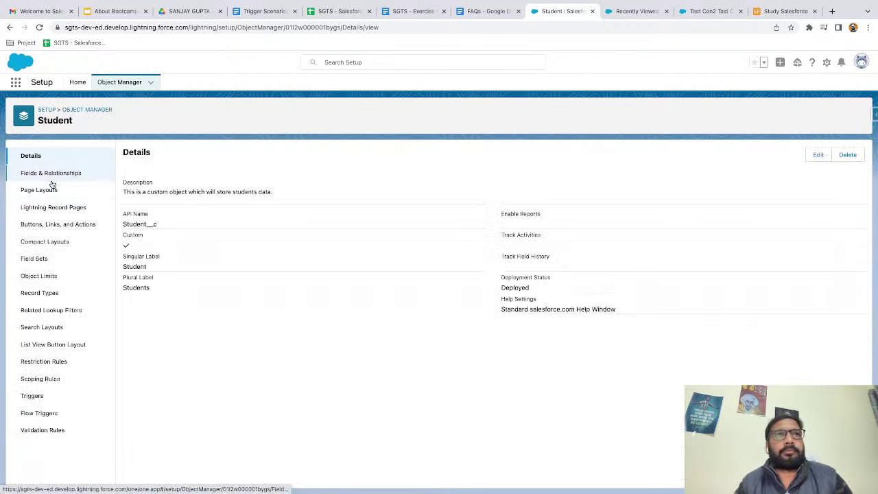
pyautogui.click(54, 176)
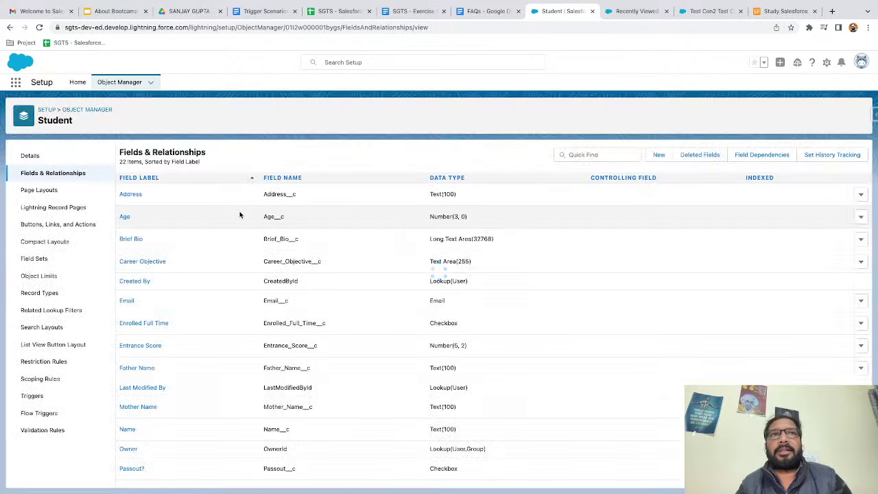
# Start a new custom field on the Student object with Lookup Relationship as its data type.
pyautogui.click(658, 155)
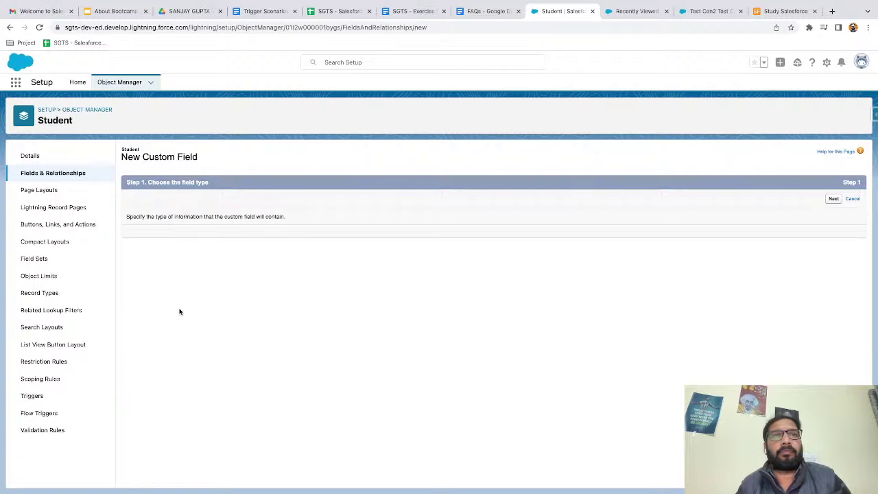
pyautogui.scroll(5, 186, 300)
pyautogui.scroll(-1, 186, 300)
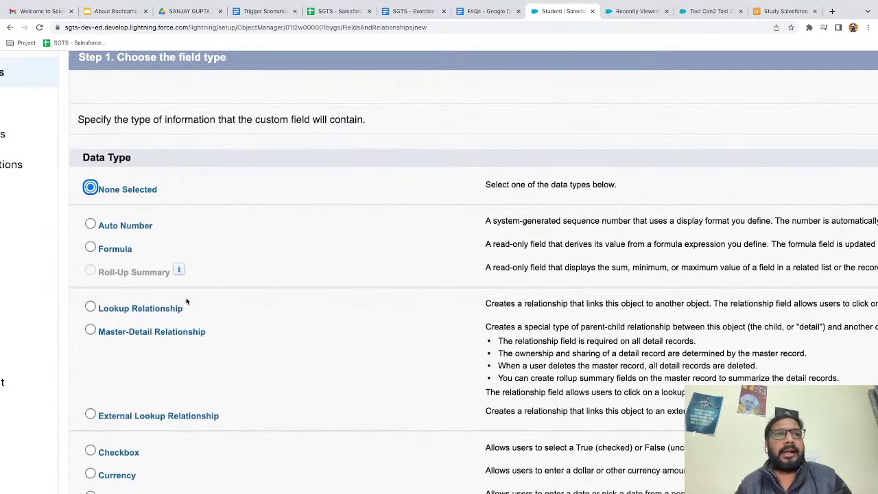
pyautogui.click(90, 307)
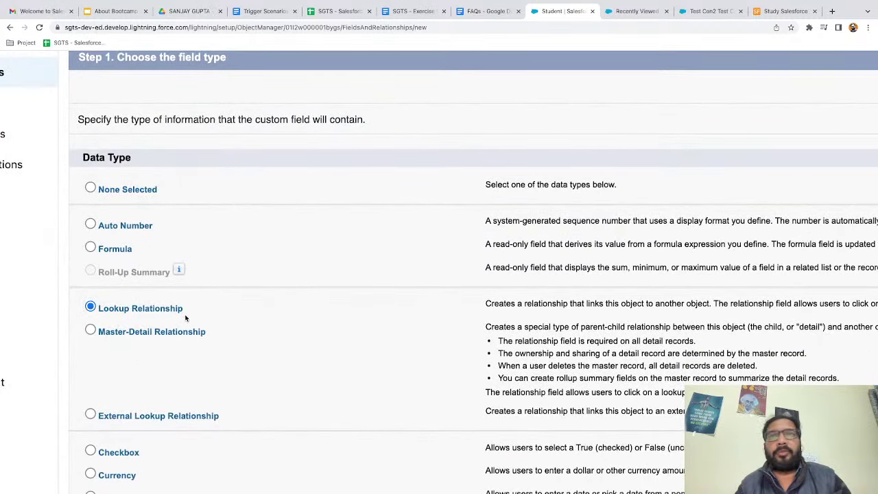
# Read through the Lookup Relationship description in the list of field data types.
pyautogui.hscroll(5, 475, 304)
pyautogui.hscroll(4, 475, 304)
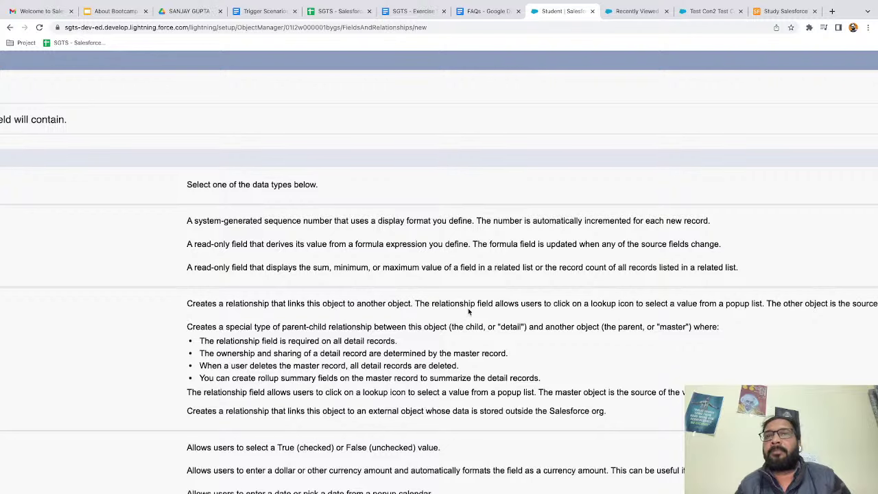
pyautogui.hscroll(2, 471, 310)
pyautogui.hscroll(1, 474, 315)
pyautogui.hscroll(1, 474, 315)
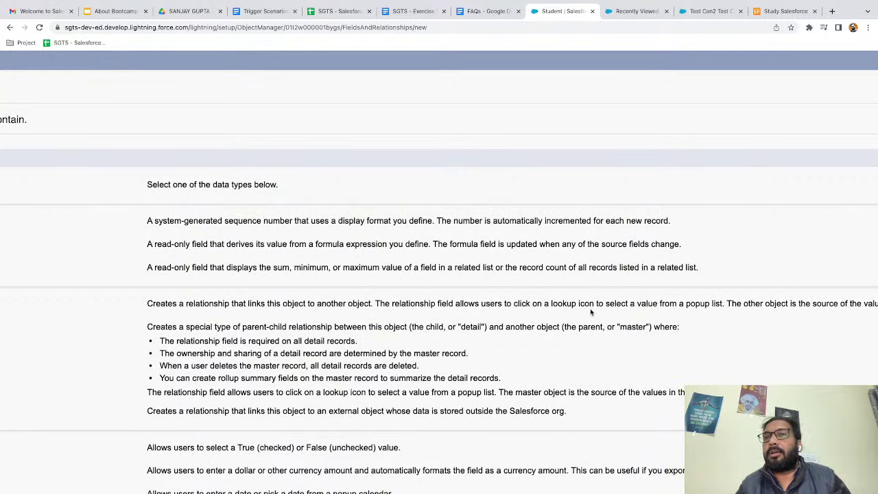
pyautogui.hscroll(5, 711, 312)
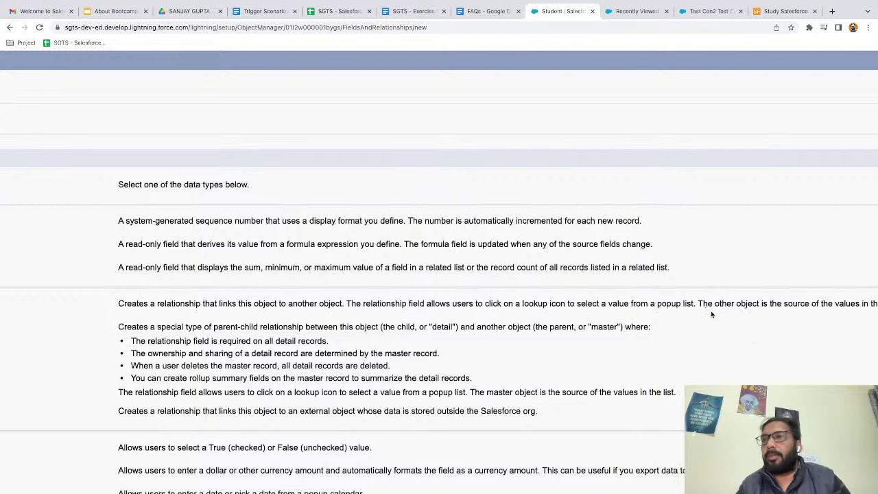
pyautogui.hscroll(4, 717, 314)
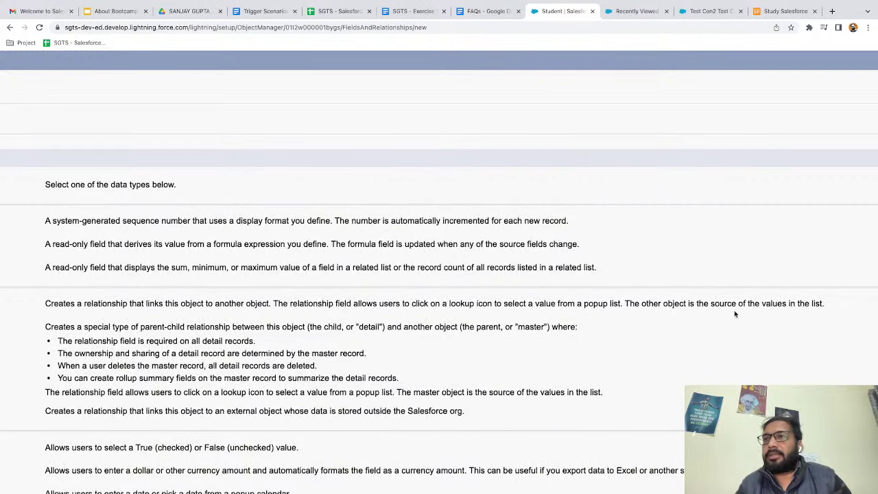
pyautogui.hscroll(-5, 582, 301)
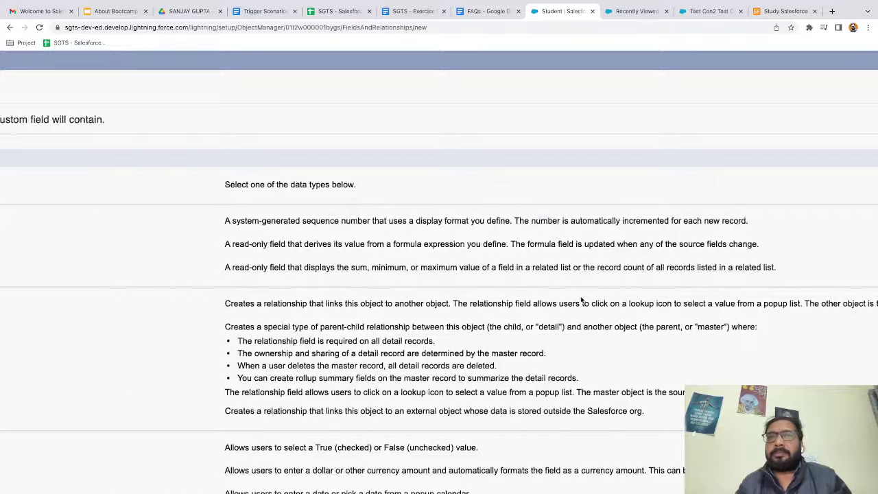
pyautogui.scroll(-5, 582, 300)
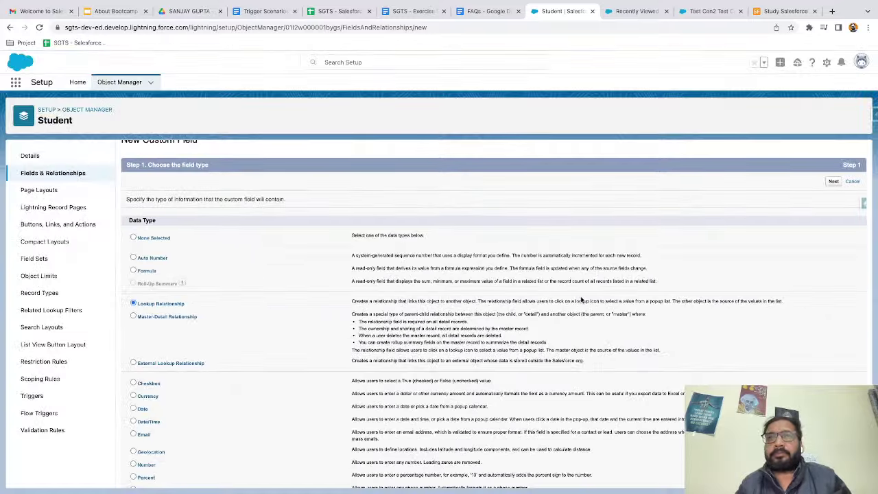
# Choose Class as the object the Student lookup field relates to and continue to the label and name settings.
pyautogui.click(834, 182)
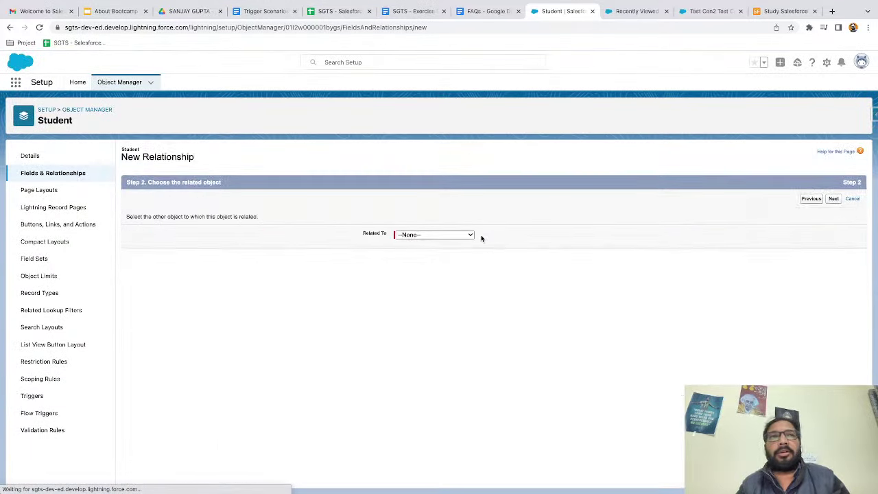
pyautogui.click(286, 236)
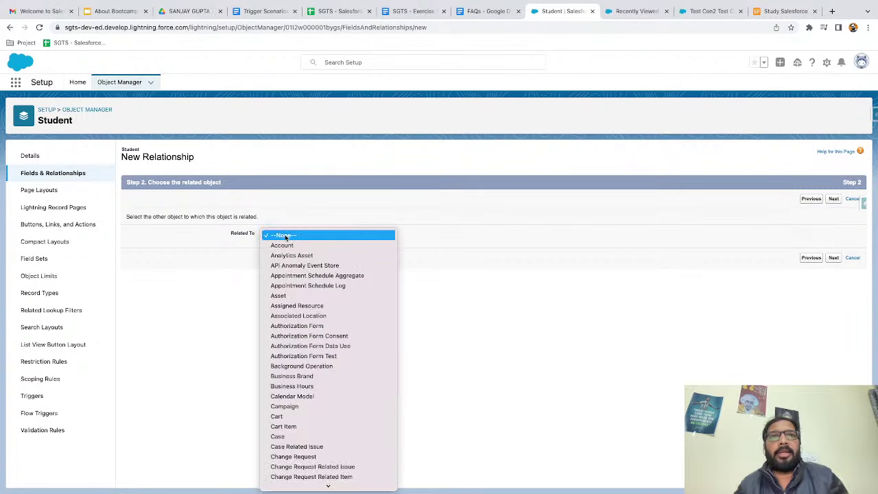
pyautogui.scroll(-5, 293, 364)
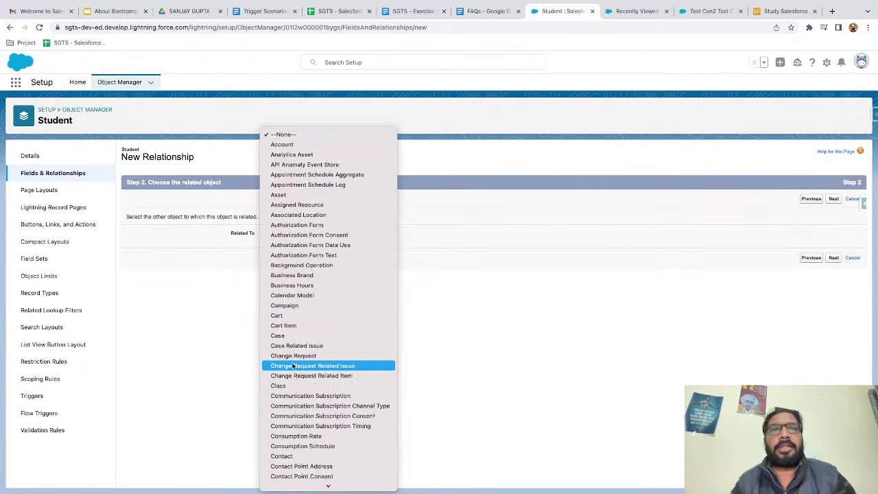
pyautogui.click(293, 305)
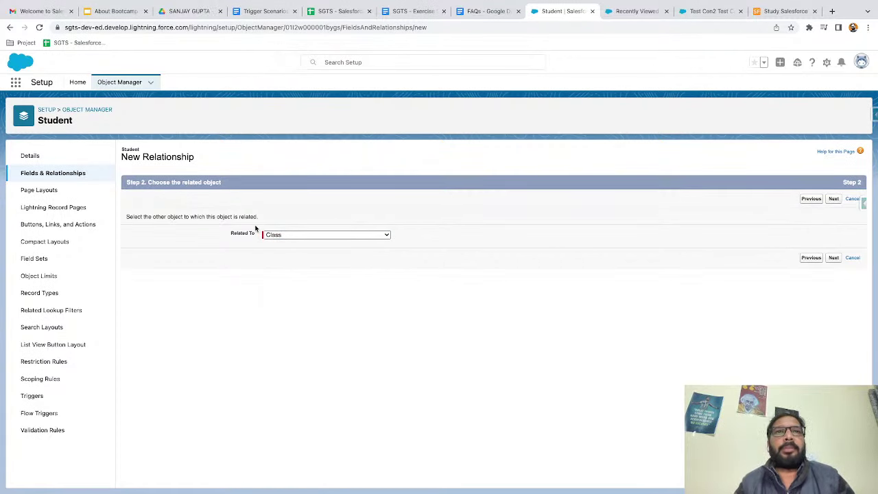
pyautogui.scroll(5, 255, 228)
pyautogui.hscroll(-2, 255, 228)
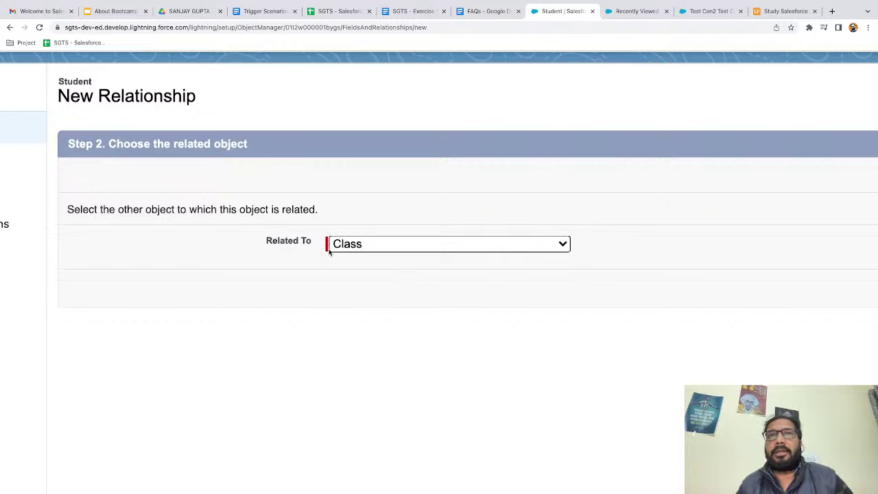
pyautogui.scroll(-3, 328, 249)
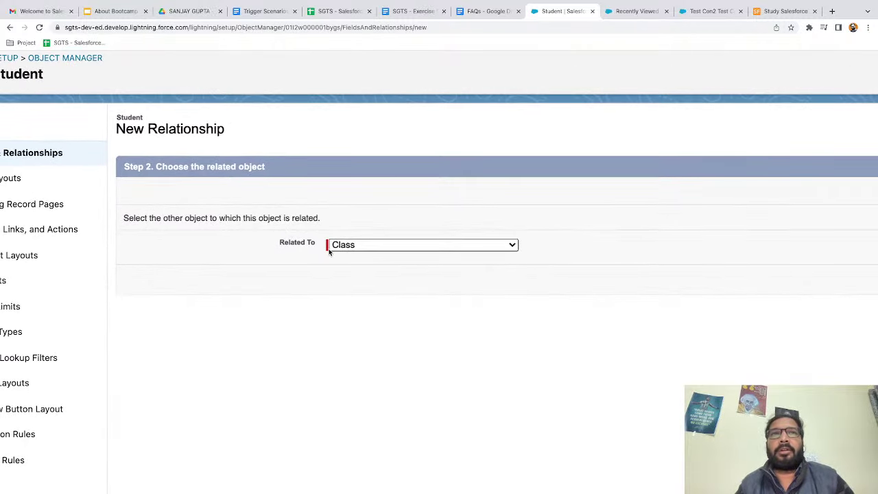
pyautogui.scroll(-5, 329, 251)
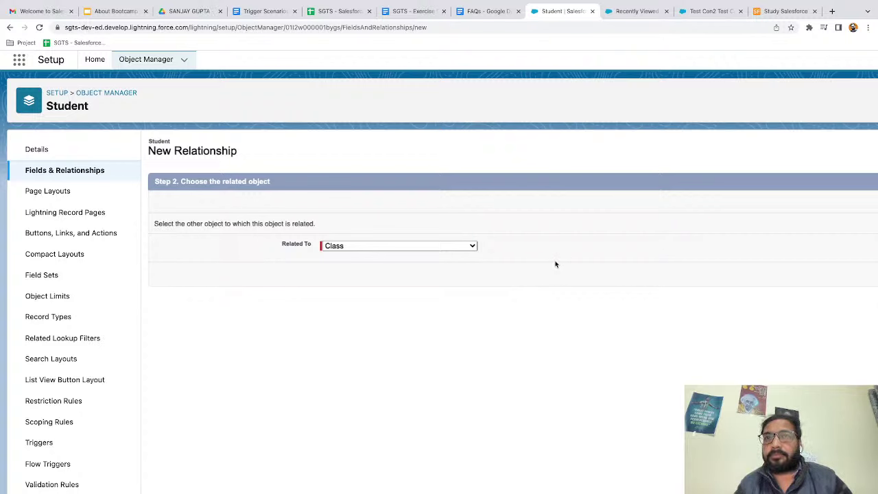
pyautogui.hscroll(2, 573, 263)
pyautogui.hscroll(5, 575, 263)
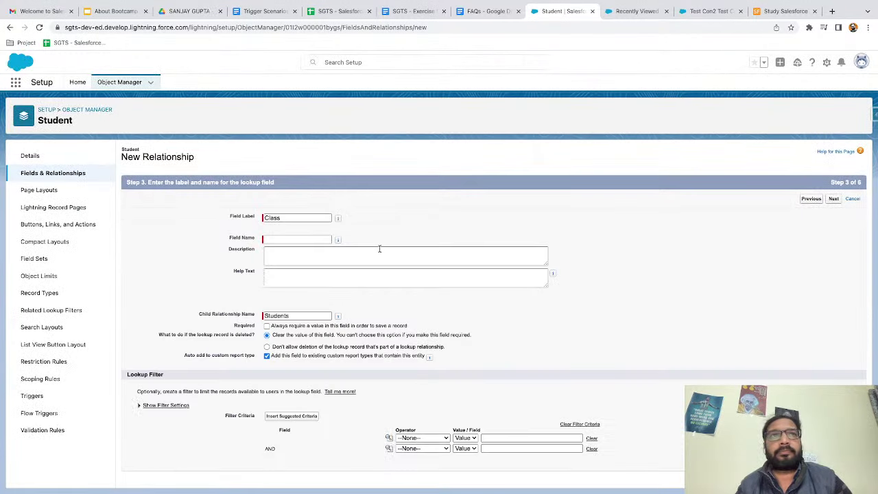
# Fill in the lookup field's name as Class and review the child relationship name setting.
pyautogui.click(293, 239)
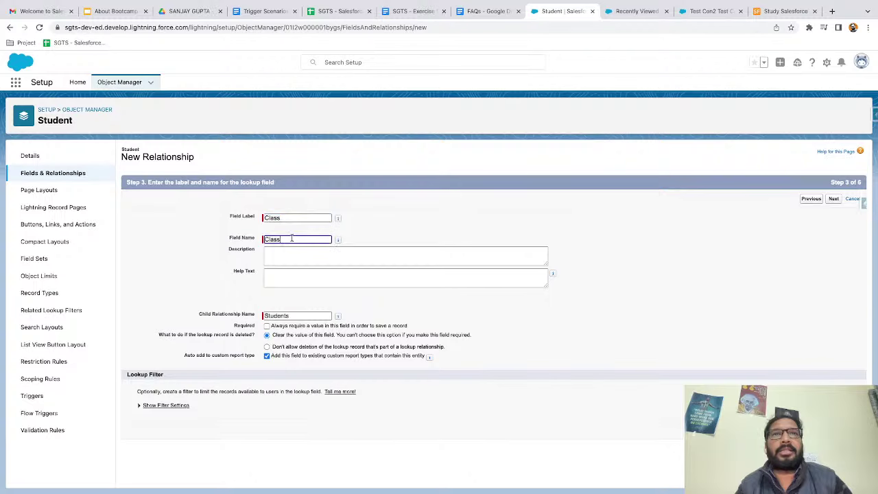
pyautogui.scroll(5, 276, 218)
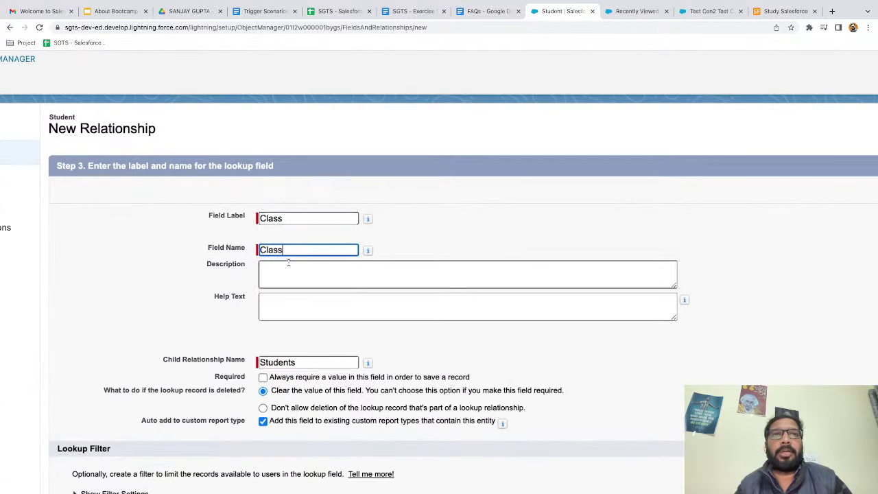
pyautogui.click(468, 226)
pyautogui.scroll(-5, 336, 334)
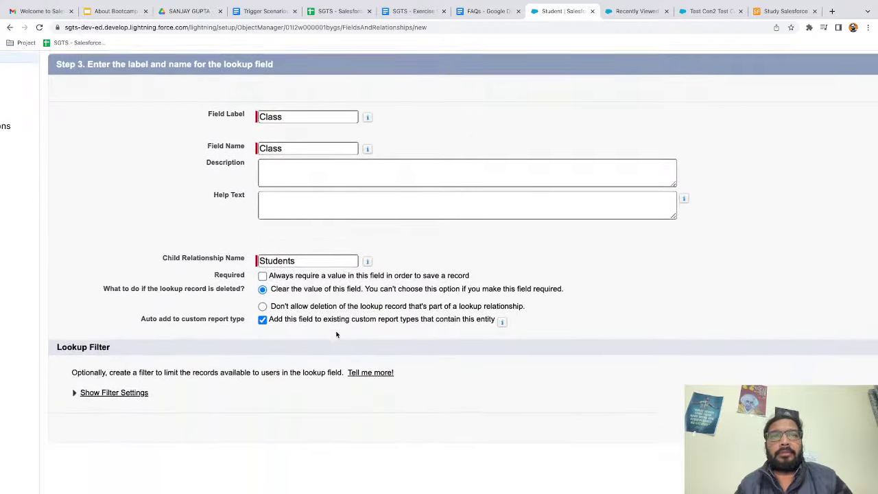
pyautogui.scroll(3, 336, 334)
pyautogui.hscroll(-2, 337, 335)
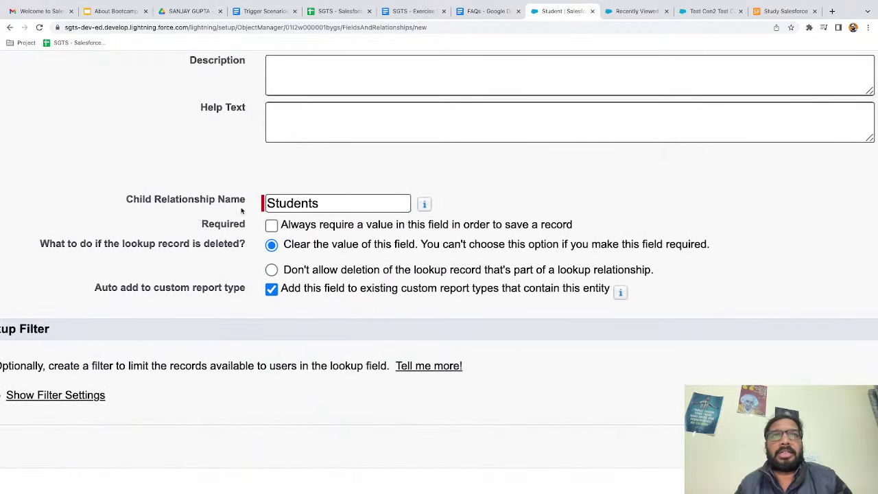
pyautogui.moveTo(423, 205)
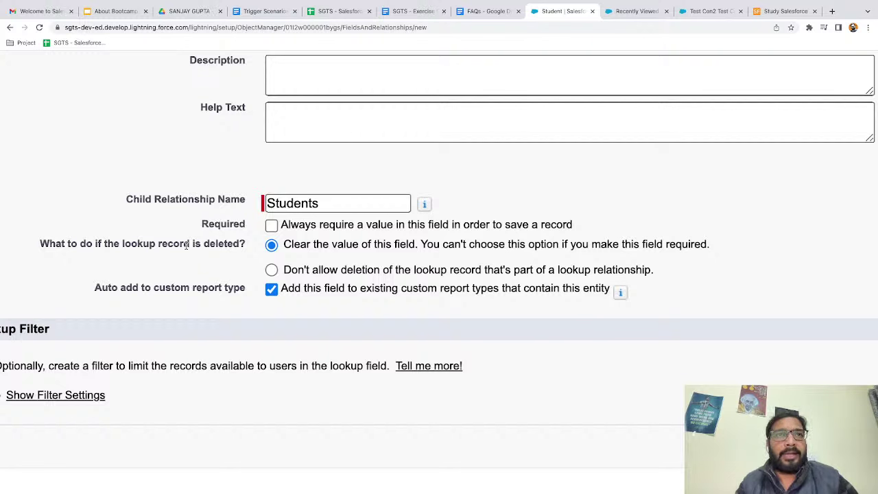
# Try making the lookup field always required, then return it to optional with its value cleared when the lookup record is deleted.
pyautogui.moveTo(38, 244); pyautogui.dragTo(249, 246)
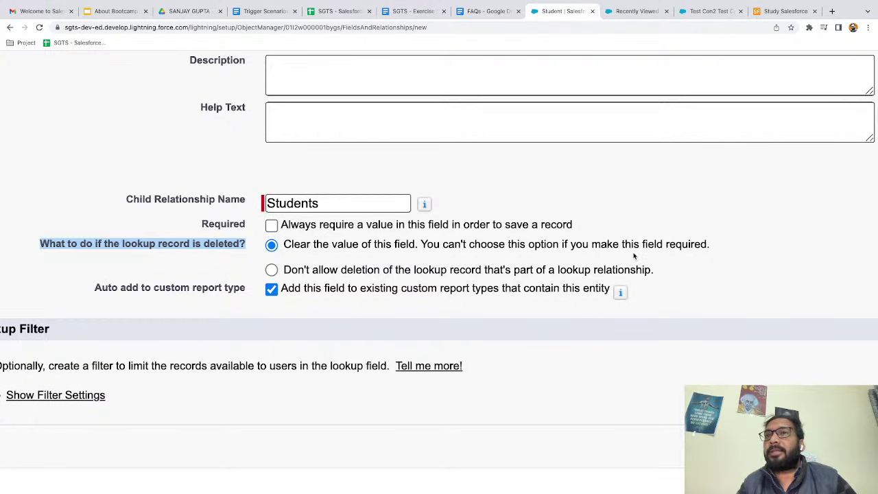
pyautogui.click(271, 226)
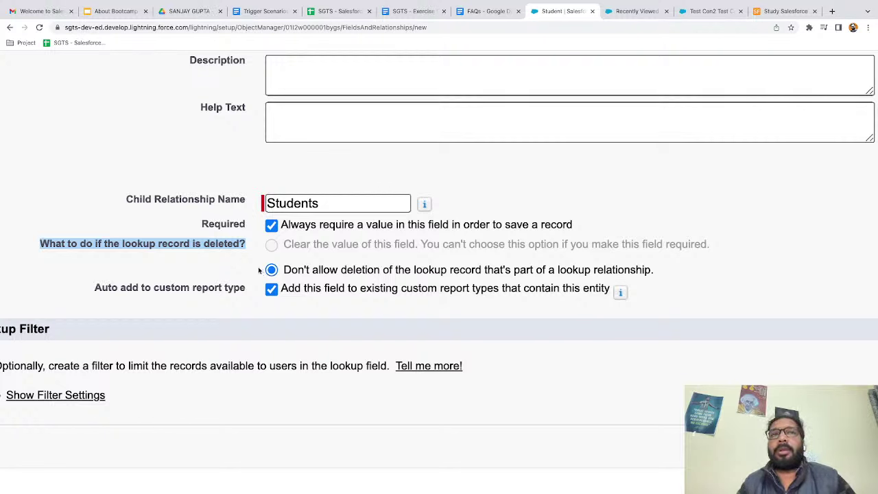
pyautogui.click(272, 225)
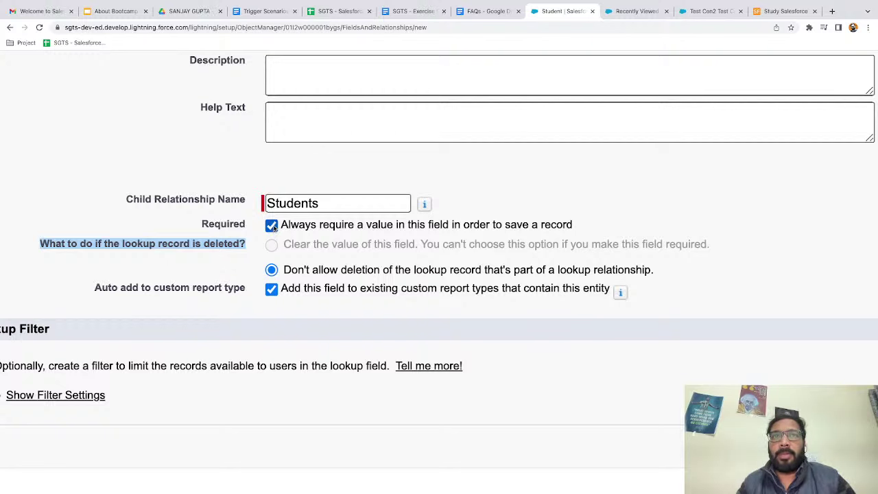
pyautogui.click(272, 245)
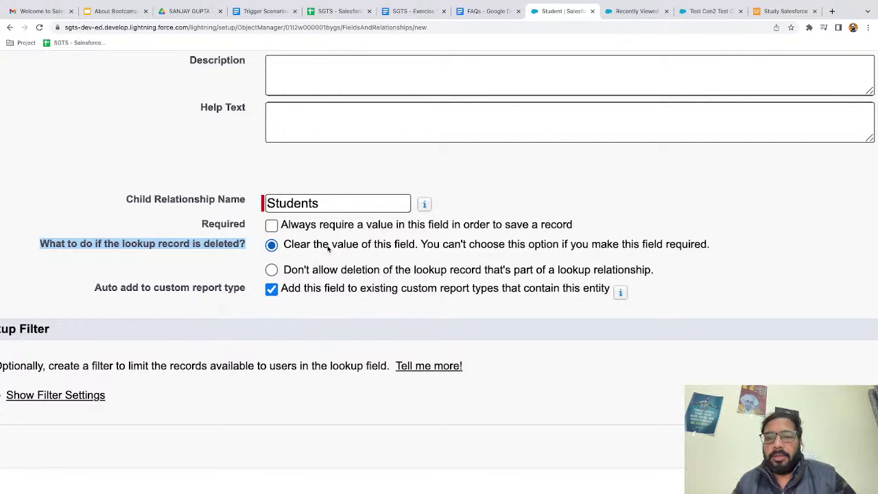
pyautogui.click(268, 259)
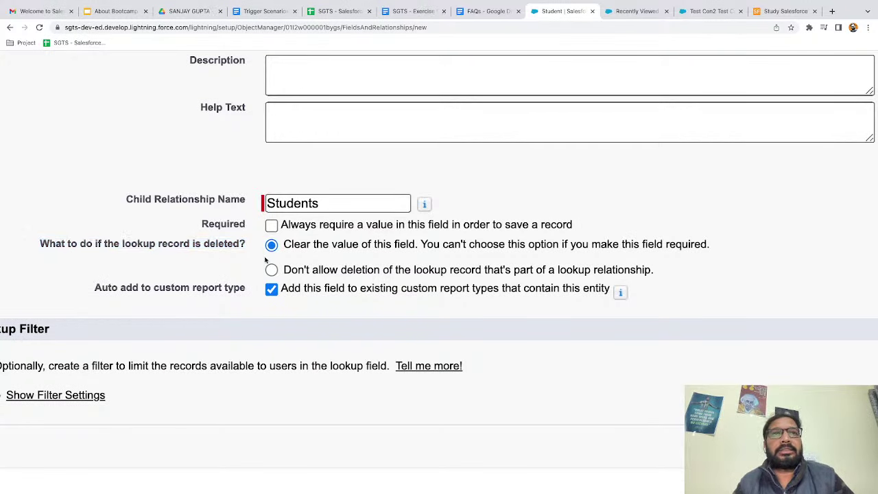
# Accept the lookup field's label and name settings and make the field visible to all profiles in field-level security.
pyautogui.scroll(-5, 310, 254)
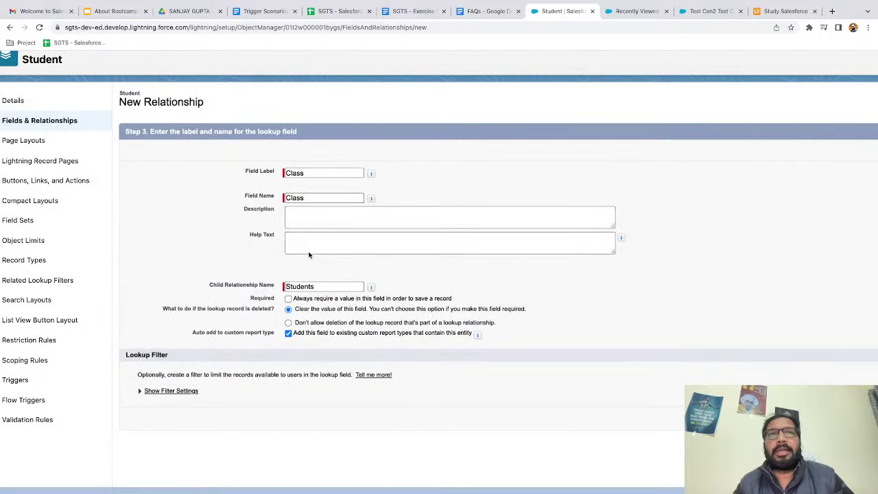
pyautogui.scroll(-2, 310, 254)
pyautogui.click(833, 198)
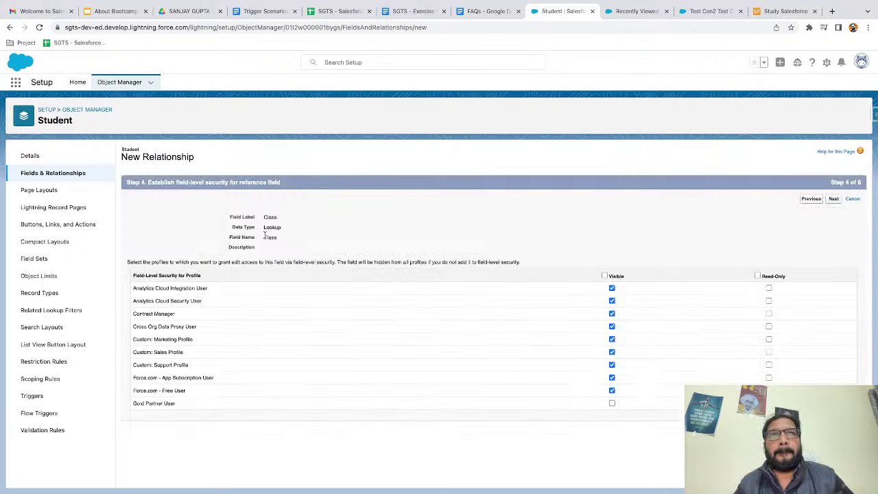
pyautogui.click(605, 276)
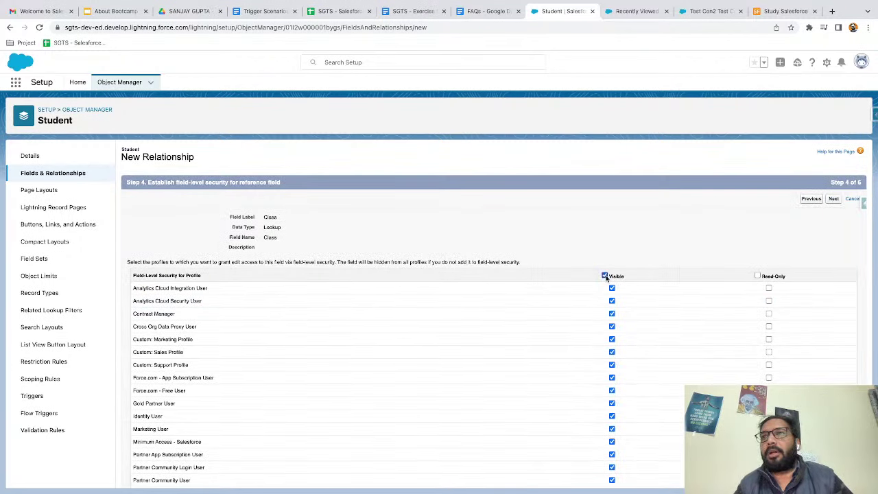
pyautogui.click(833, 198)
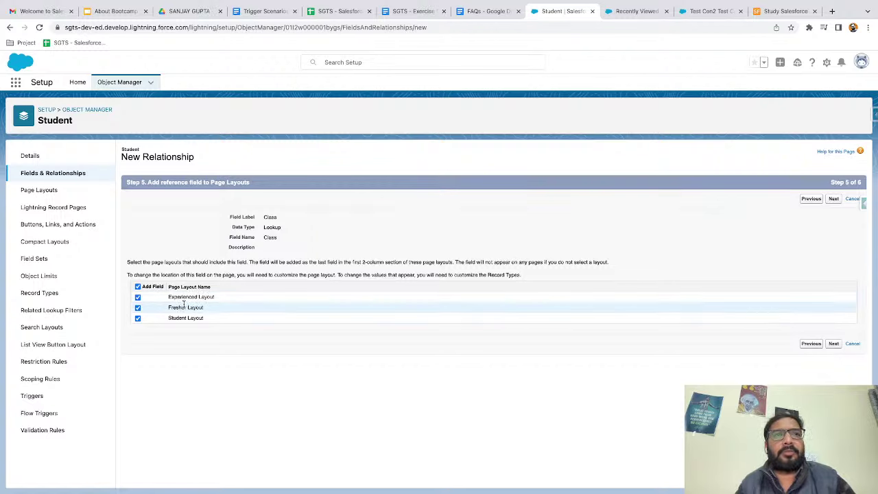
# Add the Class field to the Experienced, Fresher and Student page layouts.
pyautogui.scroll(5, 183, 304)
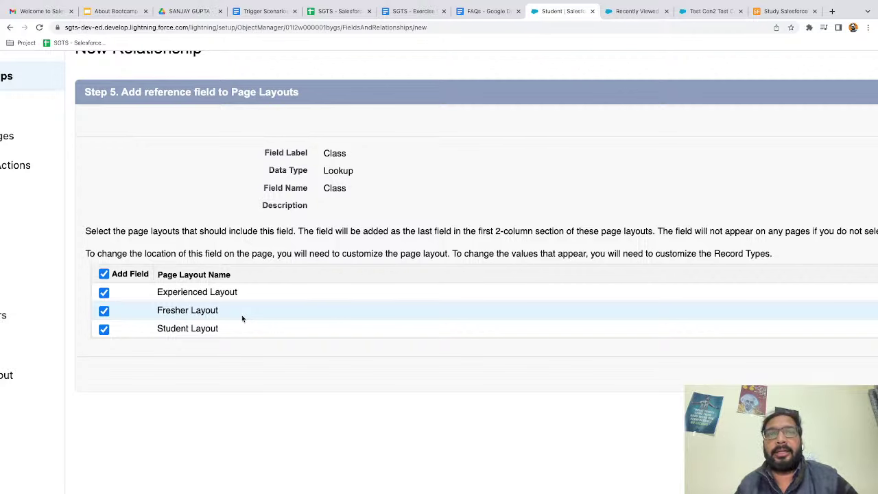
pyautogui.scroll(-4, 242, 318)
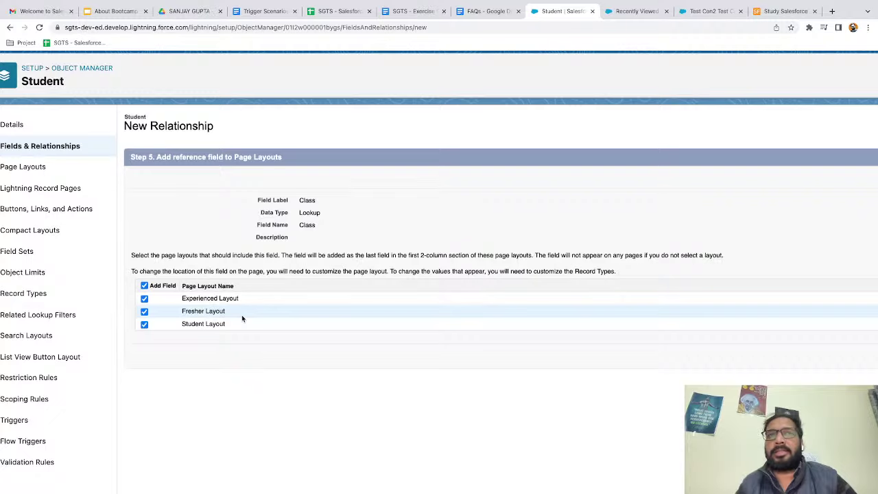
pyautogui.scroll(-2, 242, 319)
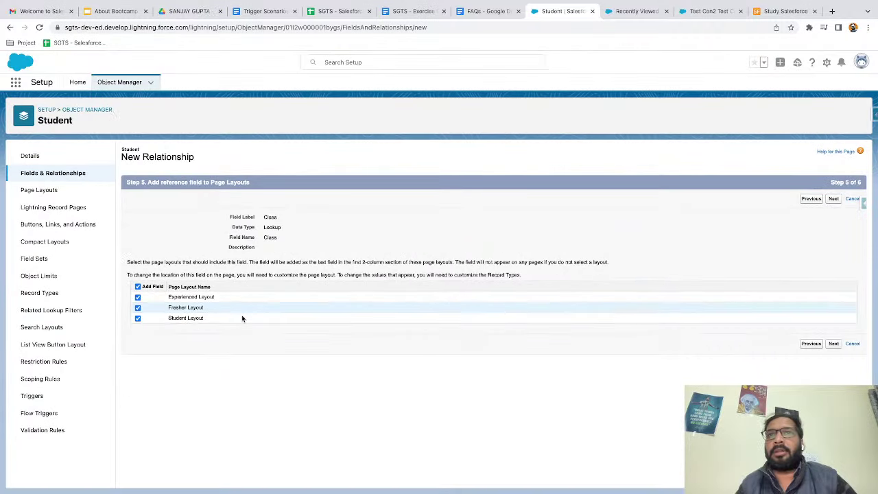
pyautogui.click(833, 199)
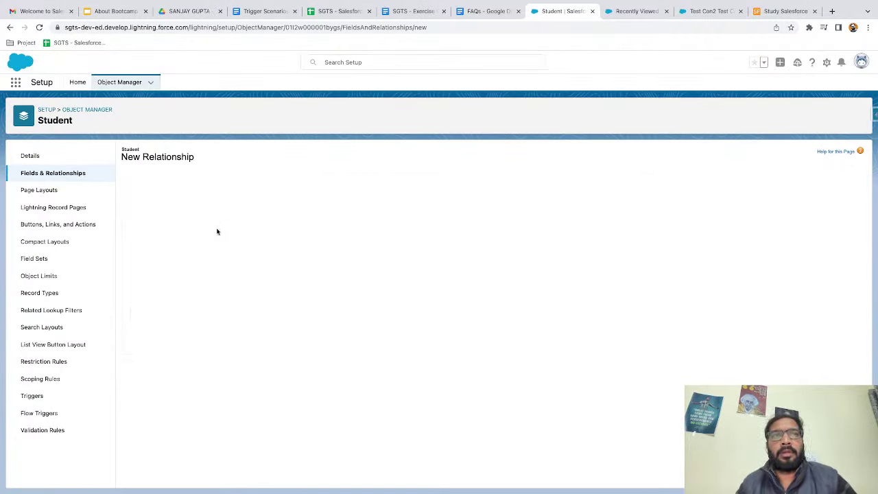
# Compare the new related list label with the Contacts related list on the Burlington Textiles Corp of America account.
pyautogui.scroll(3, 217, 231)
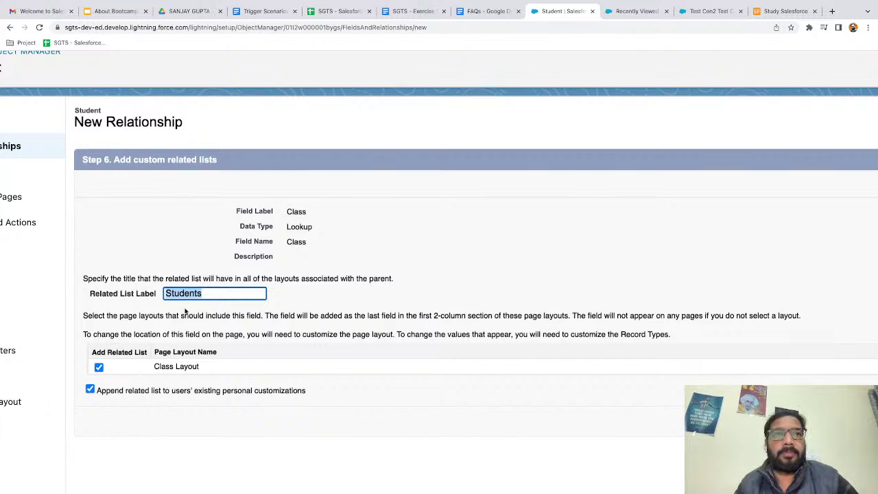
pyautogui.scroll(2, 187, 312)
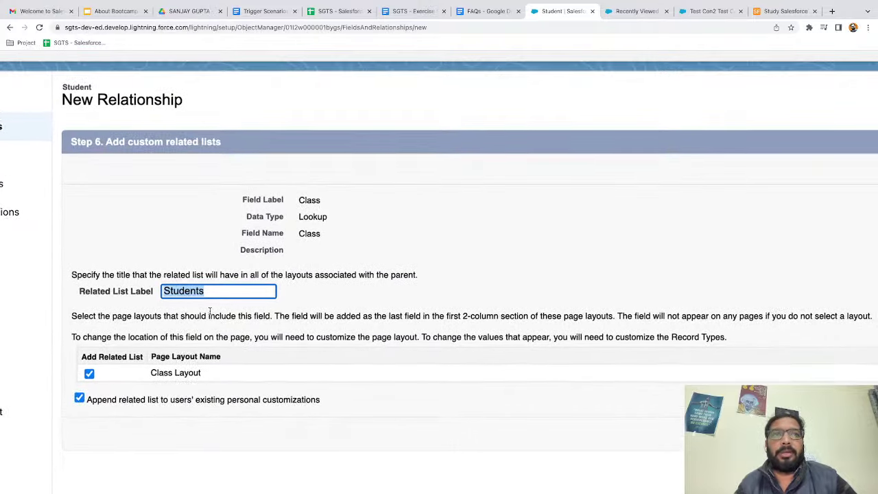
pyautogui.hscroll(-2, 209, 311)
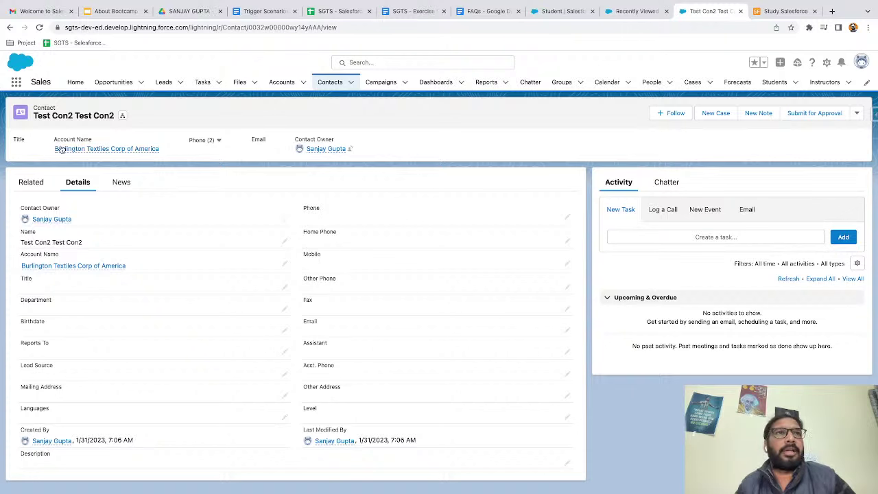
pyautogui.click(69, 266)
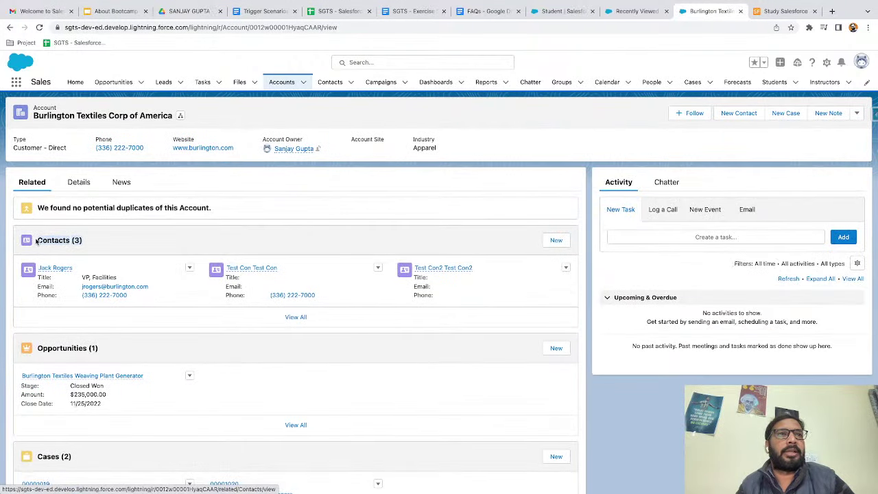
pyautogui.moveTo(36, 241); pyautogui.dragTo(84, 237)
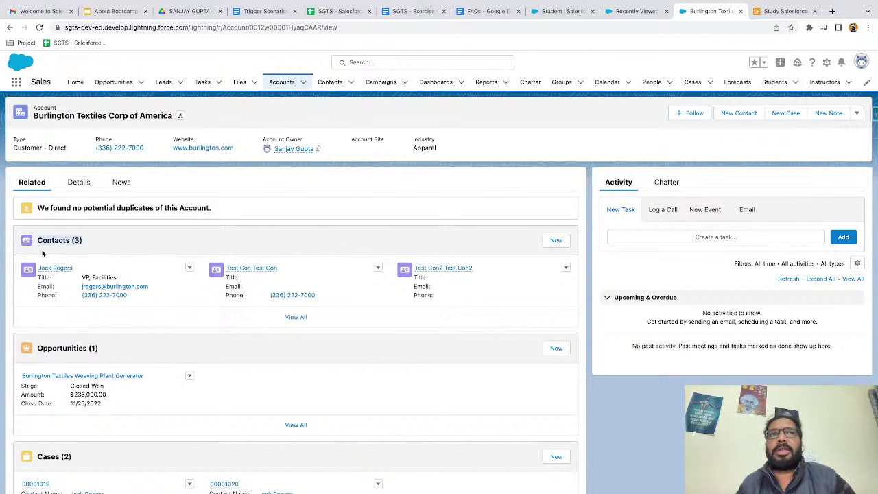
pyautogui.click(557, 18)
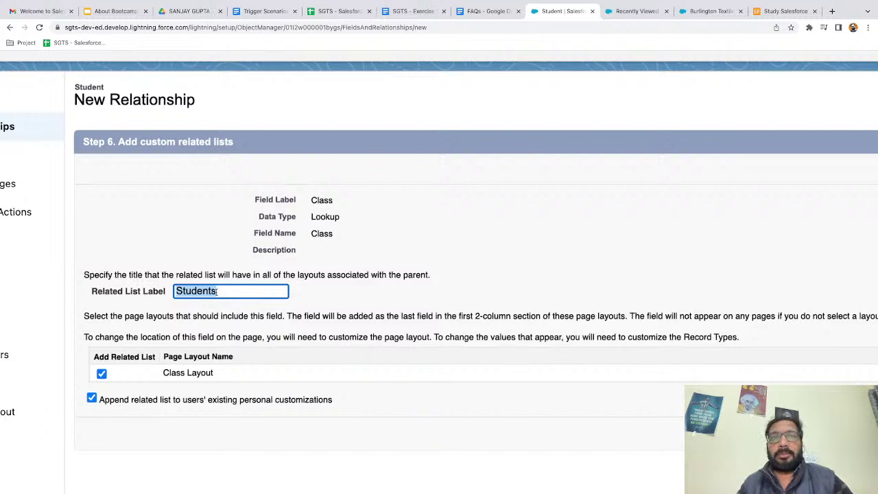
# Save the lookup field with the related list labelled Students on the Class Layout and appended to users' existing personal customizations.
pyautogui.click(347, 301)
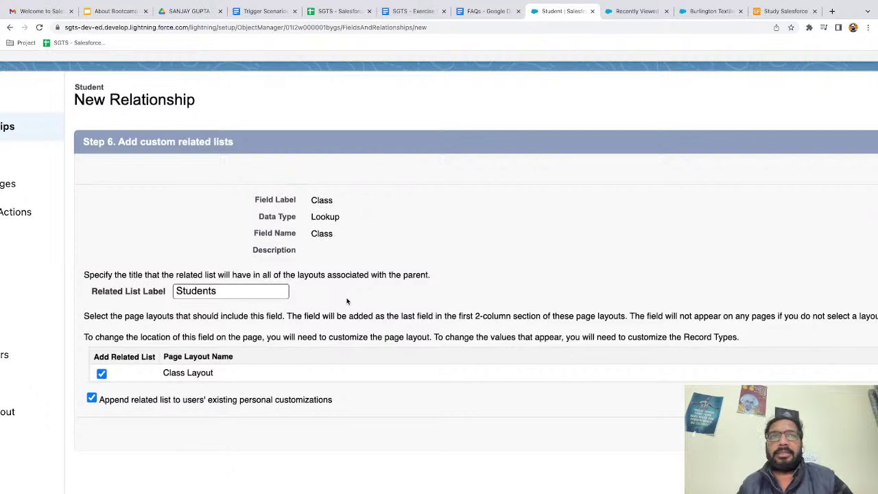
pyautogui.scroll(-5, 346, 302)
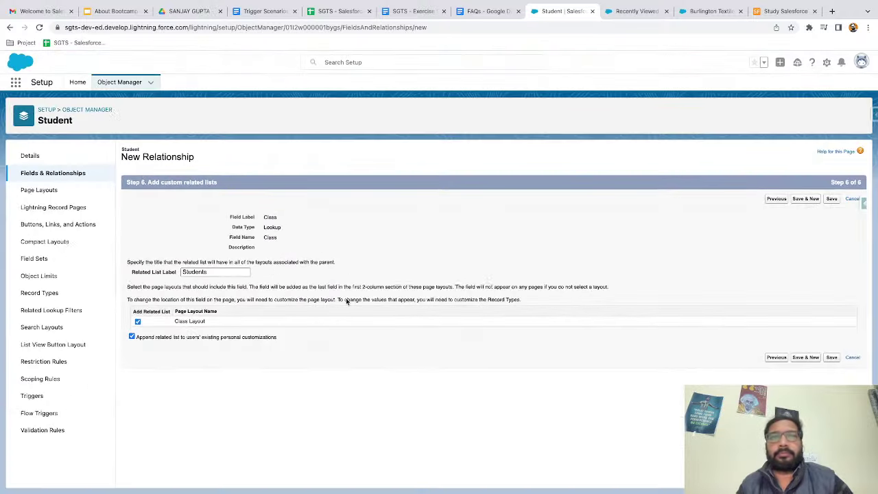
pyautogui.click(832, 198)
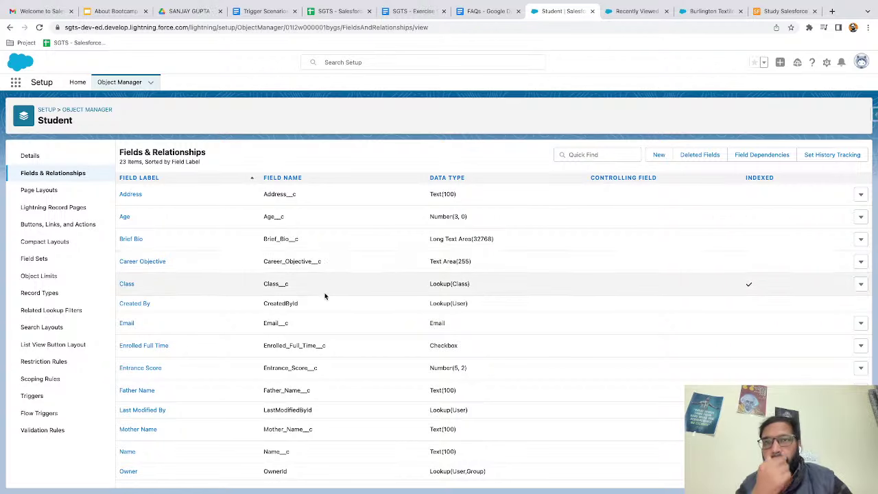
# Review the Student object's field list, checking the data type and referenced object of the new Class field.
pyautogui.scroll(-3, 323, 316)
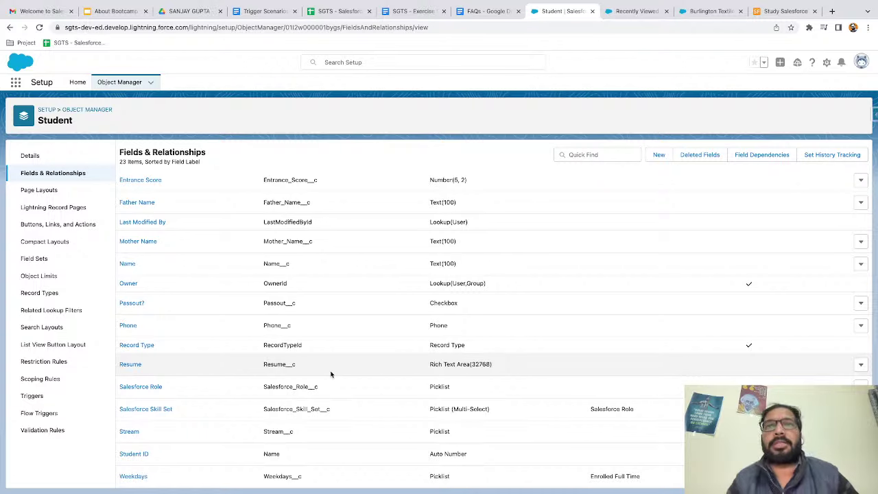
pyautogui.scroll(2, 331, 374)
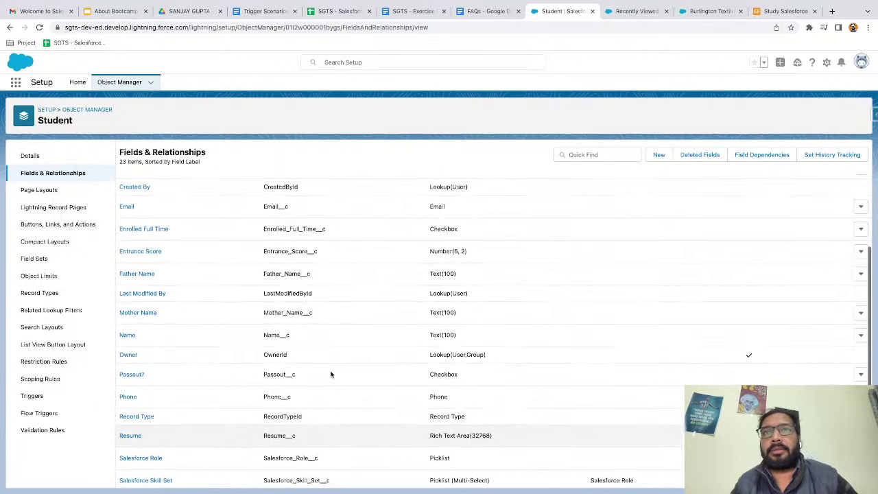
pyautogui.scroll(1, 331, 374)
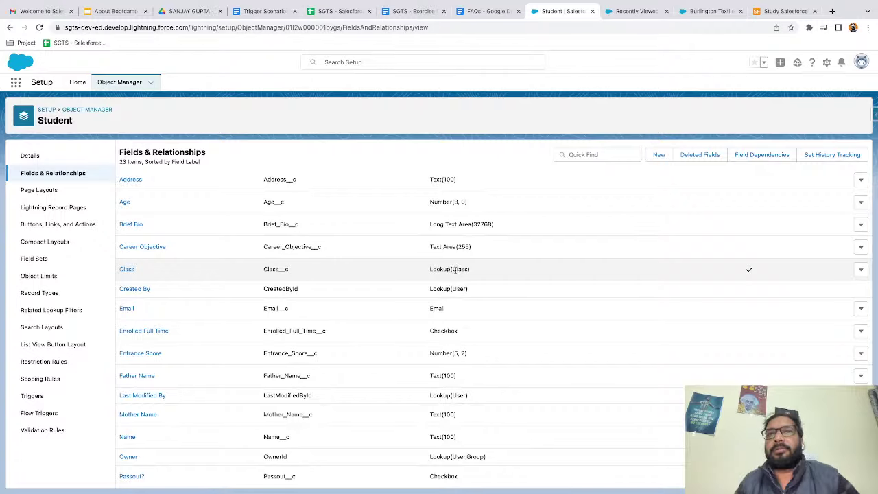
pyautogui.scroll(5, 455, 269)
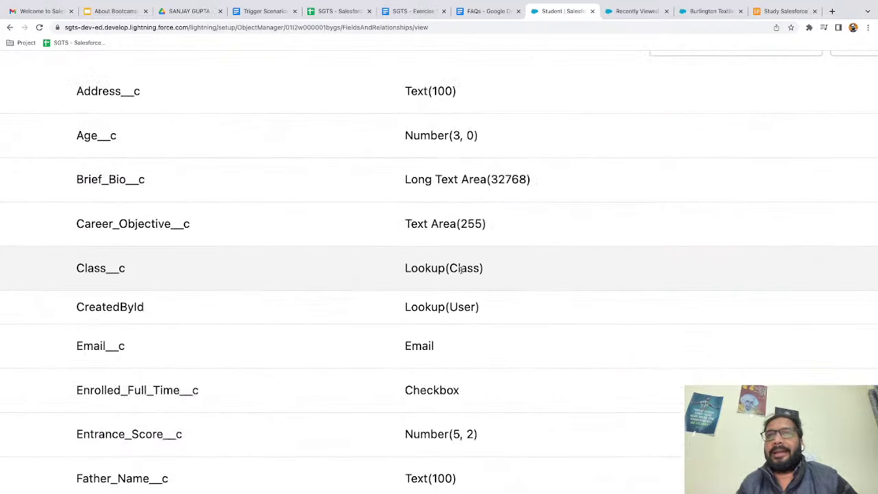
pyautogui.doubleClick(470, 268)
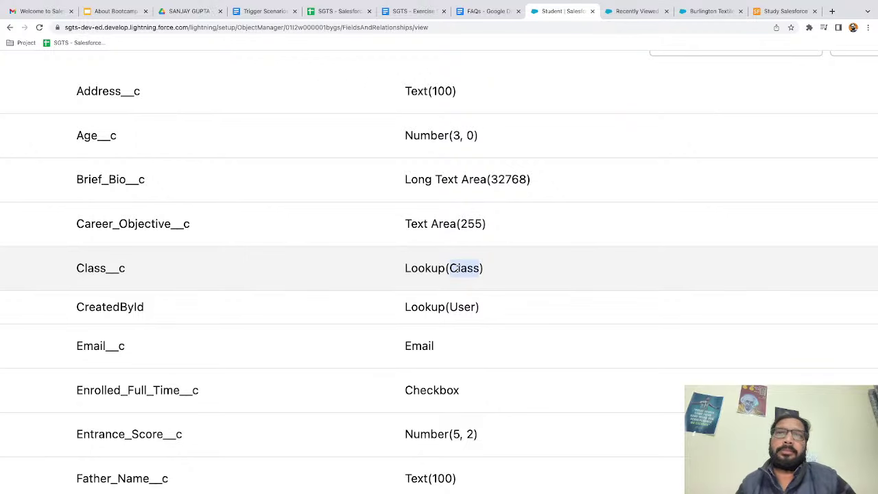
pyautogui.scroll(-5, 458, 269)
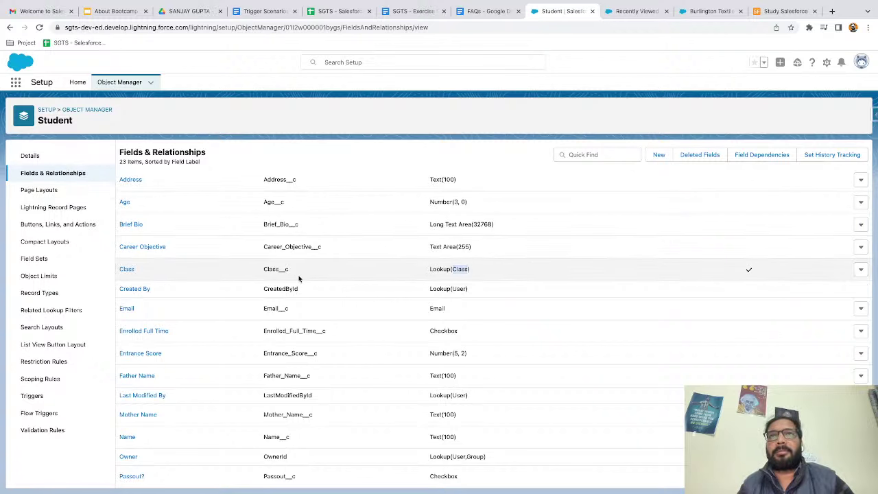
pyautogui.click(402, 147)
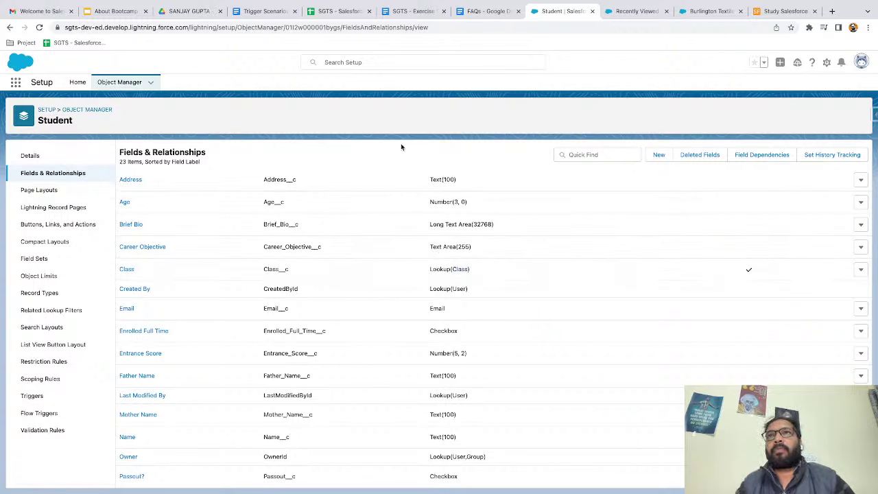
# Refresh the Classes list in the Sanjay Gupta Tech app and create the class Salesforce Admin with duration 2 Months and fees 10000.
pyautogui.click(634, 11)
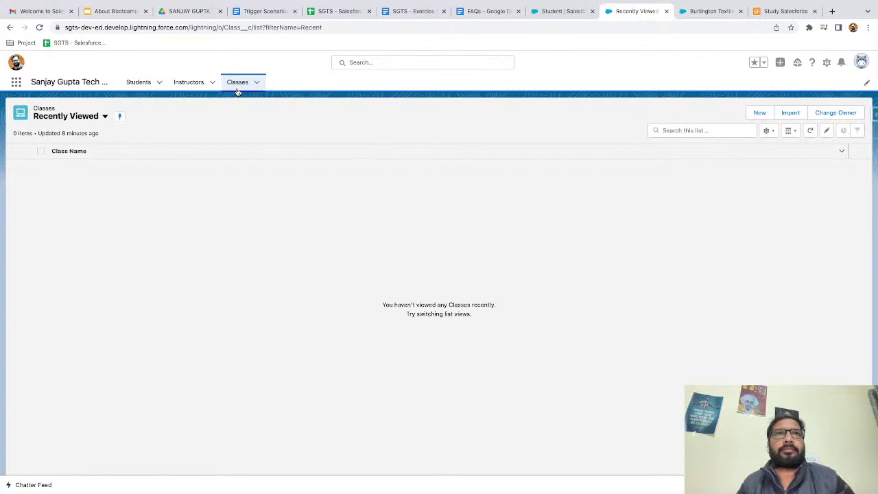
pyautogui.click(39, 27)
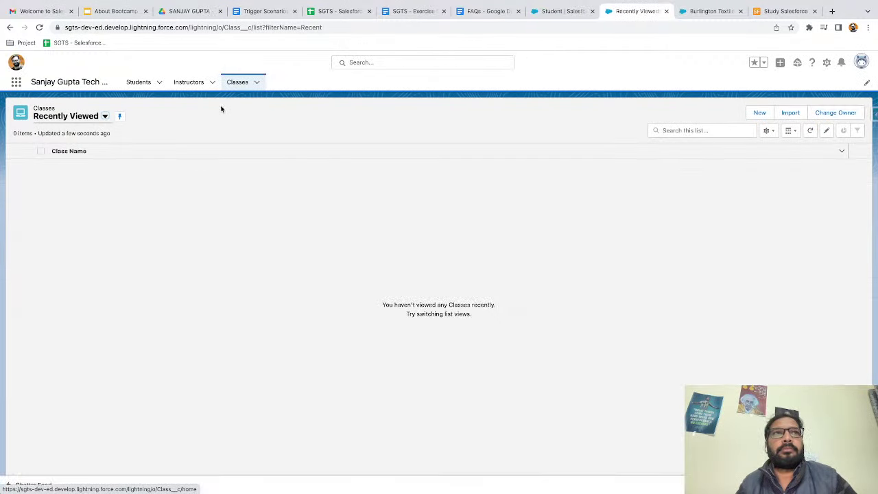
pyautogui.click(758, 113)
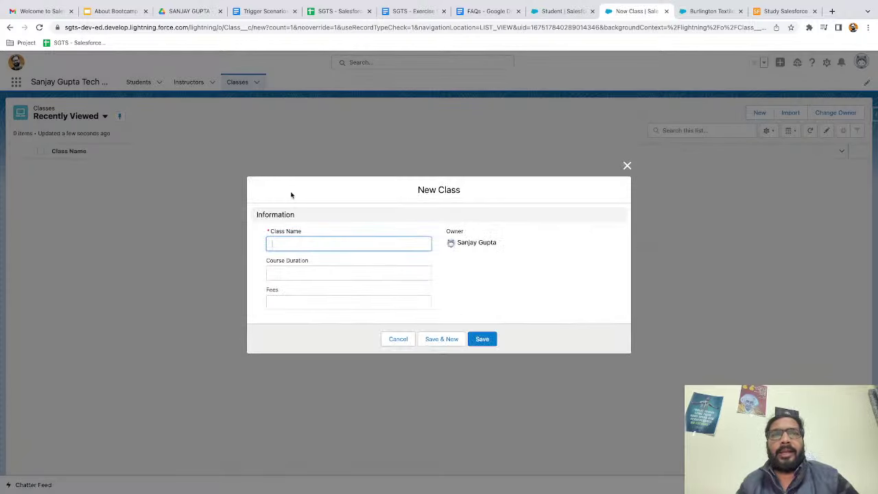
pyautogui.write('Salesfor')
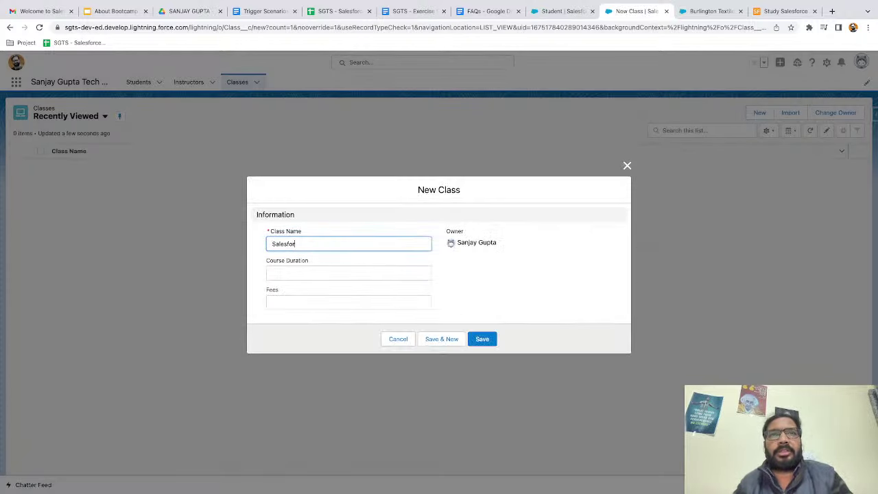
pyautogui.write('ce Admin')
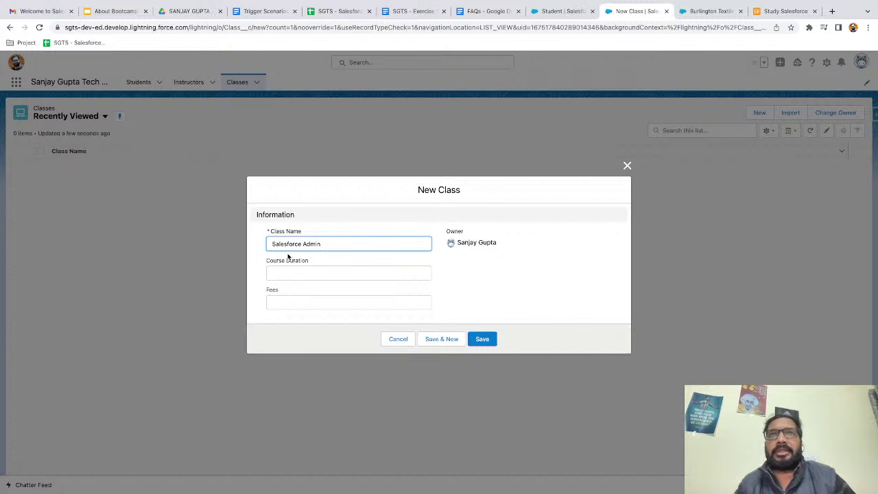
pyautogui.click(286, 276)
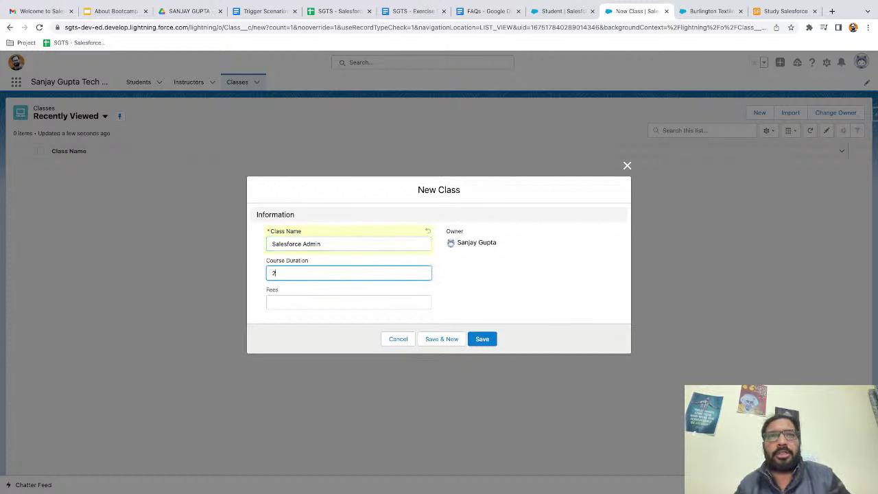
pyautogui.write('2 Months')
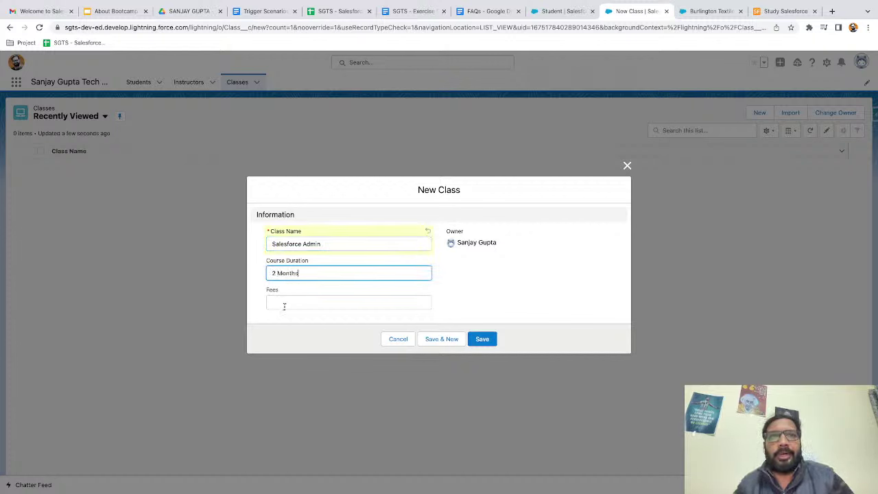
pyautogui.click(286, 306)
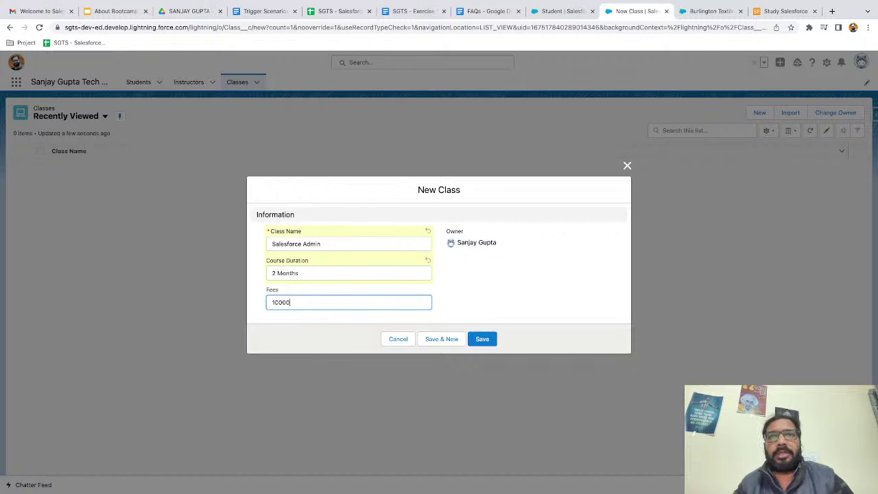
pyautogui.click(483, 339)
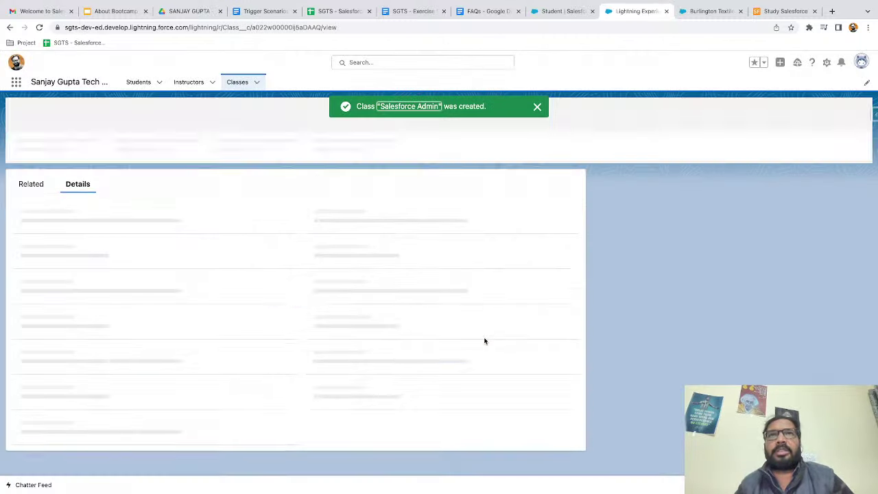
pyautogui.click(537, 106)
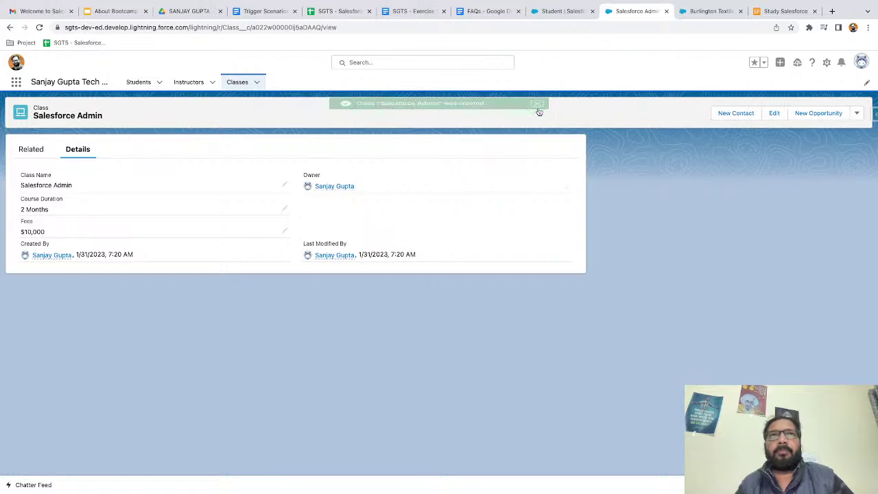
# Create a second class record named Salesforce Dev with a course duration of 4 Months and fees of 20000.
pyautogui.click(241, 84)
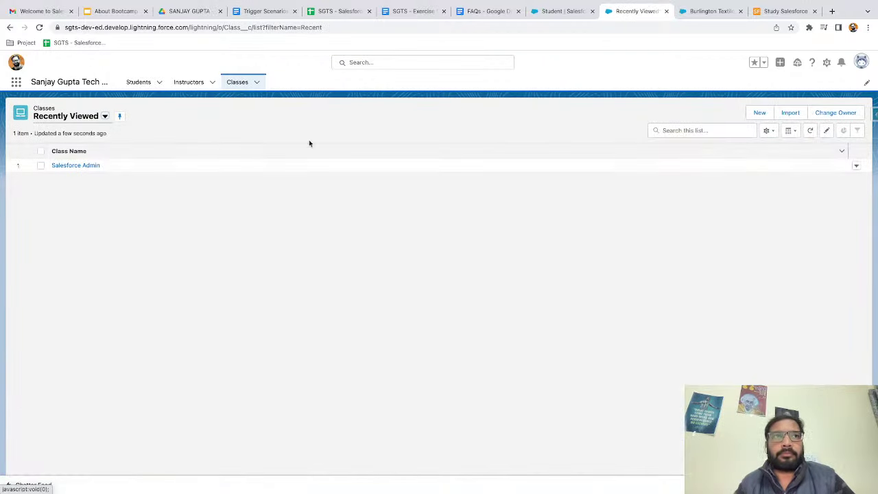
pyautogui.click(760, 112)
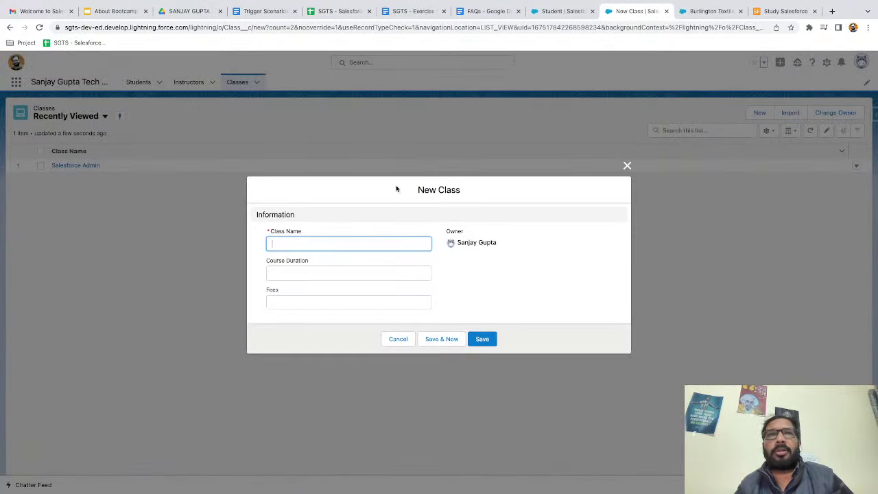
pyautogui.write('Salesforce Dev')
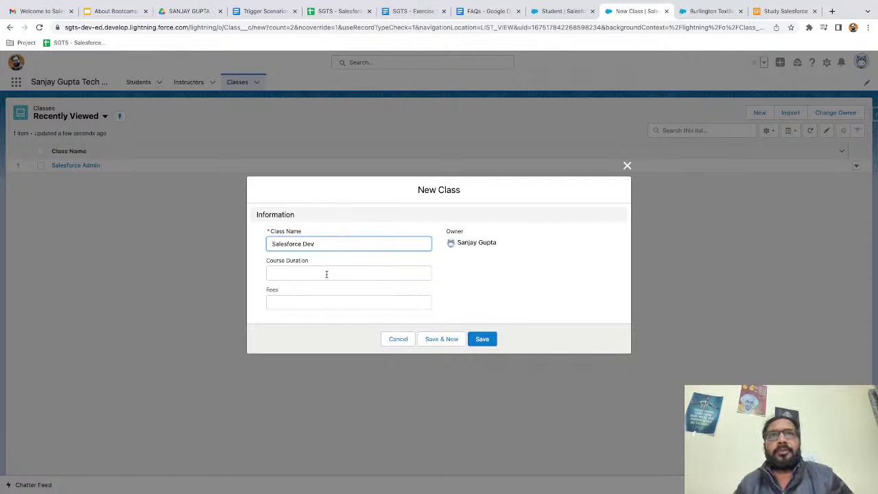
pyautogui.click(326, 275)
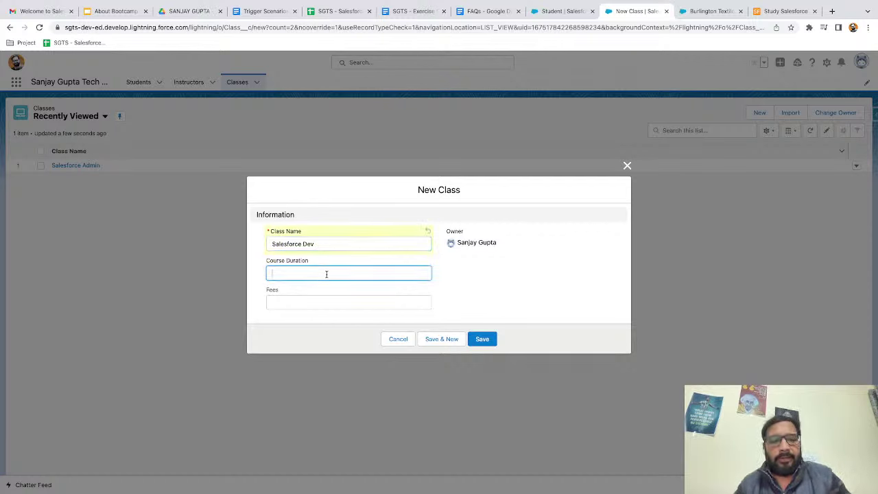
pyautogui.write('4 Months')
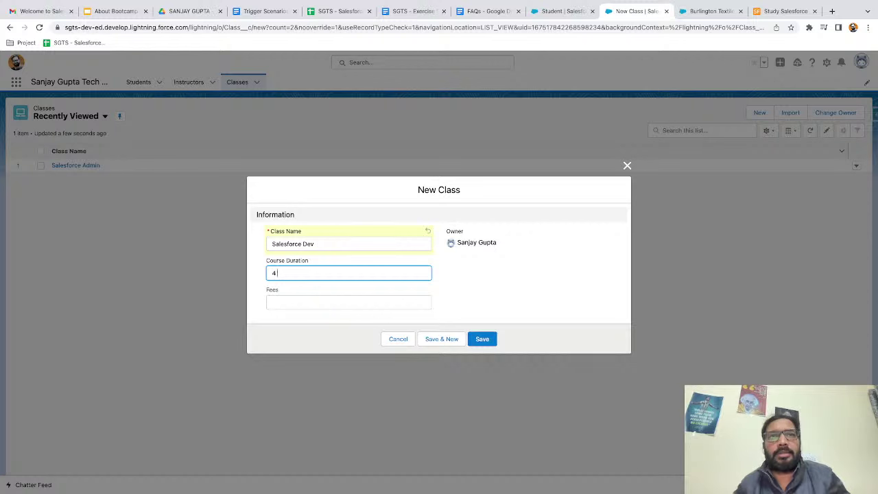
pyautogui.click(302, 304)
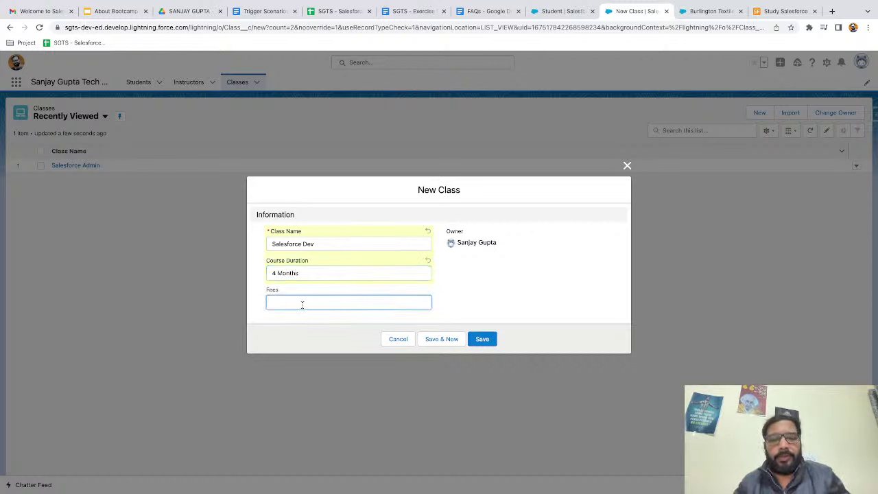
pyautogui.write('200000')
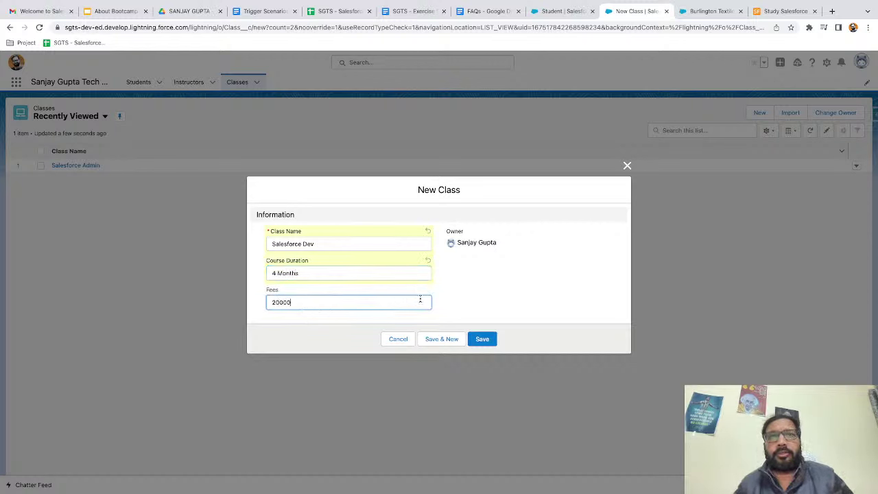
pyautogui.click(485, 339)
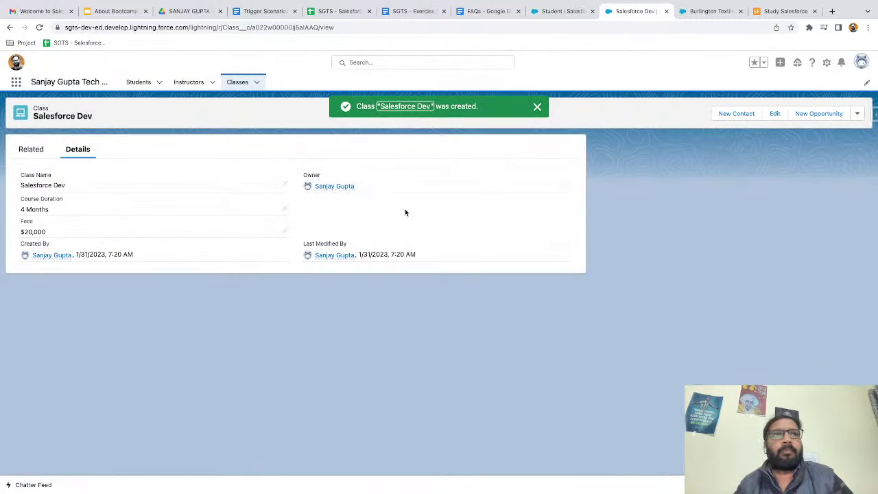
pyautogui.click(537, 107)
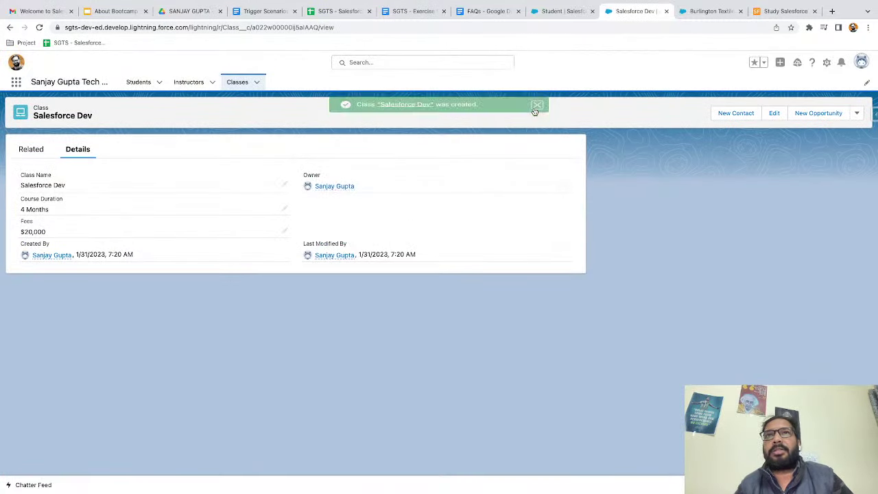
# Return to the Classes list and switch it from recently viewed records to the All list view.
pyautogui.click(238, 82)
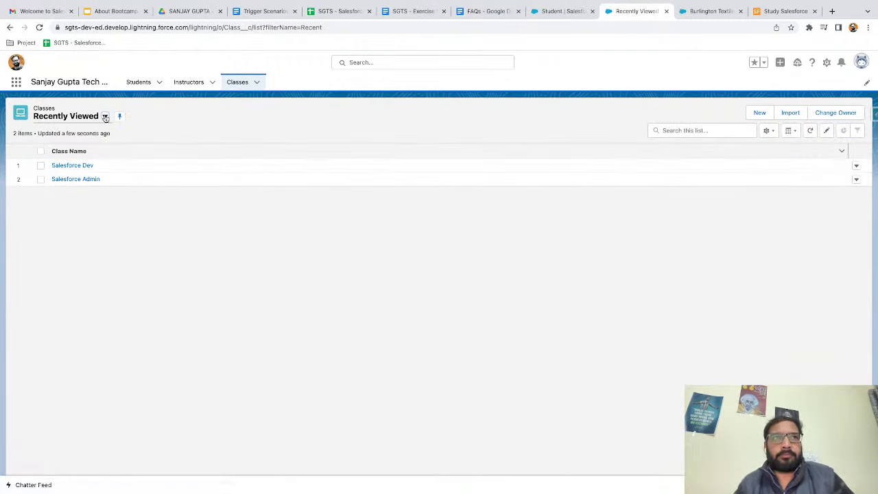
pyautogui.click(104, 118)
pyautogui.click(74, 149)
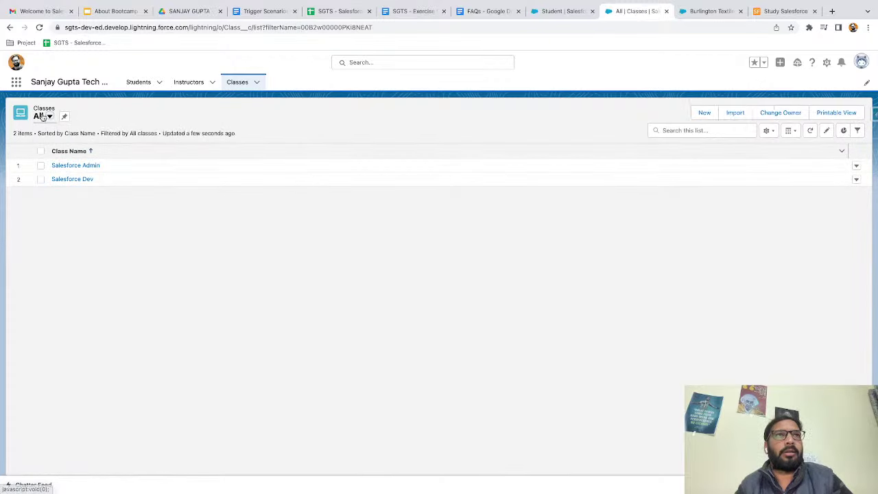
# Add Course Duration and Fees to the visible fields of the All classes list view and save it.
pyautogui.click(765, 131)
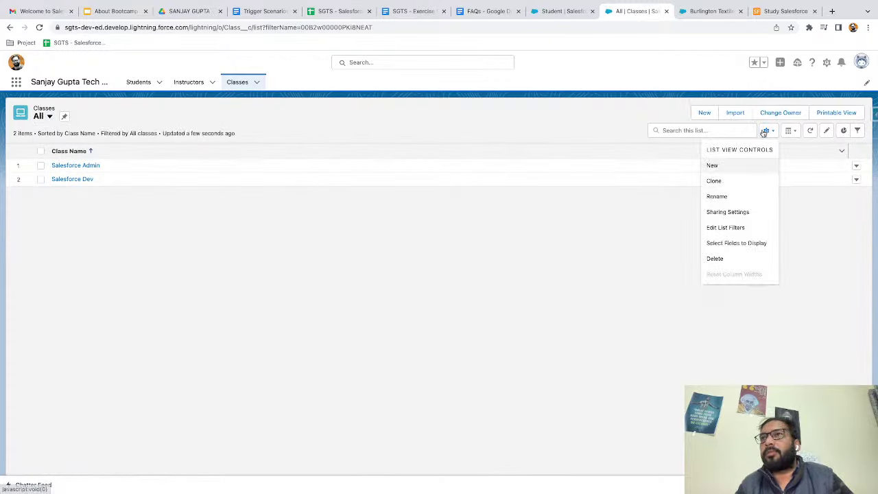
pyautogui.click(708, 240)
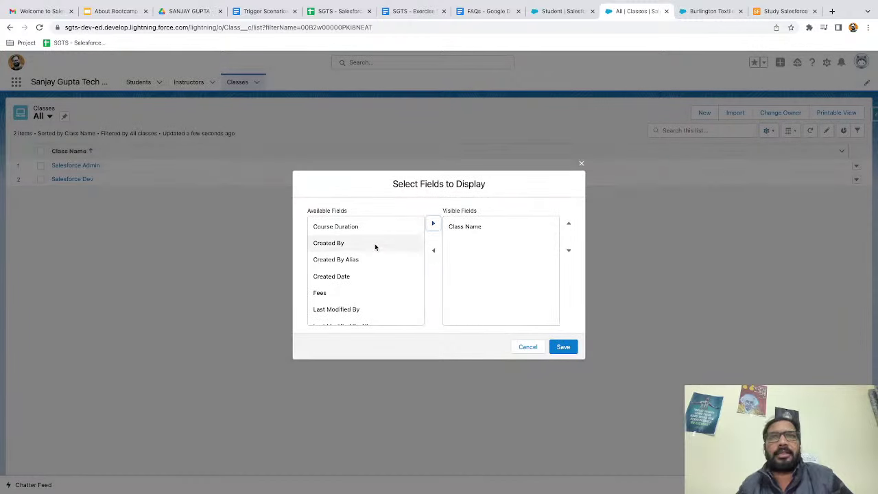
pyautogui.scroll(-2, 366, 270)
pyautogui.scroll(-3, 367, 291)
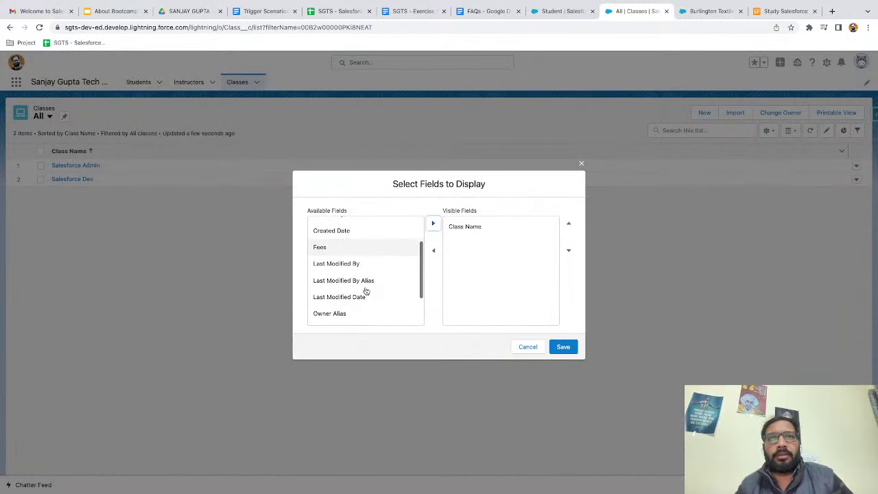
pyautogui.scroll(5, 365, 290)
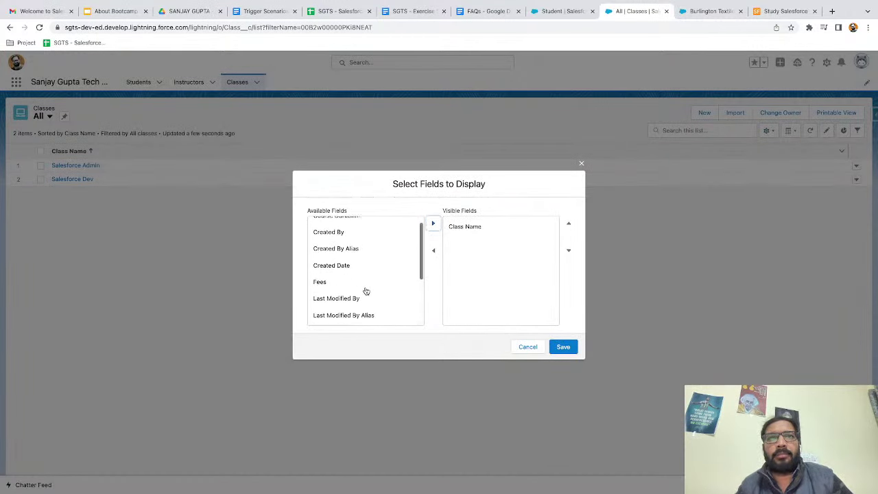
pyautogui.click(356, 227)
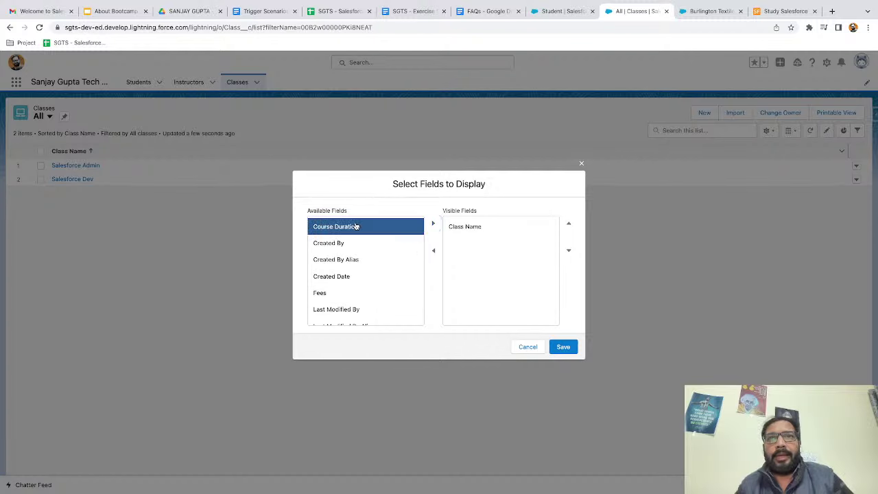
pyautogui.click(432, 224)
pyautogui.click(338, 278)
pyautogui.click(432, 225)
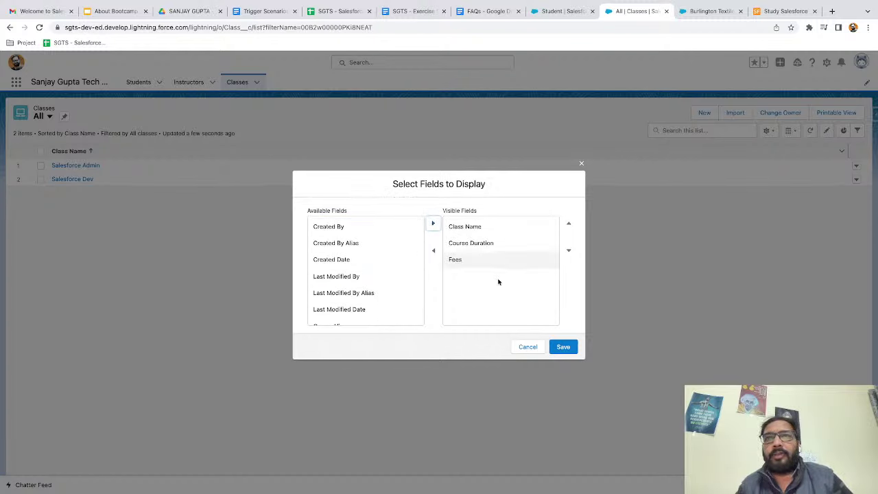
pyautogui.click(564, 347)
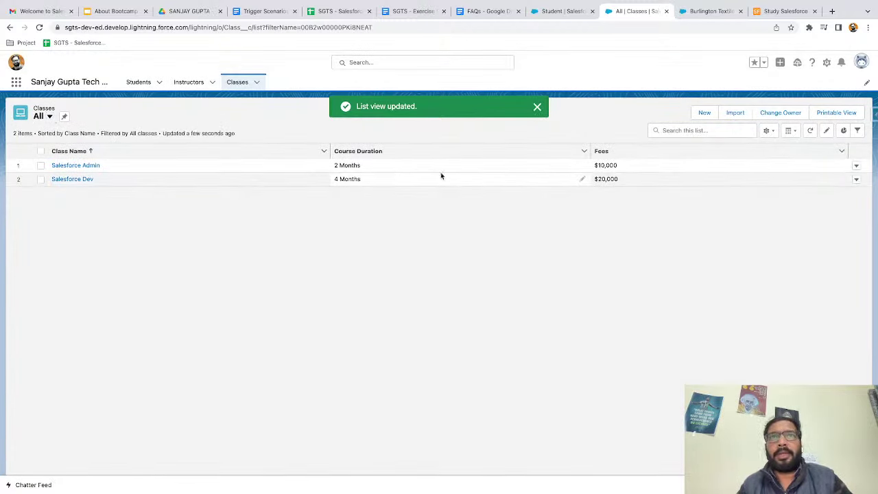
# Pin the All list view as the default for Classes, reload the page and check the available list views.
pyautogui.click(65, 119)
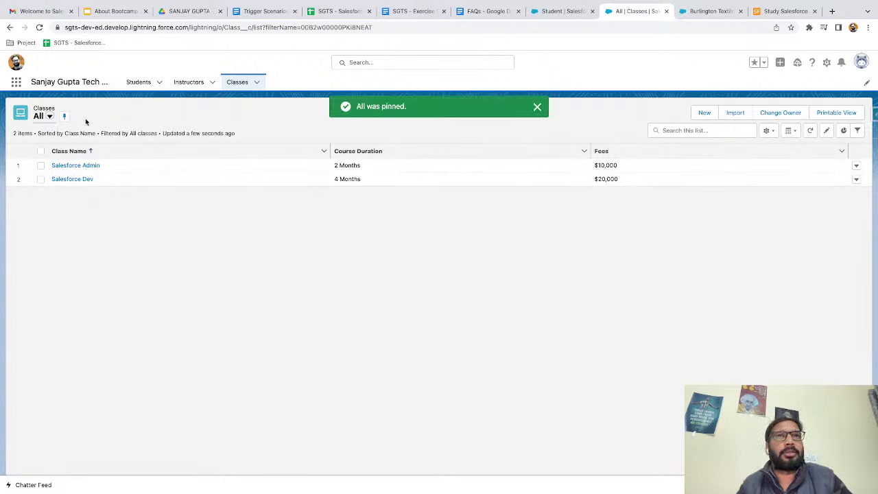
pyautogui.click(39, 28)
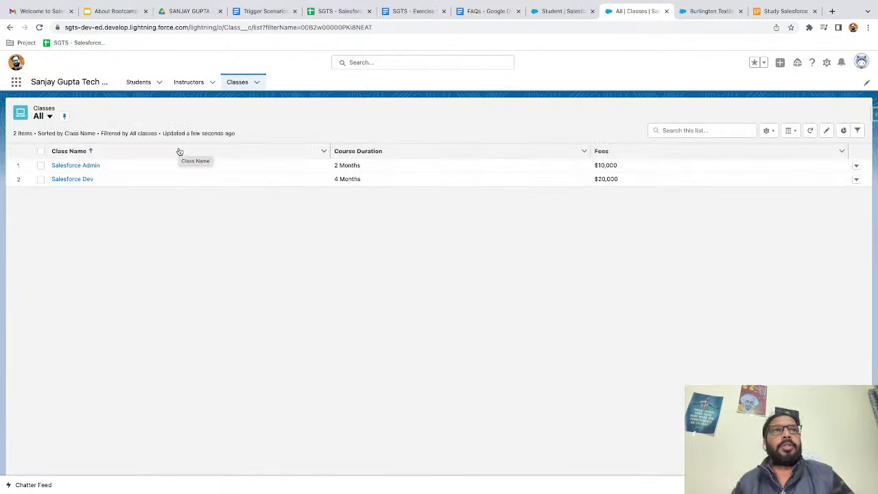
pyautogui.click(50, 117)
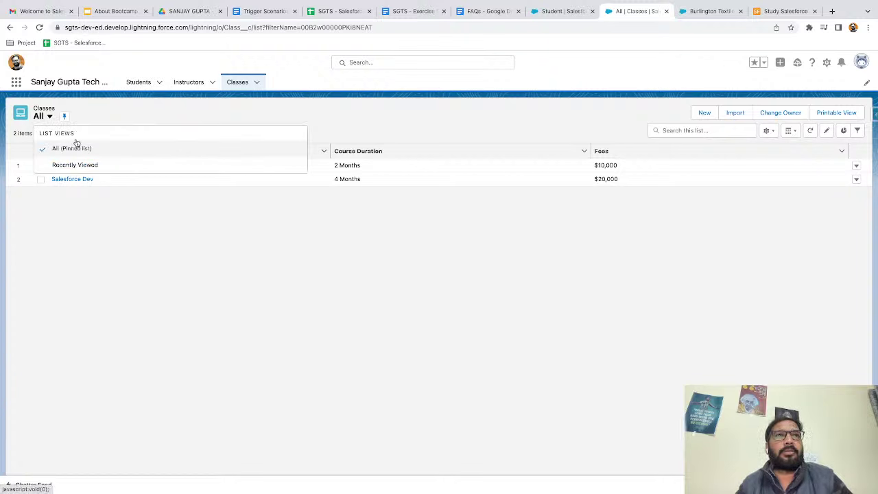
pyautogui.click(107, 118)
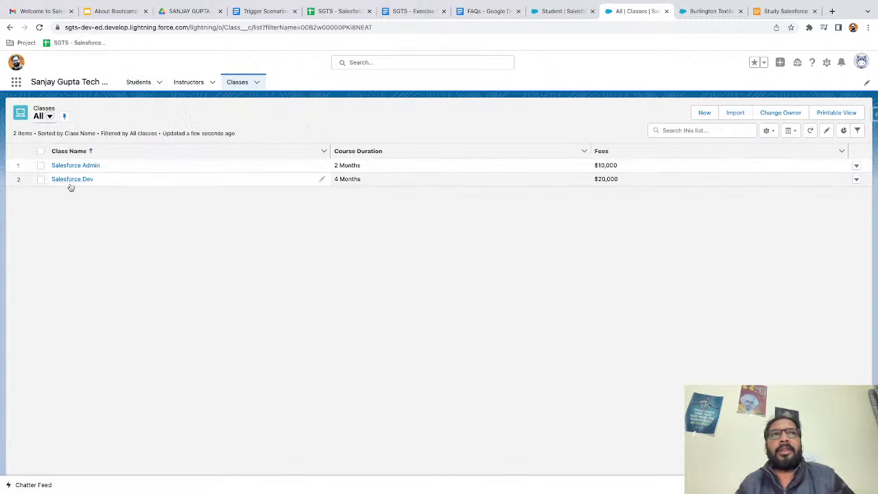
# From the Salesforce Admin class's related Students list, fill in a new Fresher student named Admin 1 and try to save it.
pyautogui.click(85, 165)
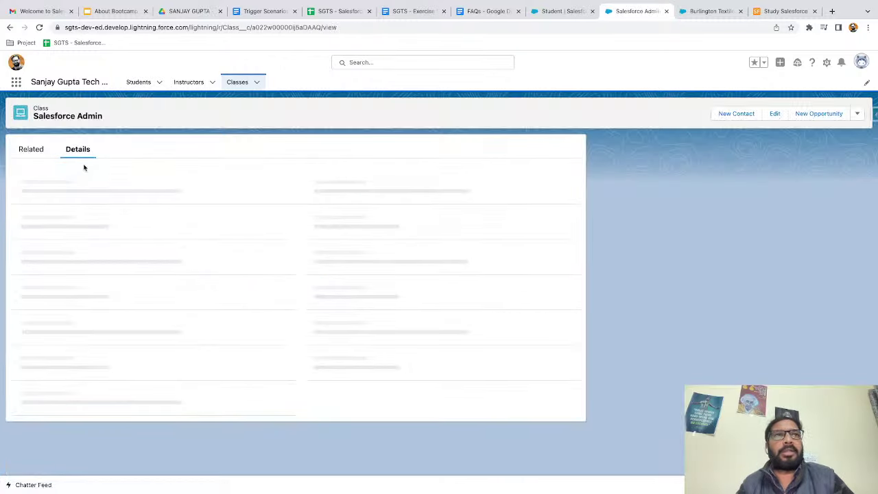
pyautogui.click(32, 152)
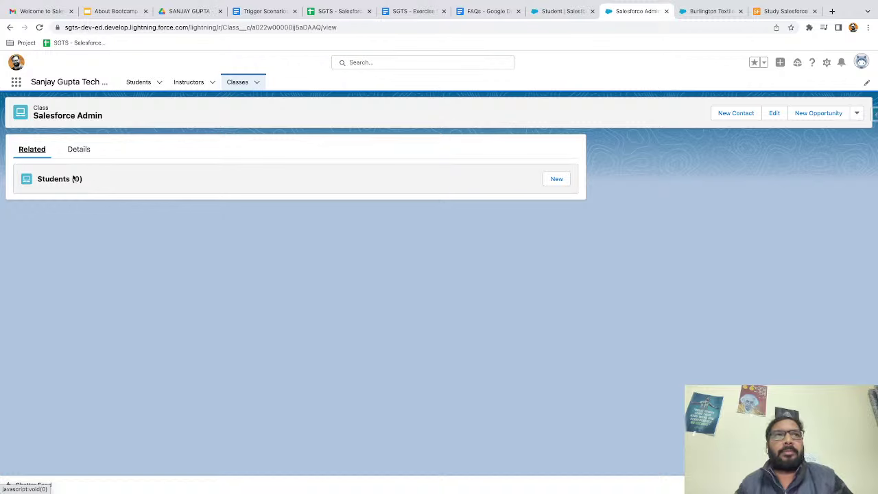
pyautogui.click(556, 179)
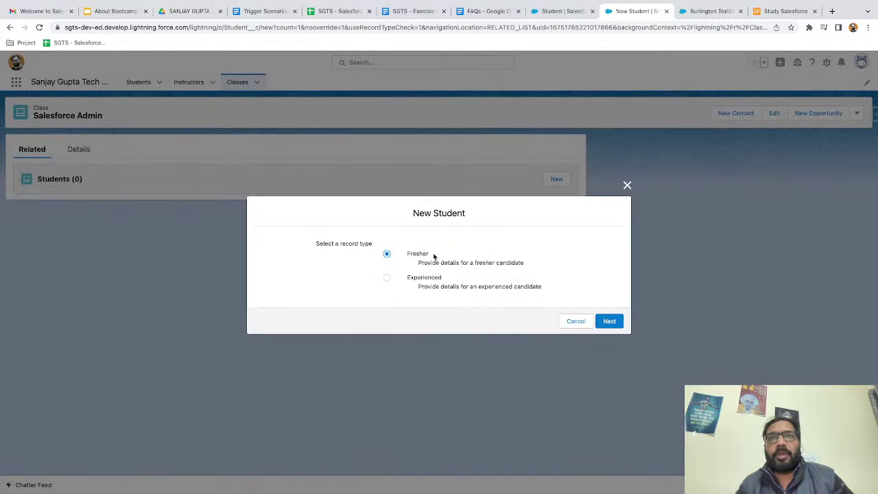
pyautogui.click(608, 321)
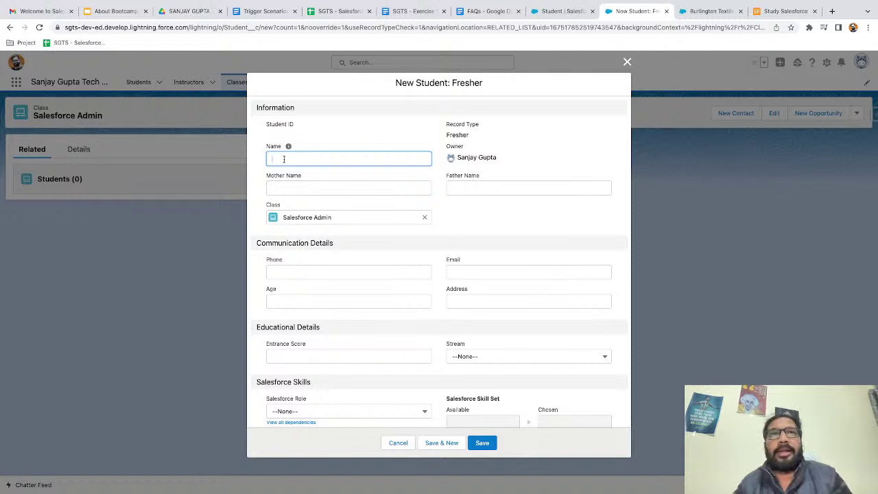
pyautogui.write('in 1')
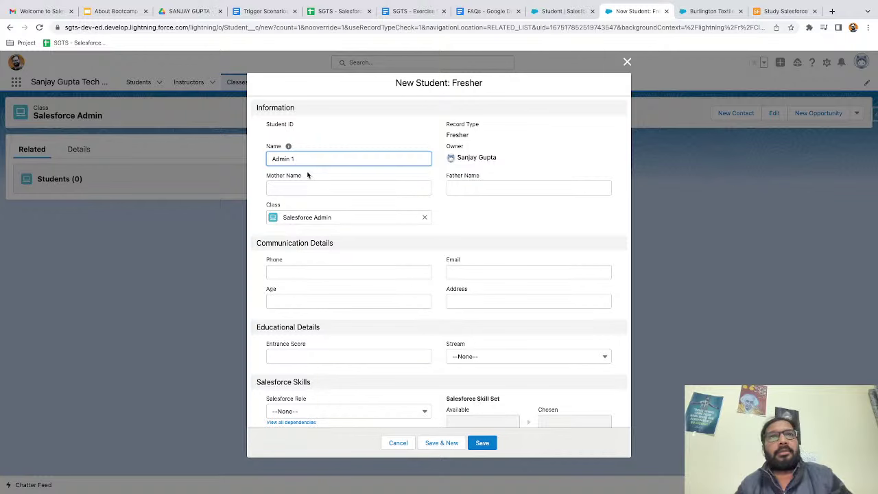
pyautogui.click(313, 177)
pyautogui.scroll(-1, 408, 260)
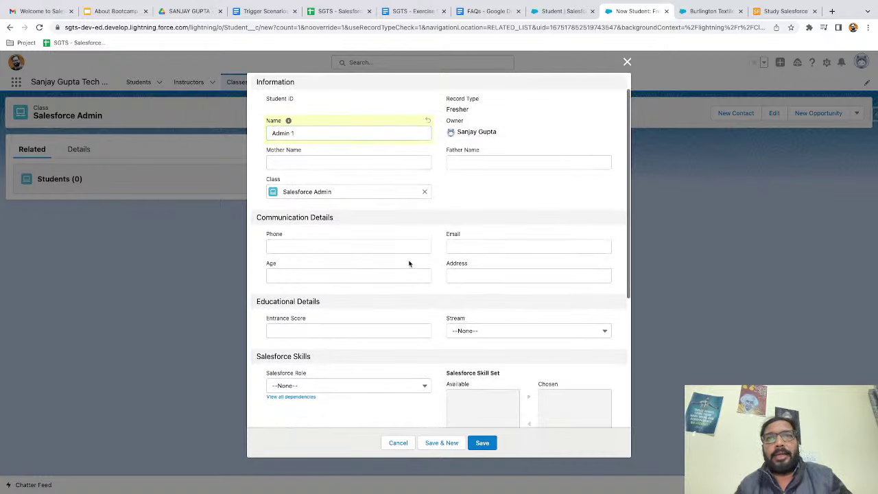
pyautogui.scroll(-2, 435, 310)
pyautogui.click(482, 442)
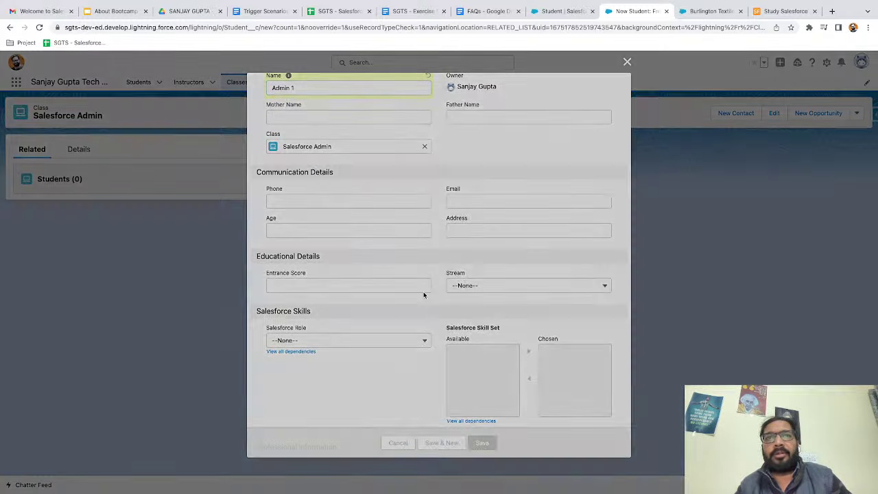
# Set the new student's Entrance Score to 80 and save the record.
pyautogui.scroll(-2, 384, 369)
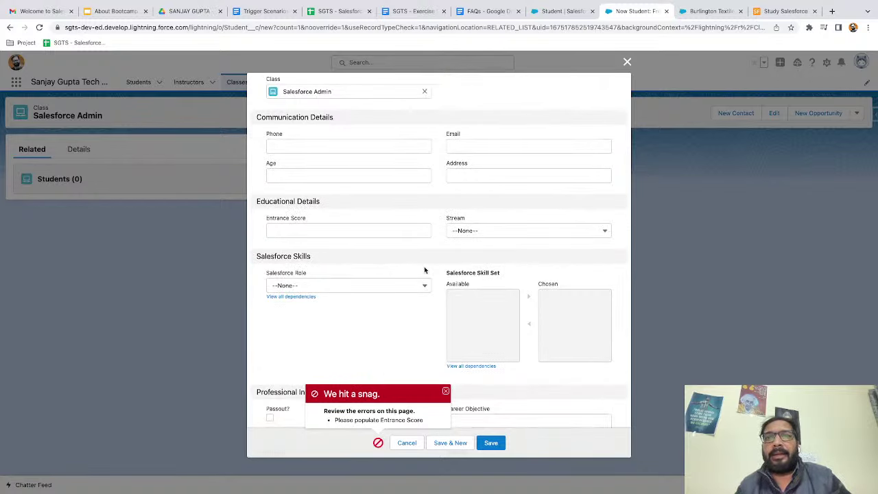
pyautogui.scroll(3, 425, 270)
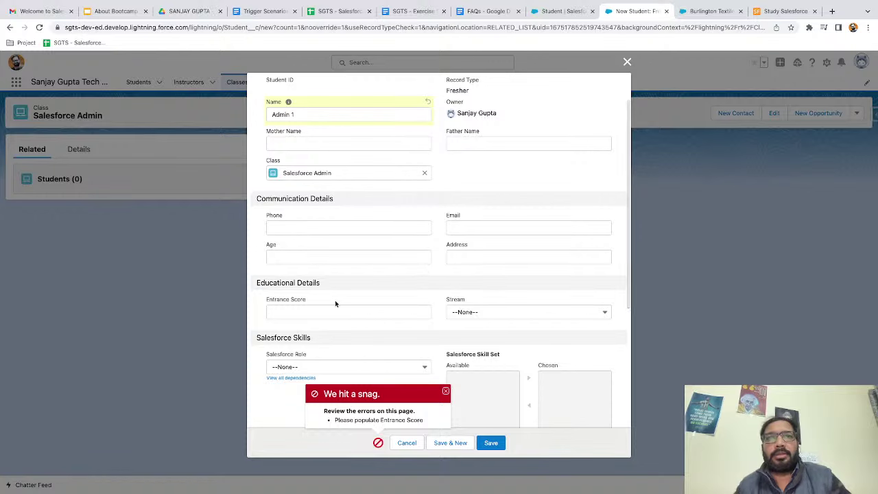
pyautogui.click(327, 311)
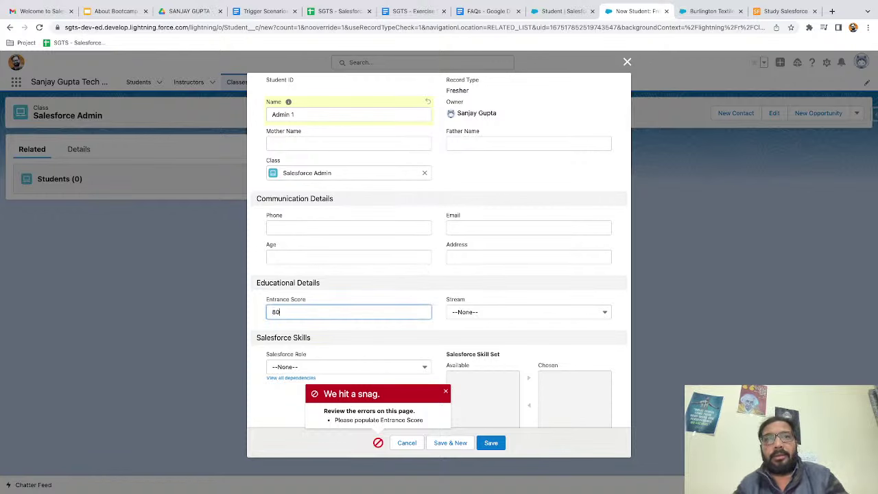
pyautogui.scroll(-4, 402, 345)
pyautogui.click(491, 442)
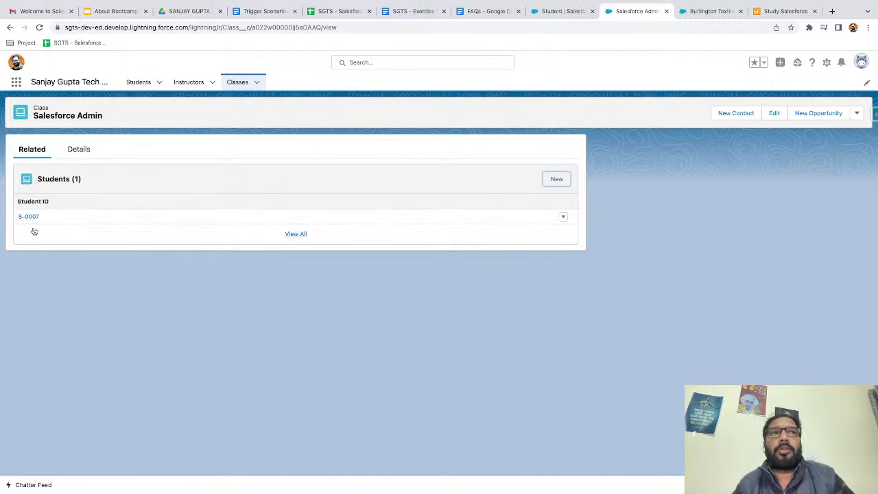
# Examine the new student's record and its Class link, checking the Salesforce Admin class's related students and returning to the student.
pyautogui.moveTo(28, 218)
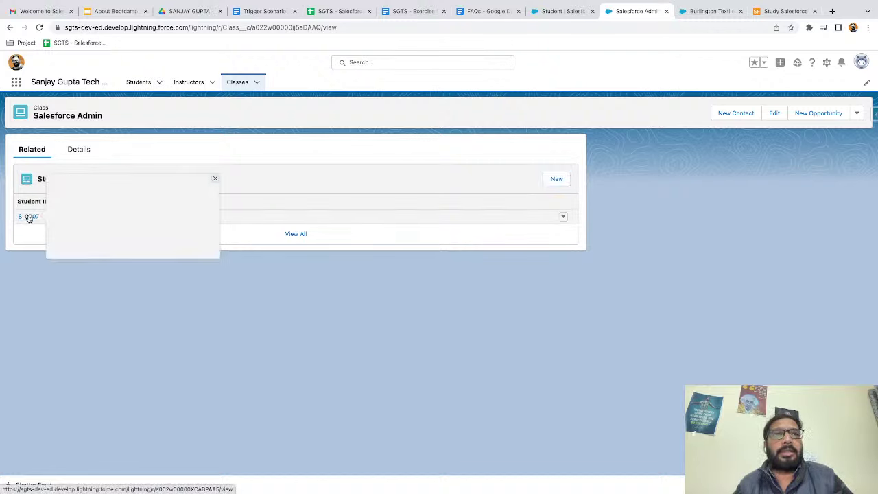
pyautogui.click(29, 218)
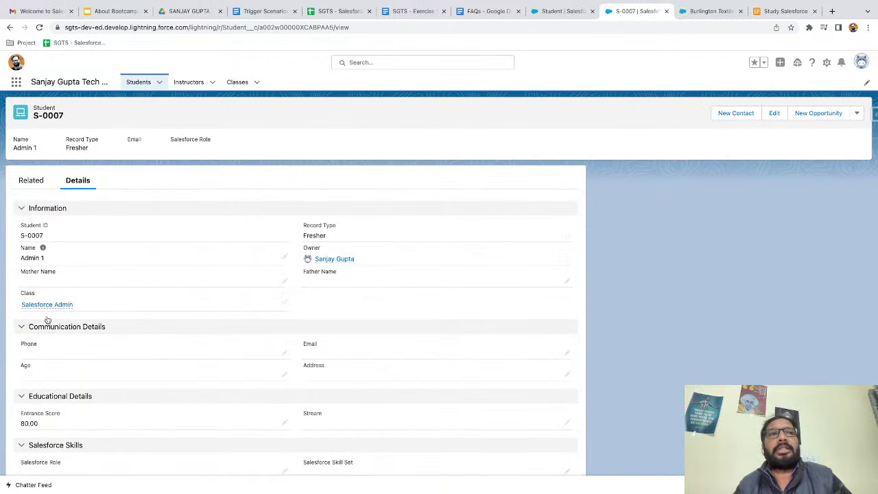
pyautogui.moveTo(50, 306)
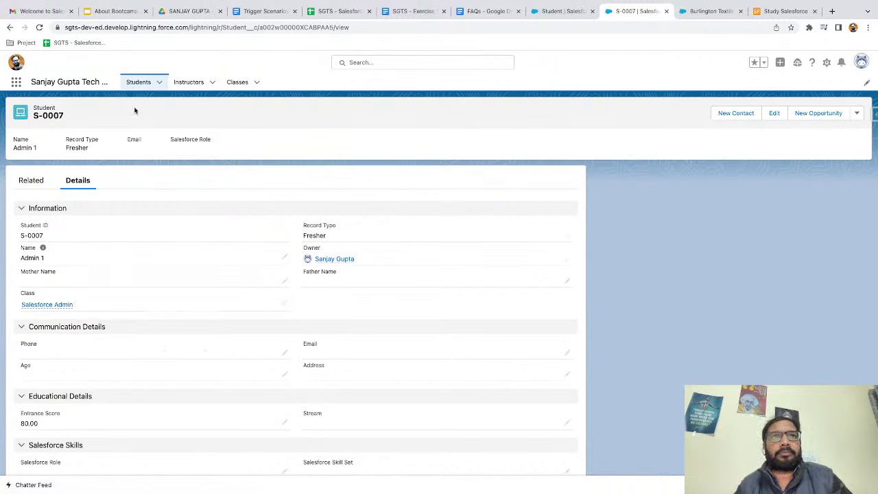
pyautogui.click(54, 304)
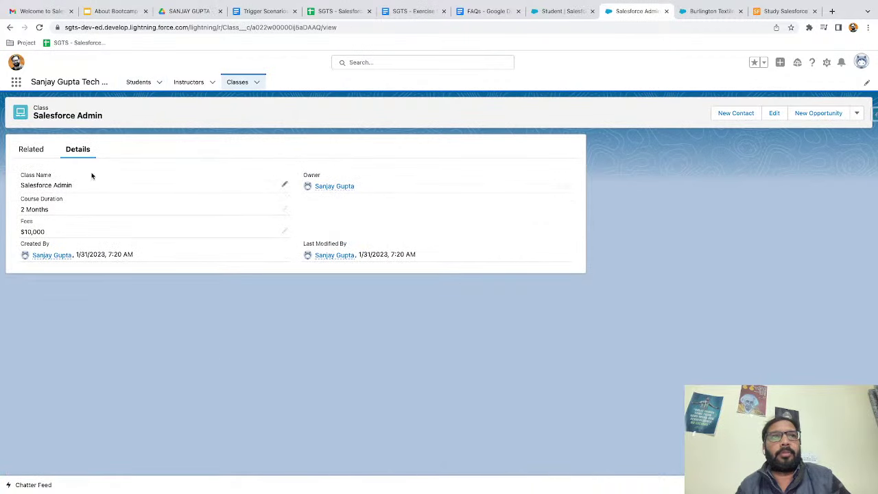
pyautogui.click(33, 150)
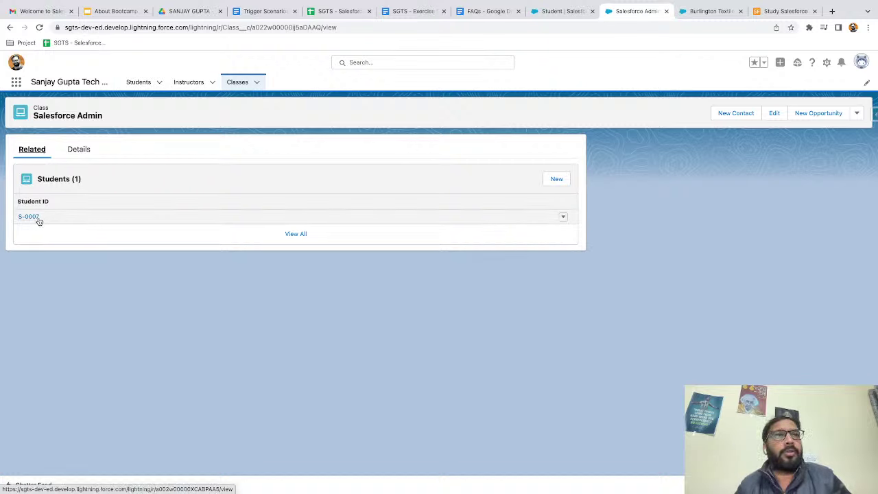
pyautogui.moveTo(32, 219)
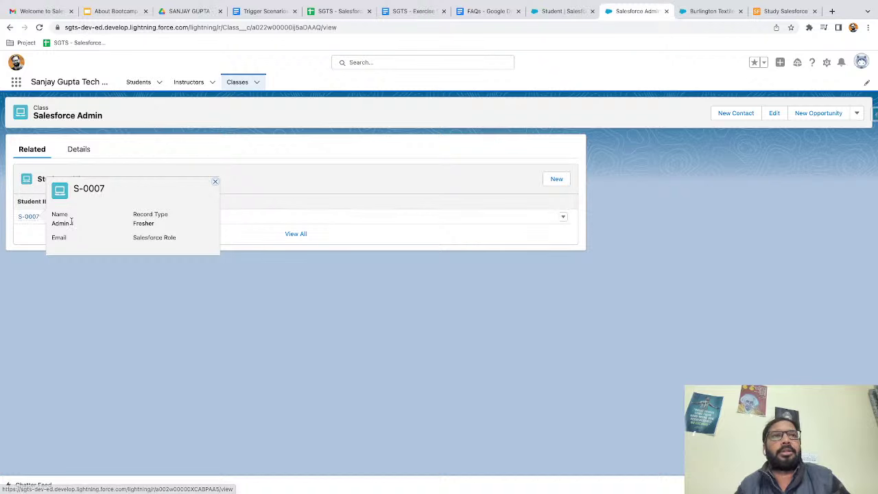
pyautogui.click(33, 217)
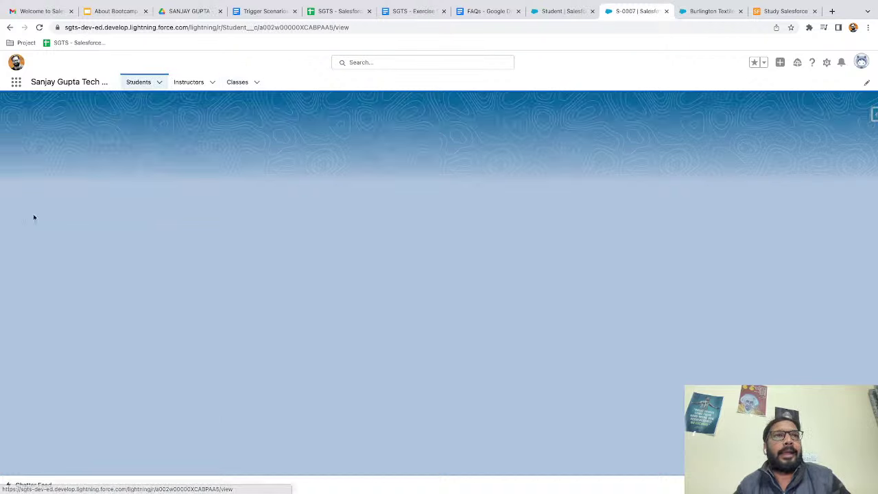
pyautogui.moveTo(61, 309)
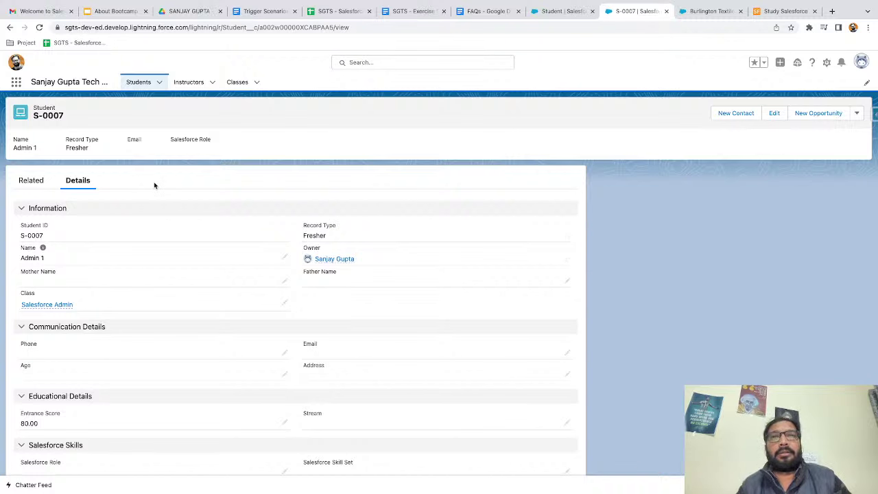
# Open student S-0001 from the Students list, set its Class lookup to Salesforce Admin and save.
pyautogui.click(138, 81)
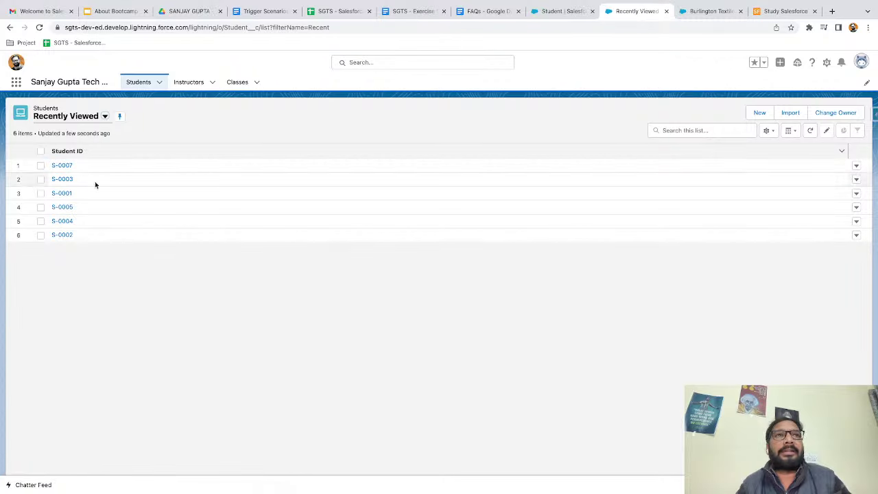
pyautogui.click(62, 194)
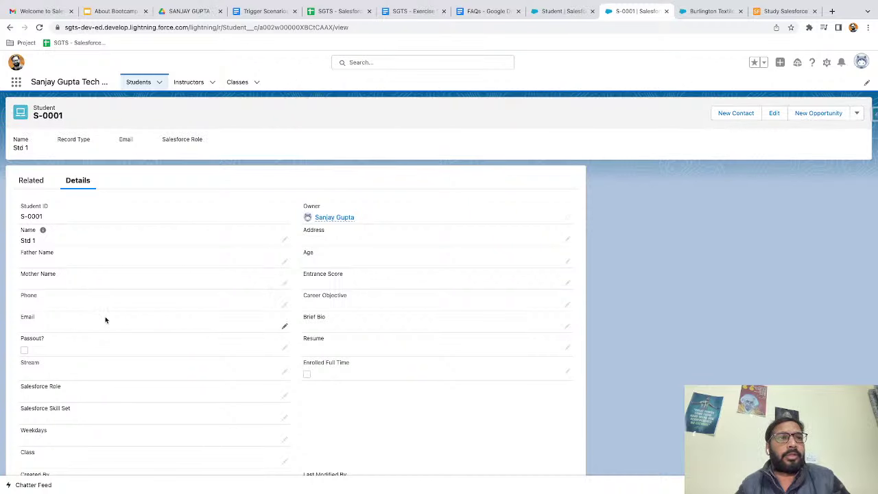
pyautogui.scroll(-2, 110, 319)
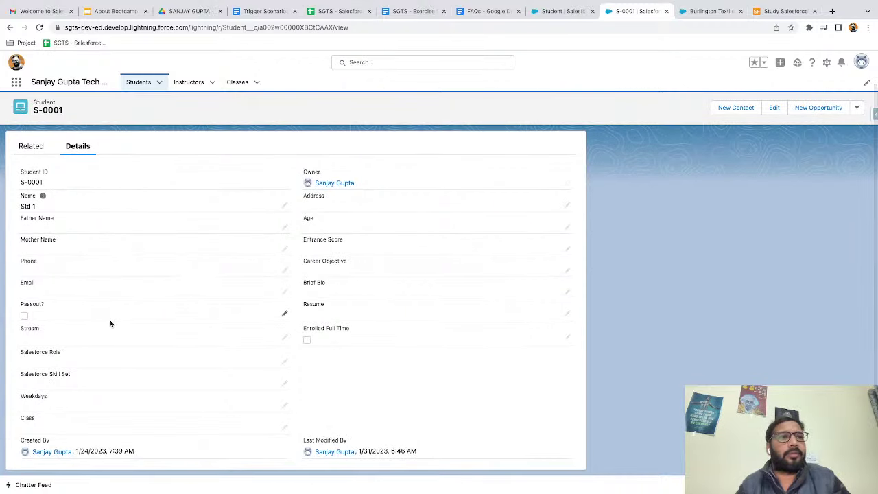
pyautogui.click(284, 426)
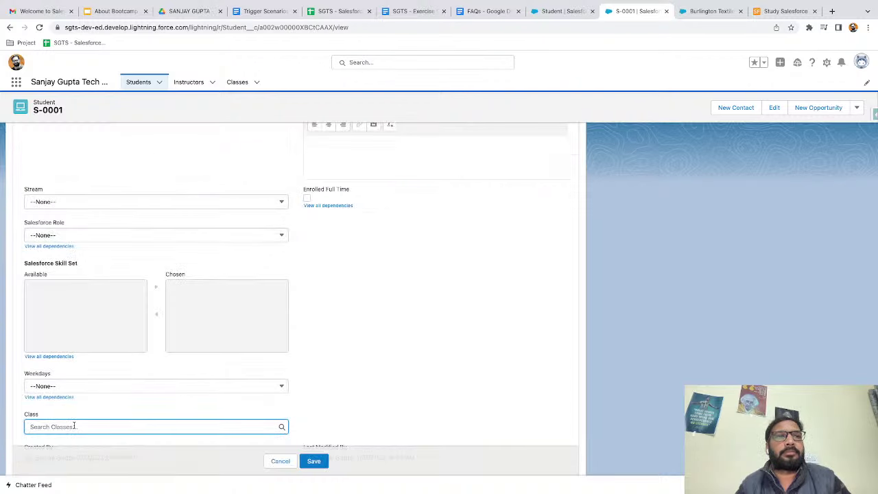
pyautogui.scroll(-2, 74, 427)
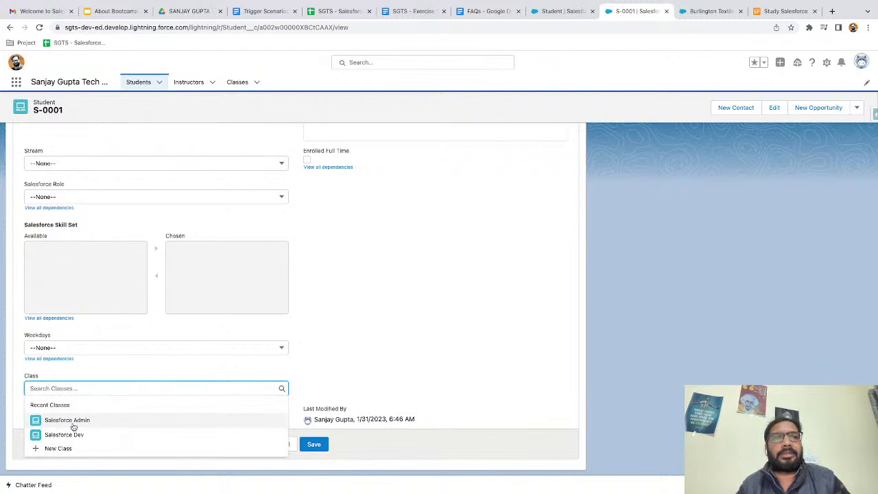
pyautogui.click(74, 420)
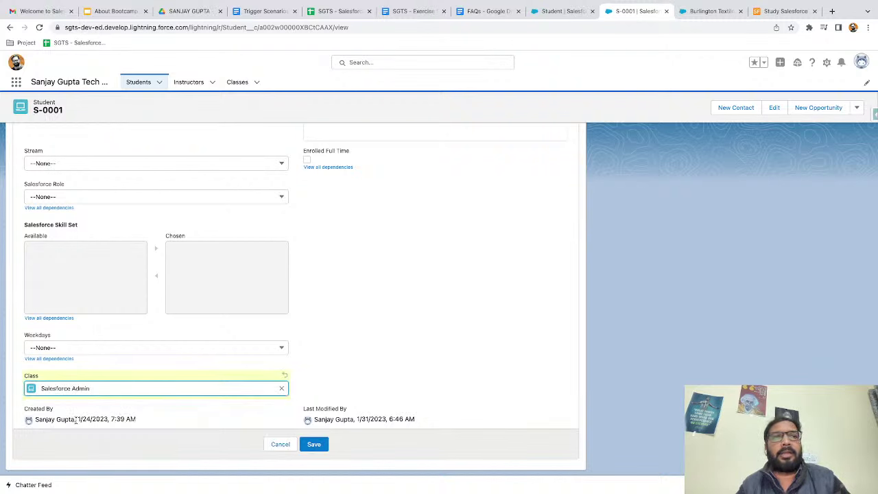
pyautogui.click(314, 444)
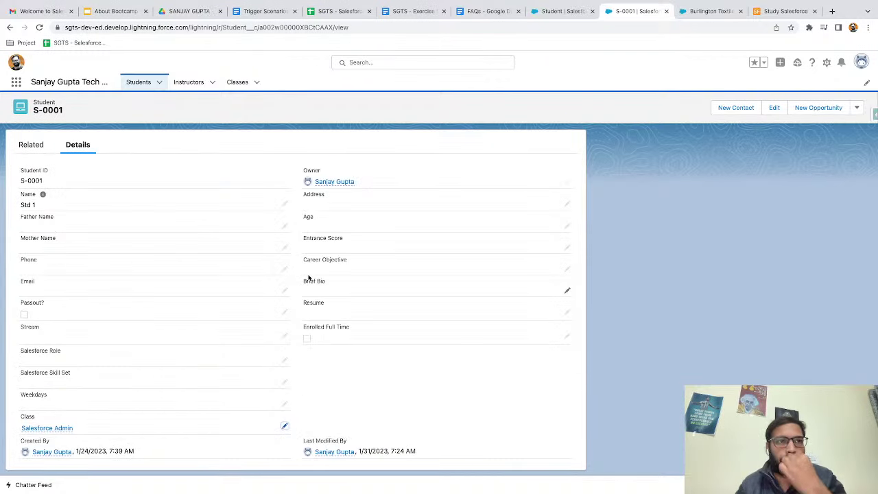
# Follow the student's Class link to Salesforce Admin and examine the students in its related list.
pyautogui.click(43, 428)
pyautogui.click(36, 151)
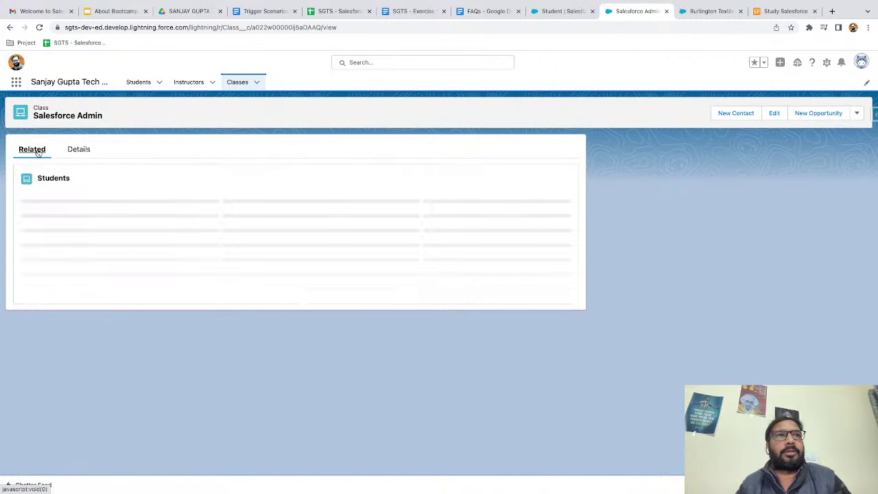
pyautogui.moveTo(30, 234)
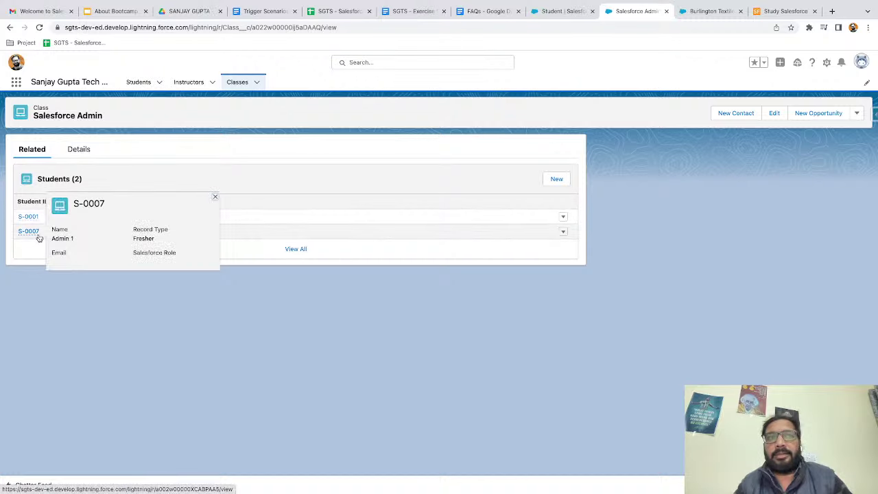
# Start a new Fresher student record named Admin 2 with an Entrance Score of 30.
pyautogui.click(139, 83)
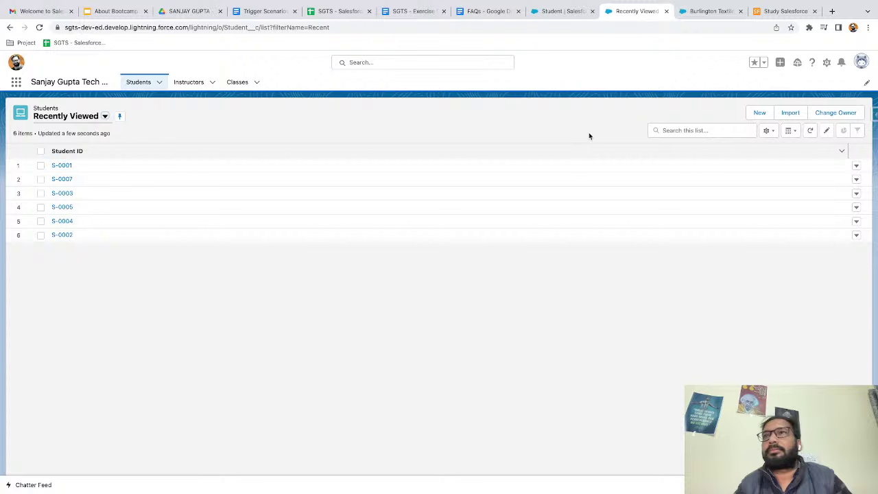
pyautogui.click(760, 113)
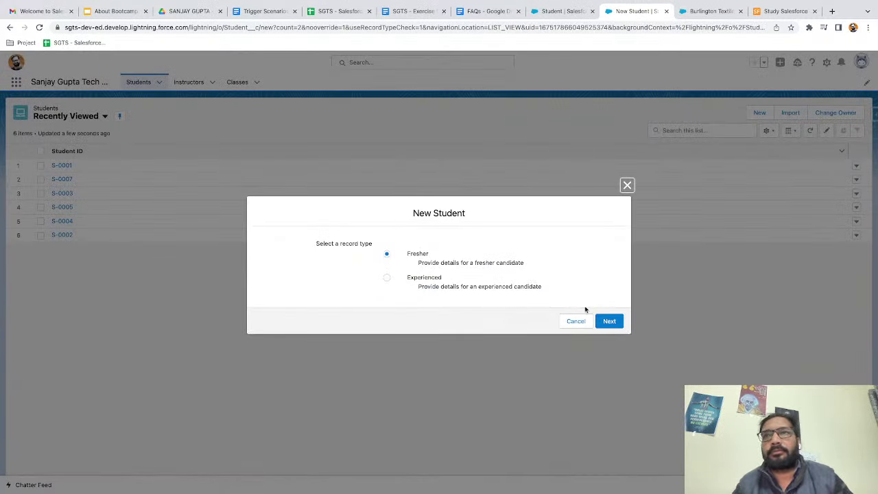
pyautogui.click(610, 321)
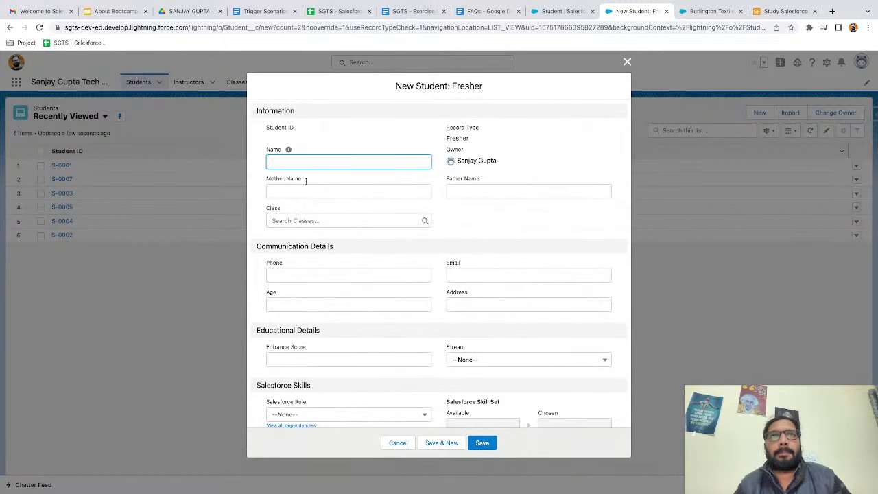
pyautogui.write('Admin 3')
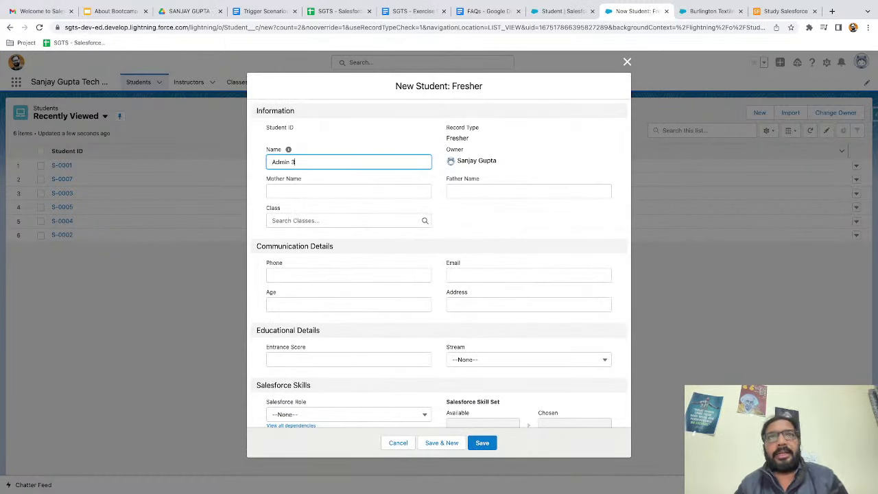
pyautogui.scroll(-2, 320, 291)
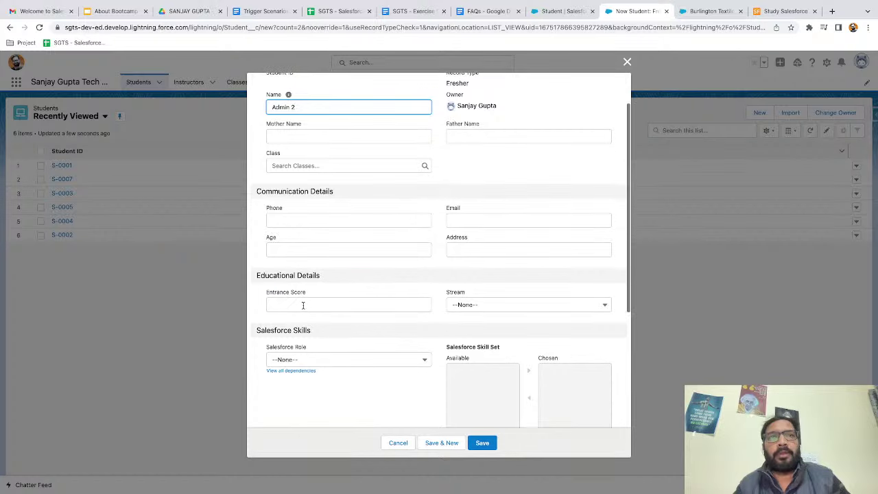
pyautogui.click(303, 305)
pyautogui.scroll(-4, 353, 362)
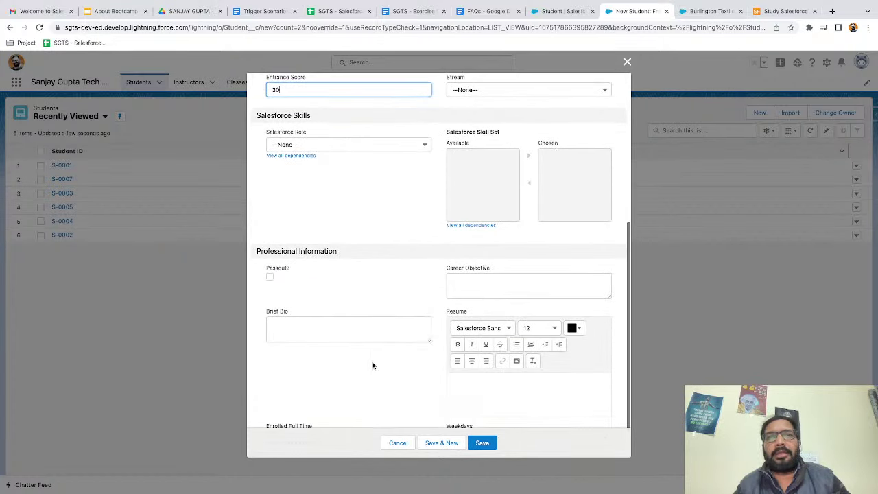
# Set the new student's Class lookup to Salesforce Admin and save the record.
pyautogui.scroll(4, 360, 349)
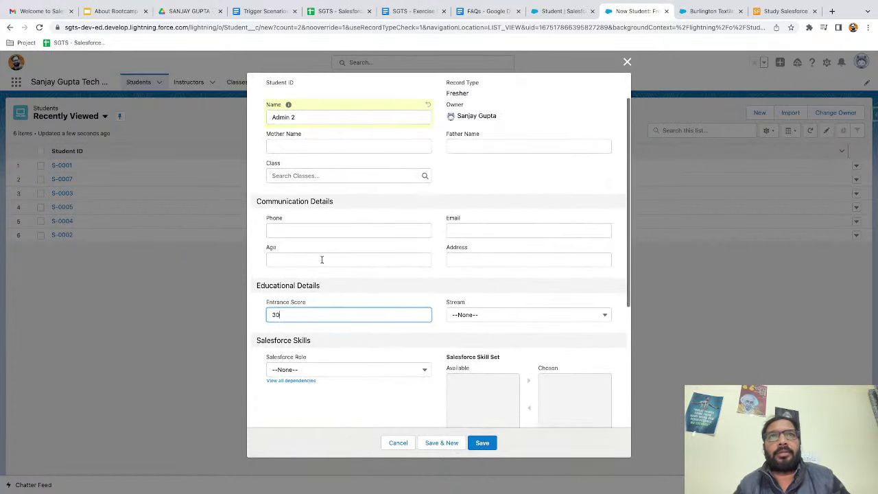
pyautogui.scroll(2, 320, 258)
pyautogui.click(293, 221)
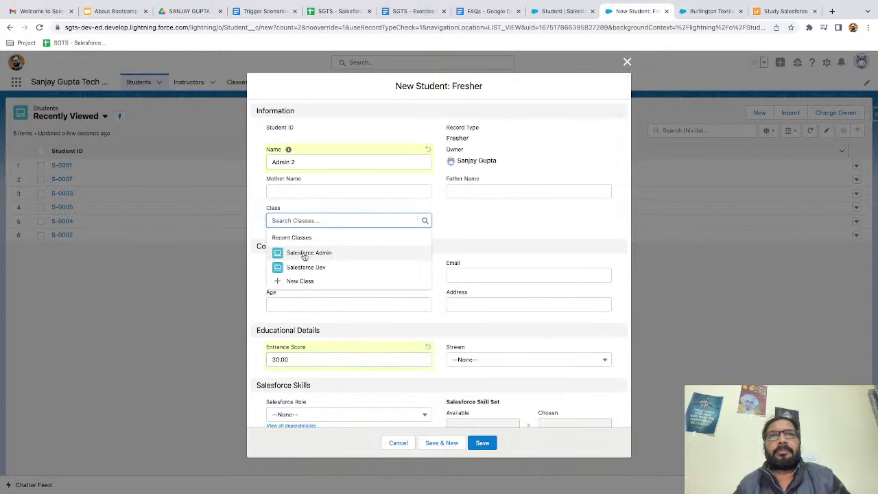
pyautogui.click(306, 255)
pyautogui.click(482, 442)
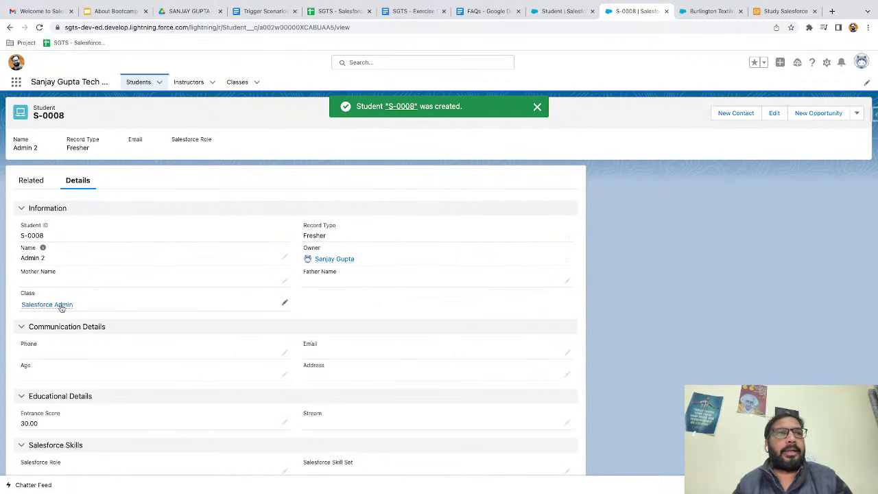
# Follow the student's Class link to Salesforce Admin, check its related students and open student S-0007.
pyautogui.moveTo(65, 308)
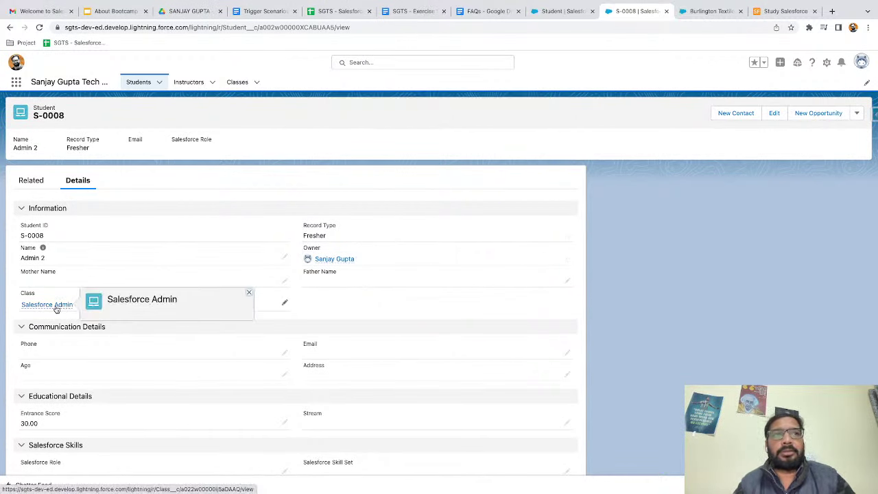
pyautogui.click(56, 305)
pyautogui.click(40, 155)
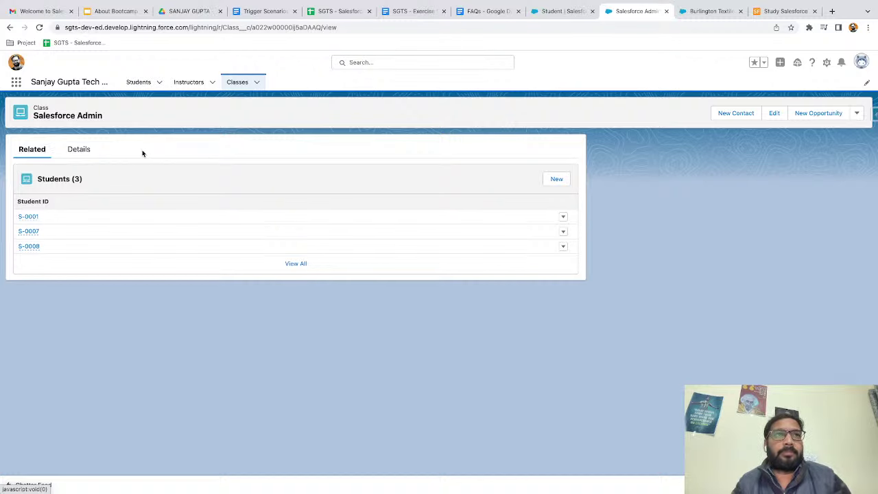
pyautogui.click(28, 231)
pyautogui.scroll(-1, 88, 319)
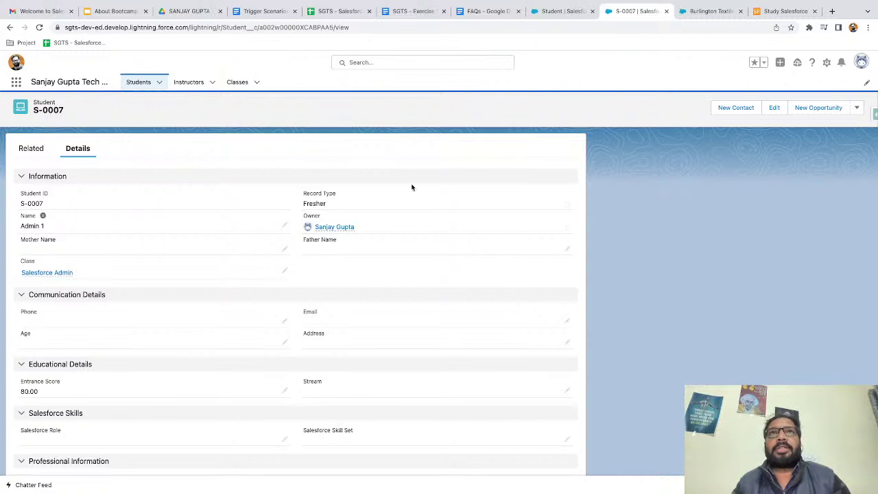
# Switch to the Session Tracker spreadsheet and review the Class parent and Student lookup notes in the Data Model sheet.
pyautogui.click(340, 12)
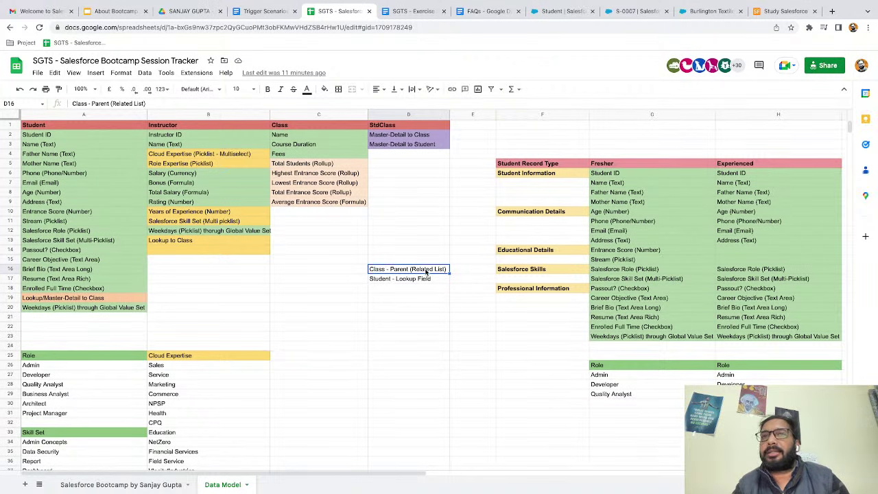
pyautogui.click(401, 281)
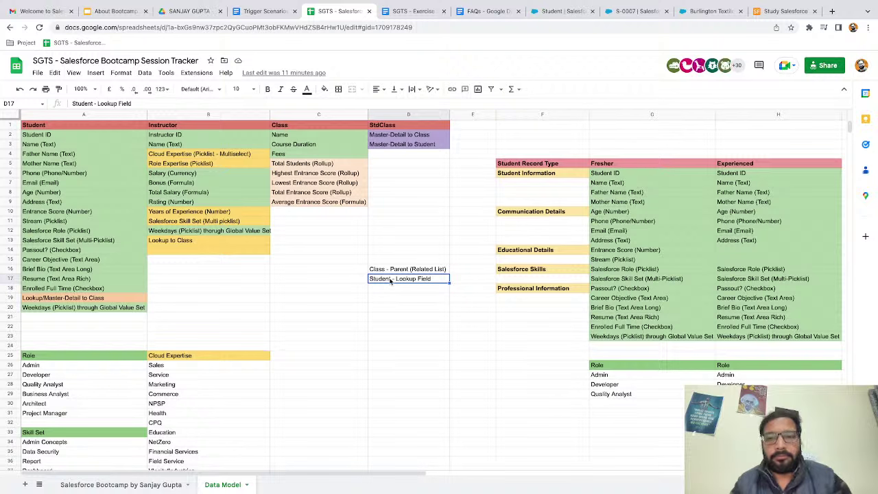
pyautogui.click(332, 259)
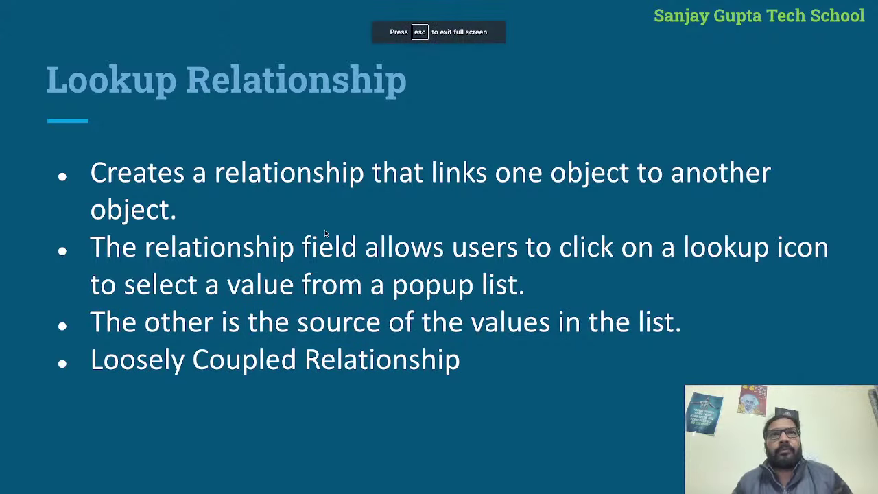
pyautogui.press('Right')
pyautogui.press('Right')
pyautogui.press('Left')
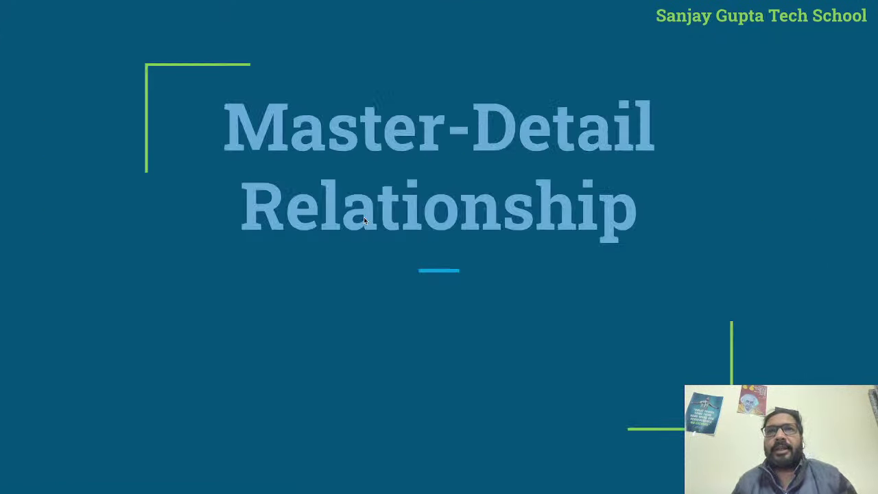
pyautogui.press('Right')
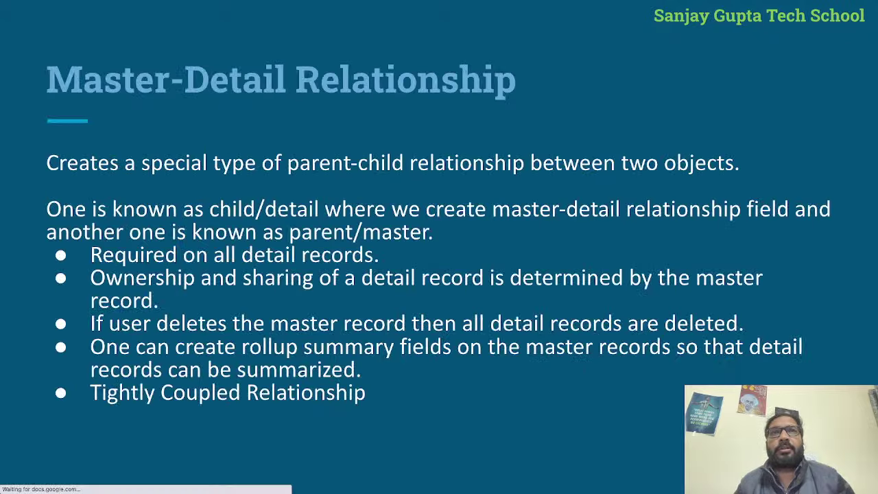
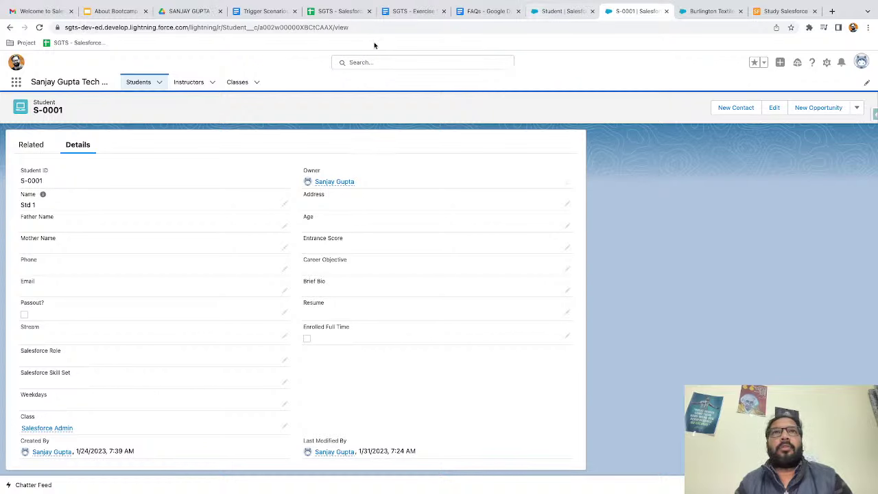
# Check the Student object's fields in Salesforce Setup, then review the Student lookup note in the Data Model sheet.
pyautogui.click(558, 13)
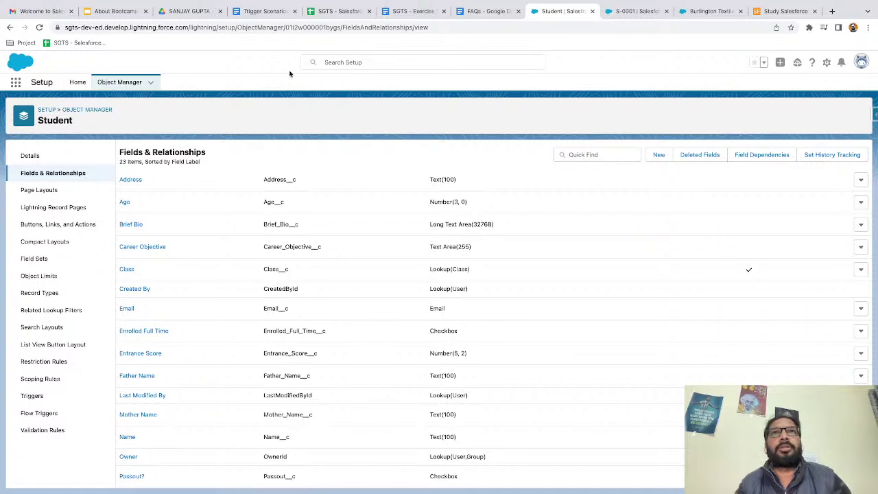
pyautogui.click(337, 11)
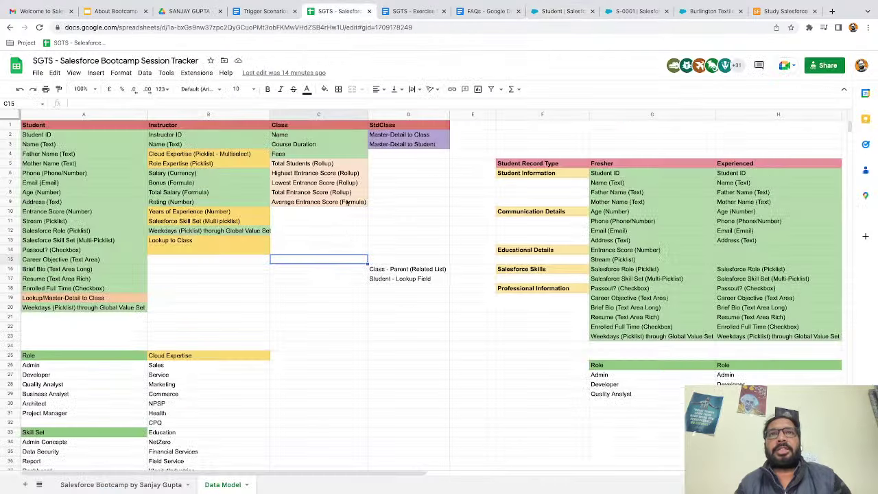
pyautogui.click(380, 279)
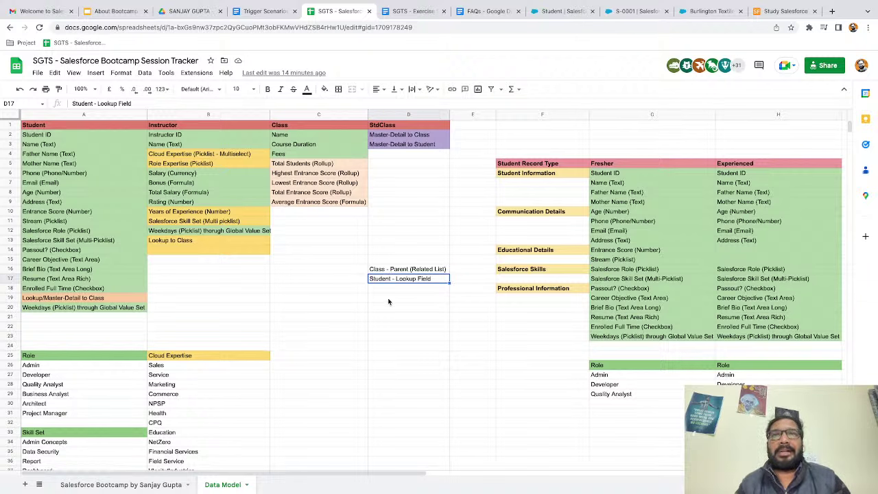
# In Salesforce Setup, start a new Student field of type Master-Detail Relationship, reading the type's description before continuing to the related object.
pyautogui.click(563, 11)
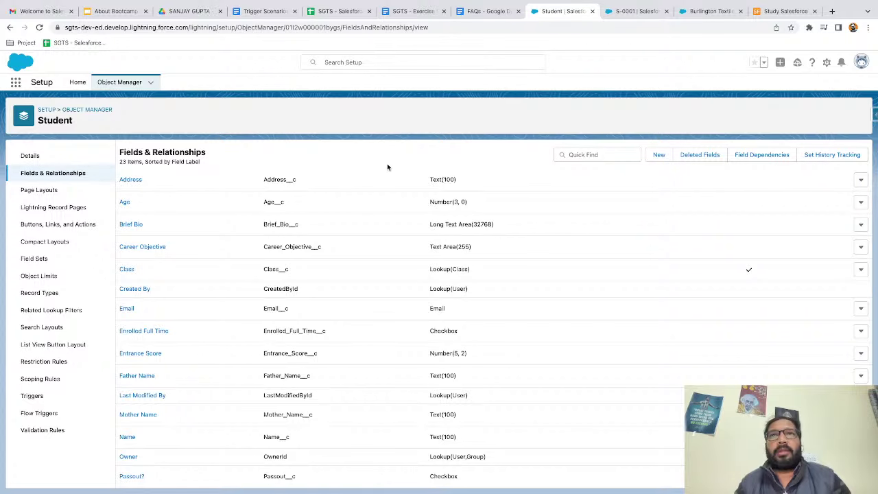
pyautogui.click(658, 155)
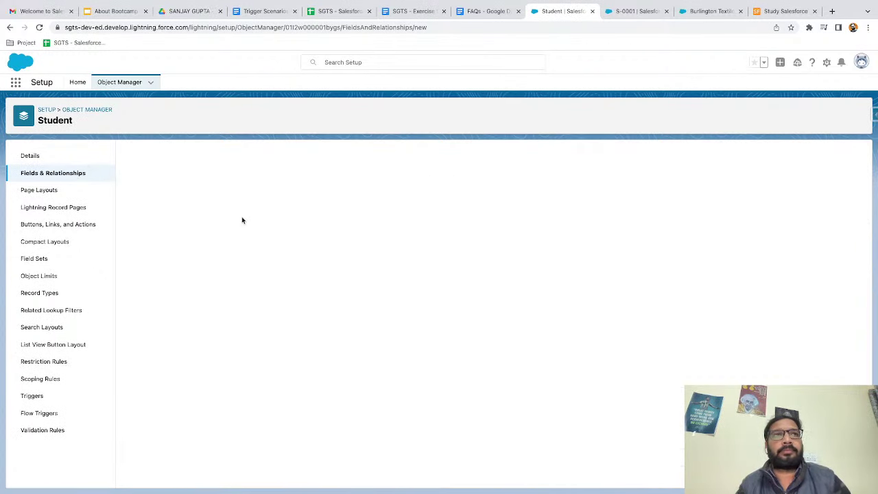
pyautogui.click(162, 334)
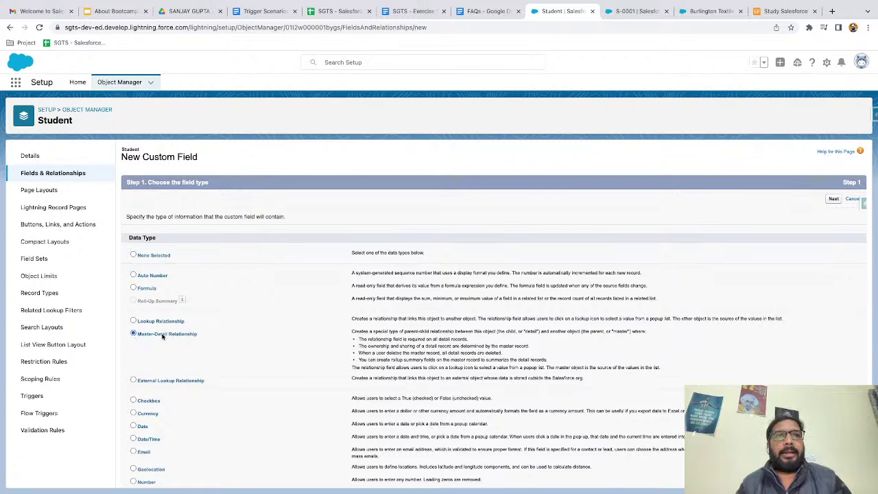
pyautogui.scroll(5, 162, 337)
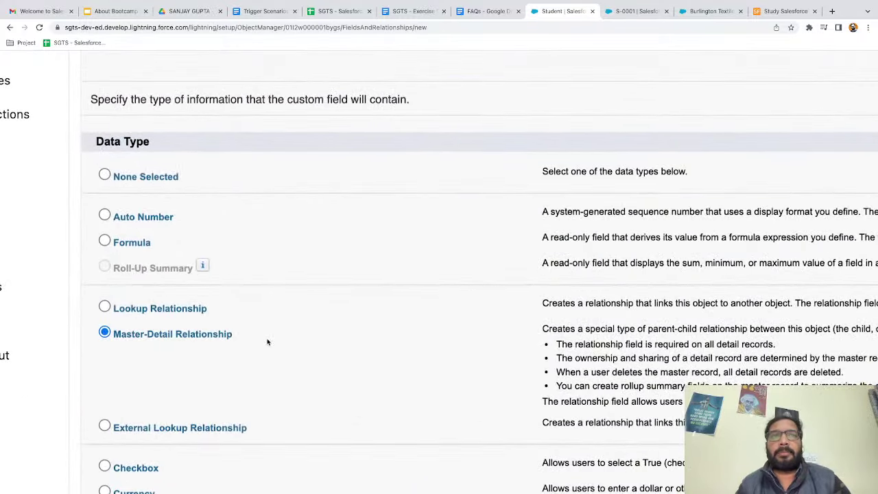
pyautogui.scroll(-1, 269, 341)
pyautogui.hscroll(5, 268, 342)
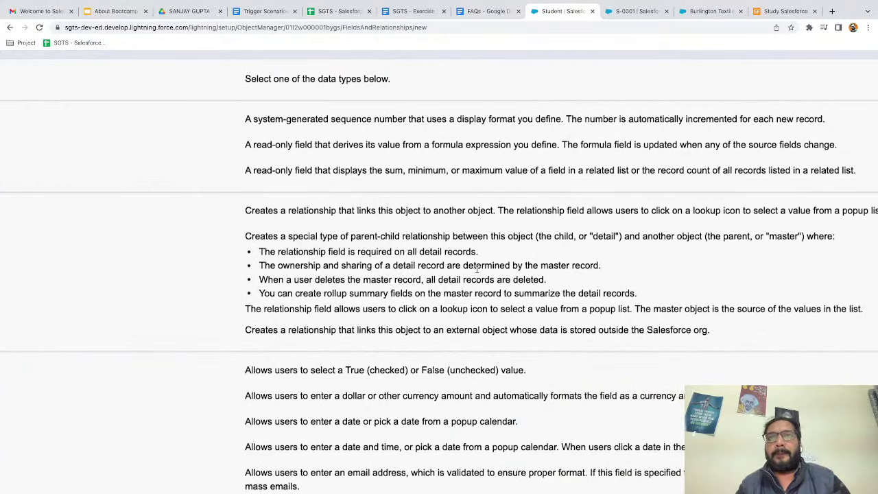
pyautogui.hscroll(2, 475, 269)
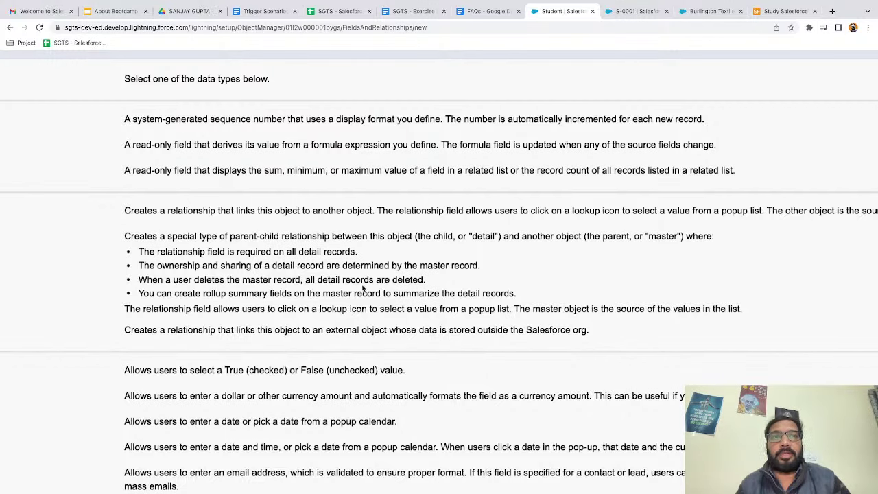
pyautogui.scroll(-5, 363, 288)
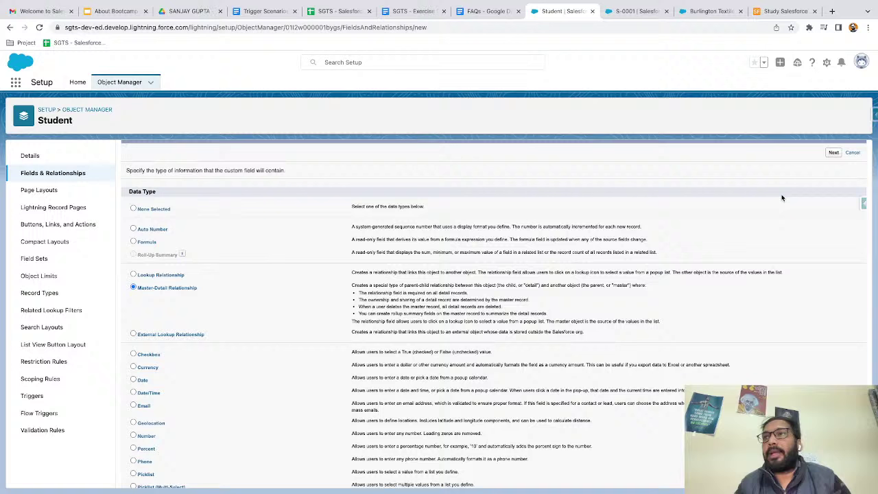
pyautogui.click(836, 153)
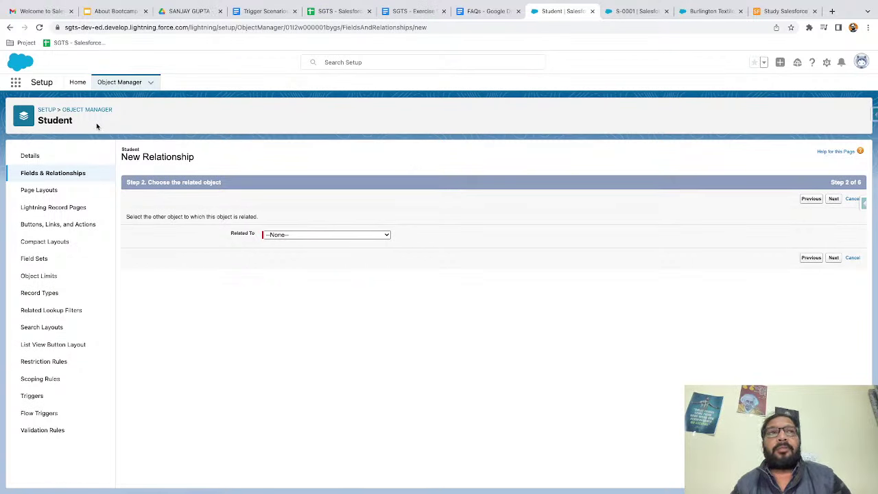
# Relate the new master-detail field to the Class object and fill in Class as its field name.
pyautogui.click(280, 235)
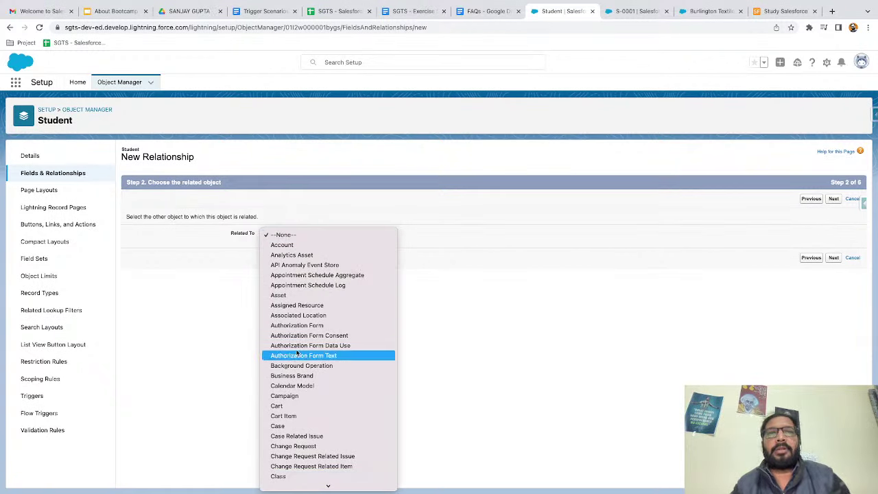
pyautogui.scroll(-5, 297, 354)
pyautogui.scroll(-1, 297, 354)
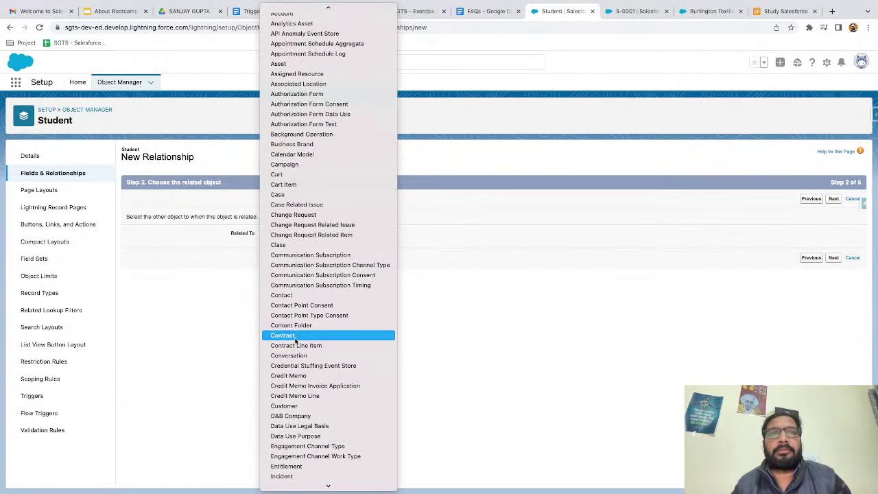
pyautogui.click(295, 248)
pyautogui.scroll(5, 423, 250)
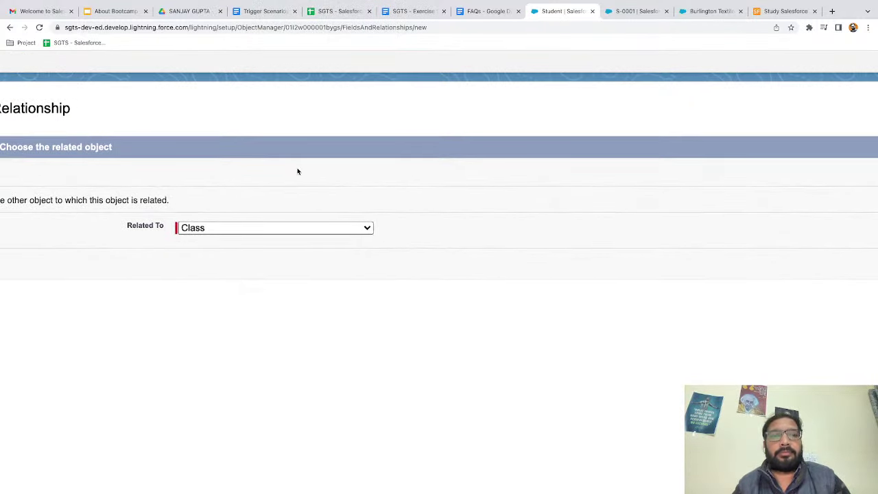
pyautogui.scroll(-5, 297, 169)
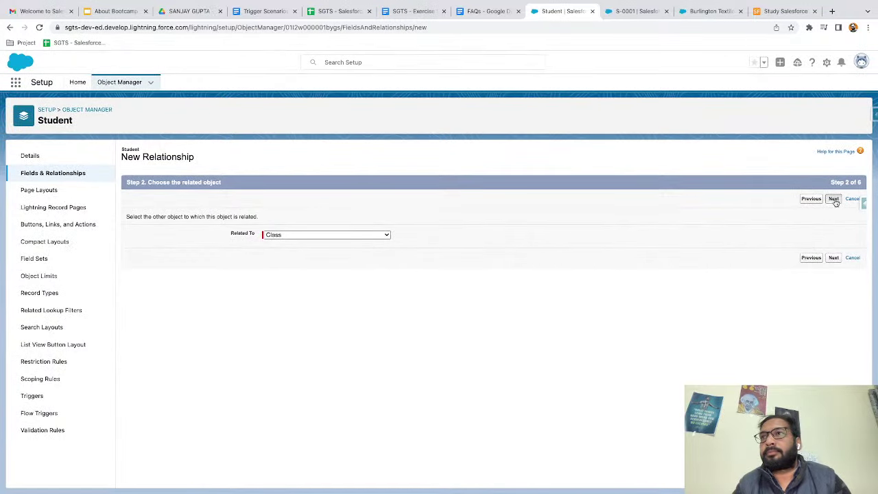
pyautogui.click(834, 199)
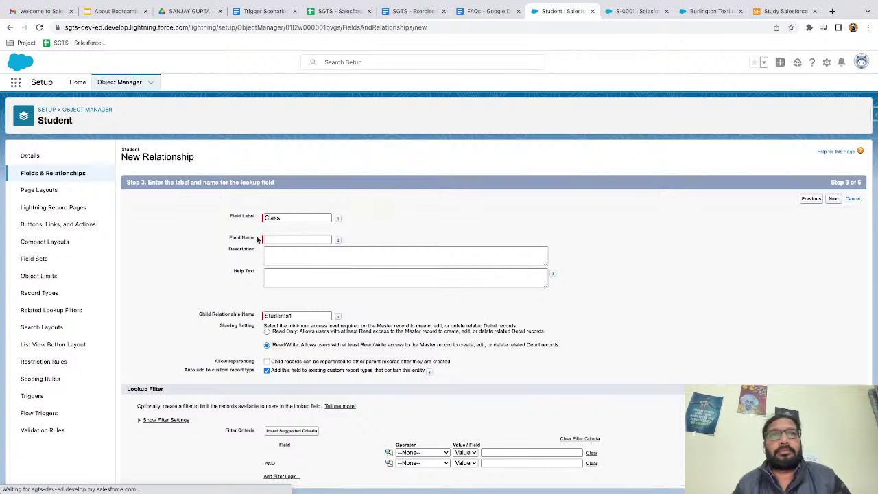
pyautogui.click(273, 239)
pyautogui.click(359, 241)
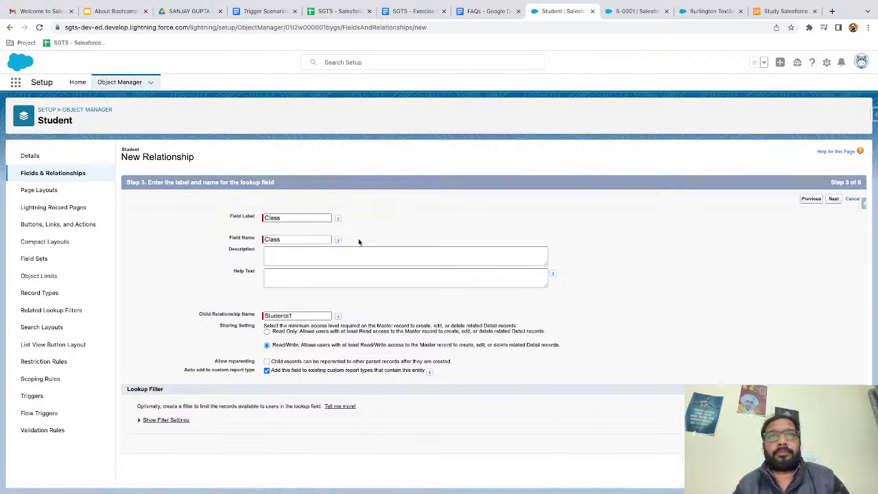
# Change the field name of the new master-detail field to Class1, keeping Class as its label.
pyautogui.click(287, 239)
pyautogui.write('1')
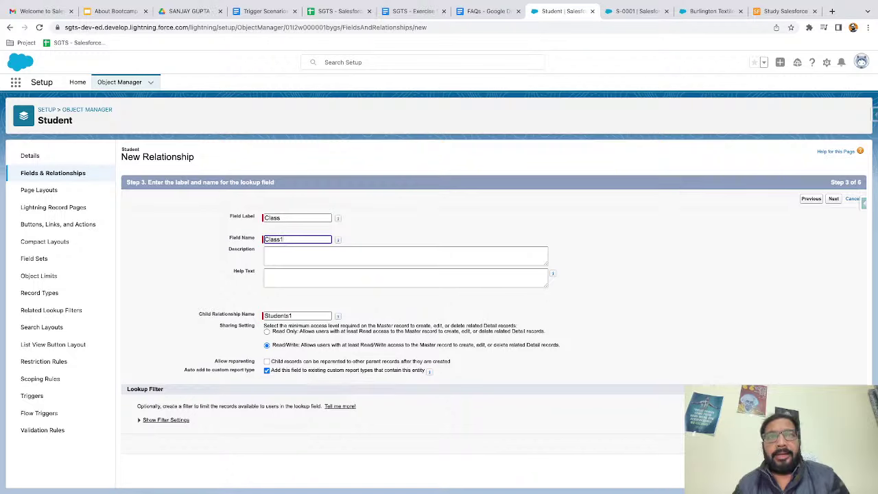
pyautogui.click(365, 238)
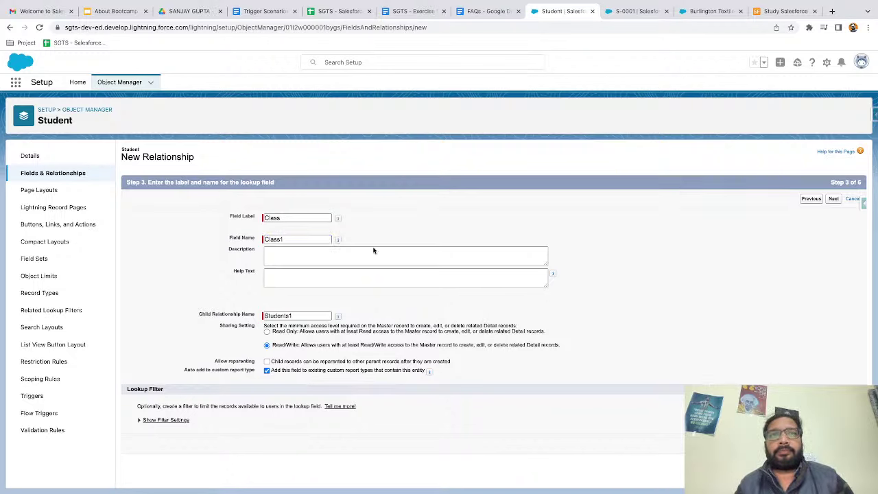
# Review the sharing and reparenting settings of the new relationship, enabling Allow reparenting and clearing it again.
pyautogui.scroll(3, 380, 314)
pyautogui.scroll(-1, 380, 313)
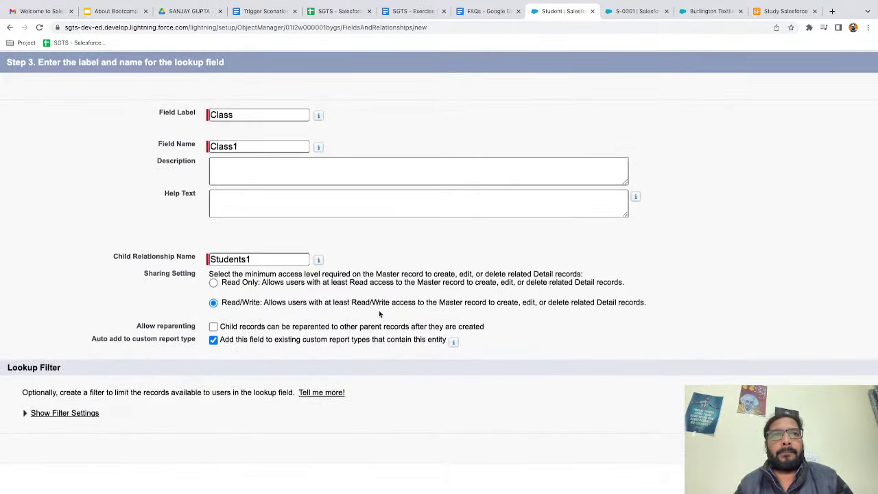
pyautogui.scroll(-1, 306, 300)
pyautogui.scroll(3, 306, 301)
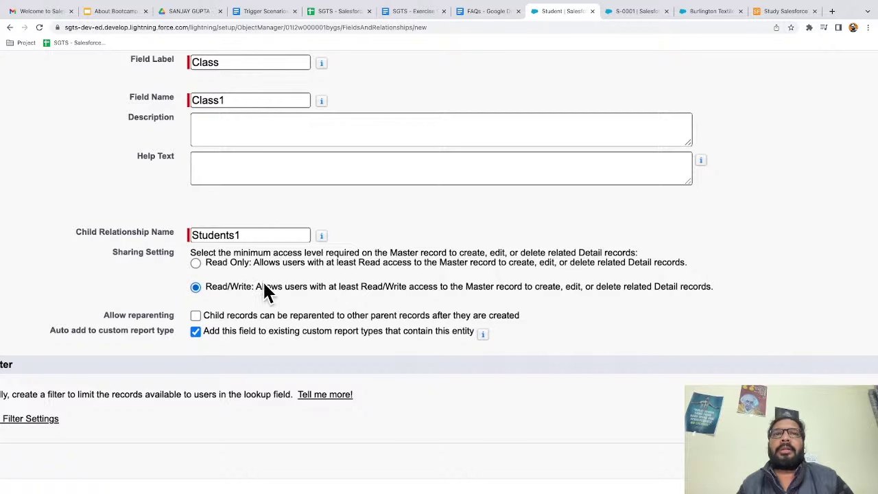
pyautogui.scroll(-1, 209, 301)
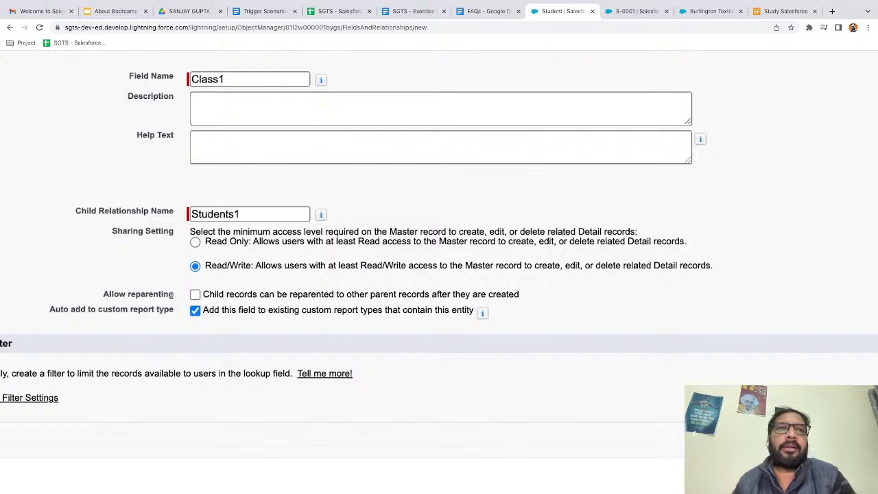
pyautogui.click(196, 295)
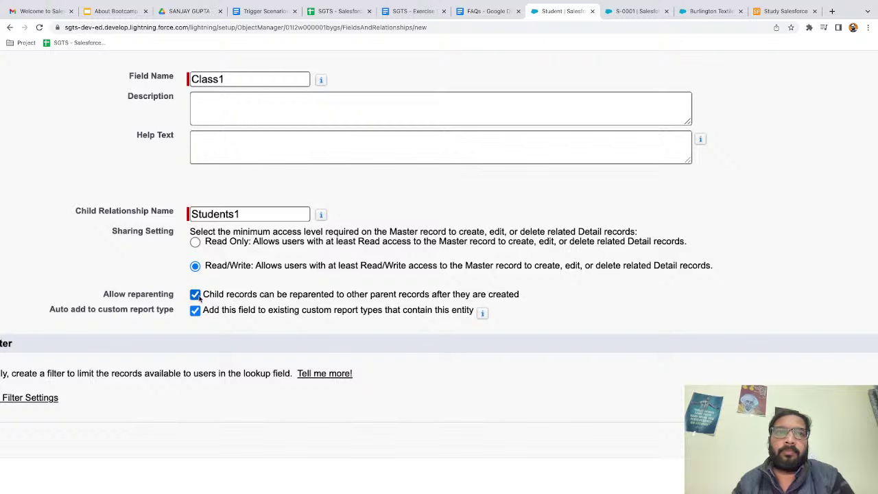
pyautogui.click(238, 294)
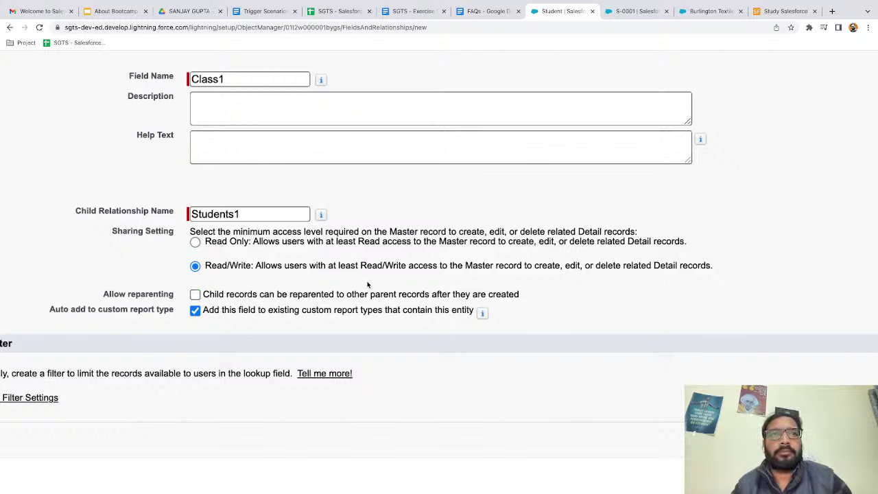
# Proceed to the field-level security stage of the new relationship and review the visibility settings for all profiles.
pyautogui.hotkey('ctrl', '-')
pyautogui.hotkey('ctrl', '-')
pyautogui.hotkey('ctrl', '-')
pyautogui.hotkey('ctrl', '-')
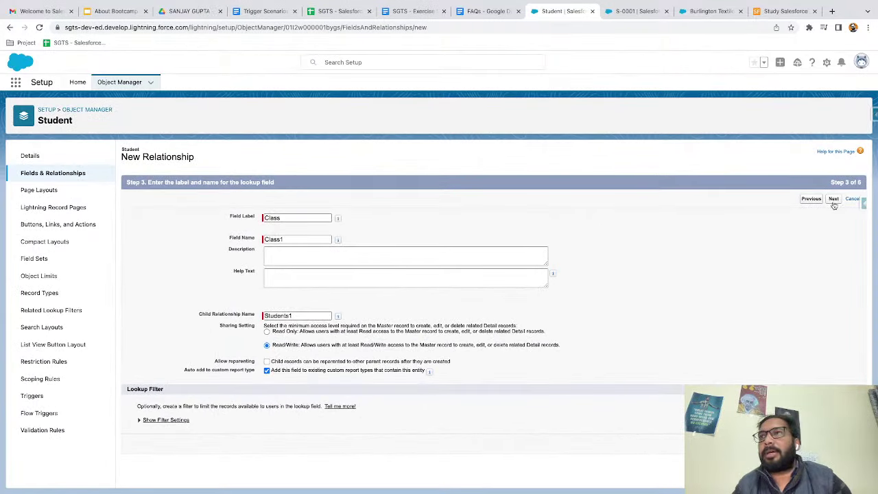
pyautogui.click(834, 200)
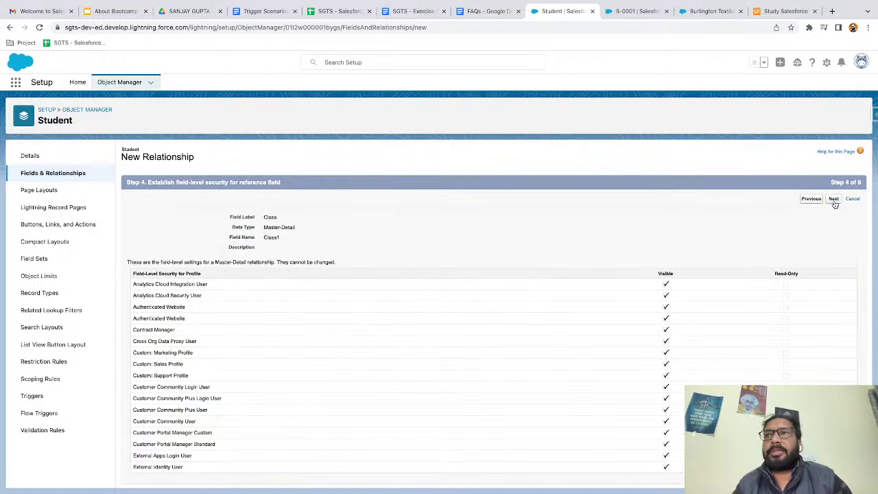
pyautogui.scroll(-1, 556, 323)
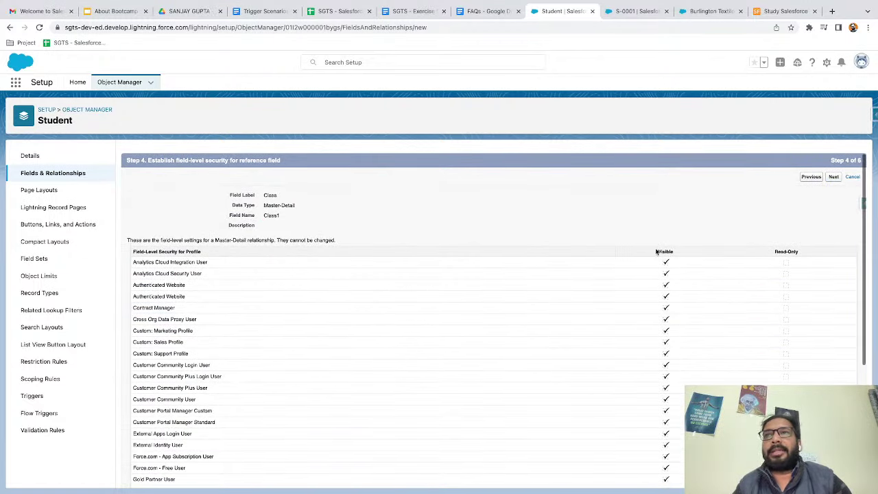
pyautogui.scroll(-2, 667, 434)
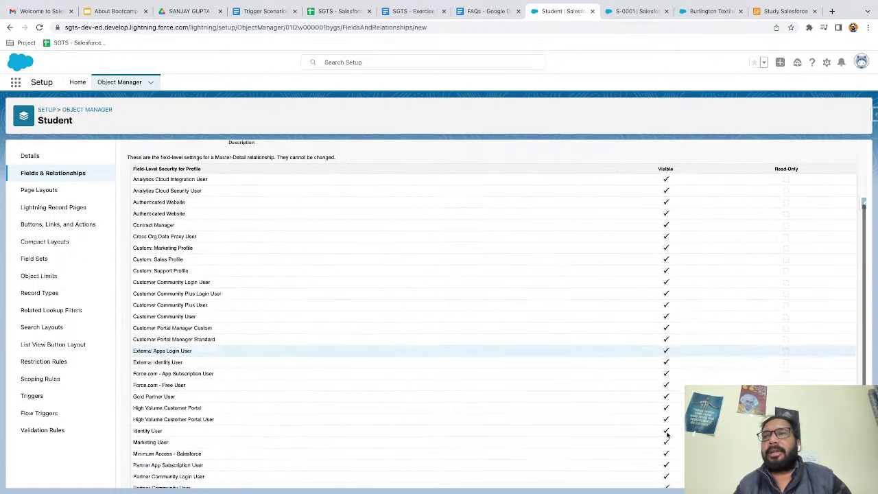
pyautogui.scroll(2, 682, 313)
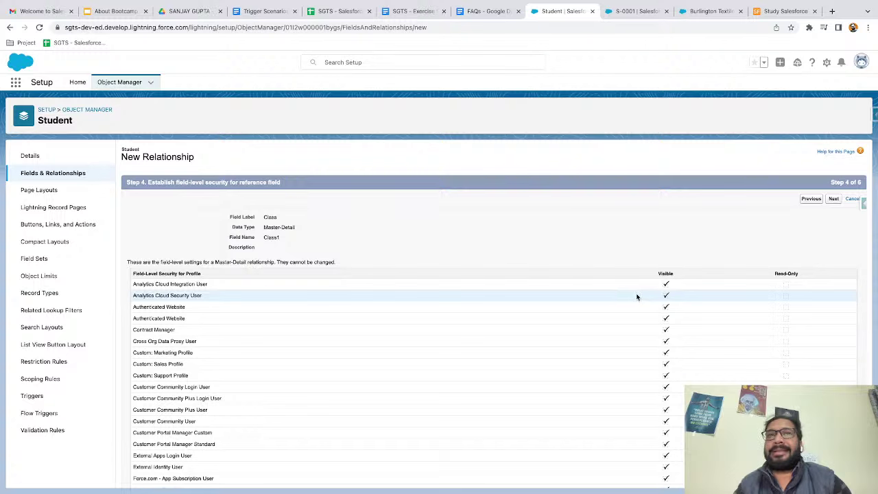
# Accept the page layouts, try to save the field with the Students (Class) related list on Class Layout, and read the resulting message.
pyautogui.click(834, 203)
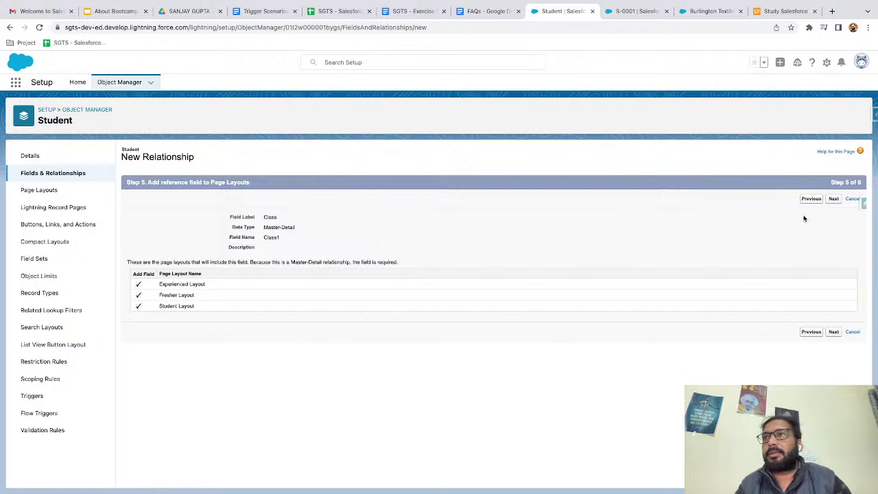
pyautogui.click(834, 201)
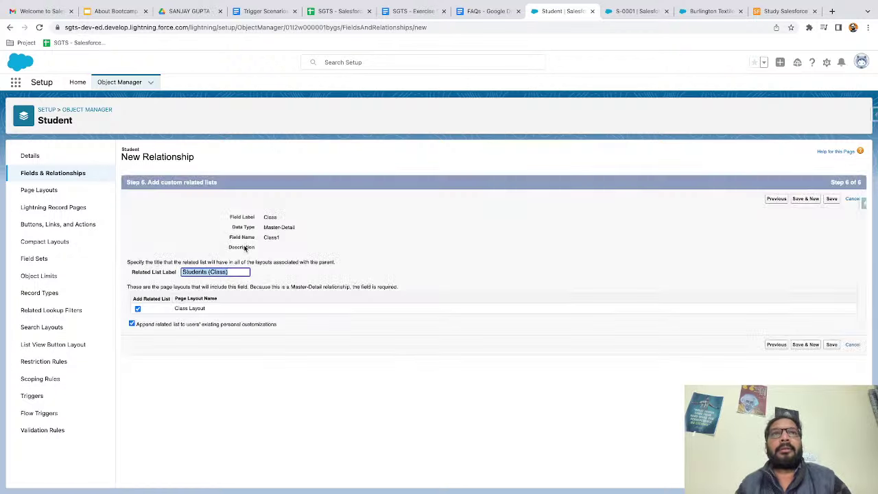
pyautogui.click(274, 273)
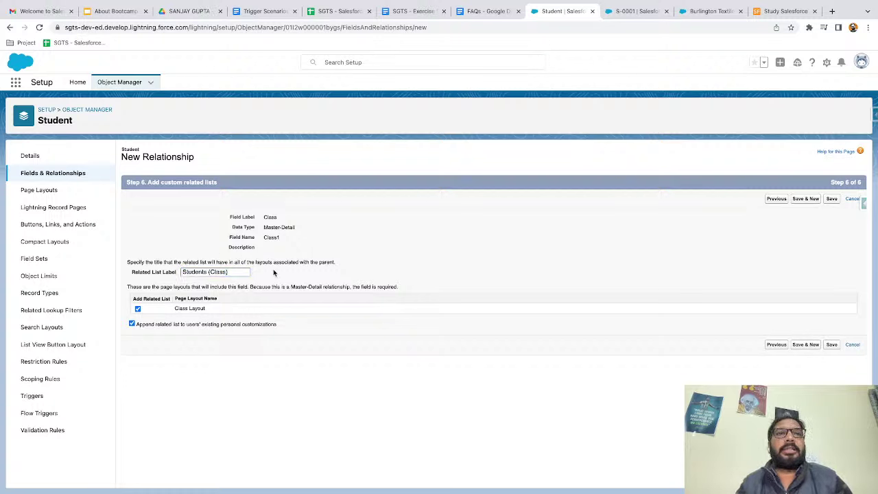
pyautogui.click(833, 202)
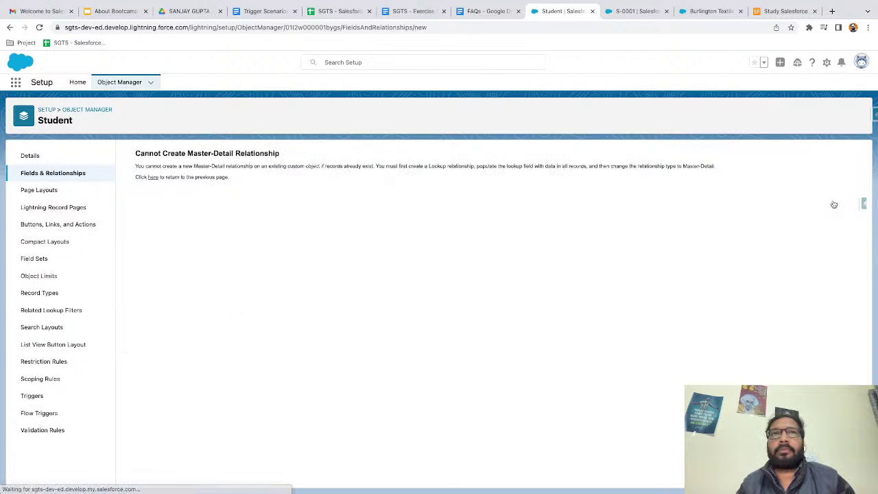
pyautogui.scroll(5, 218, 179)
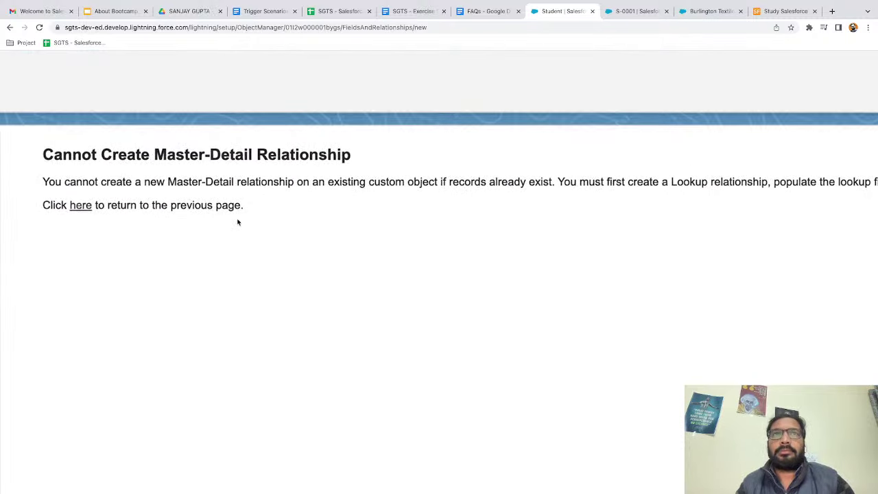
pyautogui.hscroll(-2, 237, 221)
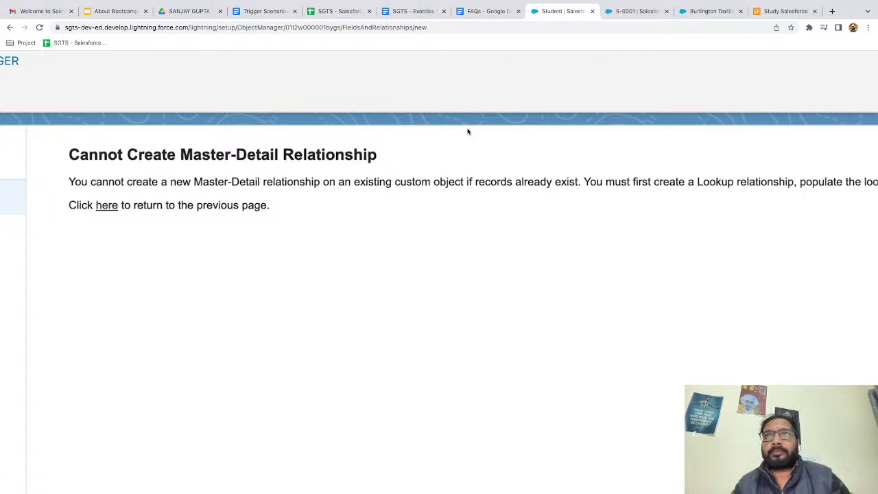
# Switch to the open student record's window and display the Students list in the All view.
pyautogui.click(632, 35)
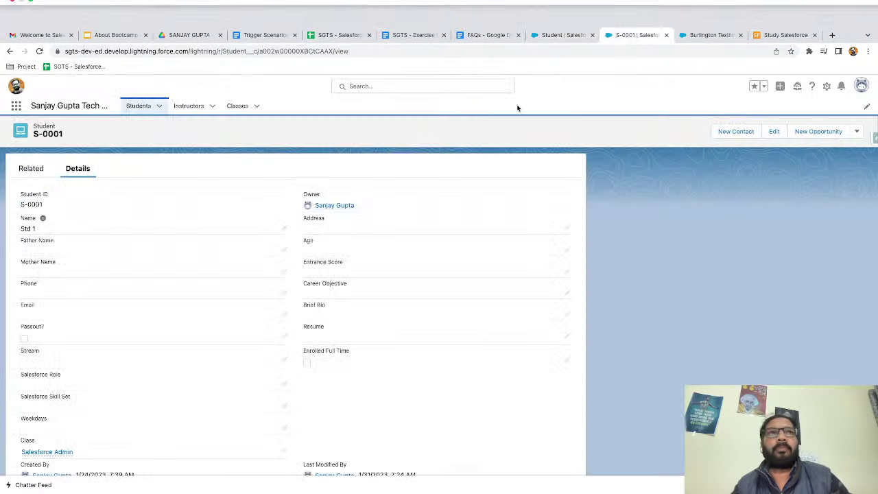
pyautogui.click(146, 91)
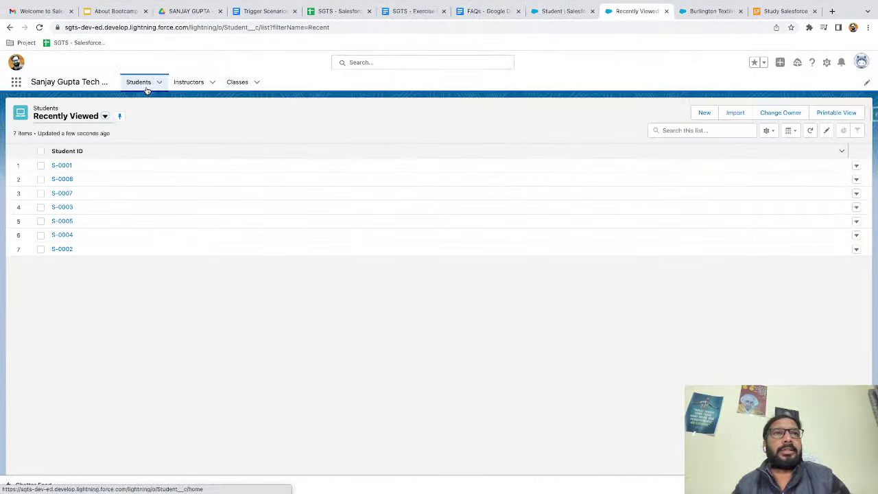
pyautogui.click(92, 120)
pyautogui.click(55, 149)
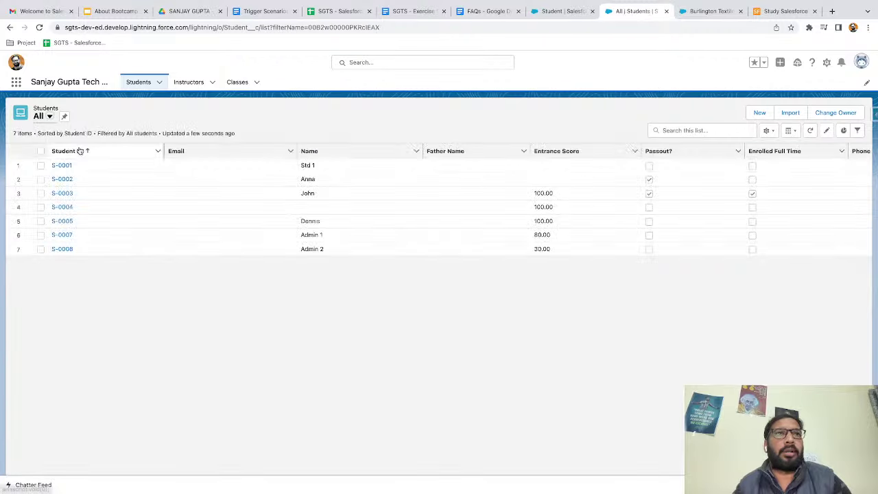
# Add the Class field to the columns shown in the All students list view, then check the new column's values.
pyautogui.click(770, 131)
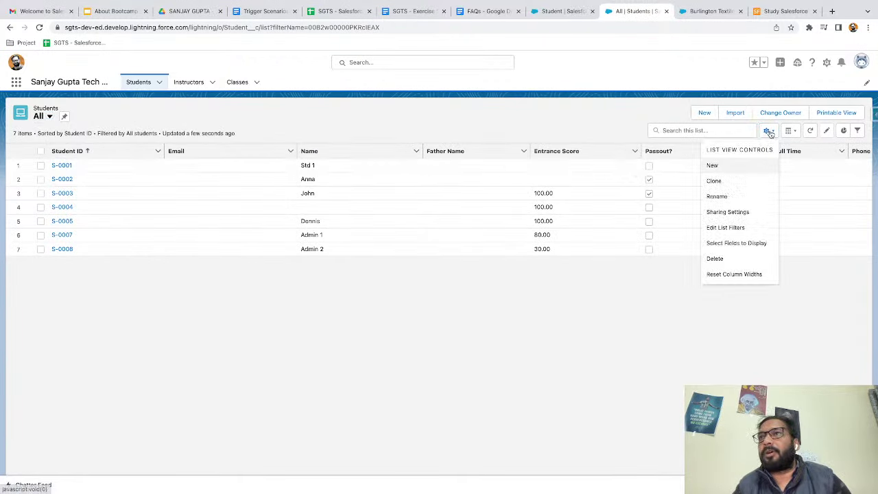
pyautogui.click(727, 244)
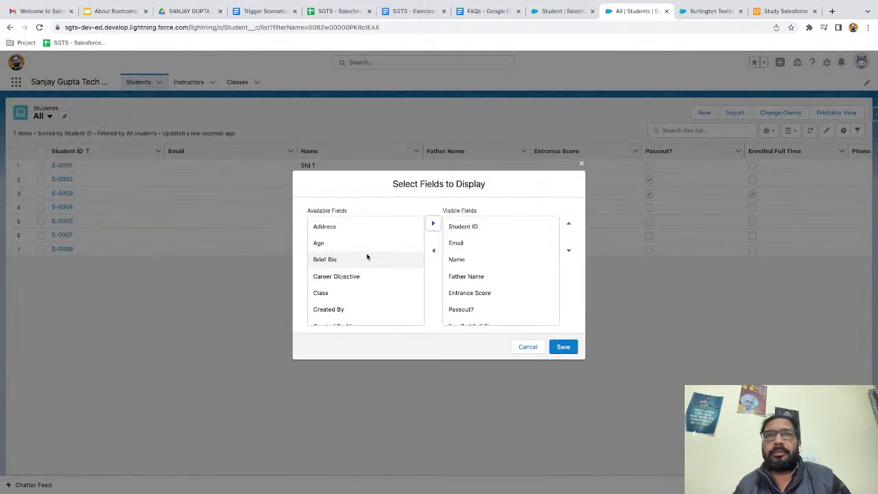
pyautogui.scroll(-1, 363, 255)
pyautogui.click(347, 269)
pyautogui.click(433, 224)
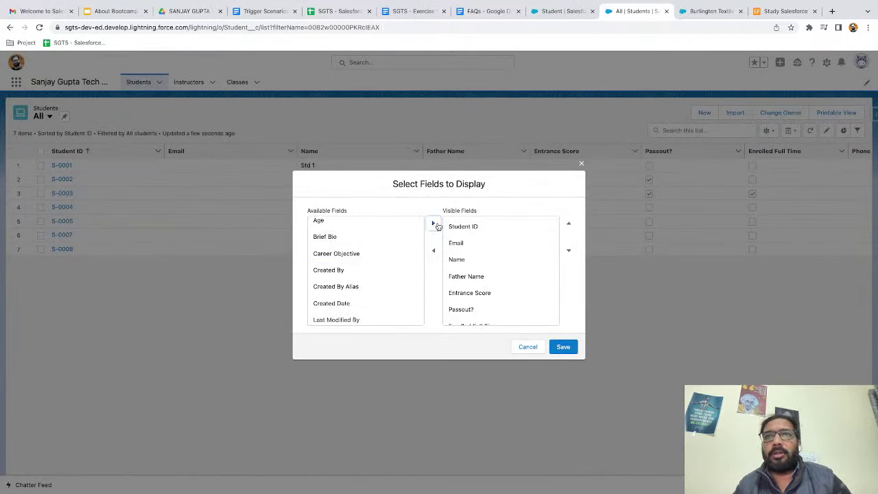
pyautogui.click(562, 347)
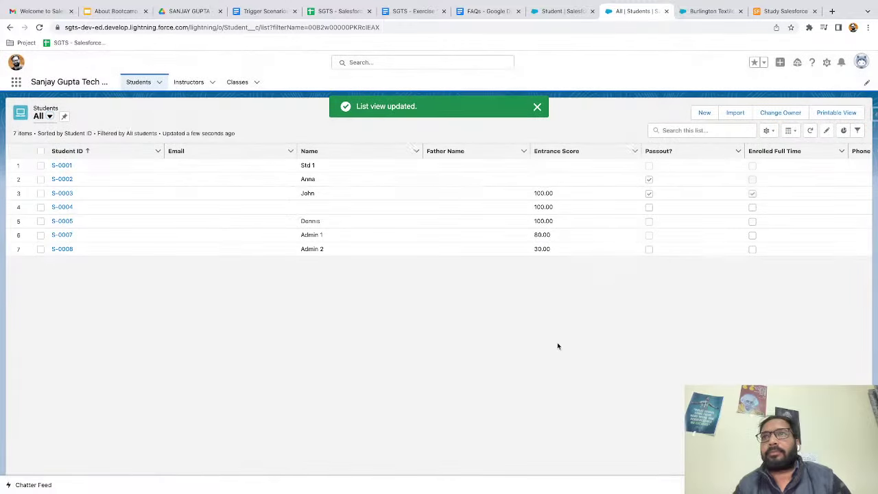
pyautogui.hscroll(3, 625, 221)
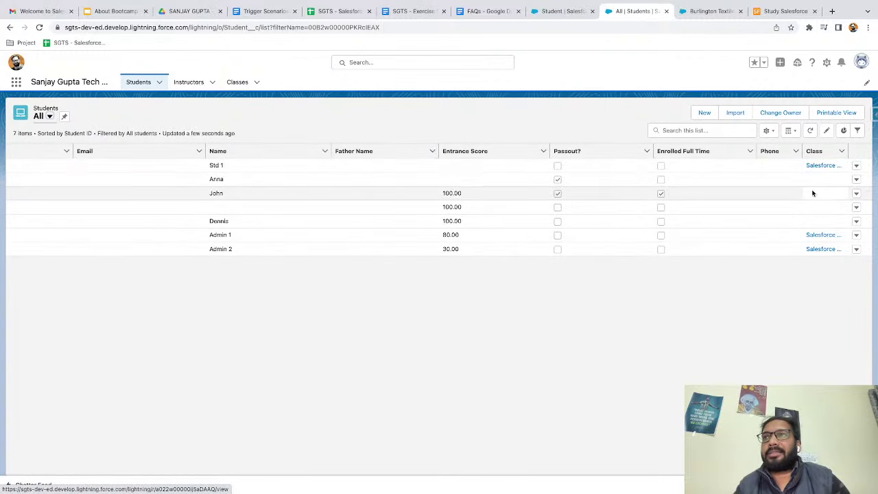
# Compare the master-detail error message in Setup with the existing student records, reading its full text on the required lookup conversion.
pyautogui.click(551, 11)
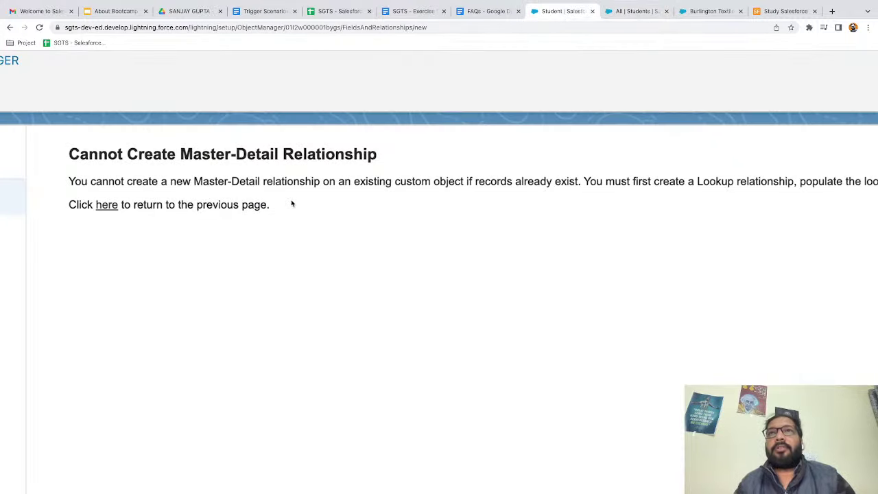
pyautogui.click(633, 12)
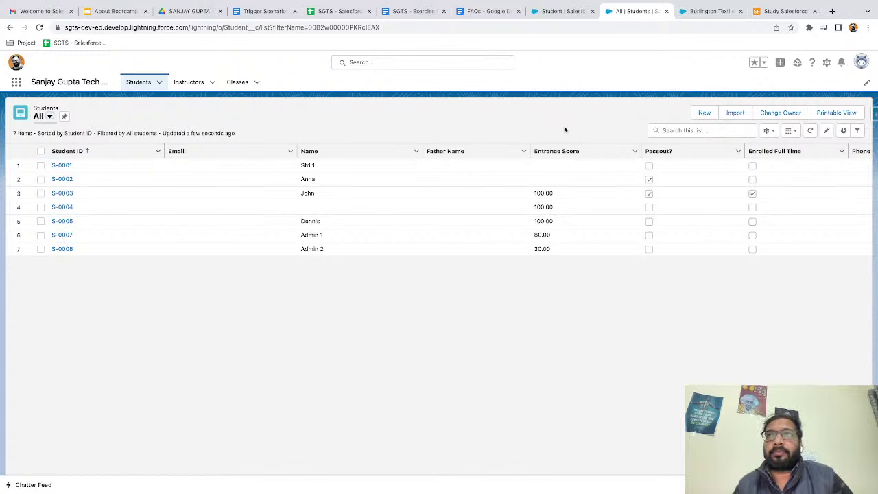
pyautogui.click(554, 15)
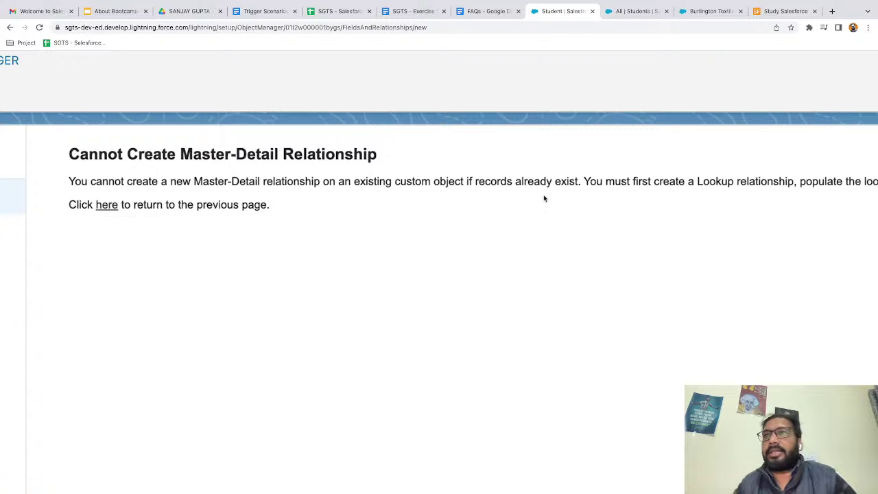
pyautogui.hscroll(5, 622, 190)
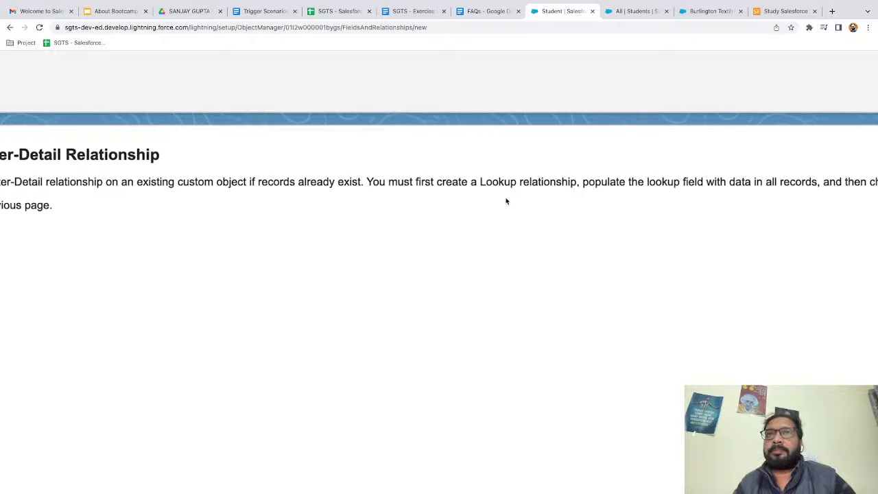
pyautogui.hscroll(3, 506, 200)
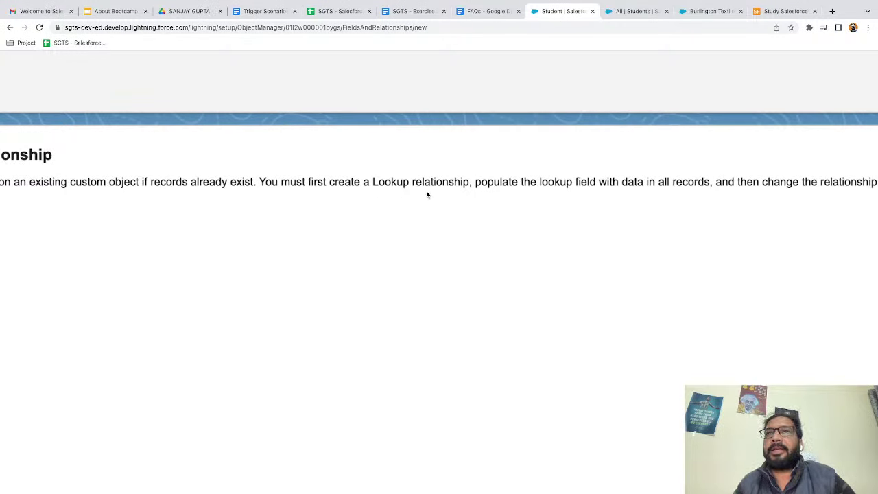
pyautogui.hscroll(2, 512, 199)
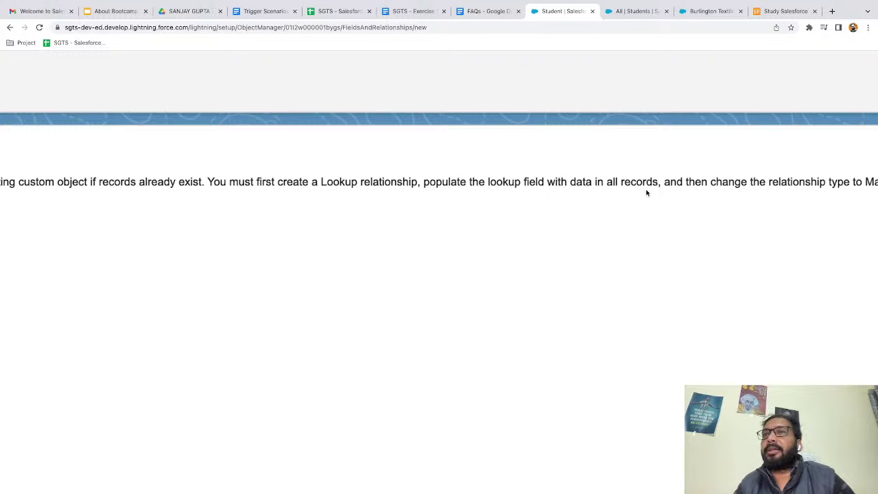
pyautogui.hscroll(2, 715, 193)
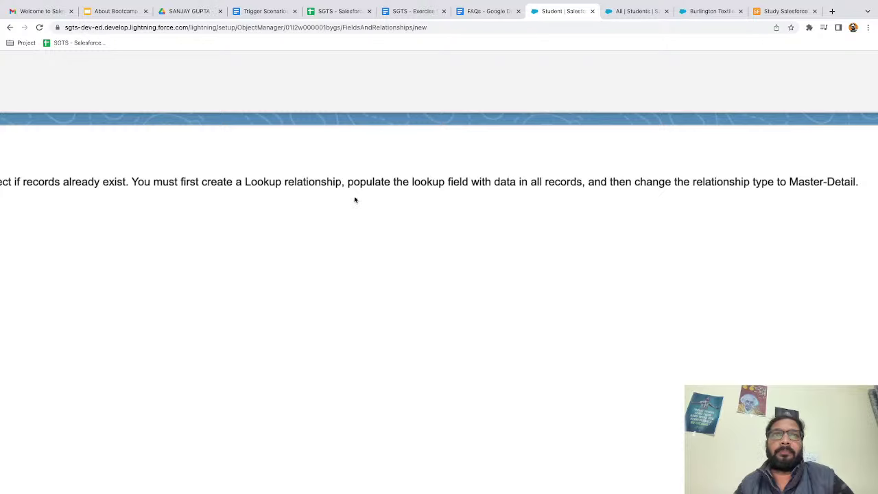
pyautogui.hscroll(-1, 355, 200)
pyautogui.hscroll(-2, 354, 200)
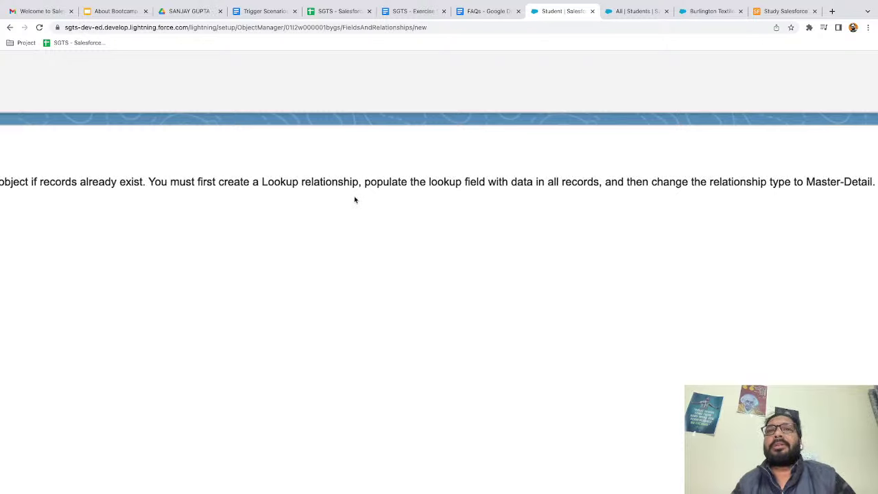
pyautogui.hscroll(-10, 355, 199)
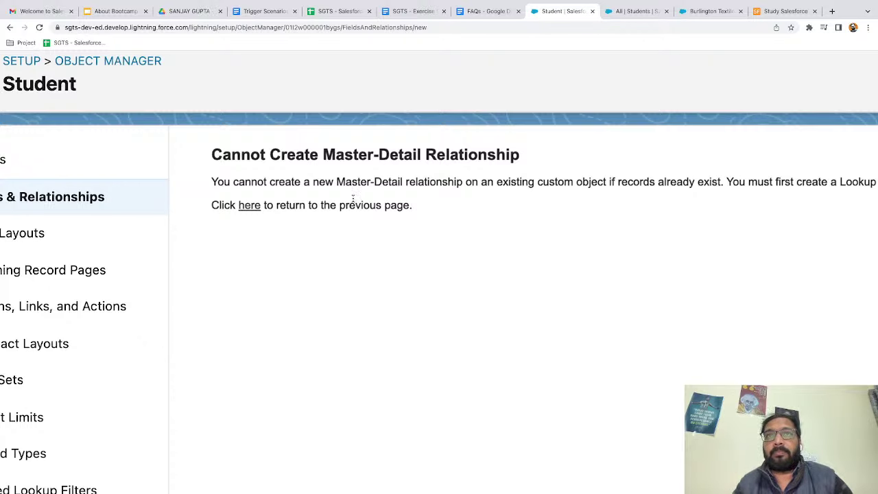
# Reread the master-detail error text and compare it with the Class values of the records in the All students list.
pyautogui.scroll(-3, 353, 199)
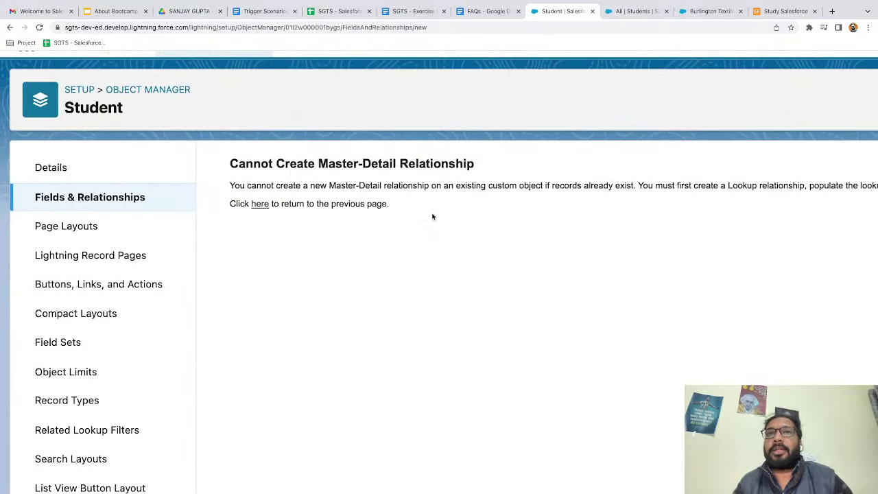
pyautogui.scroll(3, 433, 217)
pyautogui.hscroll(3, 433, 217)
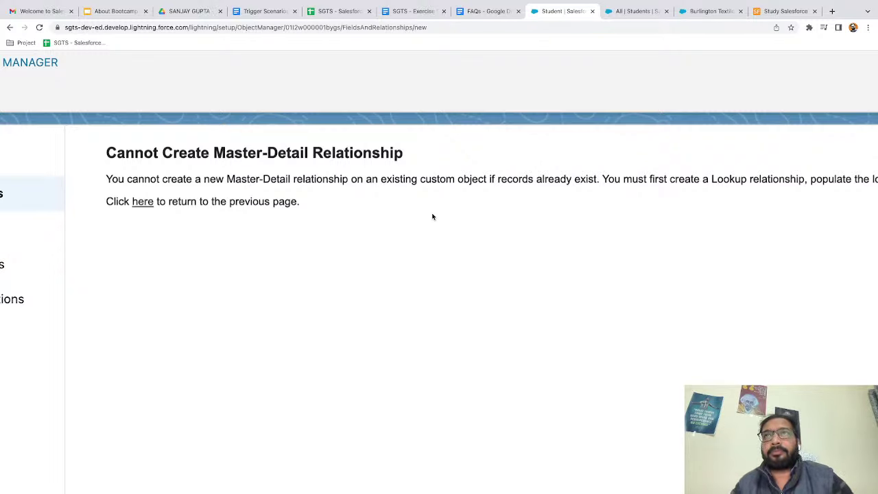
pyautogui.click(631, 11)
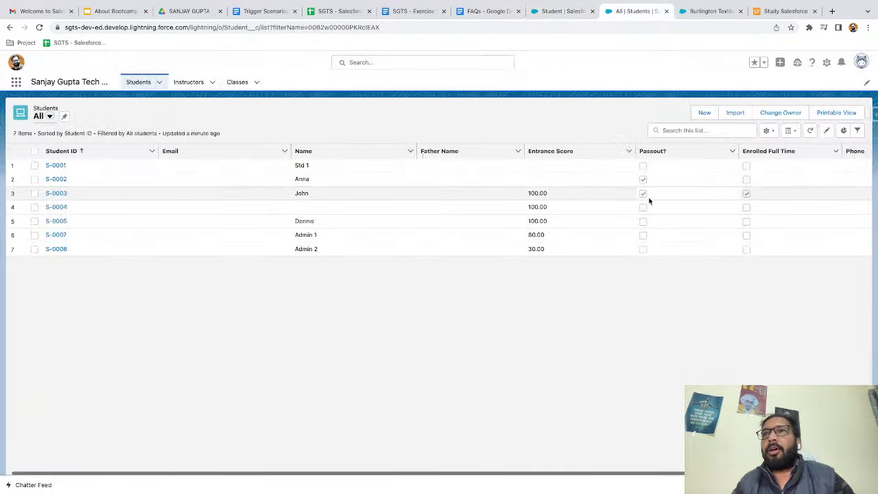
pyautogui.hscroll(3, 649, 200)
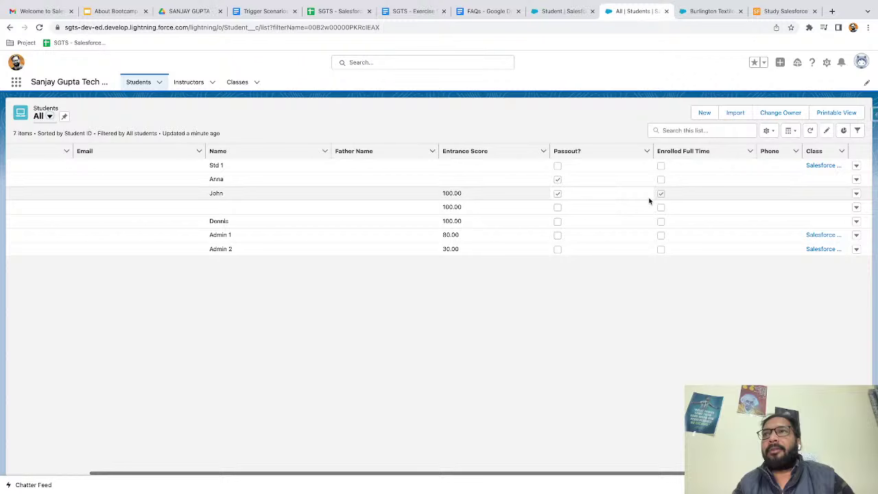
pyautogui.click(817, 183)
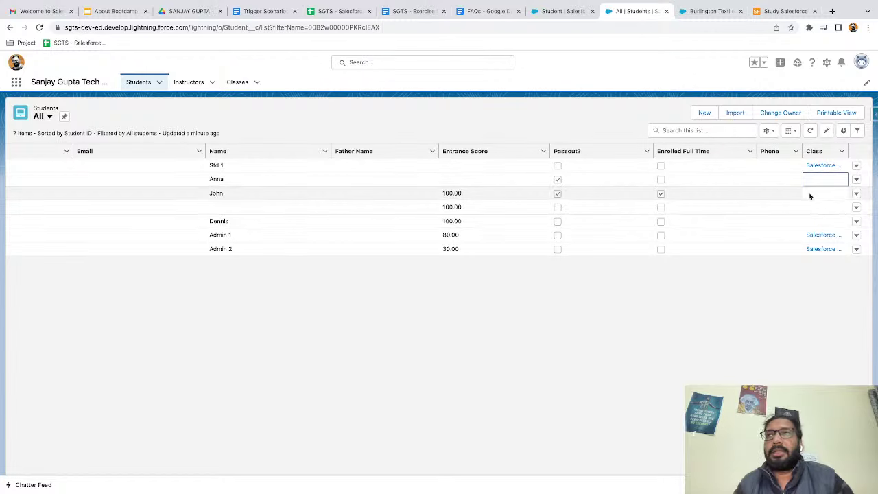
pyautogui.hscroll(-3, 530, 219)
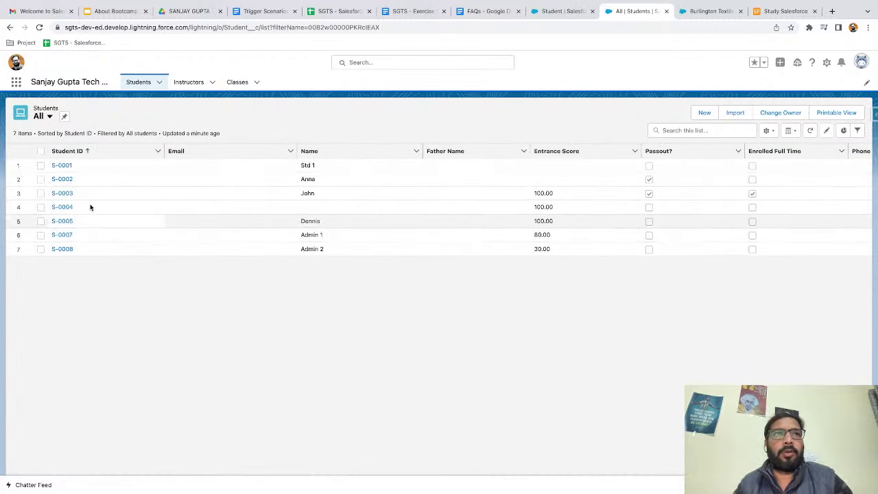
pyautogui.hscroll(3, 411, 208)
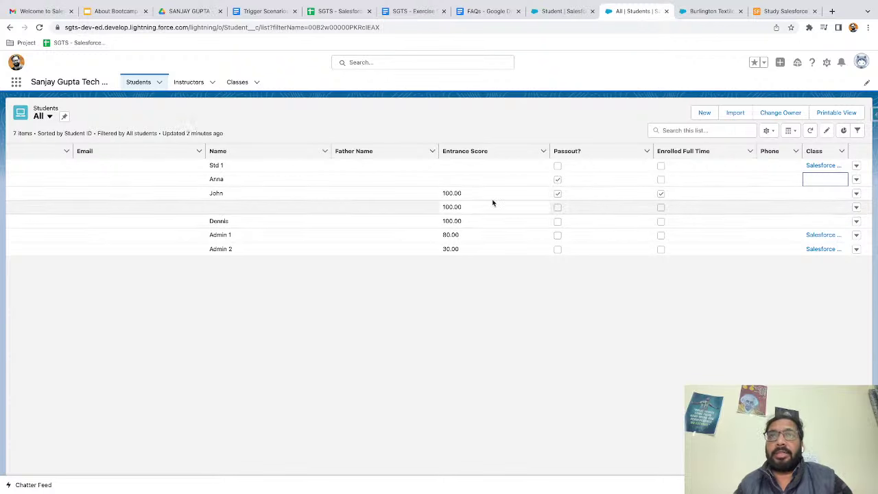
pyautogui.hscroll(-1, 492, 203)
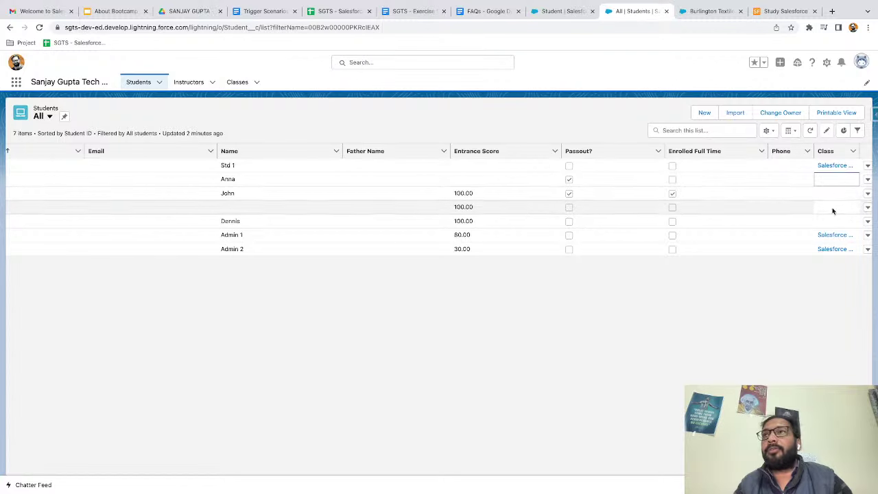
# Return to the Student object's fields in Setup and open the definition of the Class lookup field.
pyautogui.click(567, 14)
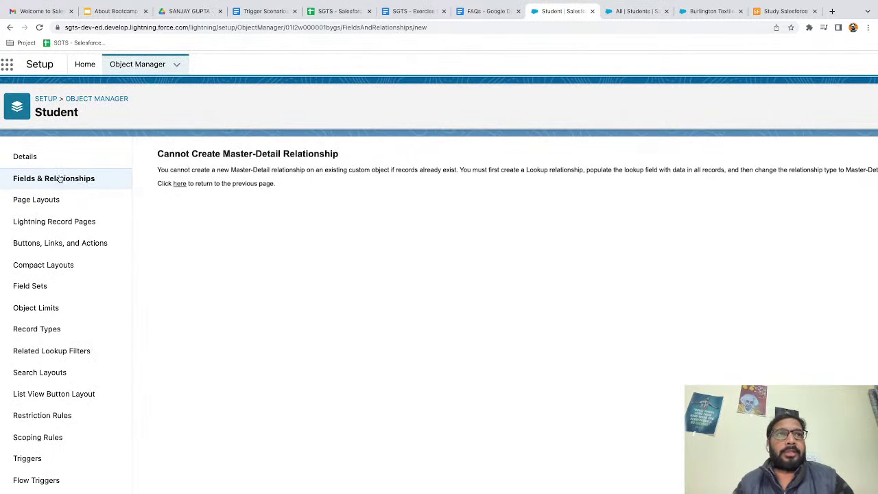
pyautogui.click(59, 179)
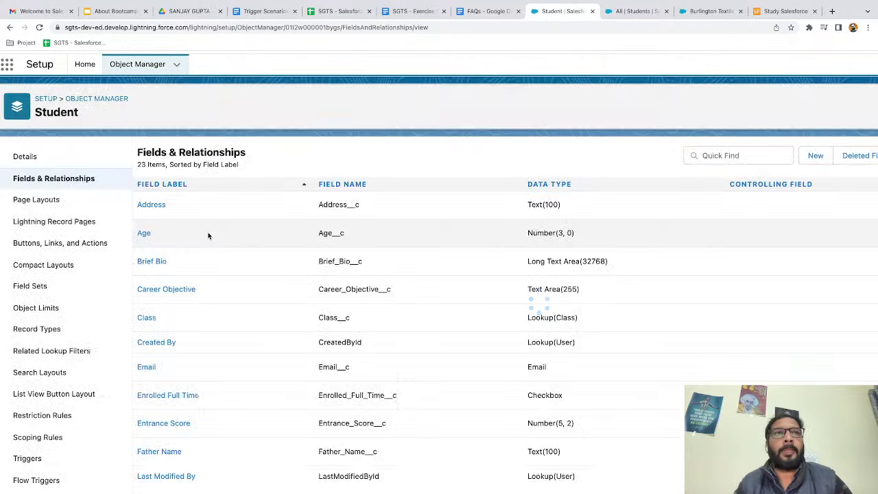
pyautogui.scroll(-1, 398, 304)
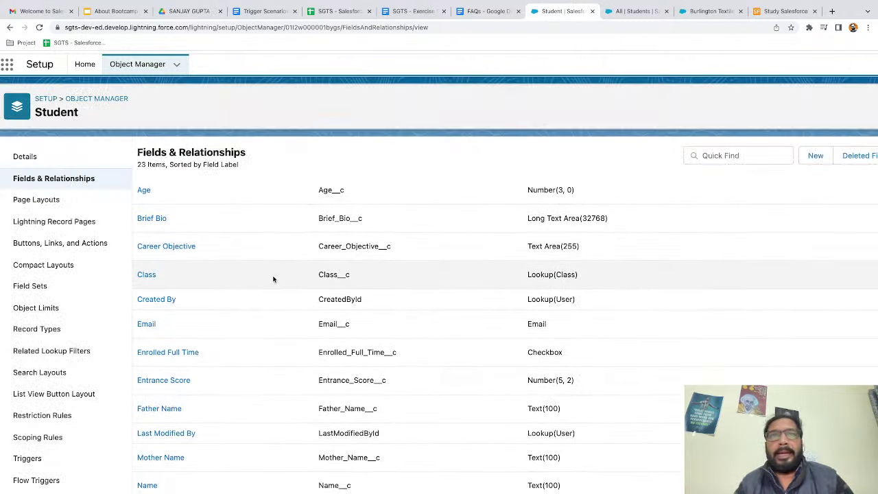
pyautogui.click(147, 275)
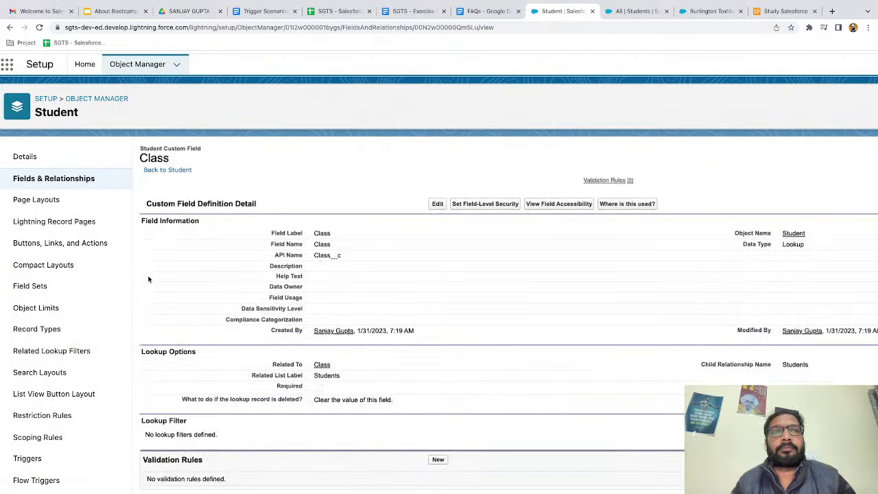
# Try to change the Class field's type to Master-Detail Relationship, keeping its label and Read/Write sharing setting, and read the resulting message.
pyautogui.click(437, 204)
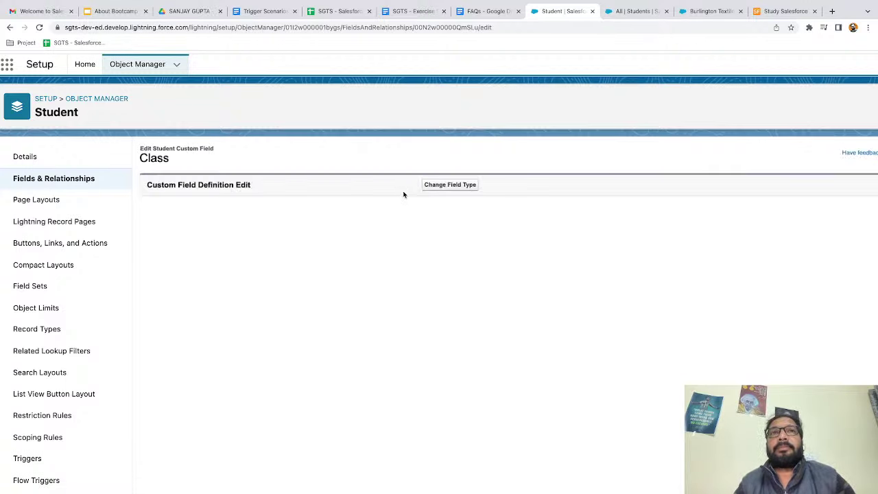
pyautogui.click(445, 186)
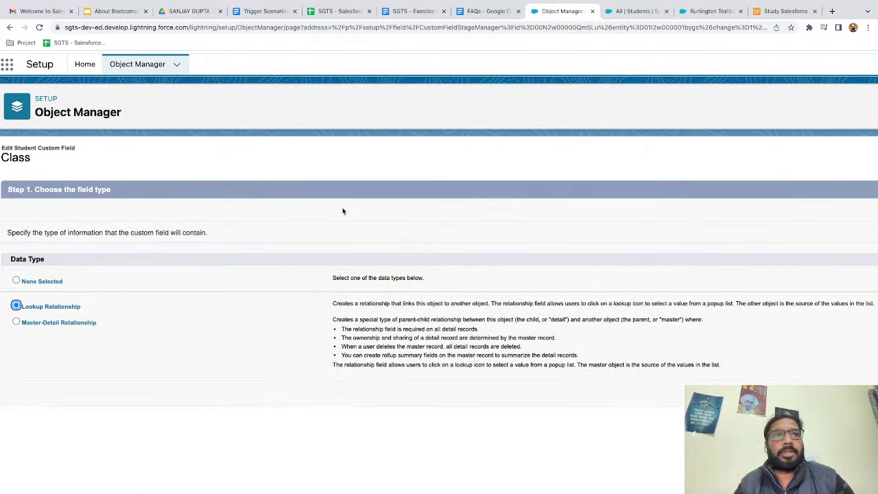
pyautogui.click(25, 323)
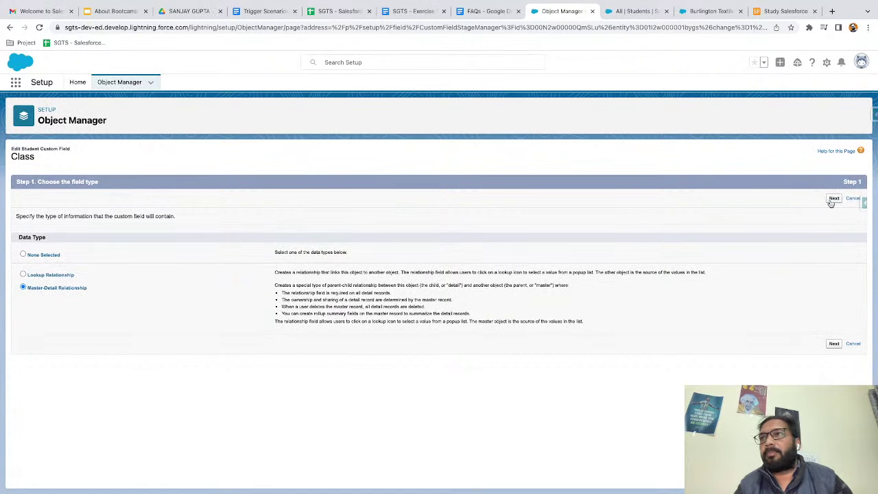
pyautogui.click(833, 199)
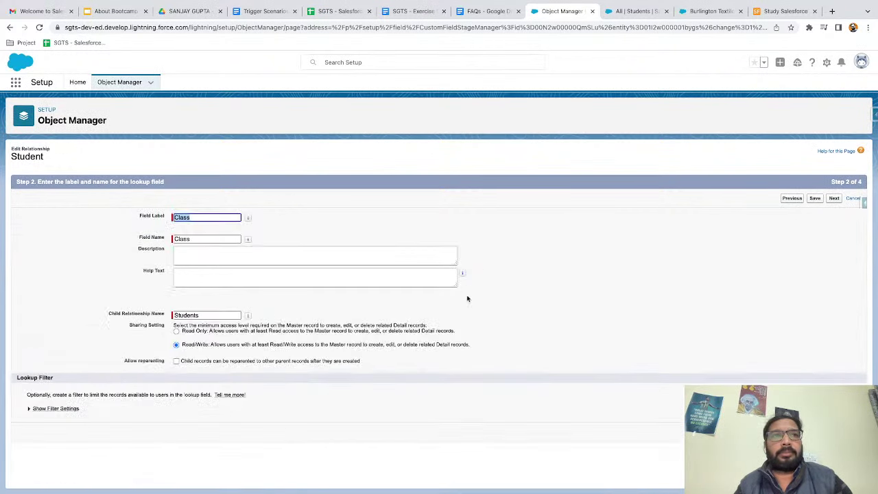
pyautogui.click(815, 198)
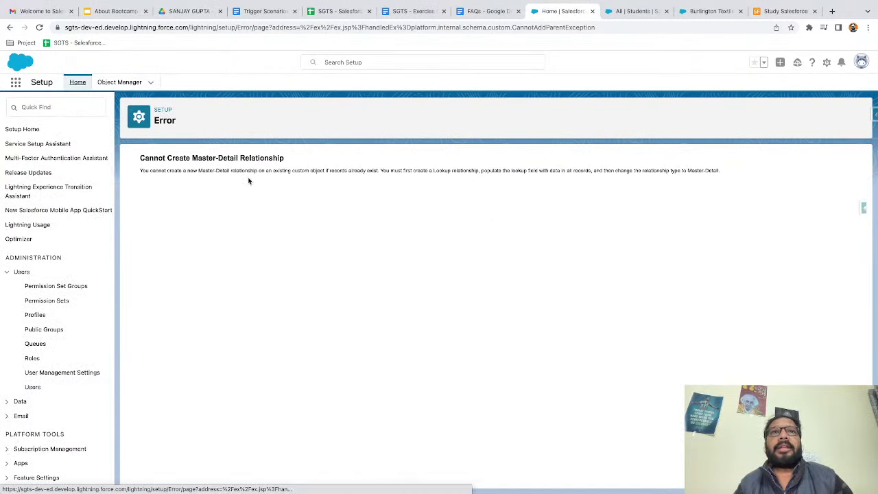
pyautogui.scroll(3, 248, 181)
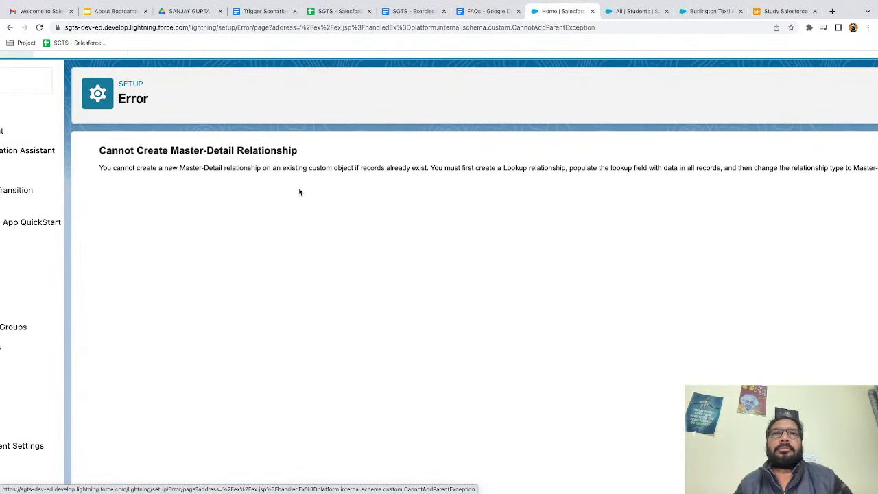
pyautogui.scroll(-3, 272, 170)
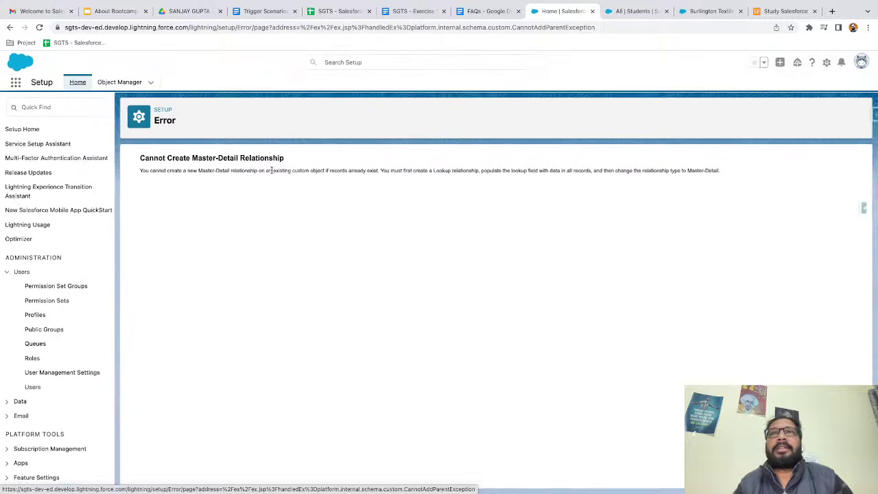
# Open student S-0002 from the All students list, set its Class to Salesforce Dev, and save the record.
pyautogui.click(639, 12)
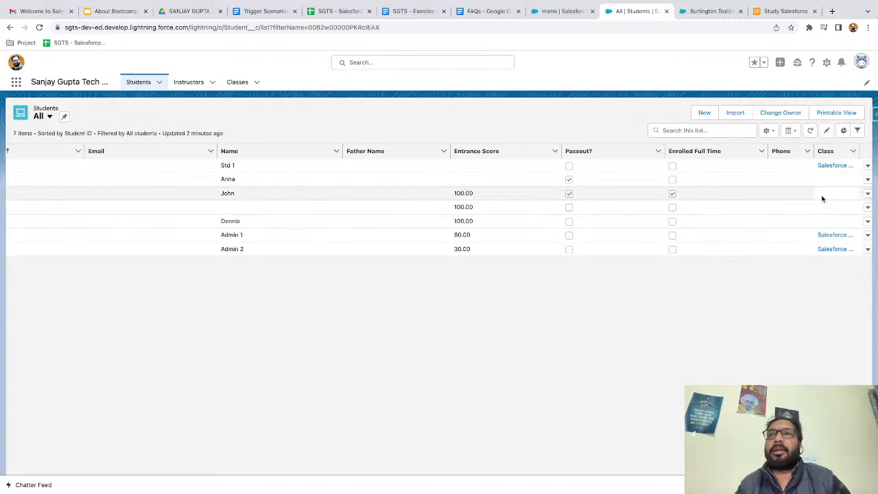
pyautogui.hscroll(-3, 237, 201)
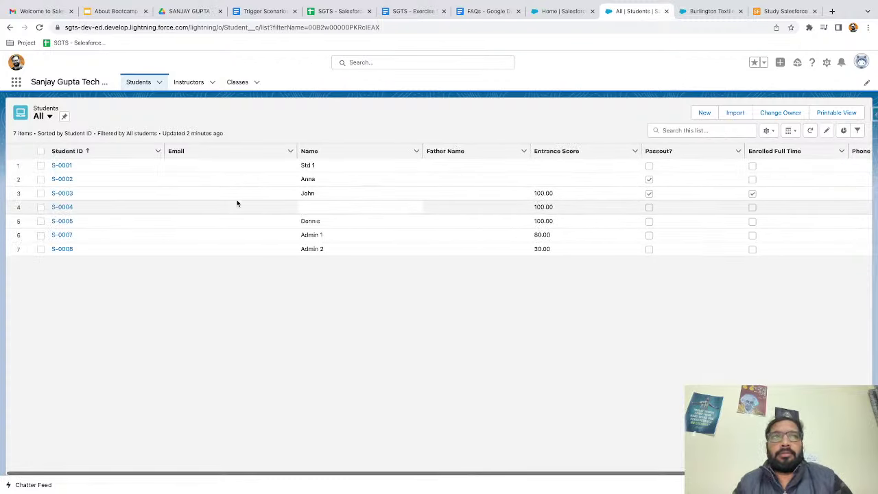
pyautogui.click(63, 179)
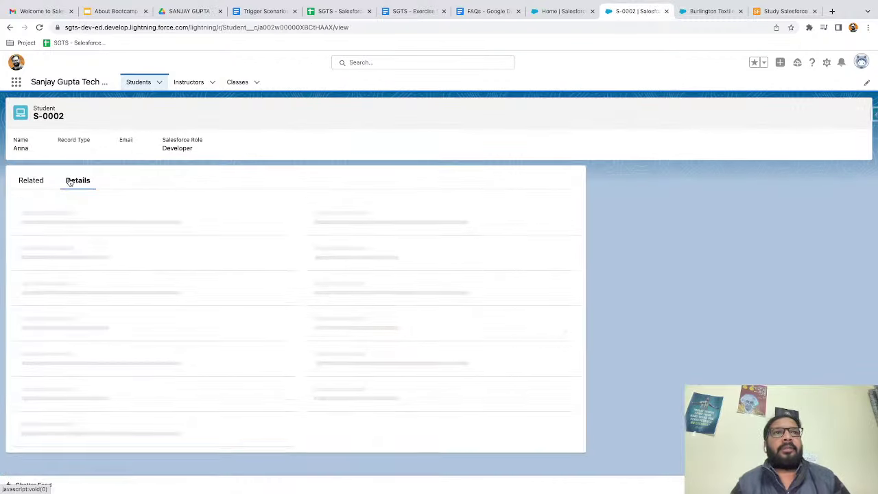
pyautogui.scroll(-2, 126, 341)
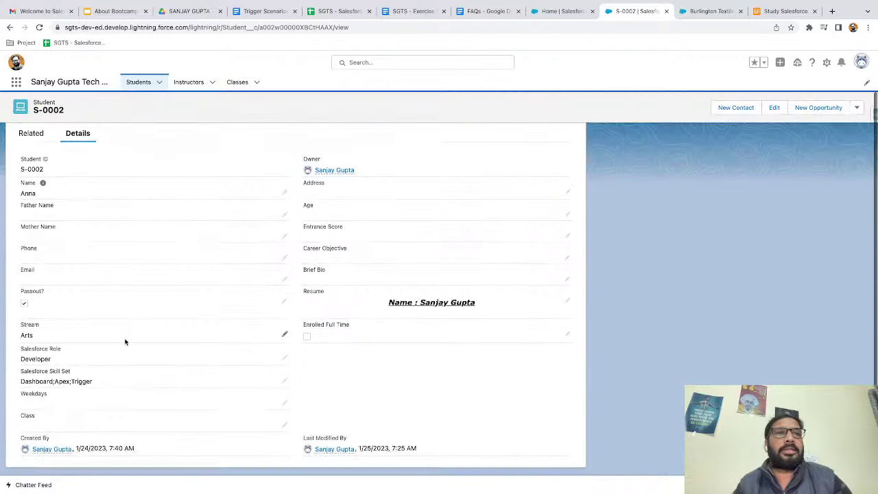
pyautogui.click(285, 427)
pyautogui.click(69, 425)
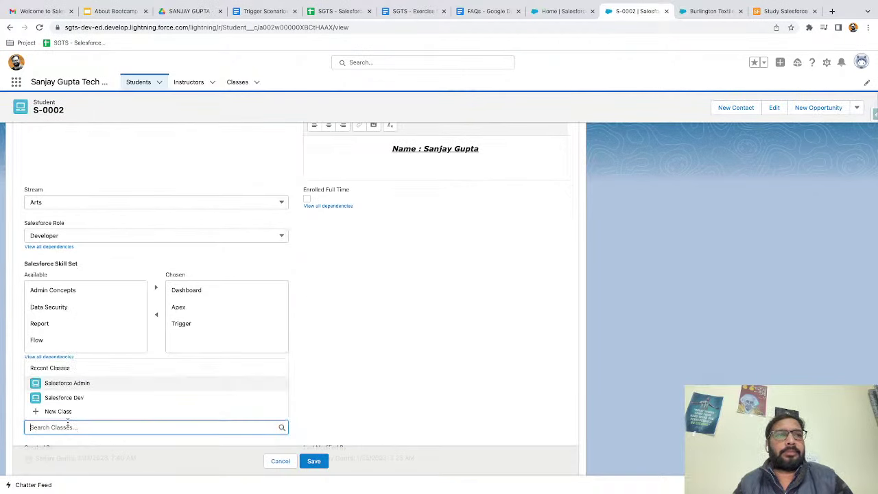
pyautogui.click(68, 402)
pyautogui.click(314, 461)
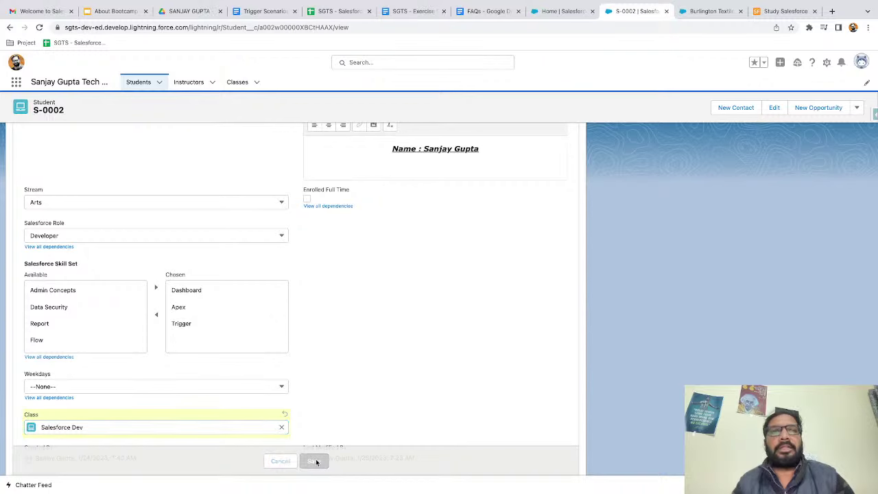
# Return to the Students list and display it in the All view.
pyautogui.click(138, 83)
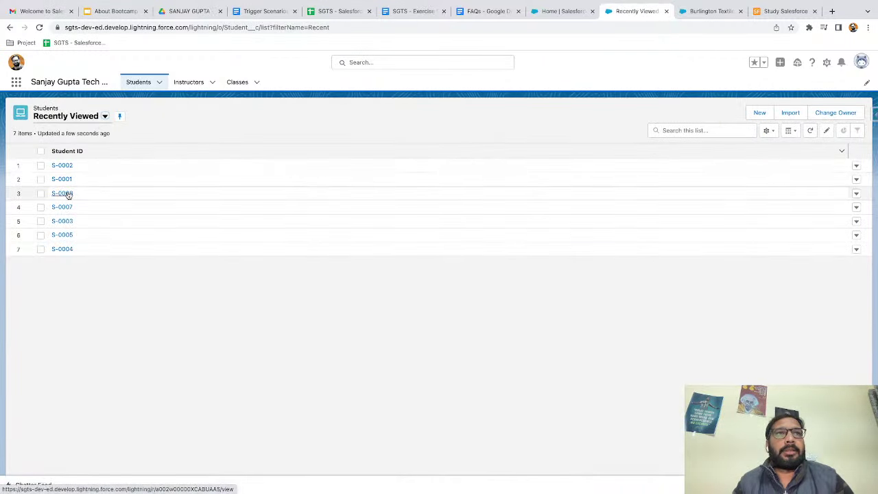
pyautogui.click(94, 117)
pyautogui.click(83, 148)
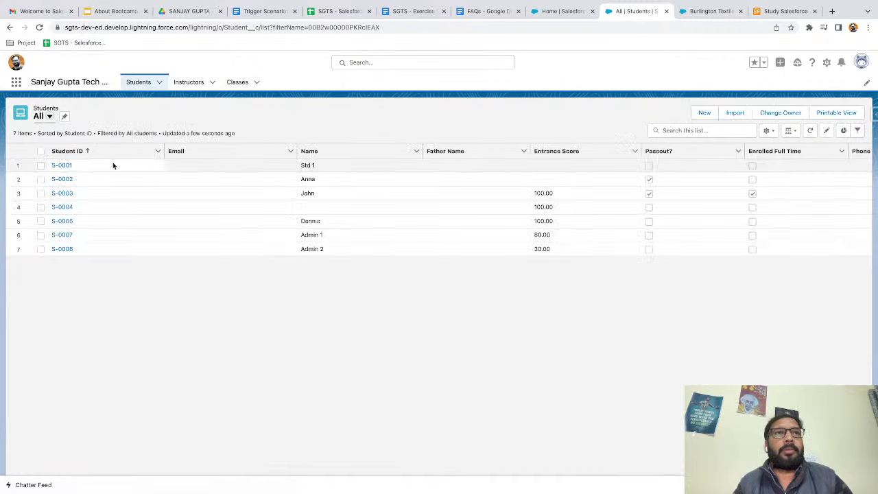
# Narrow the Enrolled Full Time, Entrance Score and Phone columns, widen the Class column, and pin the All list view.
pyautogui.hscroll(3, 468, 192)
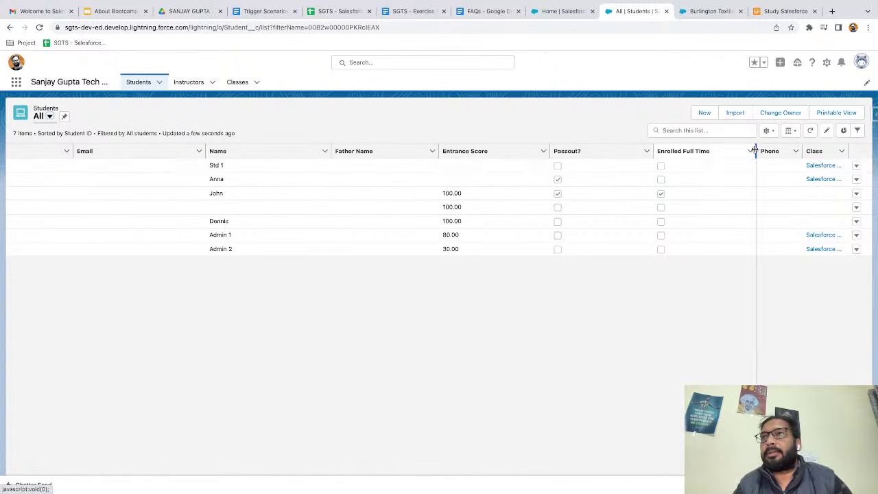
pyautogui.moveTo(754, 149); pyautogui.dragTo(726, 150)
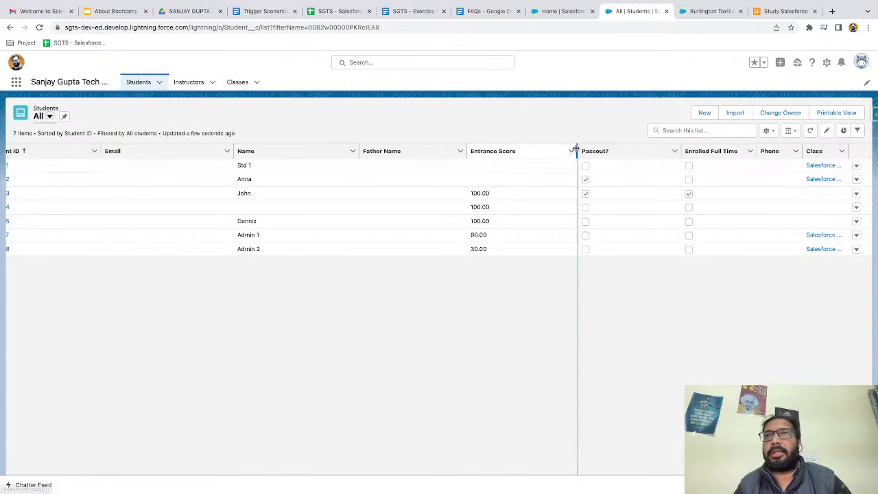
pyautogui.moveTo(575, 150); pyautogui.dragTo(529, 149)
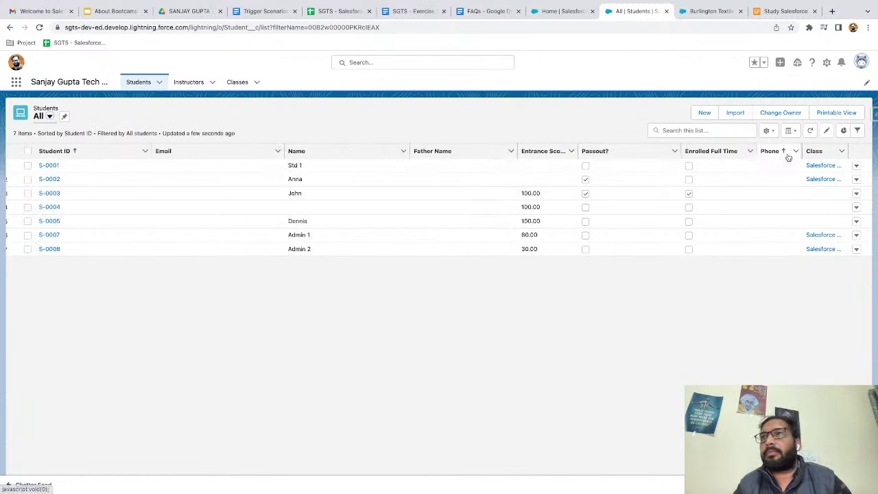
pyautogui.moveTo(801, 151); pyautogui.dragTo(783, 151)
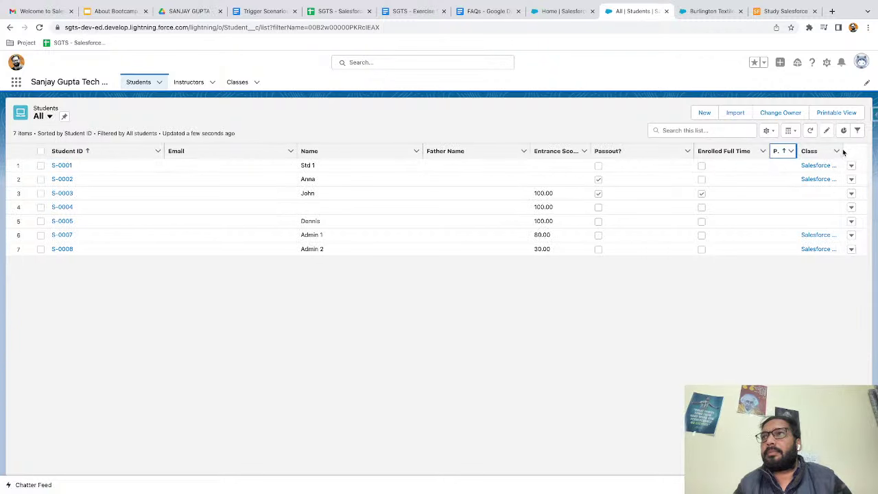
pyautogui.moveTo(844, 151); pyautogui.dragTo(861, 152)
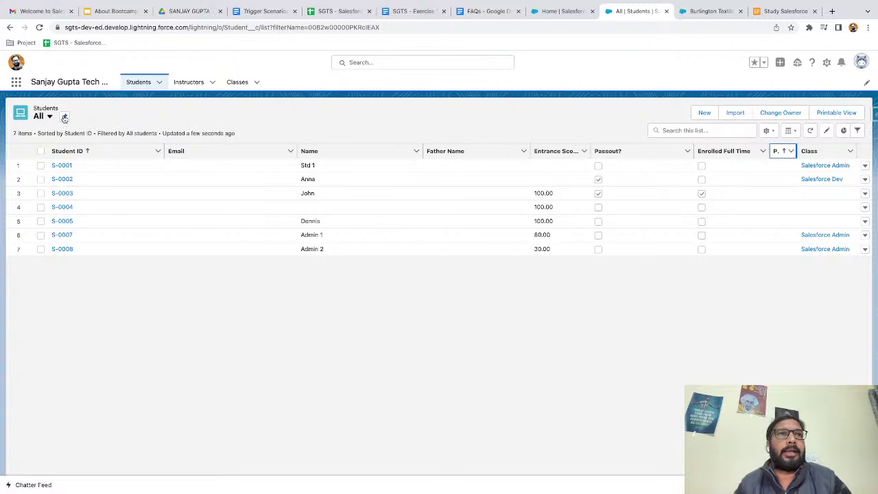
pyautogui.click(65, 118)
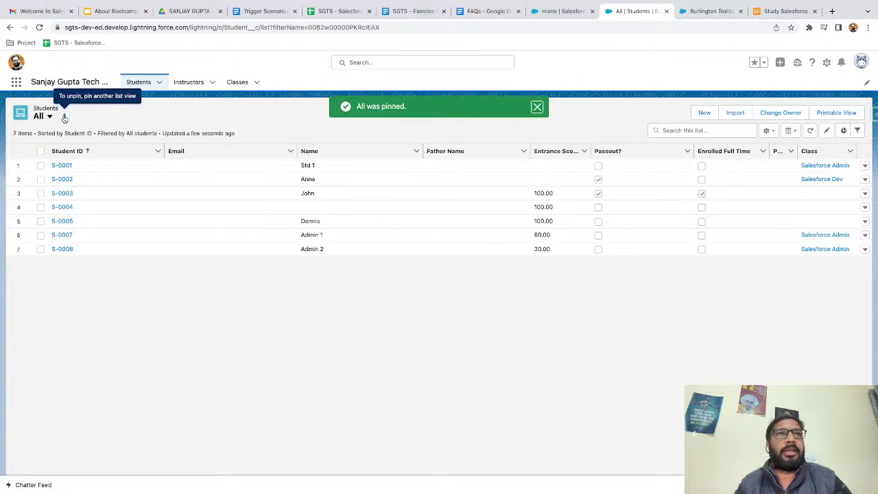
# Open student S-0003, set its Class to Salesforce Dev, and save the record.
pyautogui.click(65, 194)
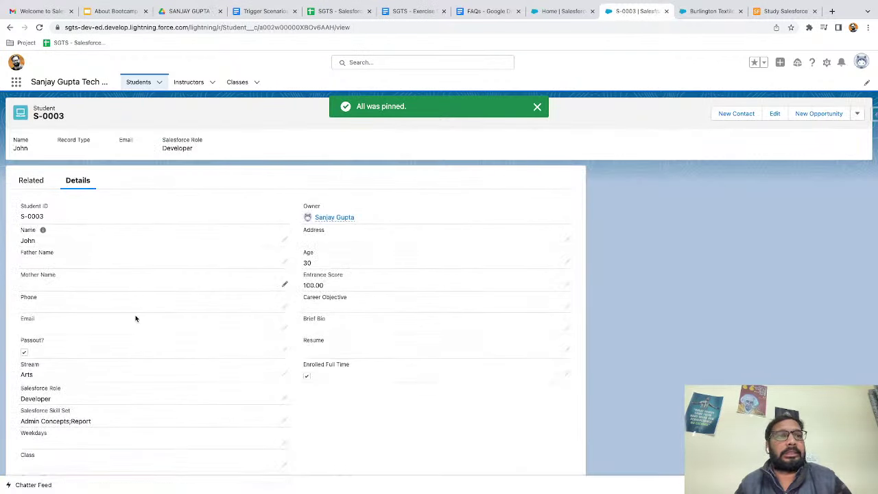
pyautogui.scroll(-1, 221, 385)
pyautogui.click(285, 425)
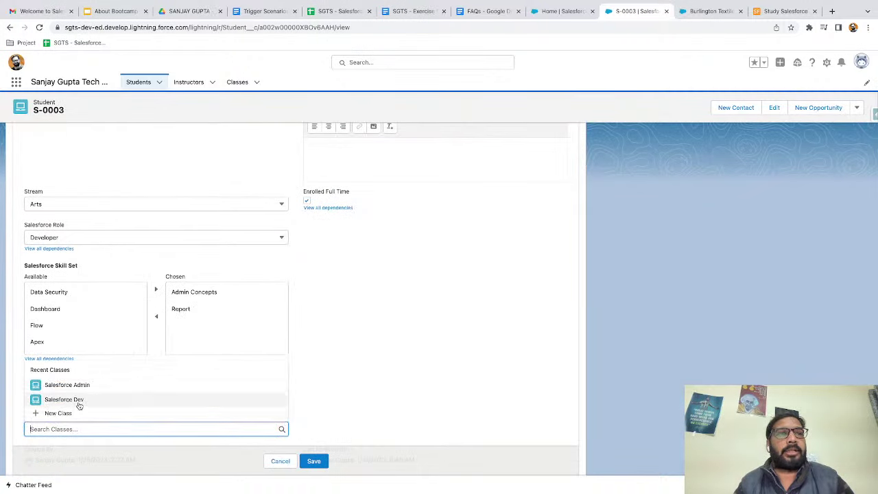
pyautogui.click(76, 401)
pyautogui.click(309, 467)
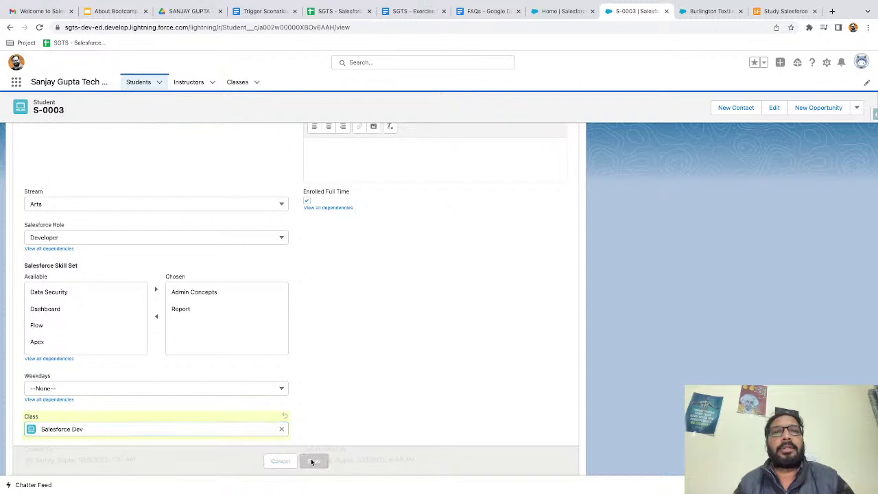
# Return to the Students list, open student S-0004, and open its Class field for editing.
pyautogui.click(138, 82)
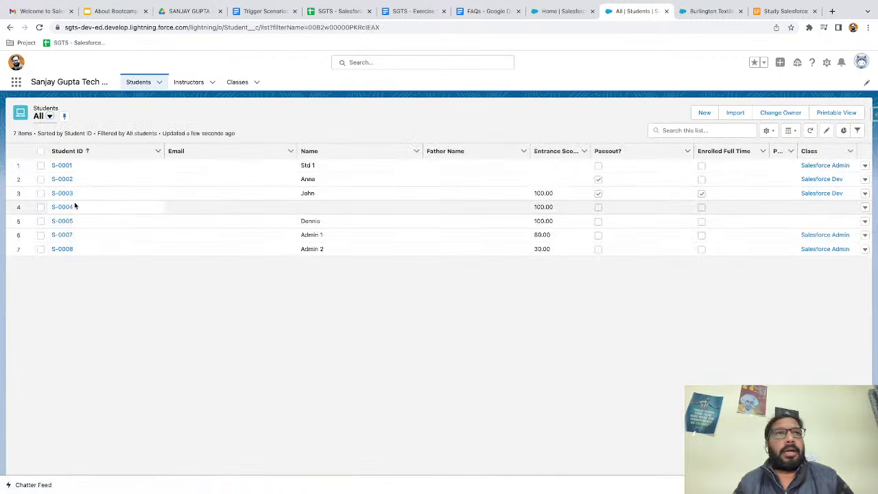
pyautogui.click(68, 207)
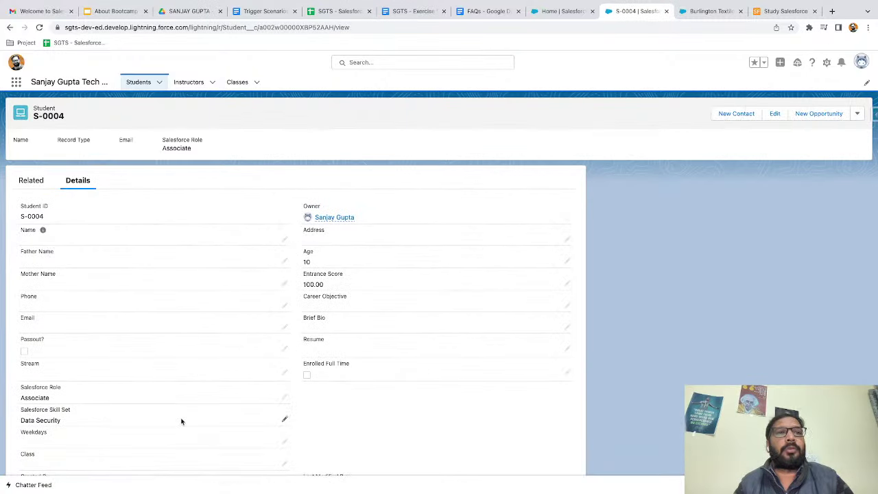
pyautogui.scroll(-1, 181, 421)
pyautogui.click(284, 426)
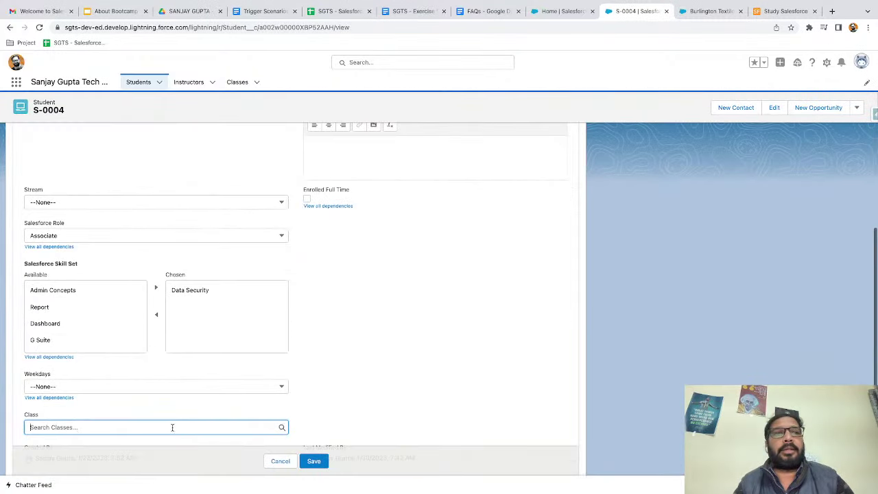
# Assign the Salesforce Dev class to student records S-0004 and S-0005, saving each record.
pyautogui.click(59, 398)
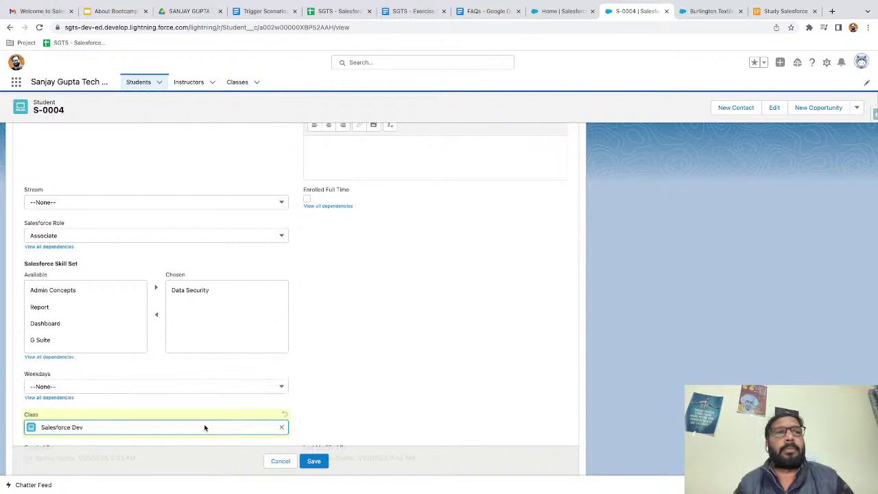
pyautogui.click(312, 457)
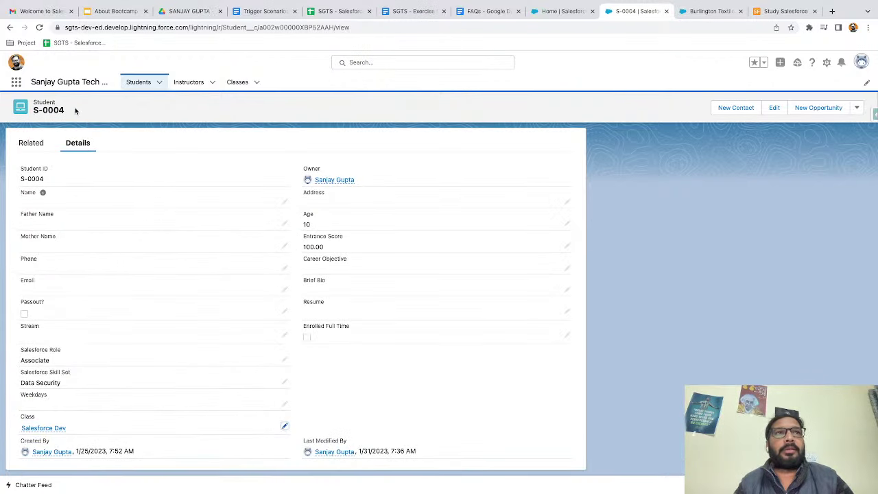
pyautogui.click(139, 83)
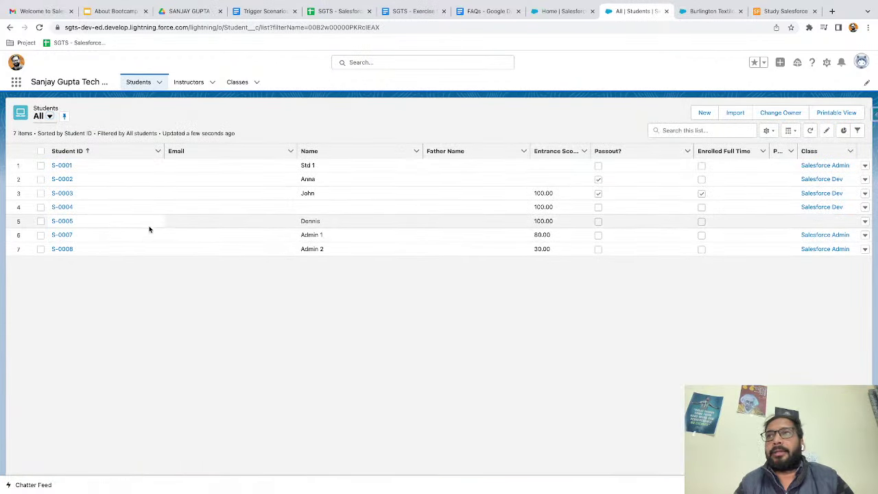
pyautogui.click(65, 222)
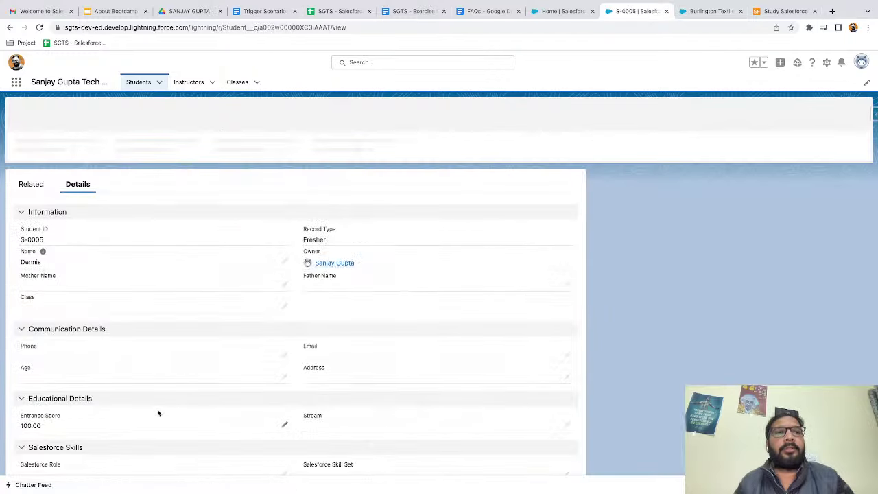
pyautogui.click(284, 301)
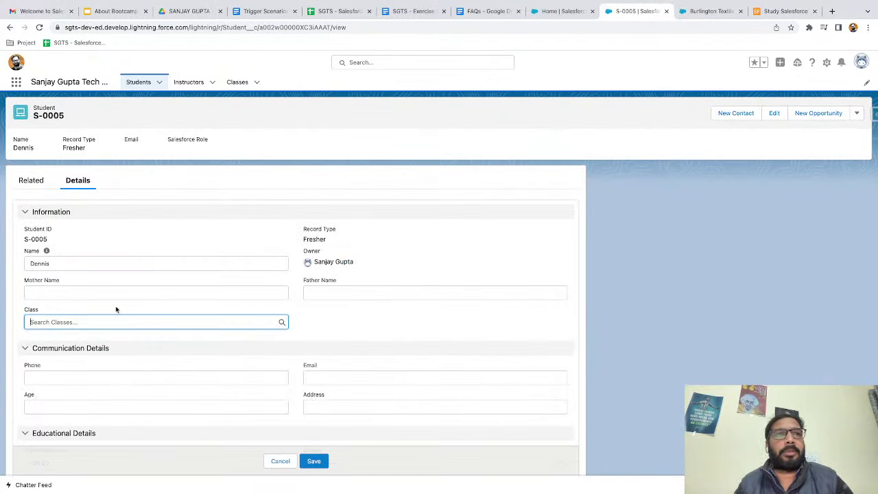
pyautogui.click(89, 369)
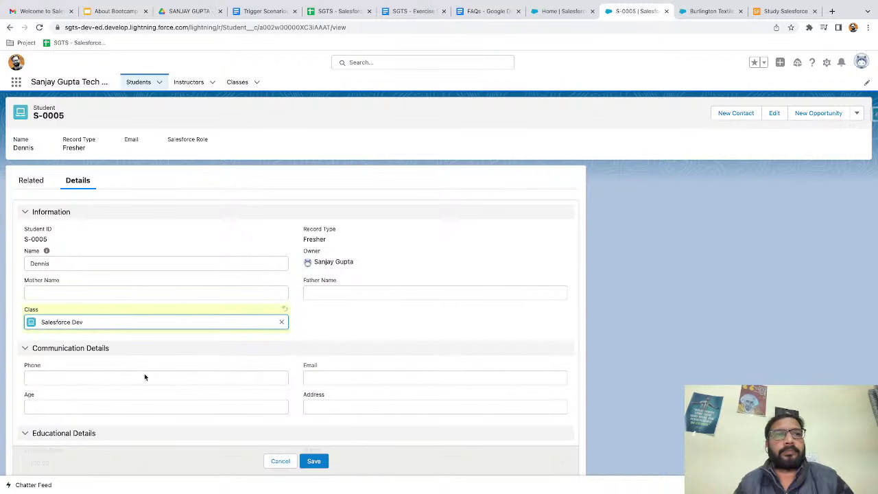
pyautogui.click(307, 459)
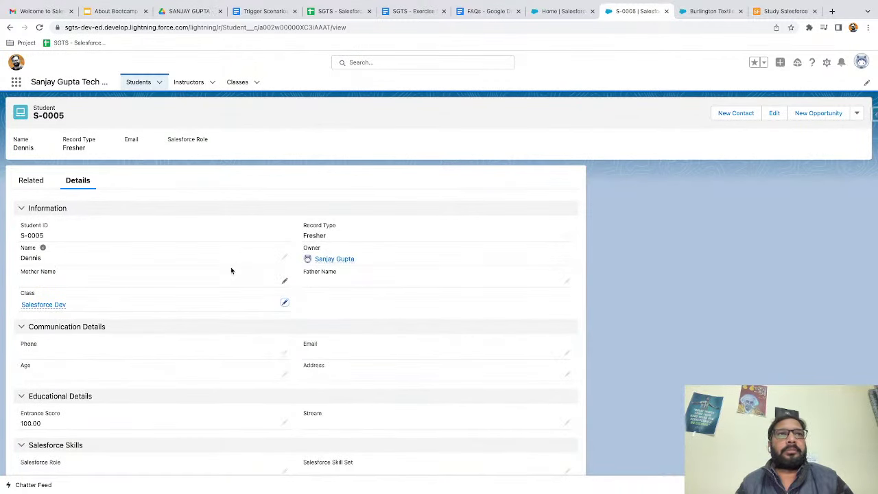
# Review the related students of the Salesforce Admin and Salesforce Dev classes, and check the class assignments across all students.
pyautogui.click(238, 82)
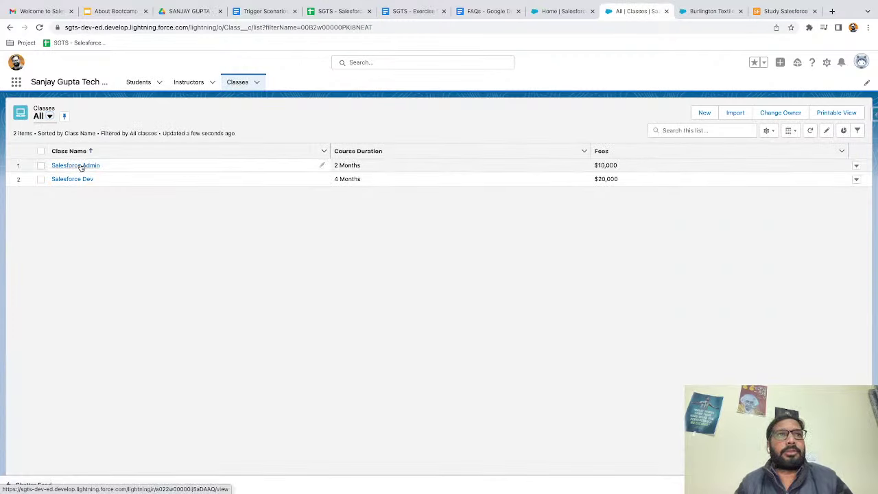
pyautogui.click(85, 166)
pyautogui.click(32, 150)
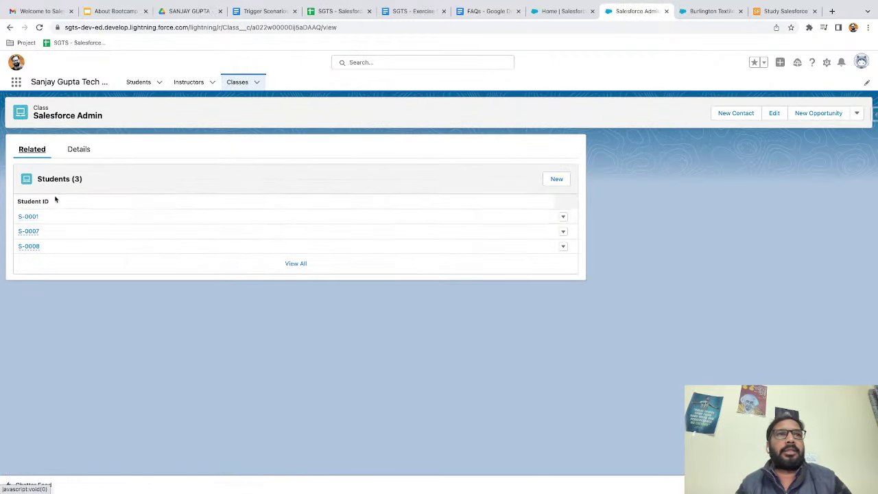
pyautogui.click(238, 83)
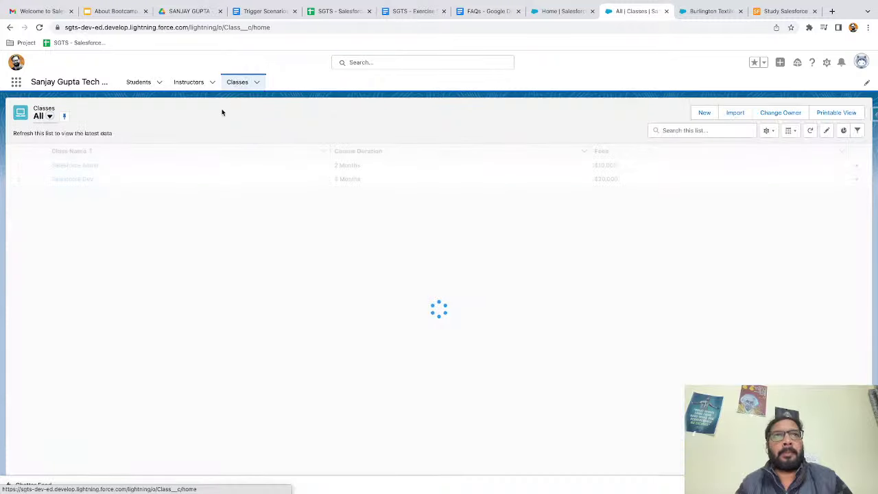
pyautogui.click(88, 179)
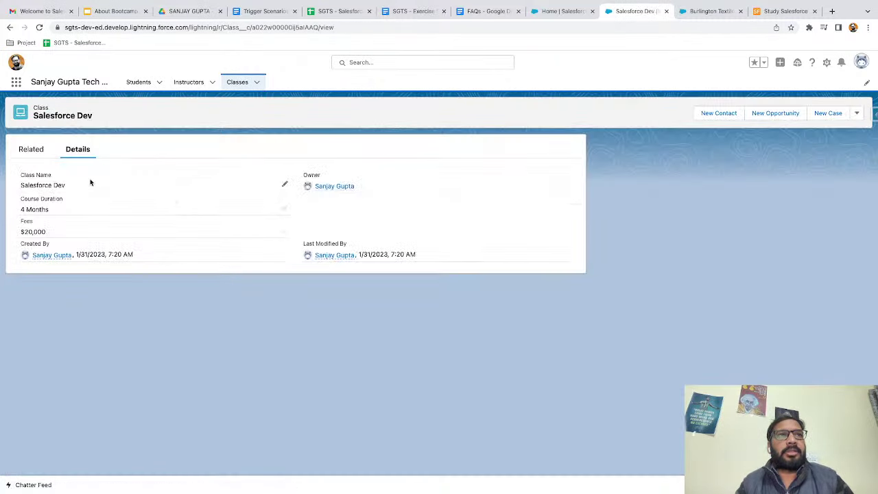
pyautogui.click(42, 151)
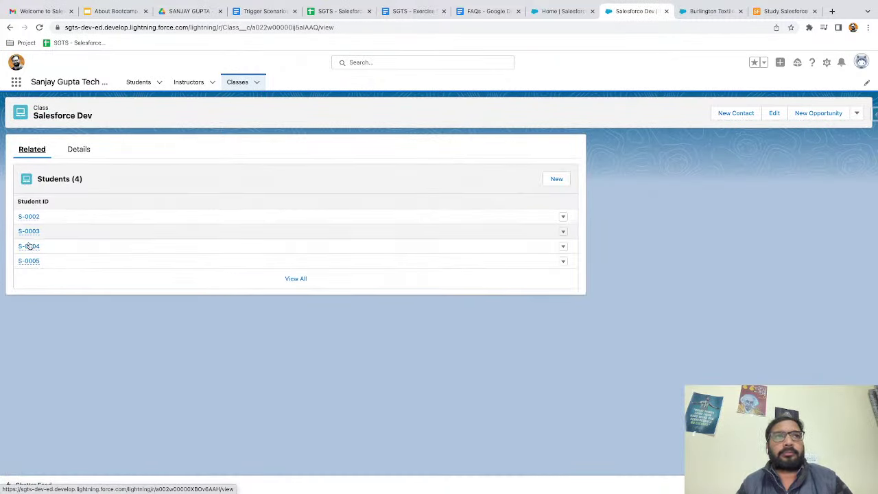
pyautogui.click(141, 83)
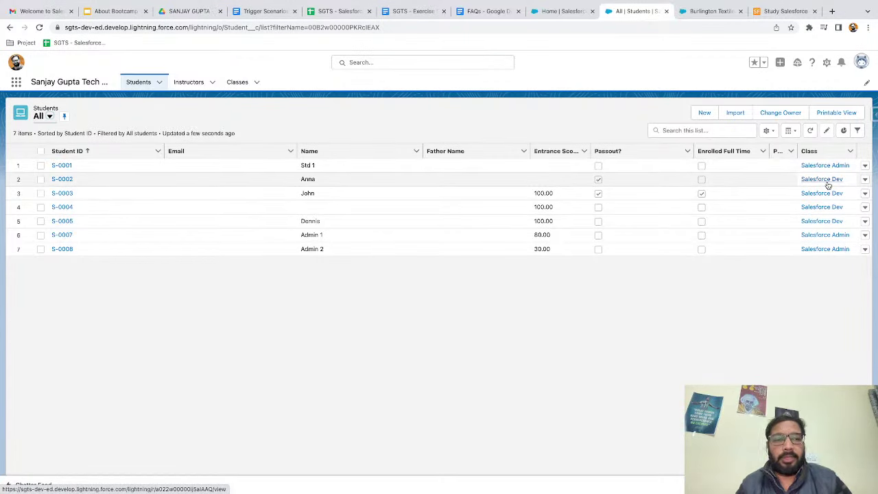
# Change the field type of the Student object's Class field to Master-Detail Relationship and save it with Read/Write sharing.
pyautogui.click(580, 15)
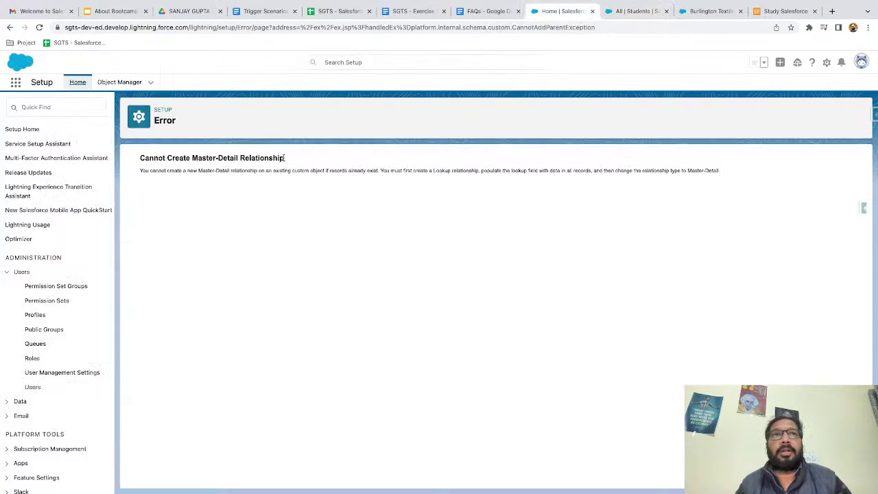
pyautogui.click(9, 28)
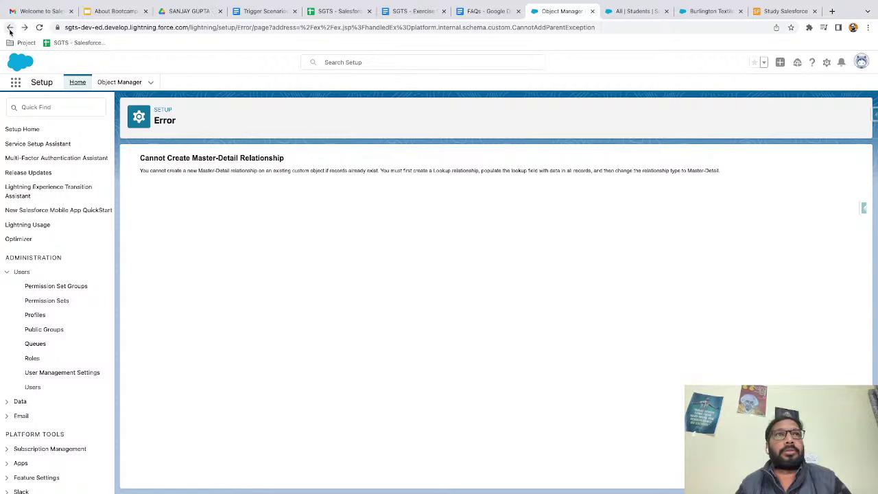
pyautogui.click(10, 29)
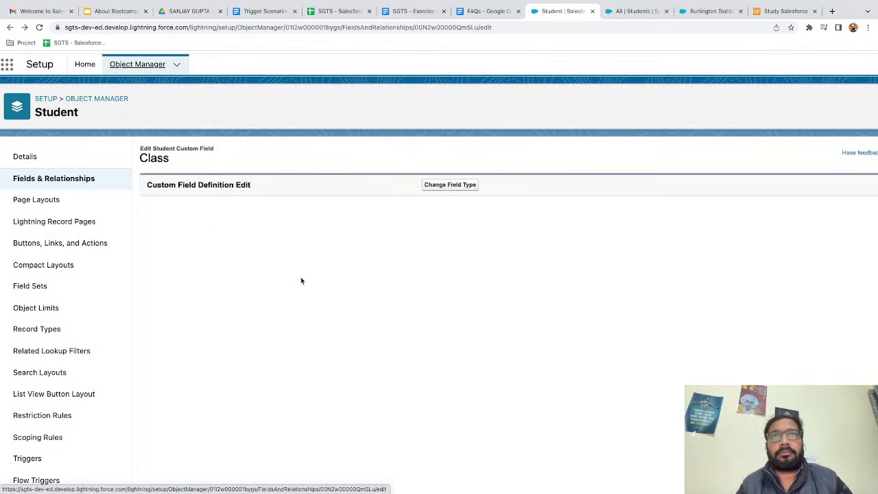
pyautogui.click(455, 185)
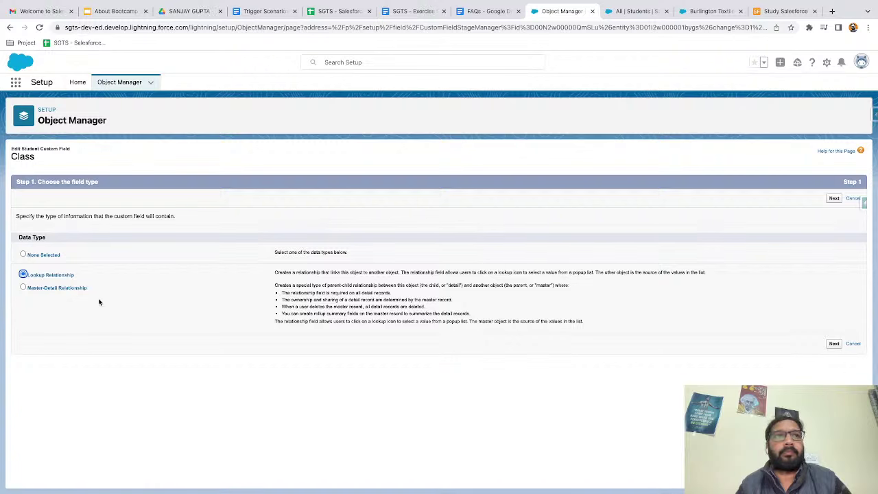
pyautogui.click(833, 200)
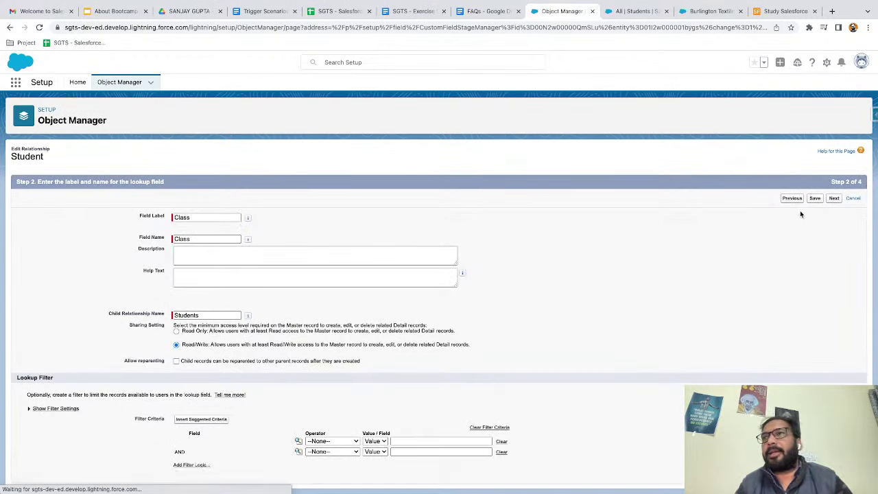
pyautogui.click(817, 199)
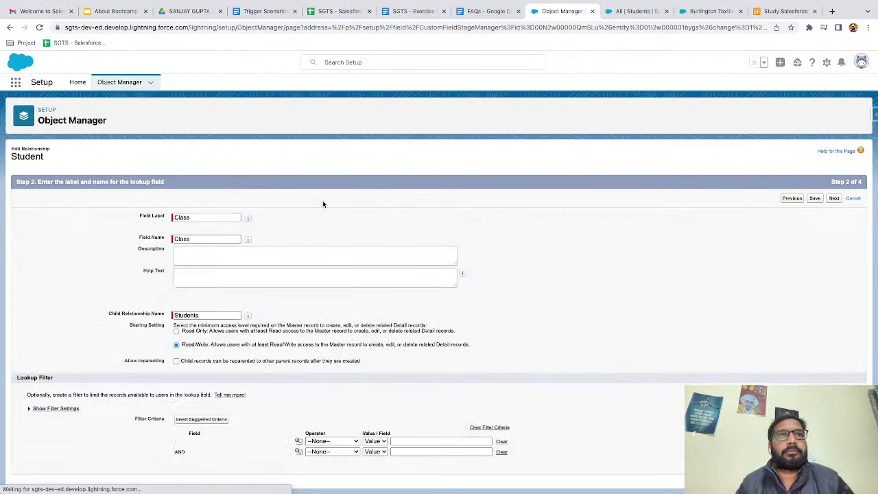
pyautogui.click(815, 199)
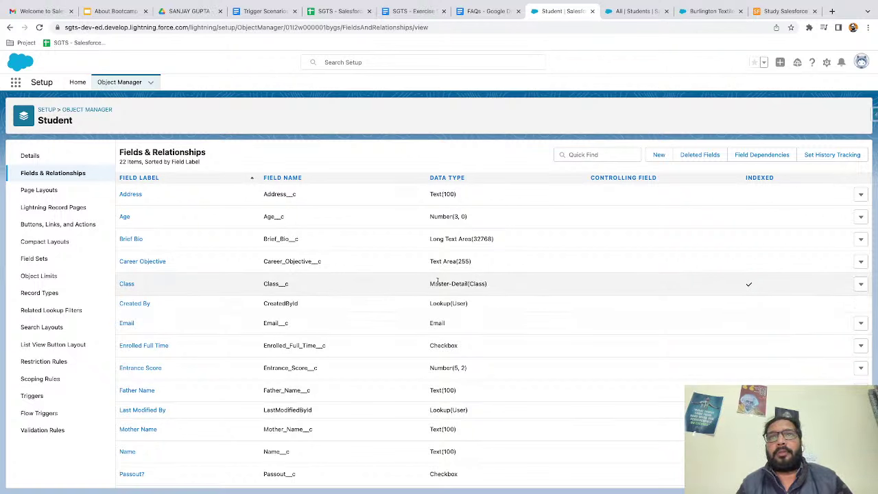
pyautogui.moveTo(428, 284); pyautogui.dragTo(488, 284)
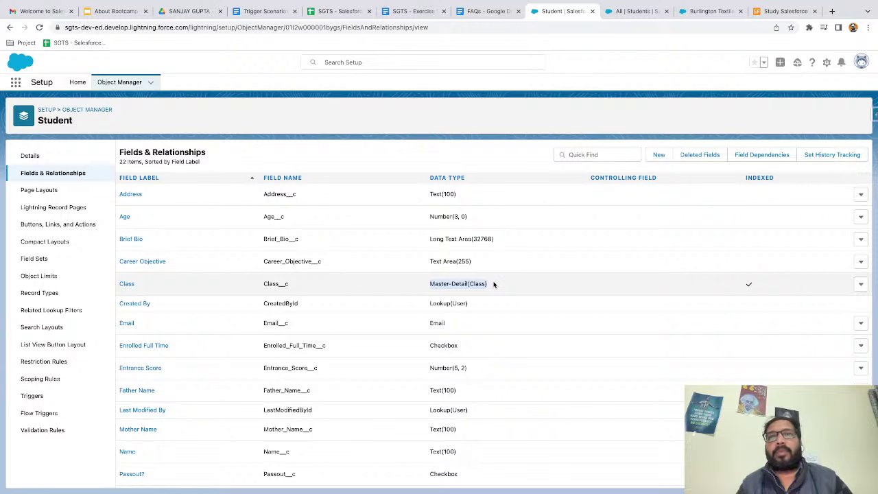
pyautogui.click(493, 284)
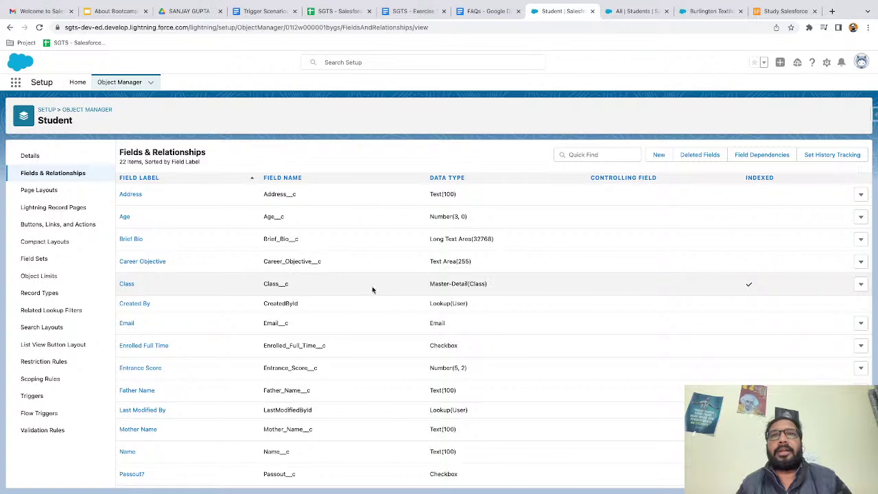
# Try to reassign student S-0001 to the Salesforce Dev class, and cancel the edit.
pyautogui.click(639, 10)
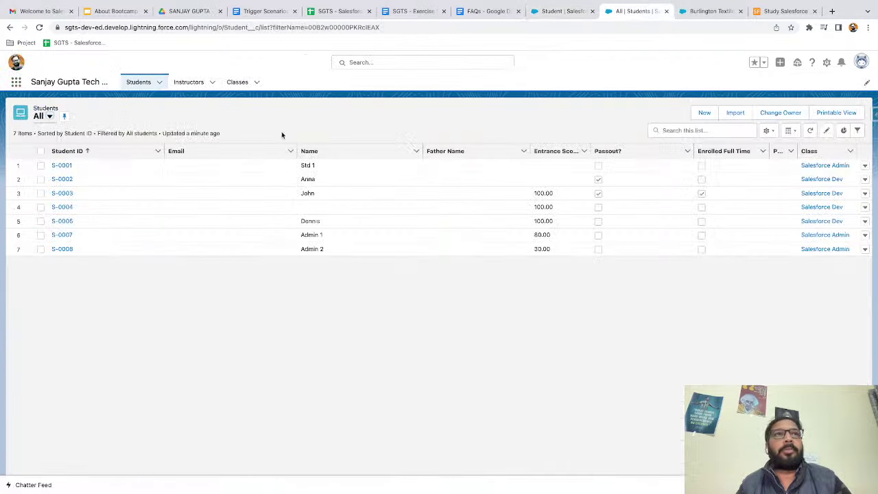
pyautogui.click(61, 166)
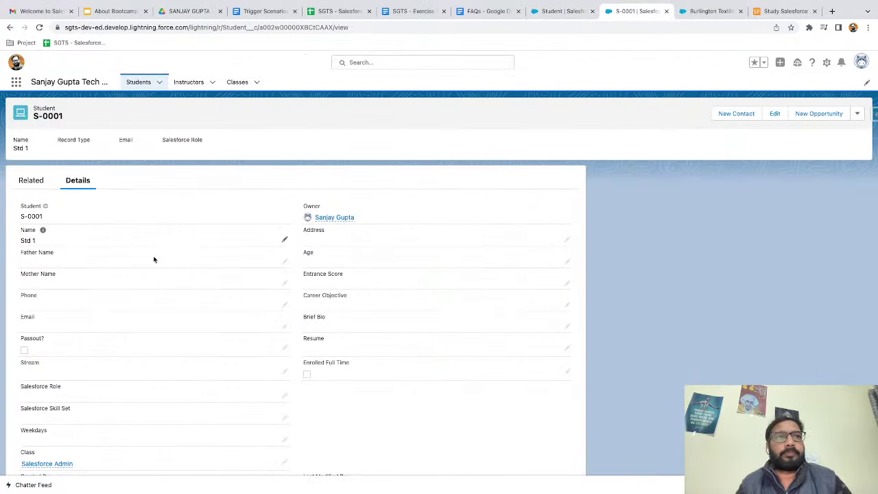
pyautogui.scroll(-1, 155, 313)
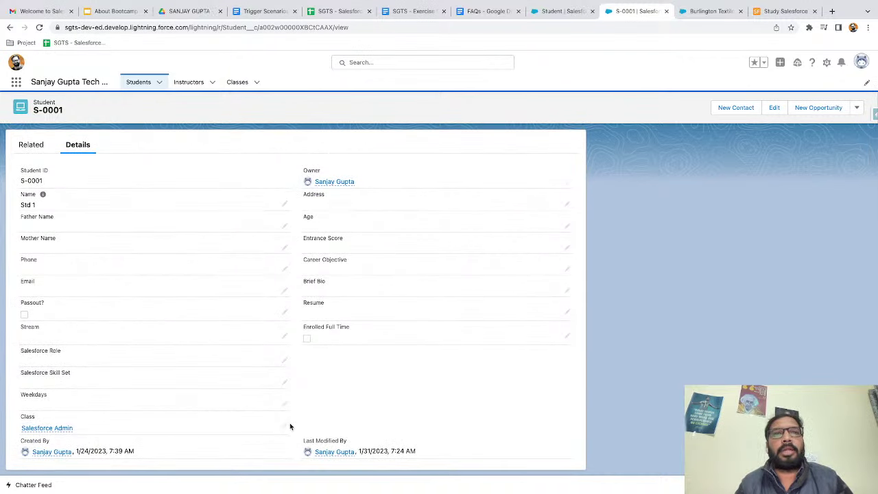
pyautogui.click(285, 426)
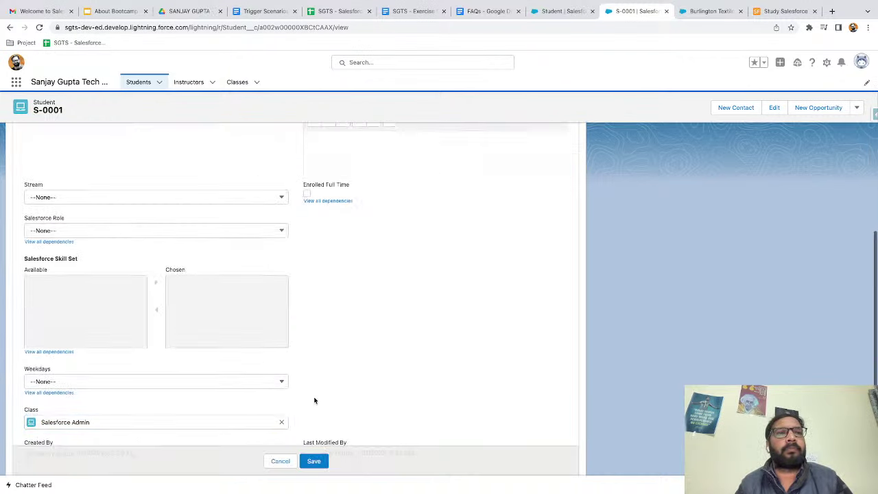
pyautogui.click(239, 389)
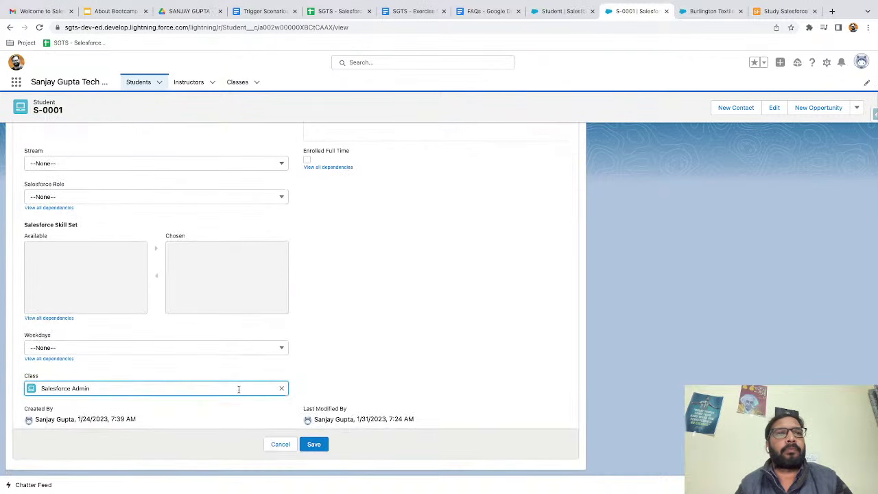
pyautogui.click(283, 389)
pyautogui.click(107, 386)
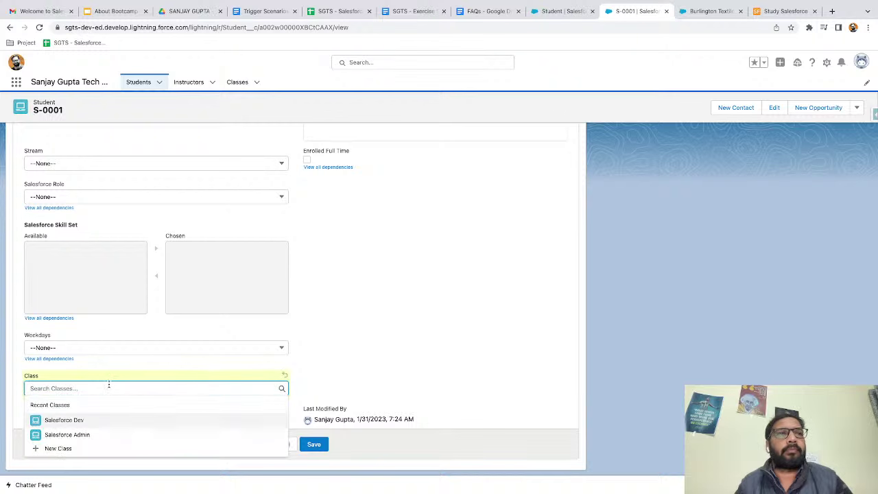
pyautogui.click(88, 424)
pyautogui.click(313, 443)
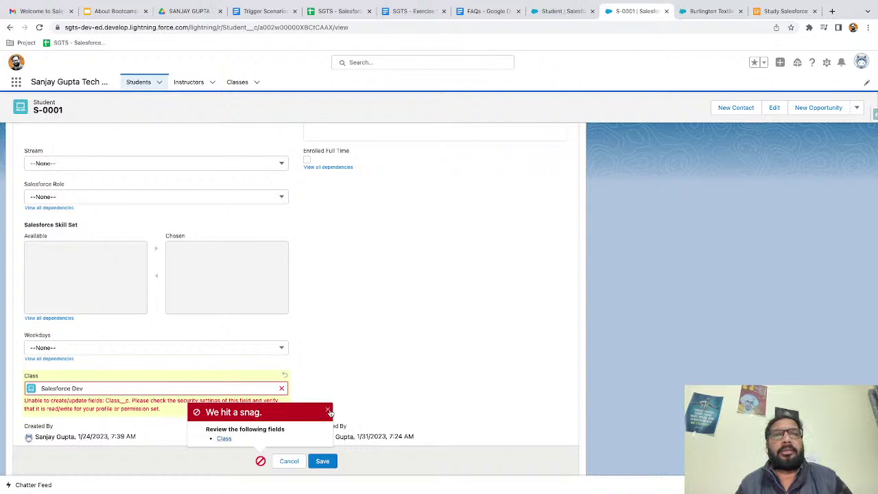
pyautogui.click(328, 412)
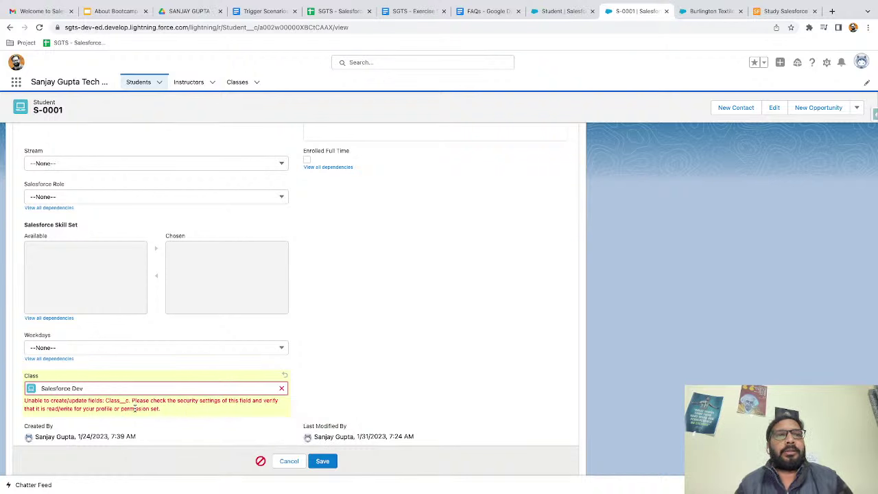
pyautogui.click(282, 389)
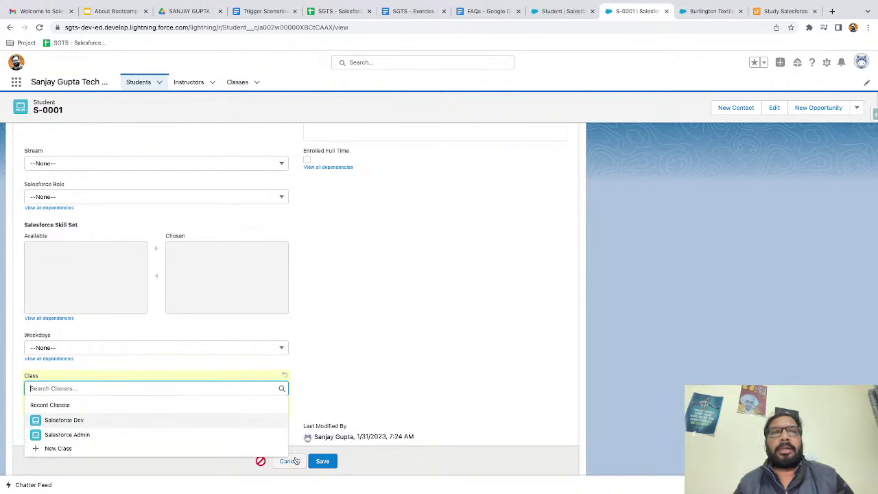
pyautogui.click(295, 461)
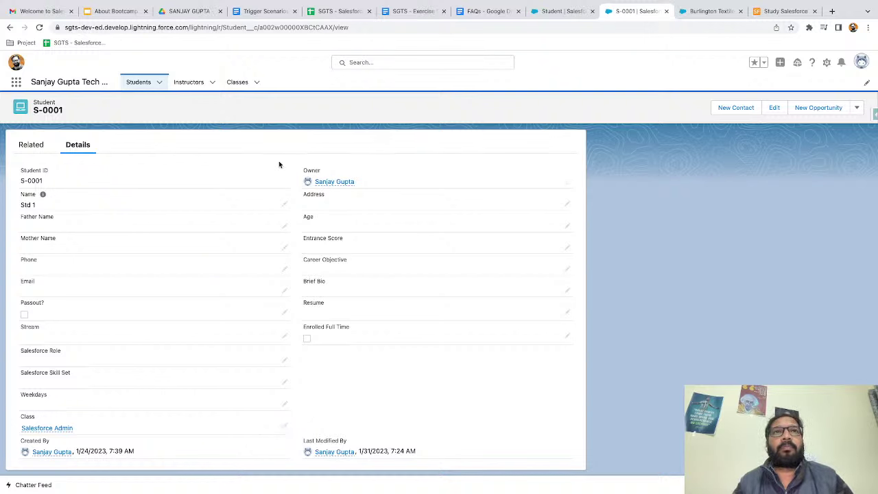
# Open a new Fresher student form from the student list, examine its Class field, and cancel without saving.
pyautogui.click(139, 82)
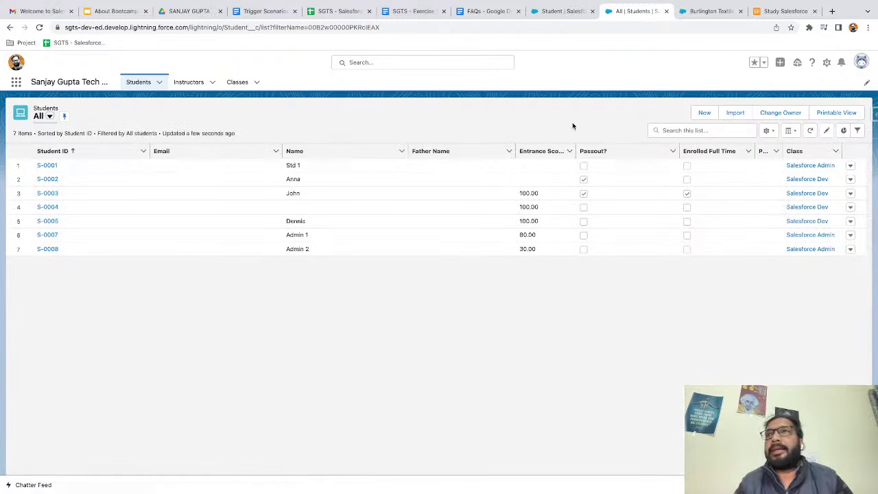
pyautogui.click(704, 113)
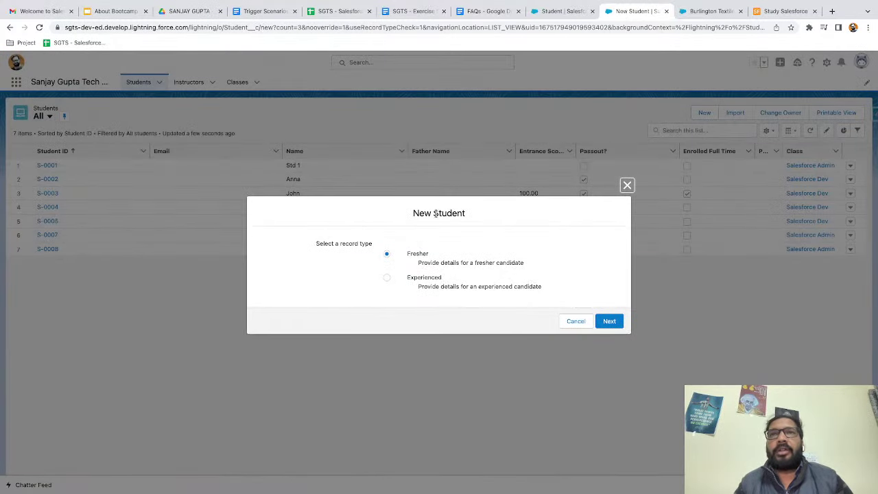
pyautogui.click(608, 321)
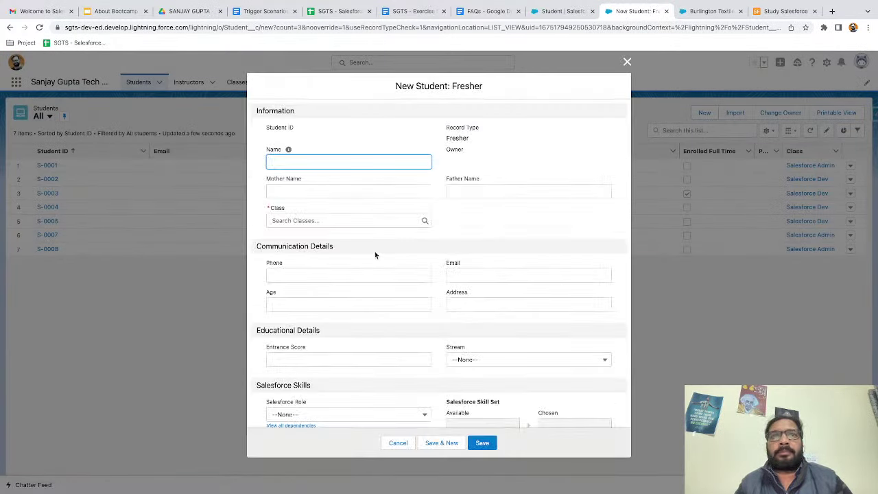
pyautogui.click(267, 208)
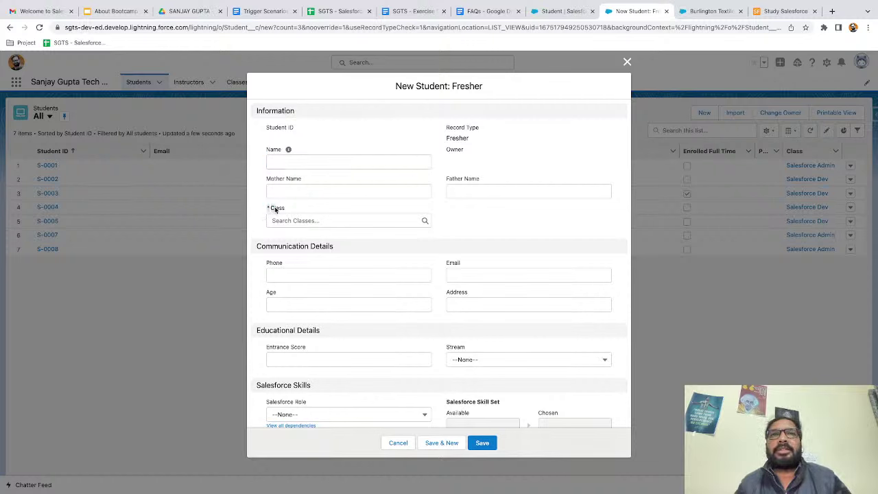
pyautogui.click(284, 210)
pyautogui.click(298, 210)
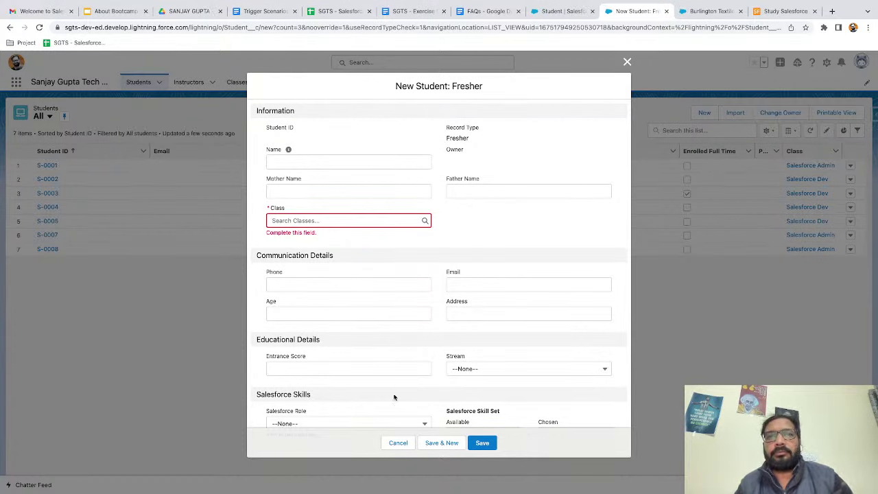
pyautogui.click(398, 443)
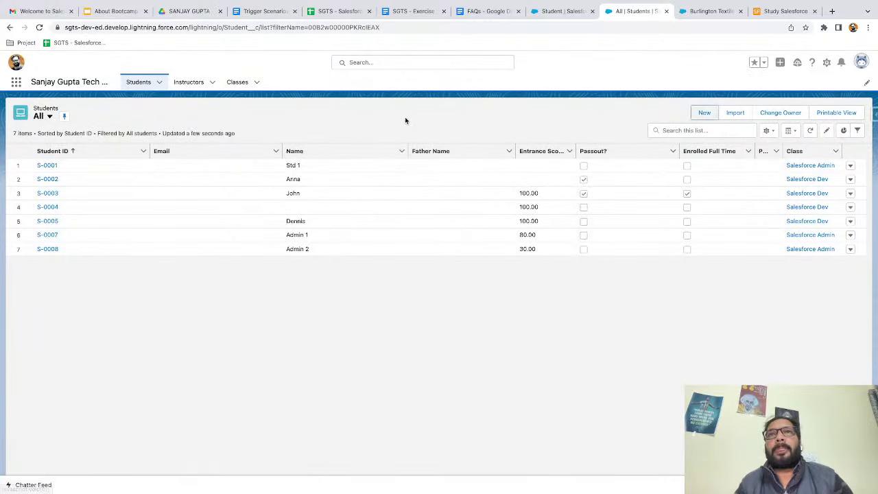
# Review the Master-Detail Relationship slide and the Day 5 tasks in the Exercise Sheet document, including the rollup summary fields required on Class.
pyautogui.hotkey('ctrl', 'Left')
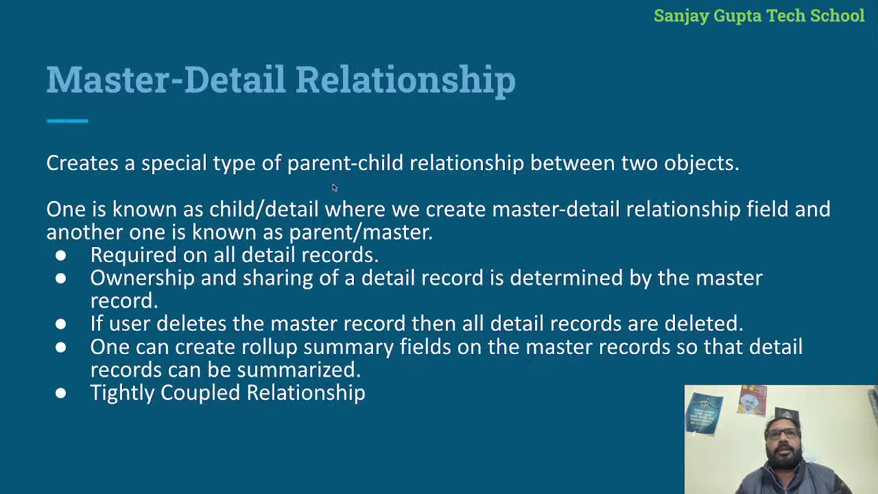
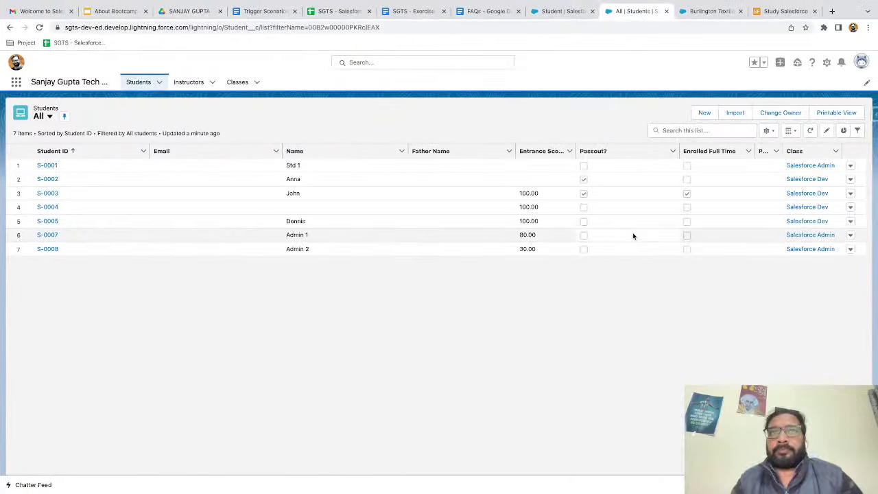
pyautogui.click(419, 12)
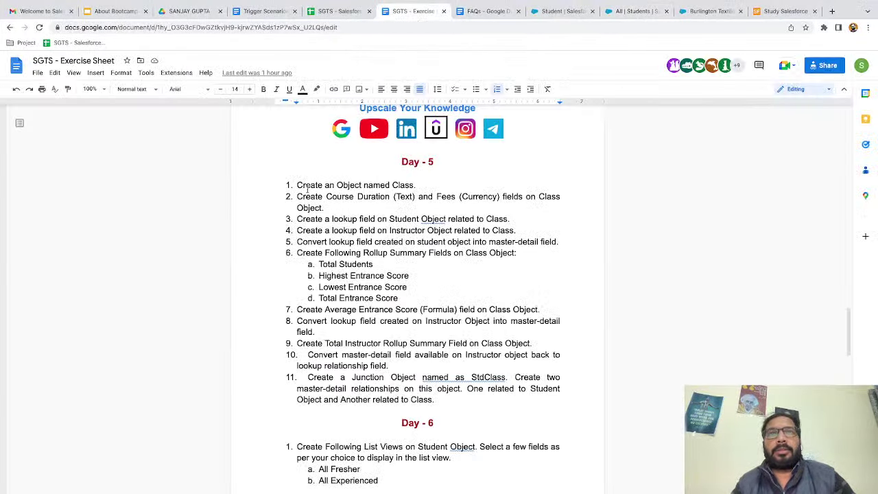
pyautogui.moveTo(297, 186); pyautogui.dragTo(527, 224)
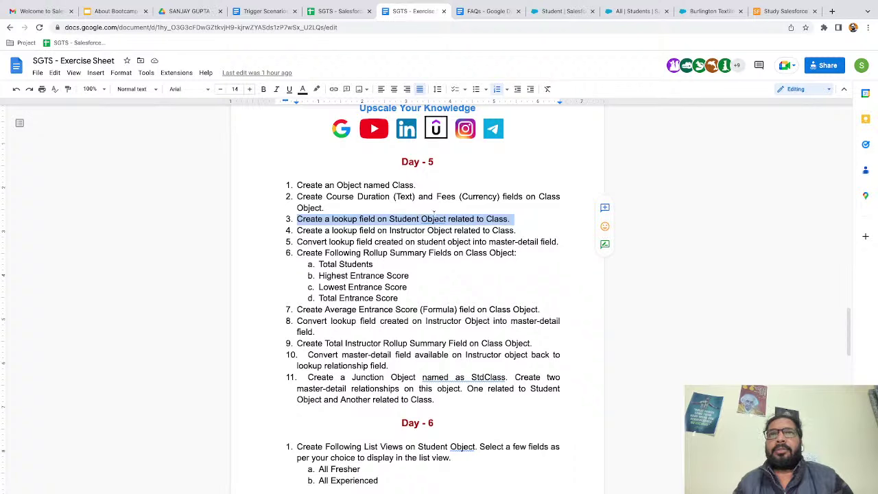
pyautogui.click(411, 219)
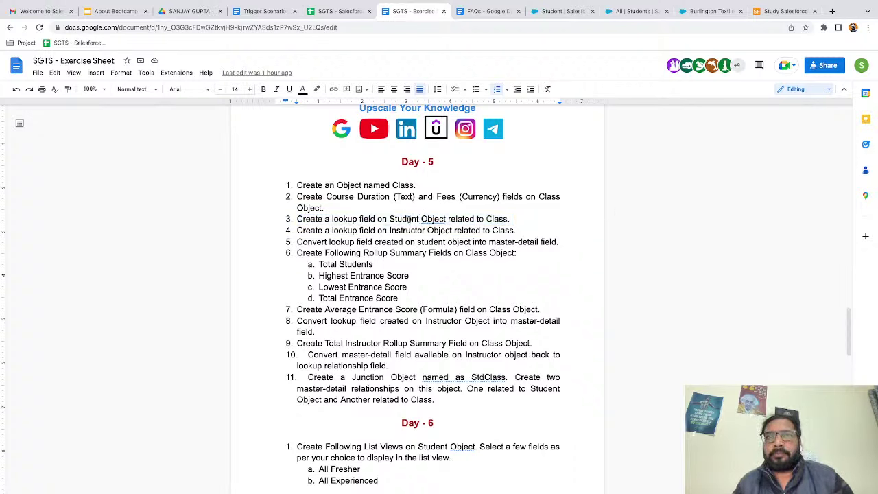
pyautogui.moveTo(389, 218); pyautogui.dragTo(509, 219)
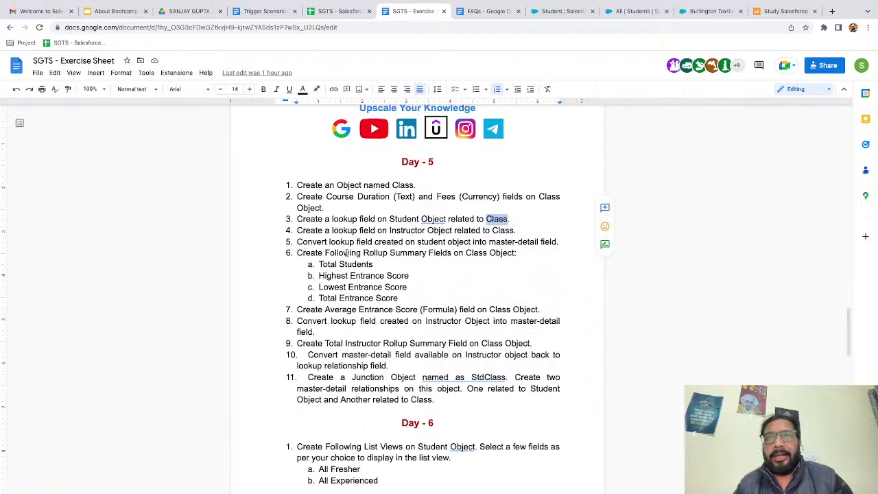
pyautogui.moveTo(296, 242); pyautogui.dragTo(558, 242)
pyautogui.moveTo(297, 231); pyautogui.dragTo(518, 228)
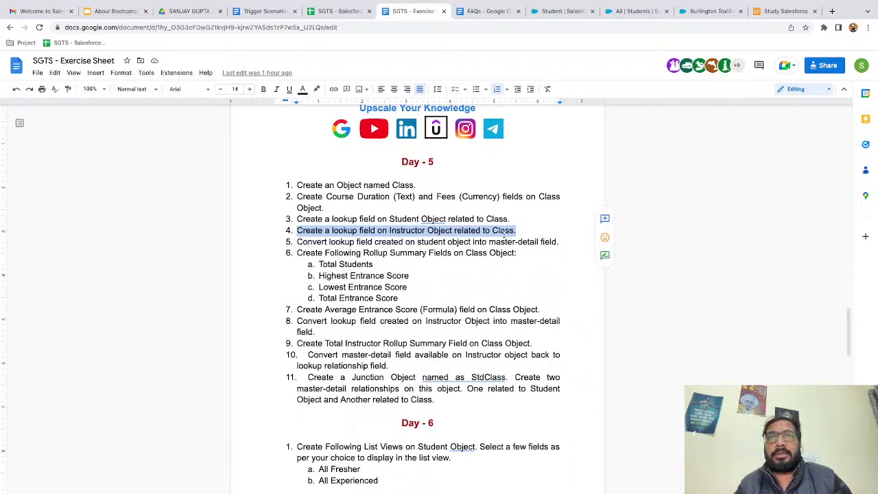
pyautogui.click(400, 264)
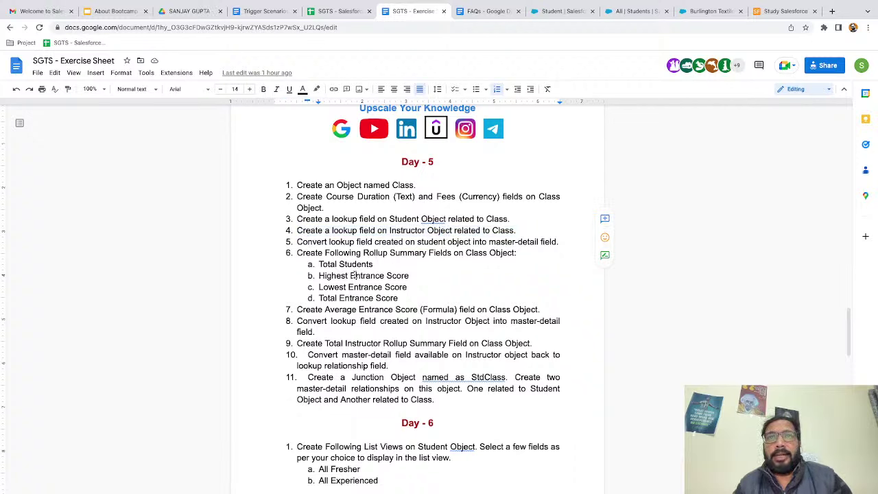
pyautogui.moveTo(316, 264); pyautogui.dragTo(409, 299)
pyautogui.click(415, 264)
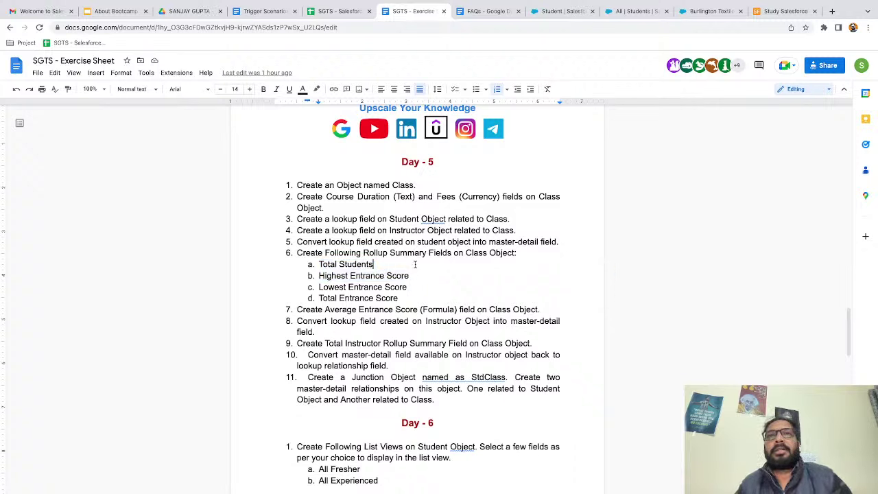
pyautogui.moveTo(317, 265); pyautogui.dragTo(378, 264)
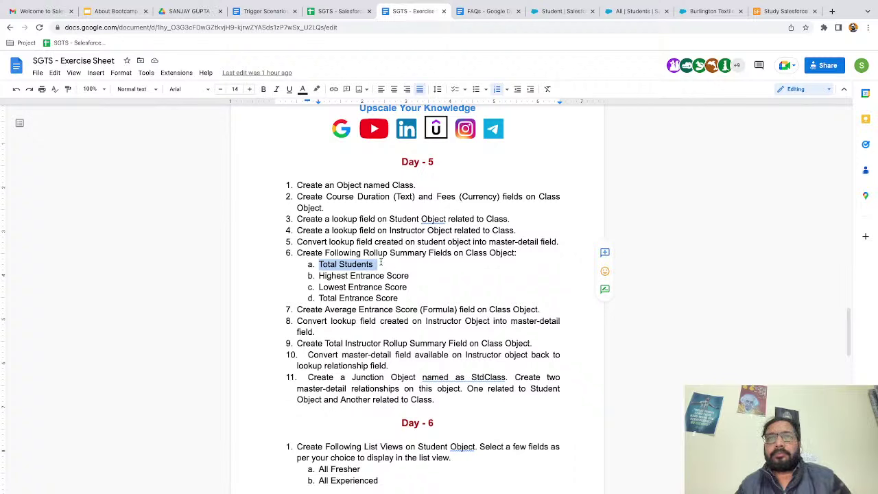
pyautogui.click(380, 263)
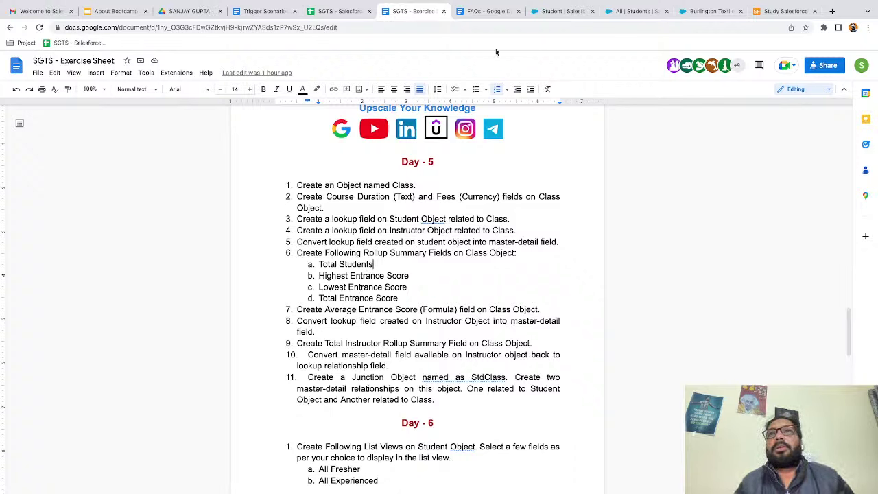
# Switch to Salesforce Setup, find the Class object in Object Manager, and open its fields and relationships.
pyautogui.click(562, 13)
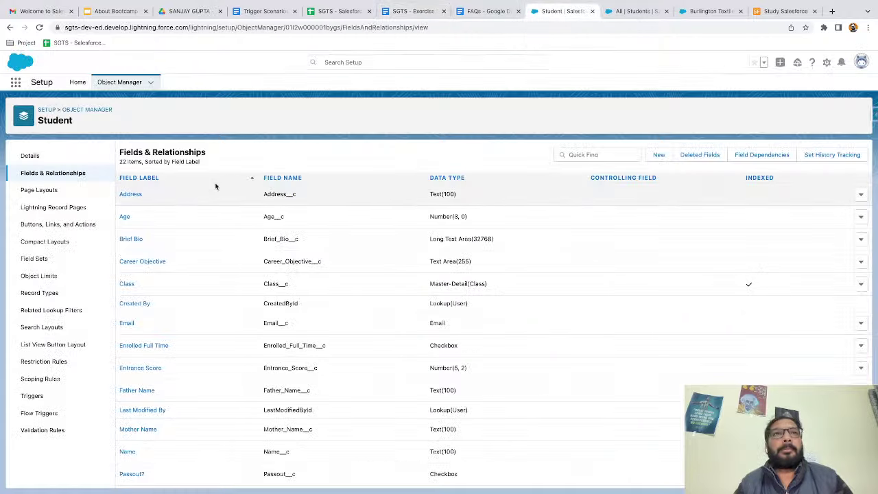
pyautogui.click(90, 110)
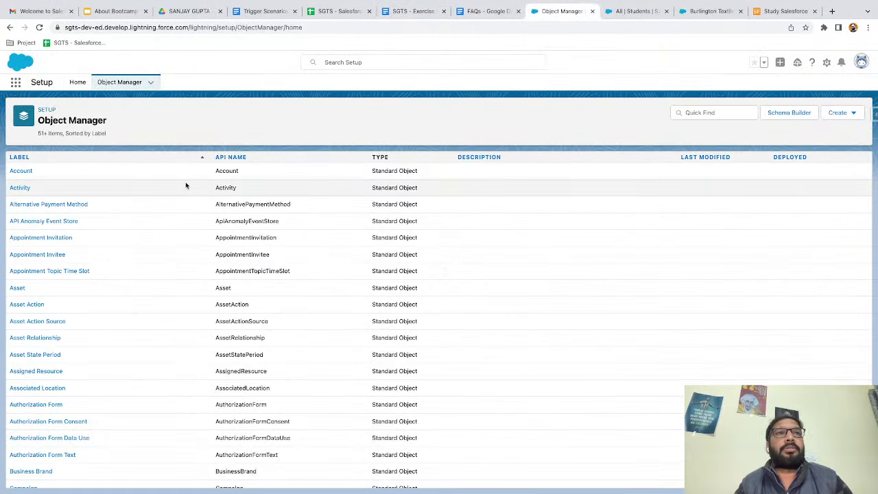
pyautogui.click(707, 114)
pyautogui.write('class')
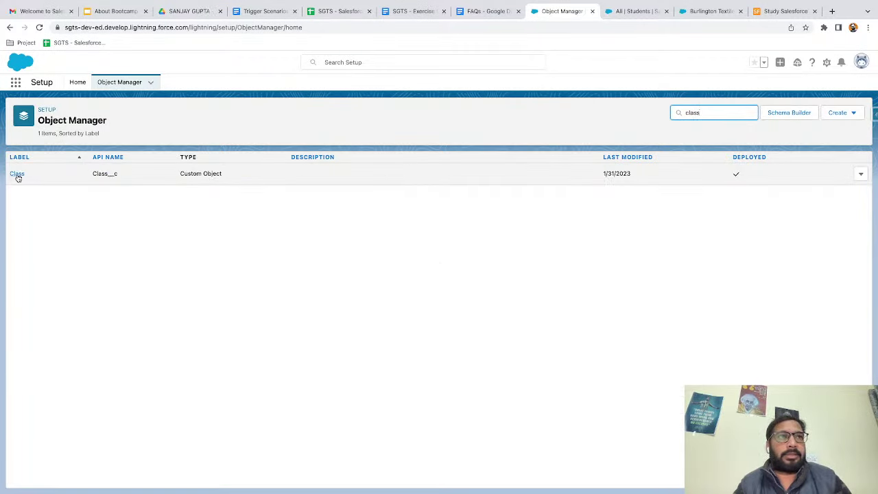
pyautogui.click(17, 176)
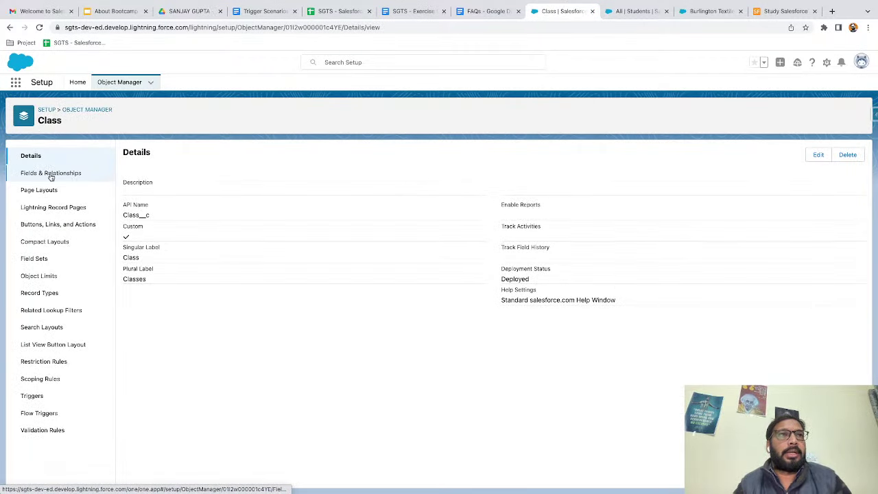
pyautogui.click(50, 177)
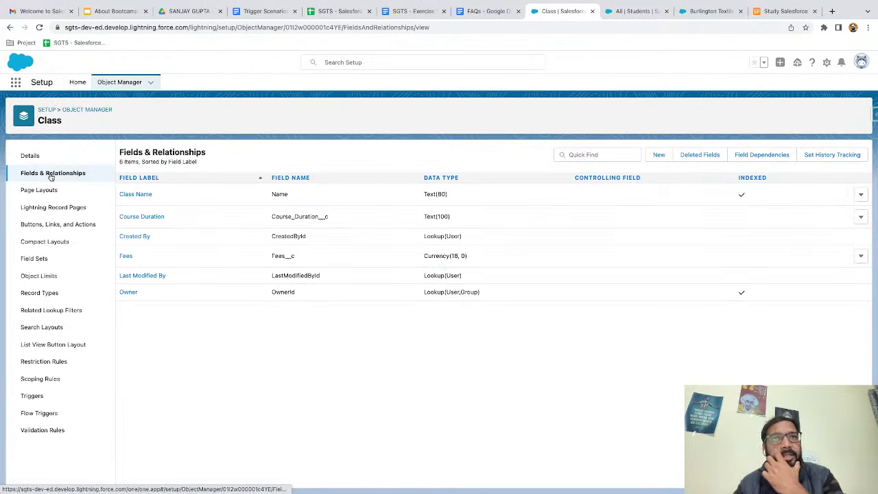
# Start a new custom field on the Class object using the Roll-Up Summary data type.
pyautogui.click(657, 155)
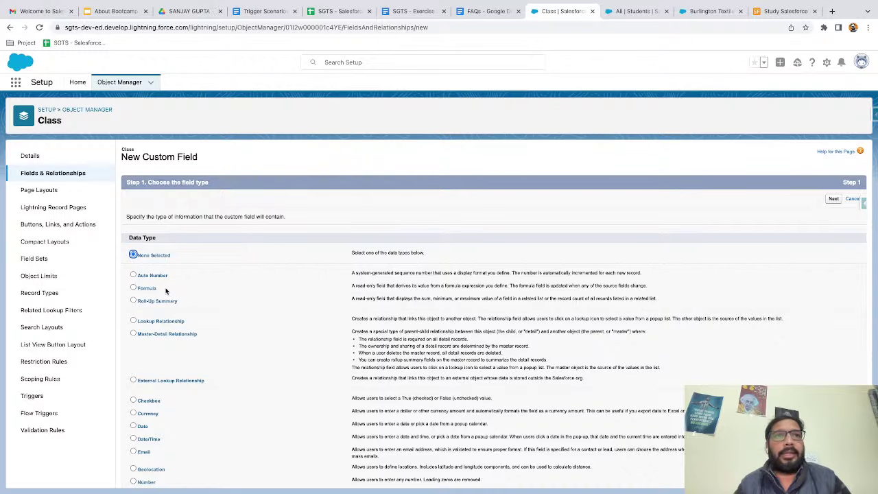
pyautogui.scroll(5, 165, 291)
pyautogui.click(152, 307)
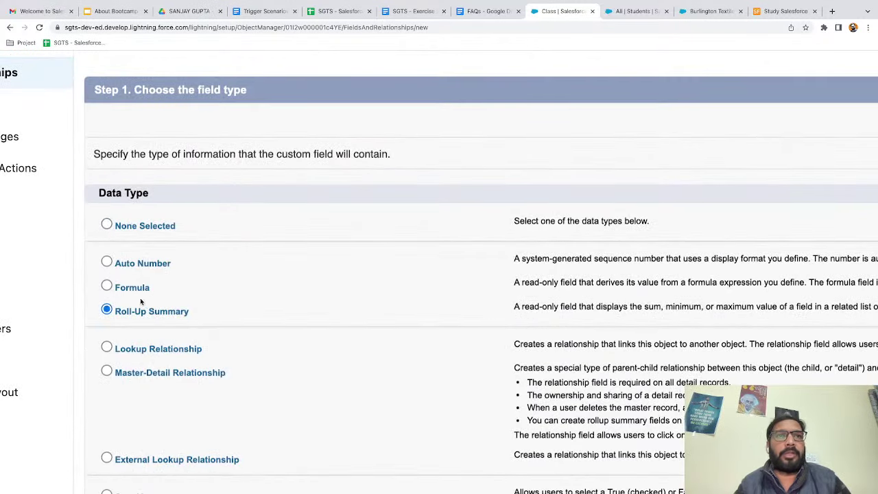
pyautogui.scroll(-1, 140, 302)
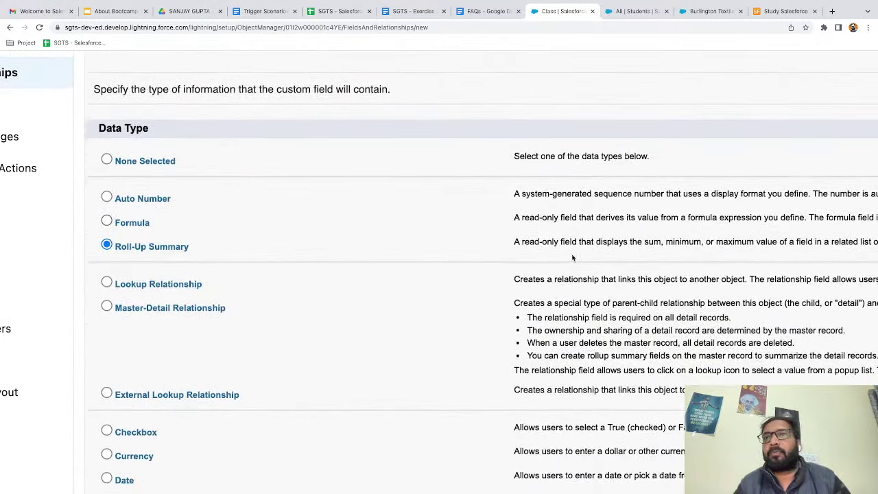
pyautogui.hscroll(5, 573, 258)
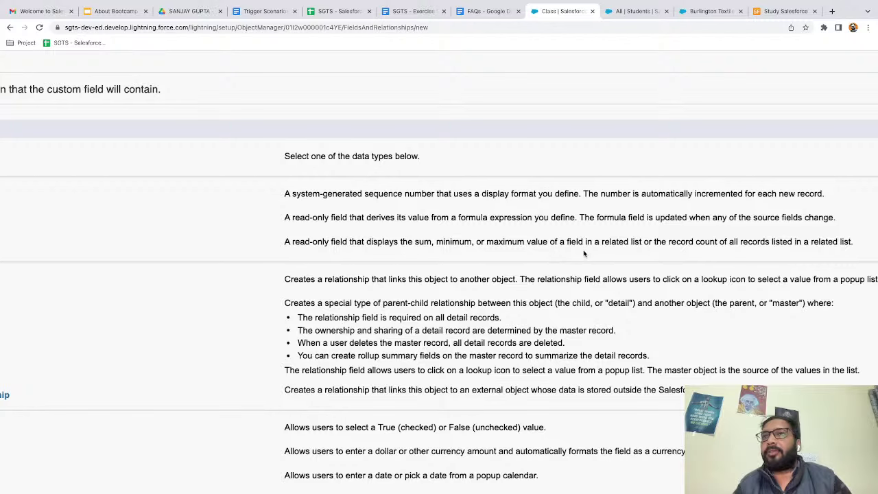
pyautogui.hscroll(1, 658, 251)
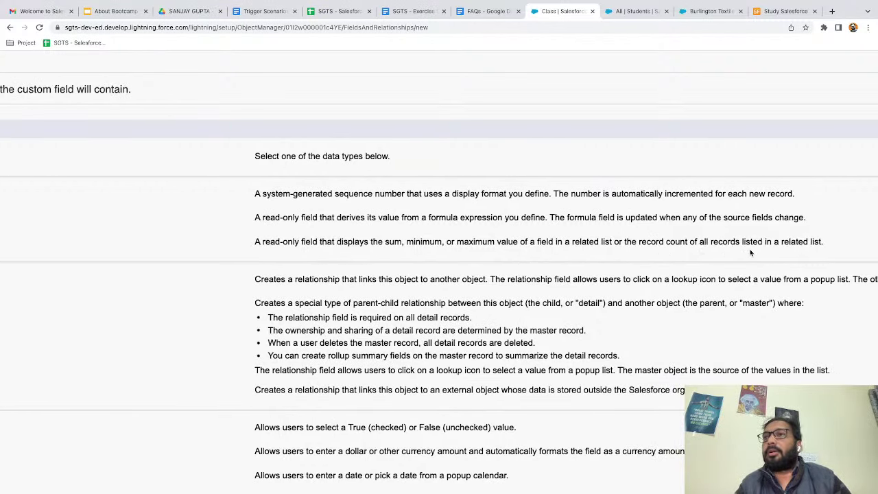
pyautogui.hscroll(-10, 748, 249)
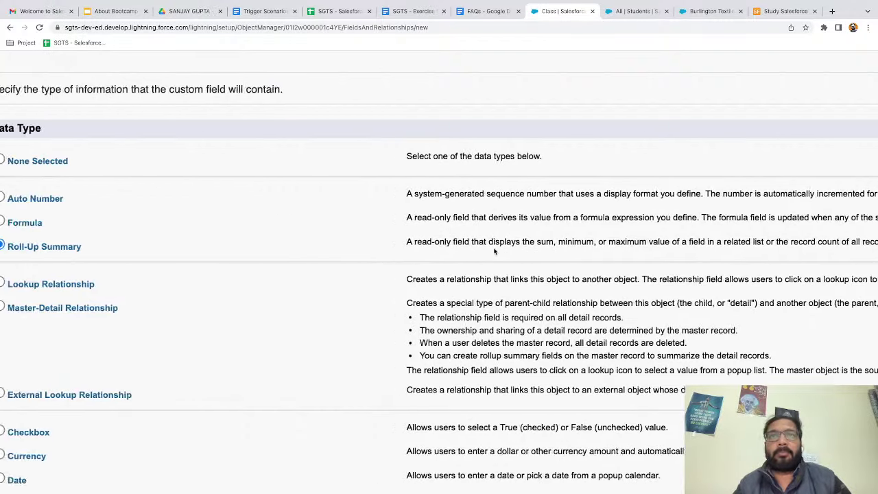
pyautogui.scroll(-5, 494, 251)
pyautogui.scroll(-2, 656, 211)
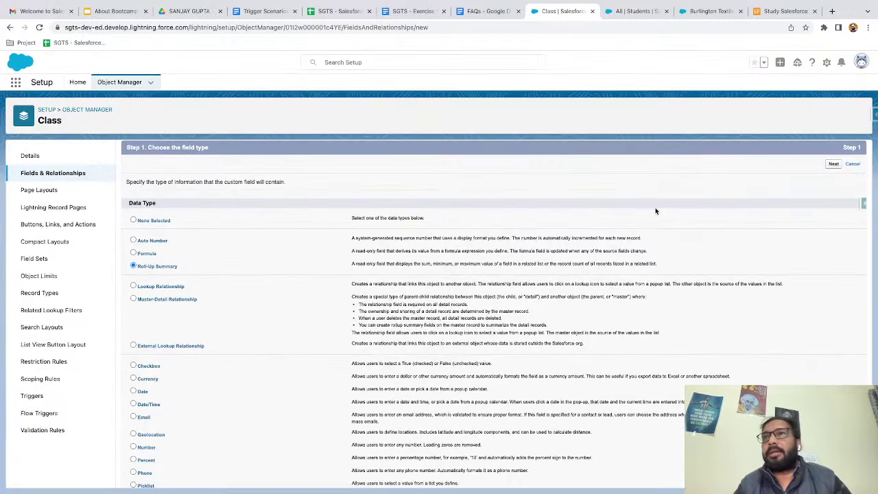
pyautogui.click(833, 164)
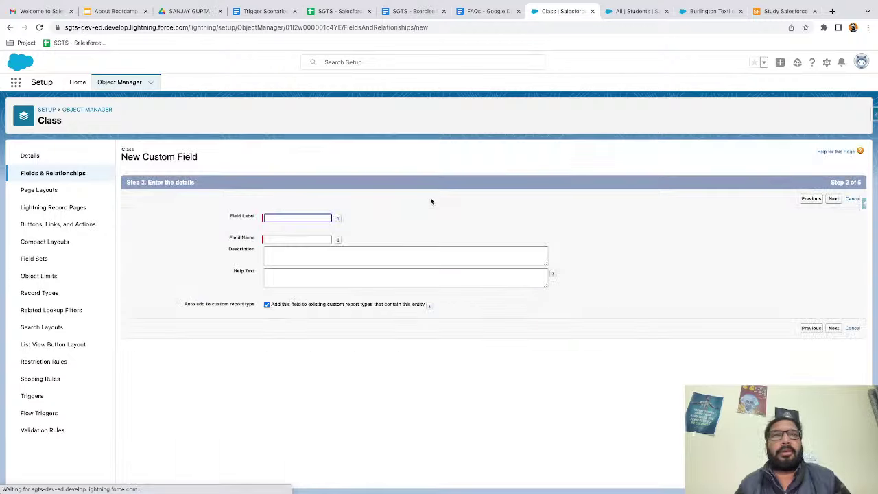
# Label the roll-up field Total Students with the field name Total_Students, and proceed to the summary calculation.
pyautogui.click(273, 219)
pyautogui.write('Total students')
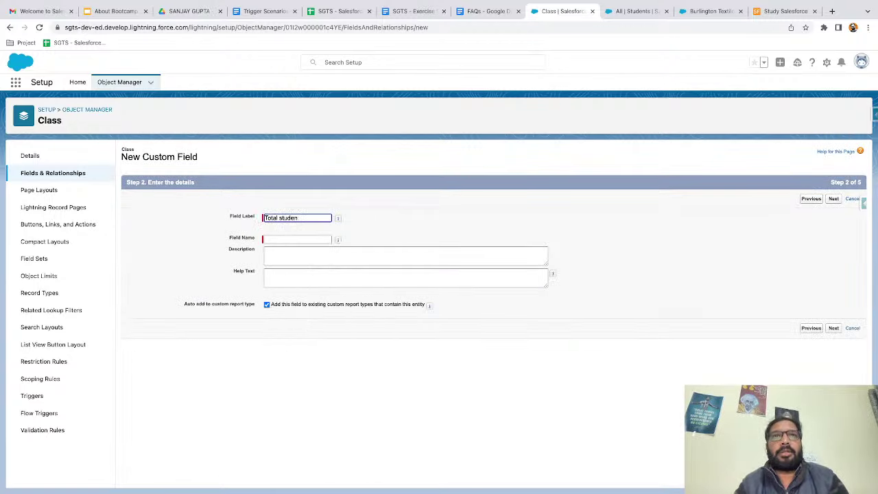
pyautogui.press('BackSpace')
pyautogui.press('BackSpace')
pyautogui.write('Stud')
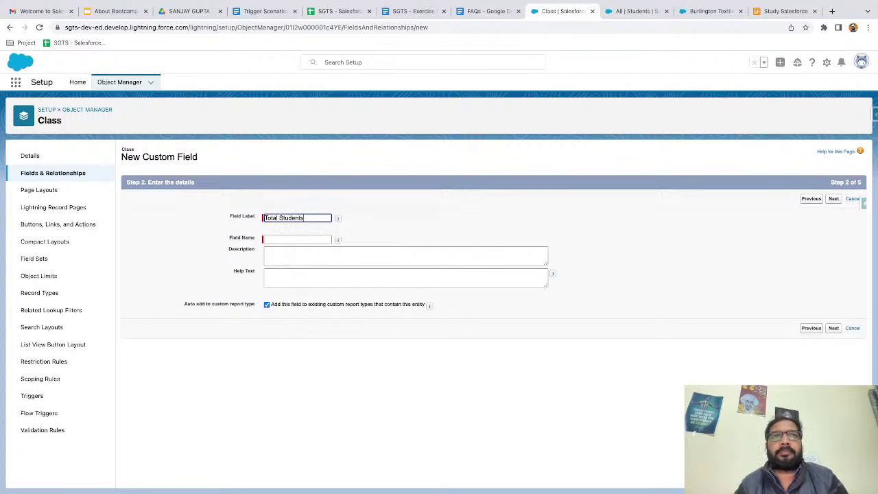
pyautogui.click(392, 257)
pyautogui.scroll(5, 392, 258)
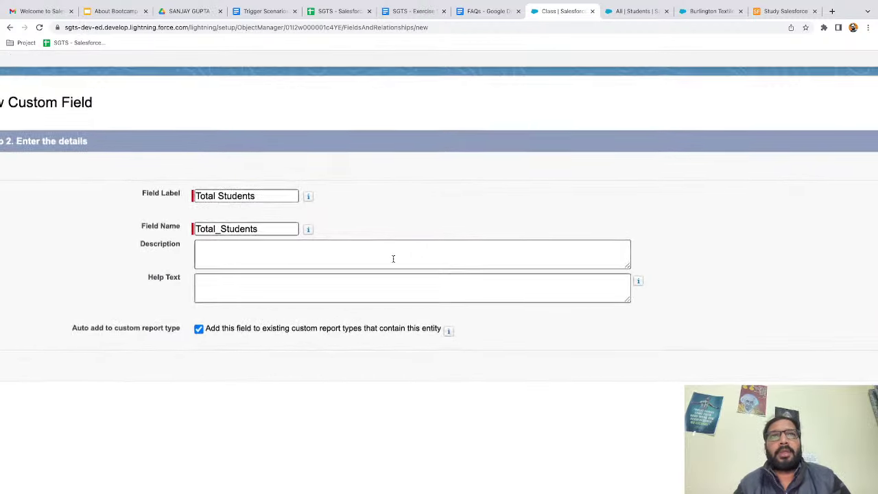
pyautogui.scroll(-5, 393, 258)
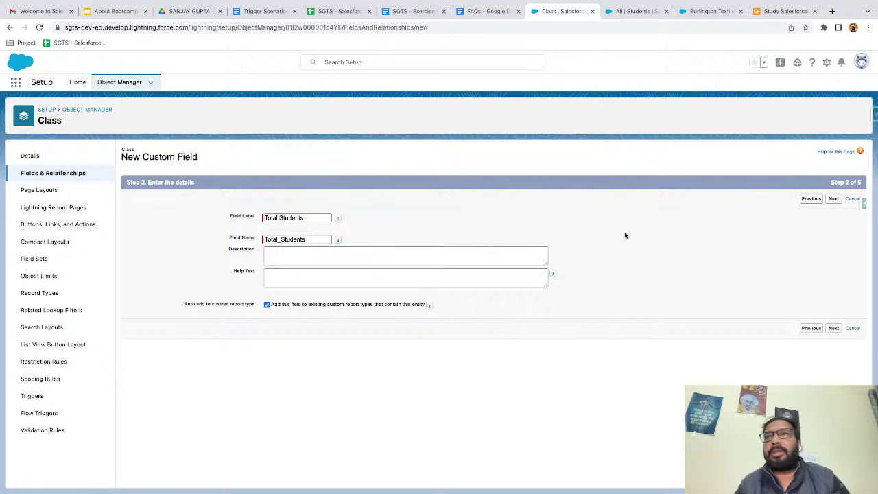
pyautogui.click(834, 199)
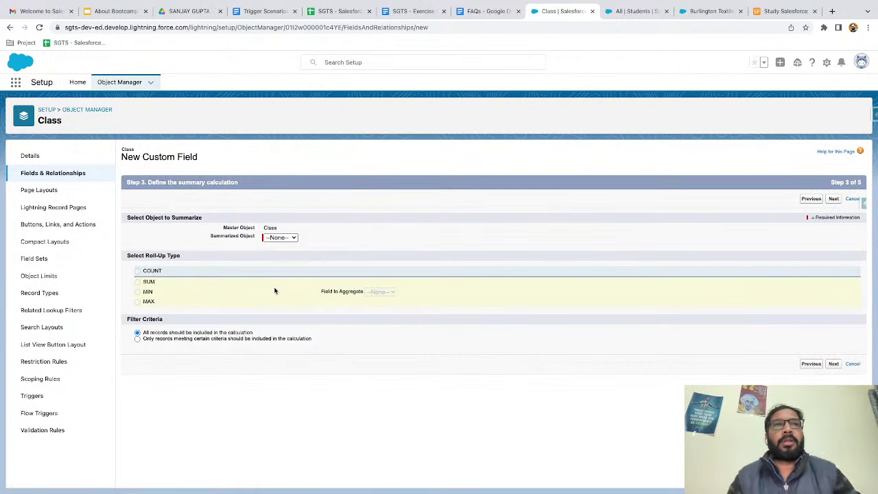
# Set Students as the summarized object for the Total Students roll-up and choose the COUNT roll-up type.
pyautogui.scroll(5, 274, 291)
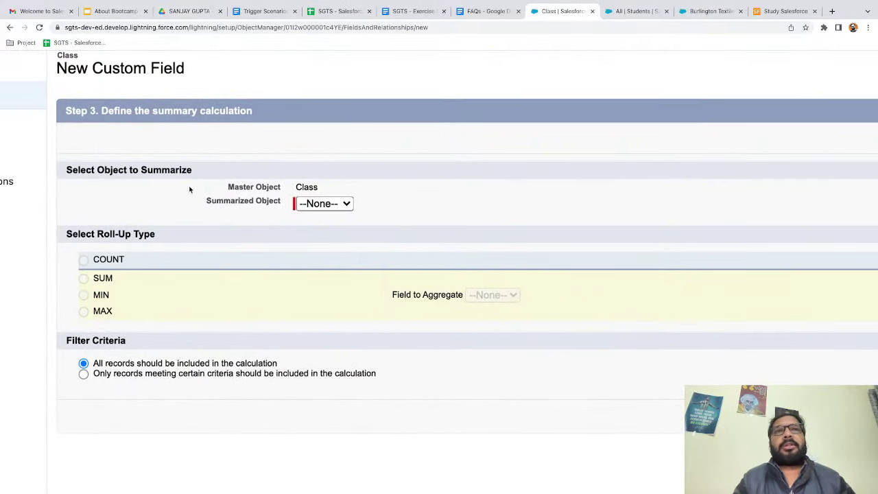
pyautogui.click(324, 203)
pyautogui.click(315, 211)
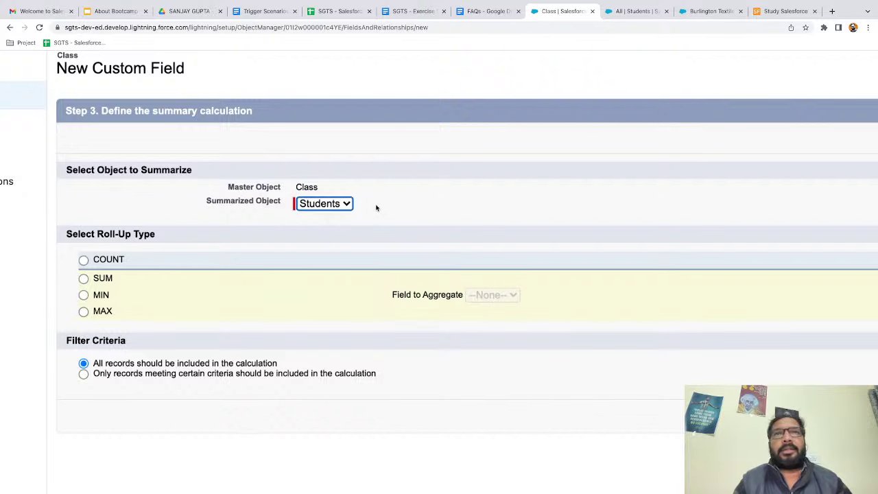
pyautogui.click(376, 208)
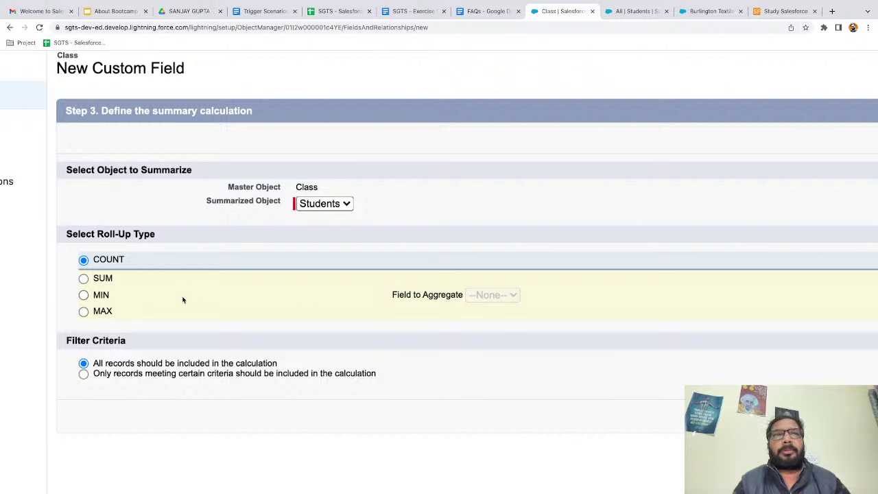
# Try the SUM roll-up type, look through its fields to aggregate, and check the required rollup fields in the Exercise Sheet document.
pyautogui.click(83, 278)
pyautogui.click(502, 299)
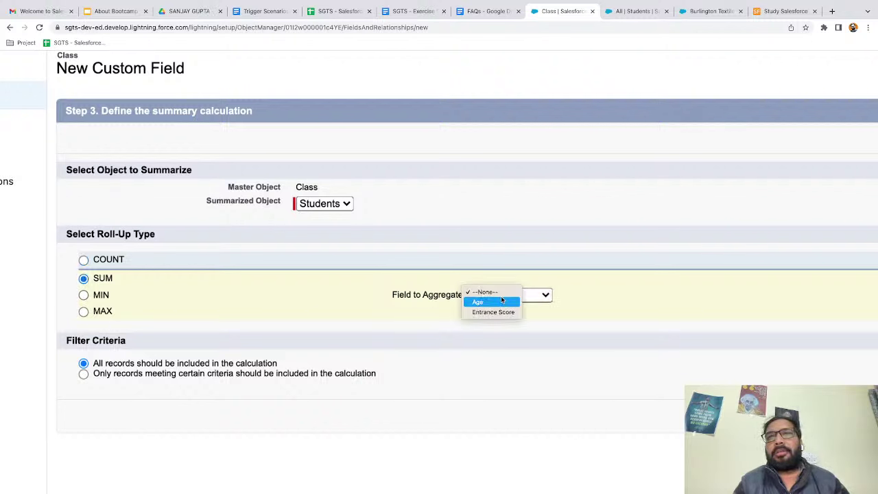
pyautogui.click(383, 300)
pyautogui.click(409, 9)
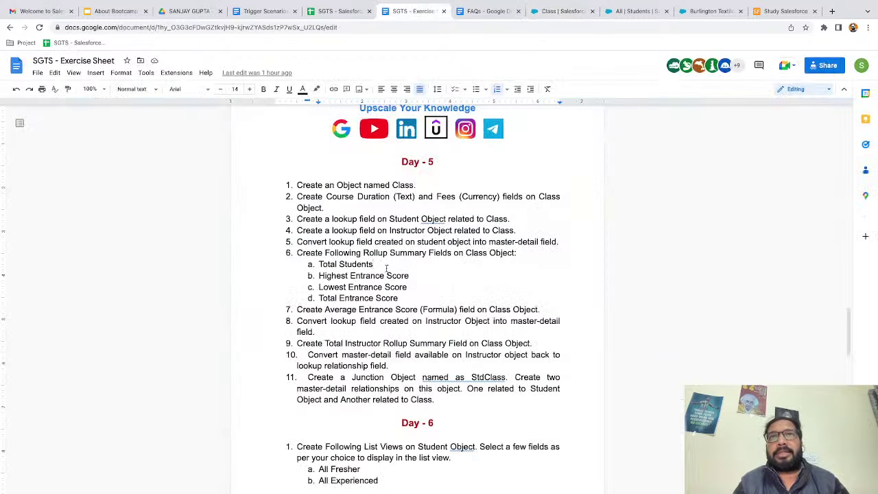
pyautogui.scroll(-1, 345, 261)
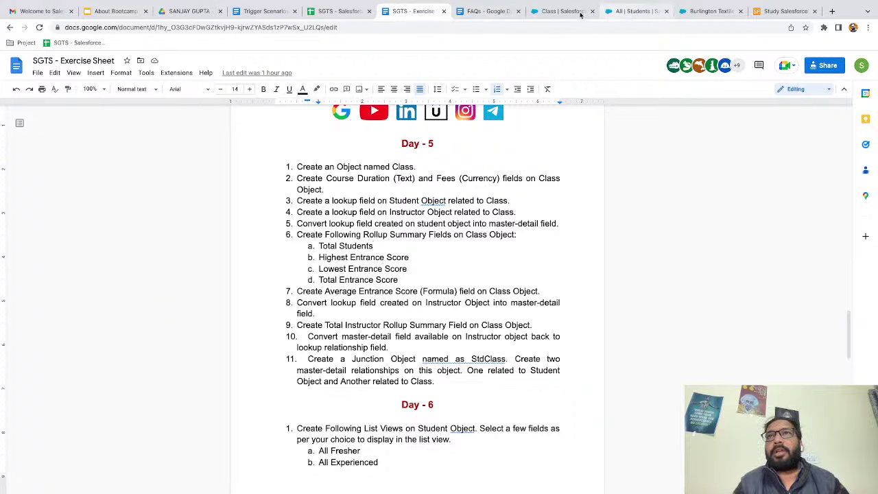
pyautogui.click(553, 12)
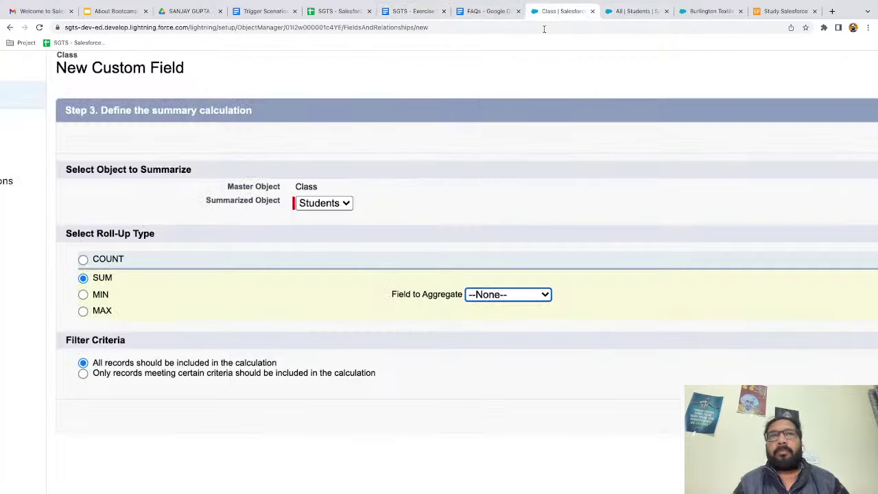
# Try the MAX roll-up type with Entrance Score as the field to aggregate.
pyautogui.click(102, 310)
pyautogui.click(490, 297)
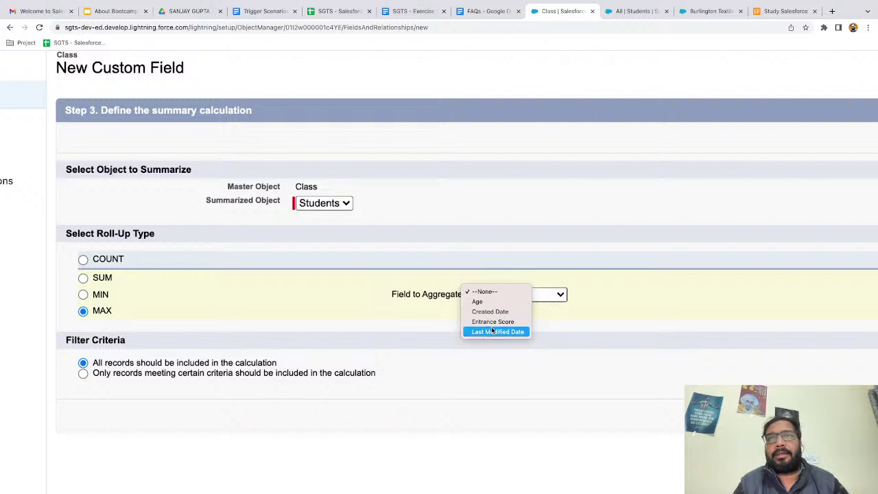
pyautogui.click(492, 320)
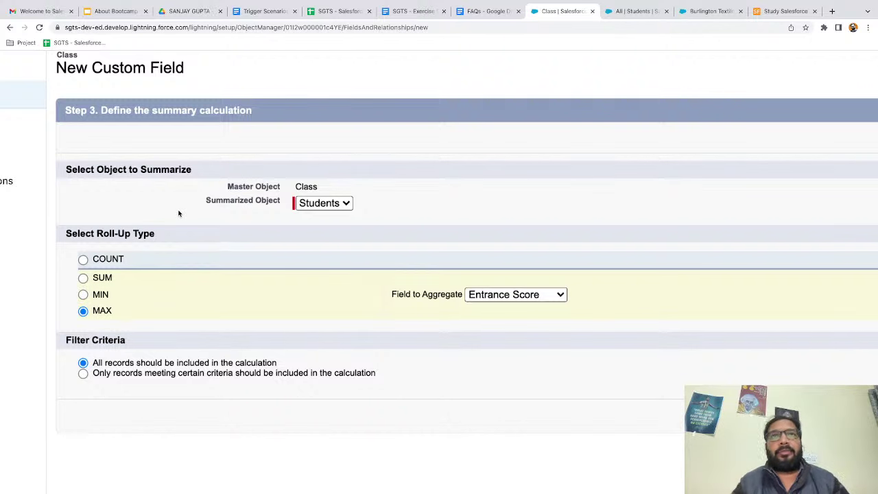
# Set the roll-up type of the Total Students field back to COUNT.
pyautogui.click(83, 259)
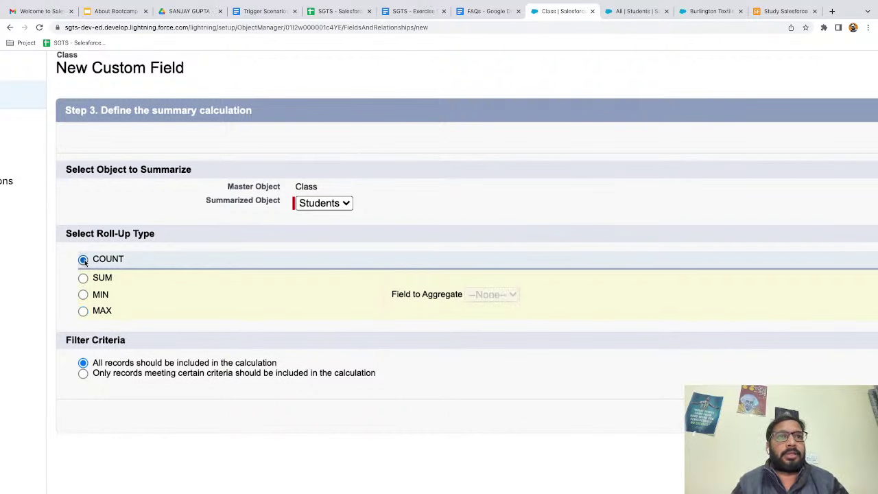
pyautogui.scroll(-1, 193, 326)
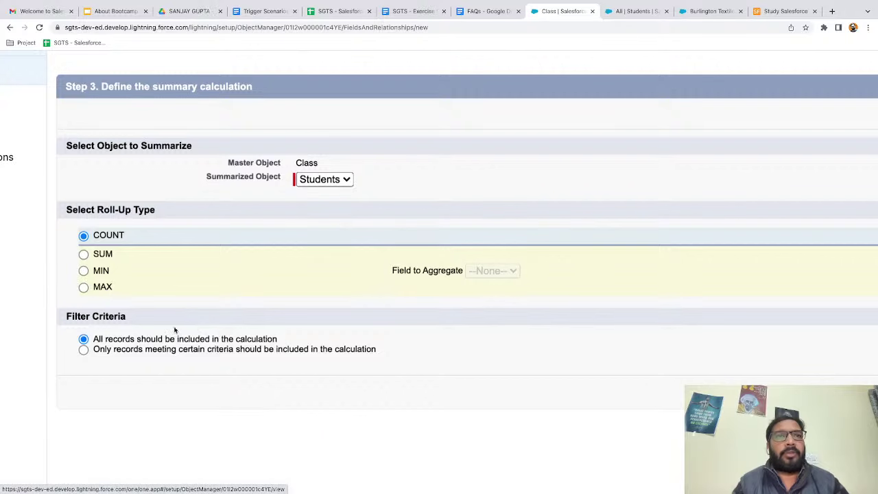
pyautogui.scroll(2, 133, 337)
pyautogui.scroll(1, 132, 337)
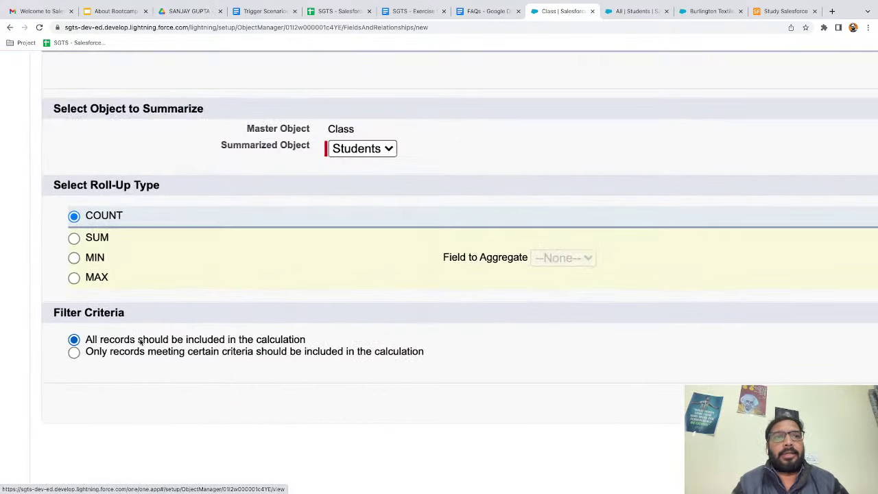
# Try limiting the roll-up to records meeting the filter criterion Age greater than 30.
pyautogui.click(113, 353)
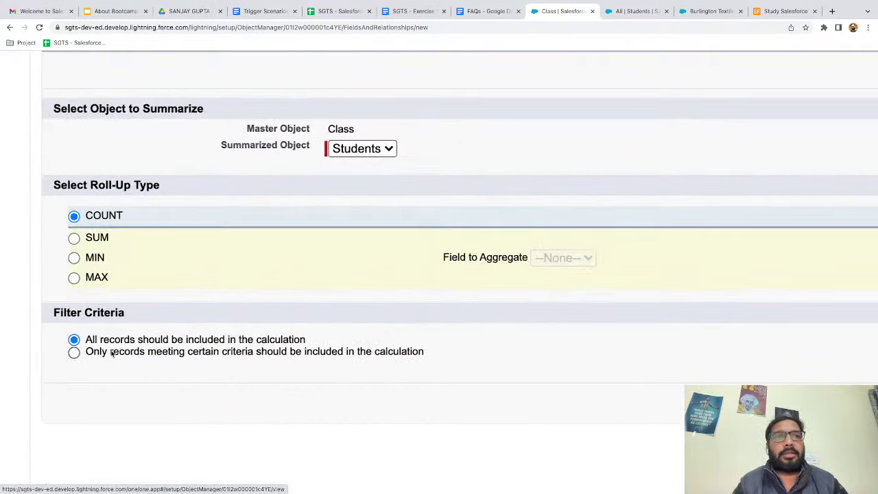
pyautogui.scroll(-2, 154, 367)
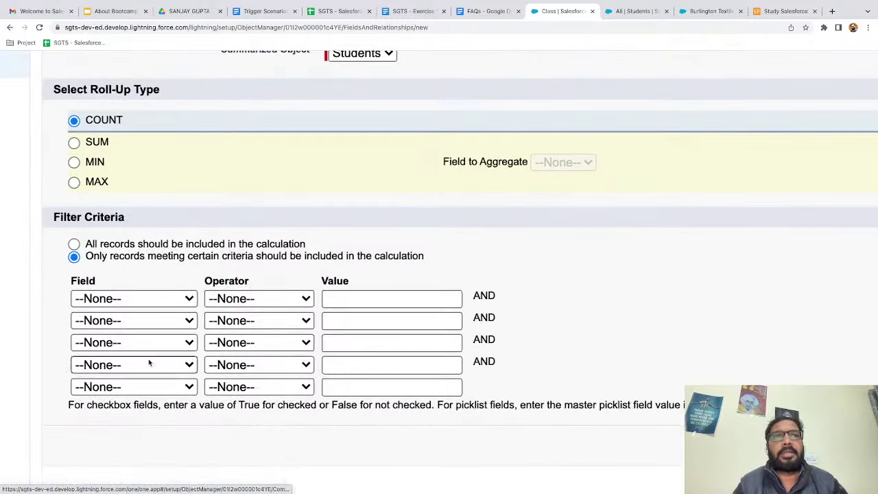
pyautogui.click(185, 299)
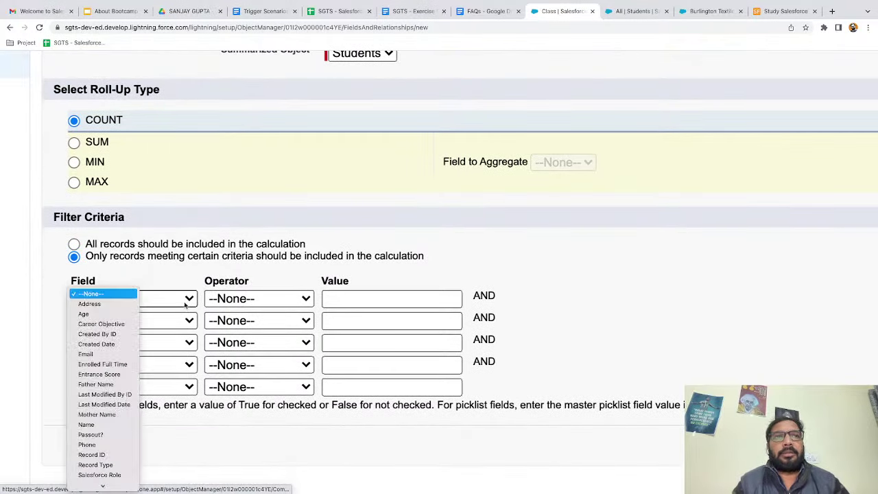
pyautogui.click(129, 314)
pyautogui.click(227, 300)
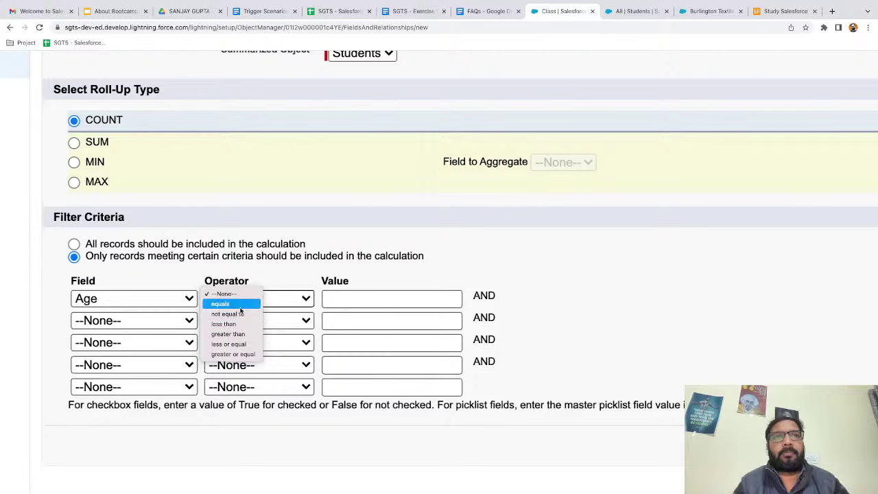
pyautogui.click(244, 334)
pyautogui.click(361, 299)
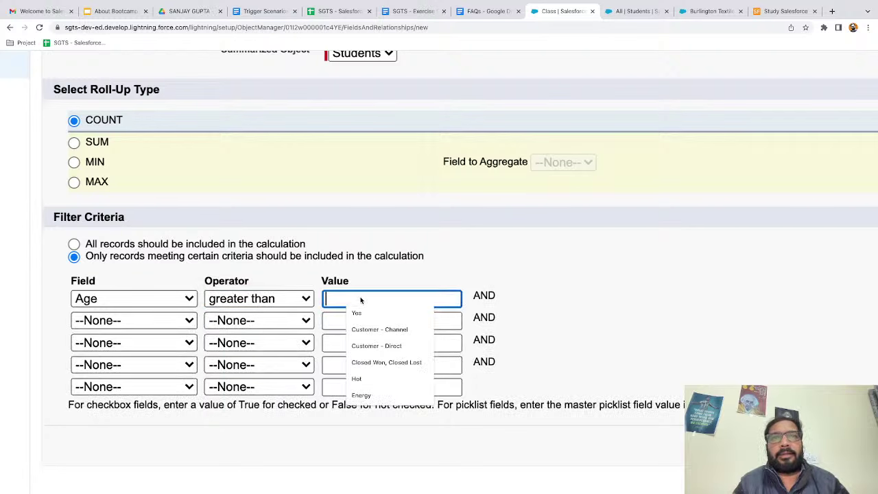
pyautogui.write('30')
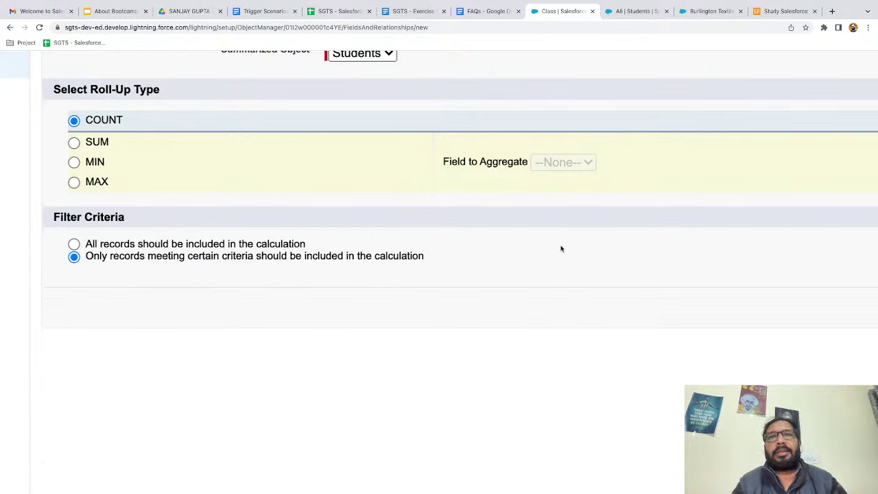
pyautogui.click(329, 259)
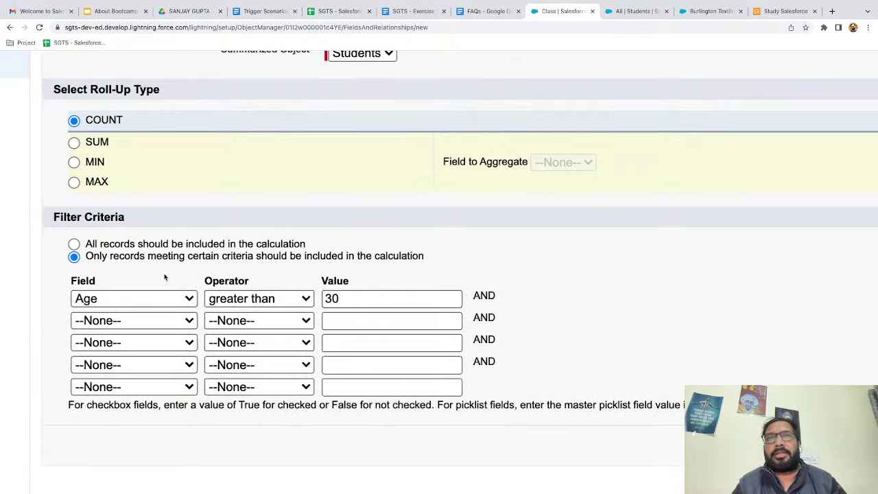
# Include all records in the roll-up calculation and proceed to the field-level security settings.
pyautogui.click(74, 244)
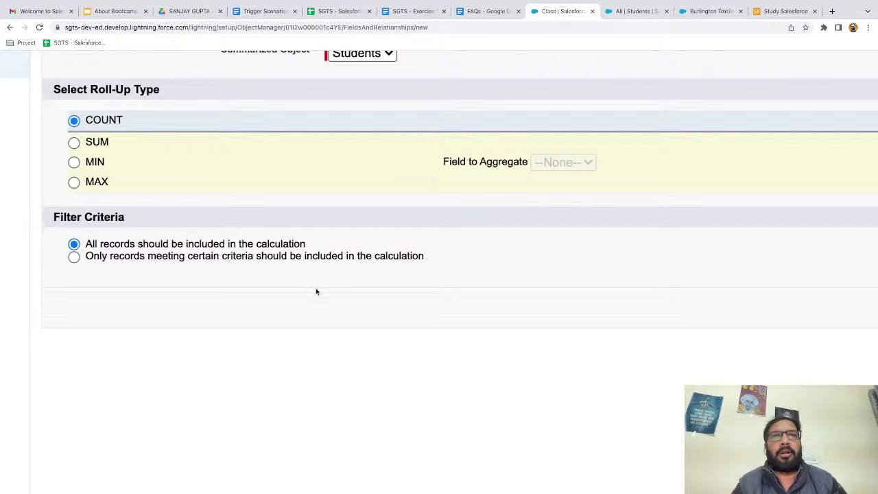
pyautogui.hotkey('ctrl', '-')
pyautogui.hotkey('ctrl', '-')
pyautogui.hotkey('ctrl', '-')
pyautogui.hotkey('ctrl', '-')
pyautogui.hotkey('ctrl', '-')
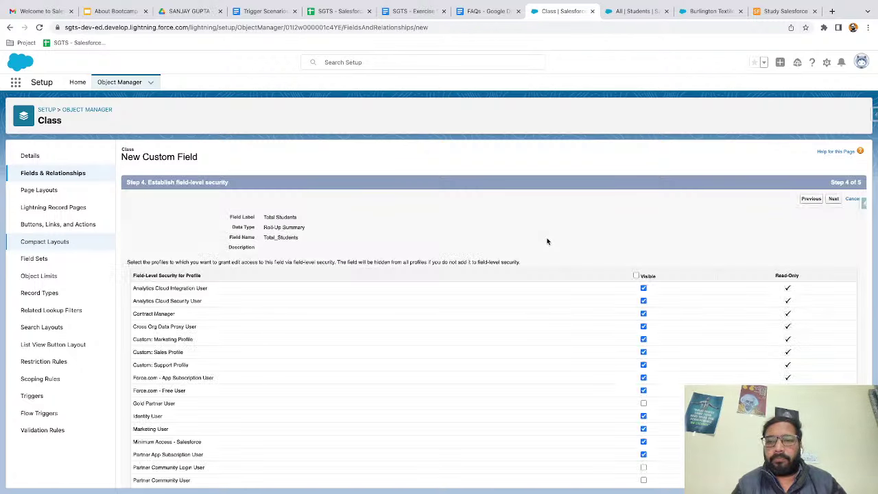
# Make the Total Students field visible to all profiles and save it with the Class Layout included.
pyautogui.click(636, 276)
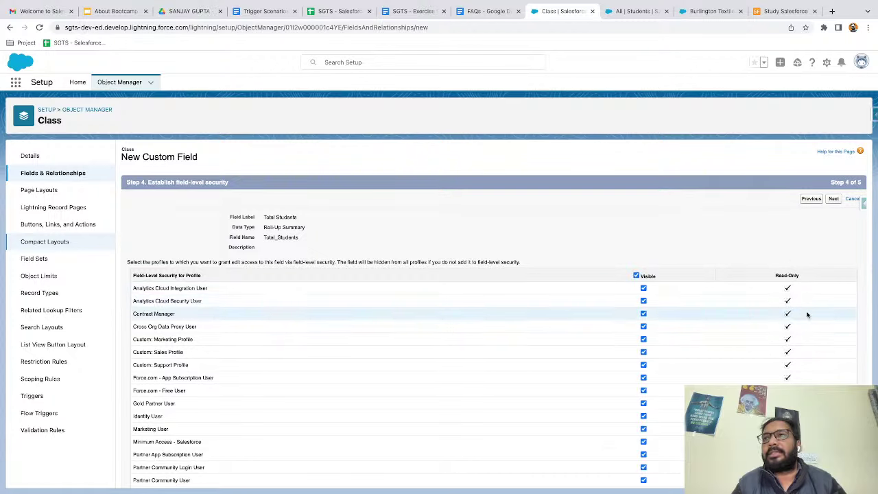
pyautogui.click(833, 200)
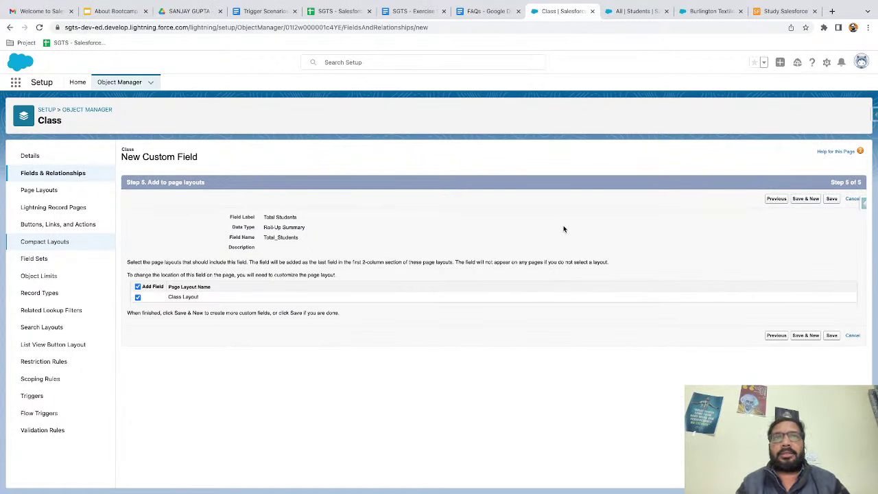
pyautogui.click(831, 199)
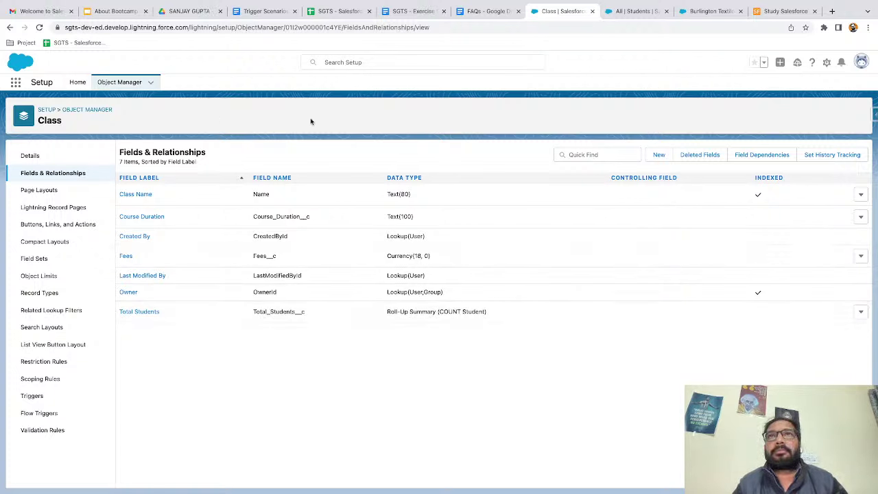
# Open the Salesforce Admin class record, reload it, and compare its Total Students value with its related students.
pyautogui.click(639, 16)
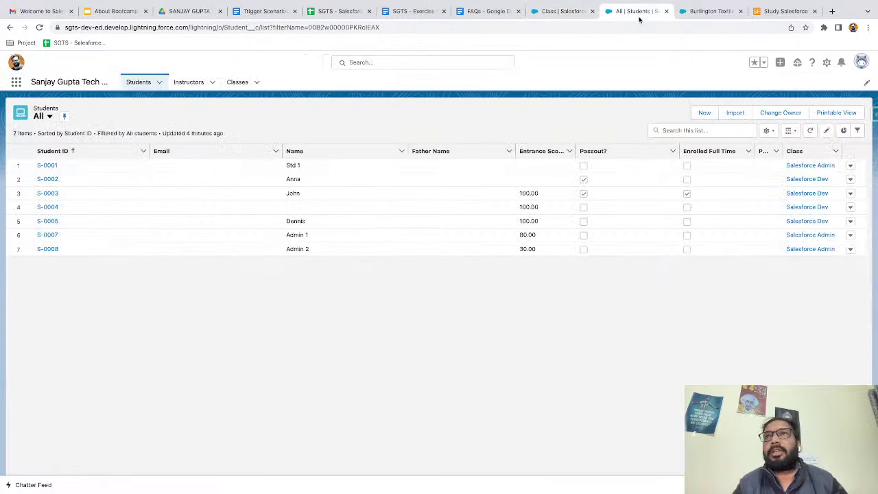
pyautogui.click(236, 82)
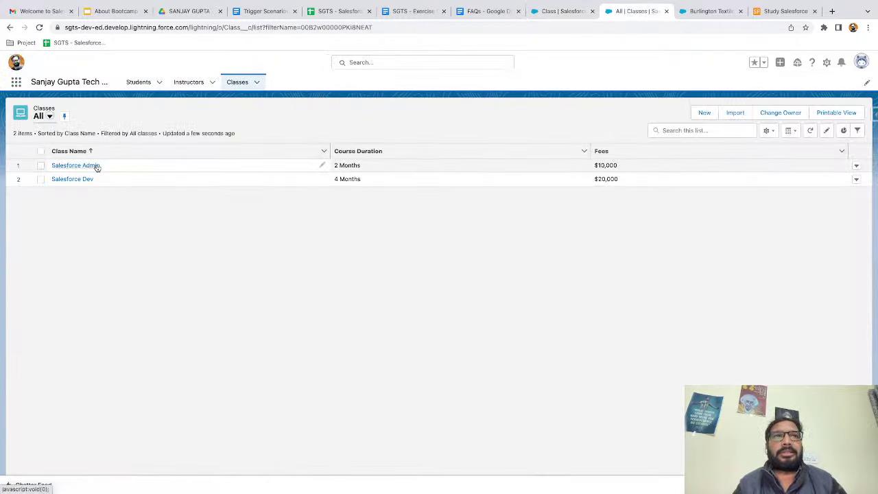
pyautogui.click(84, 165)
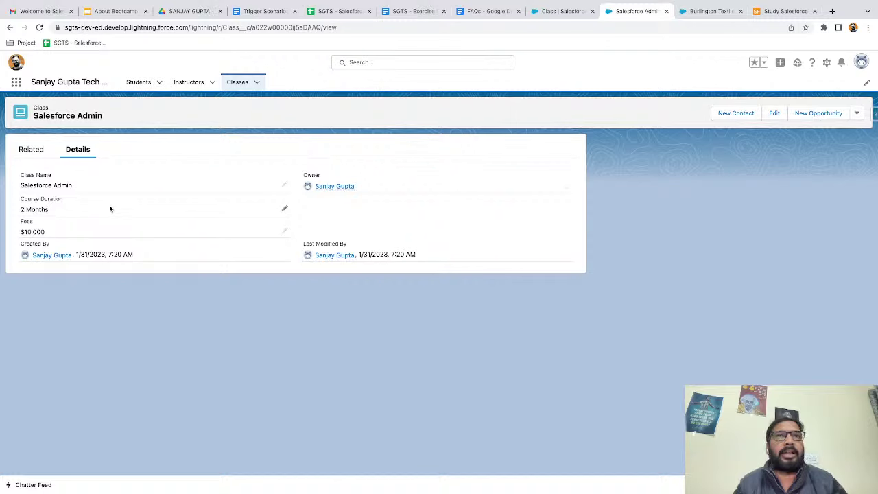
pyautogui.click(39, 28)
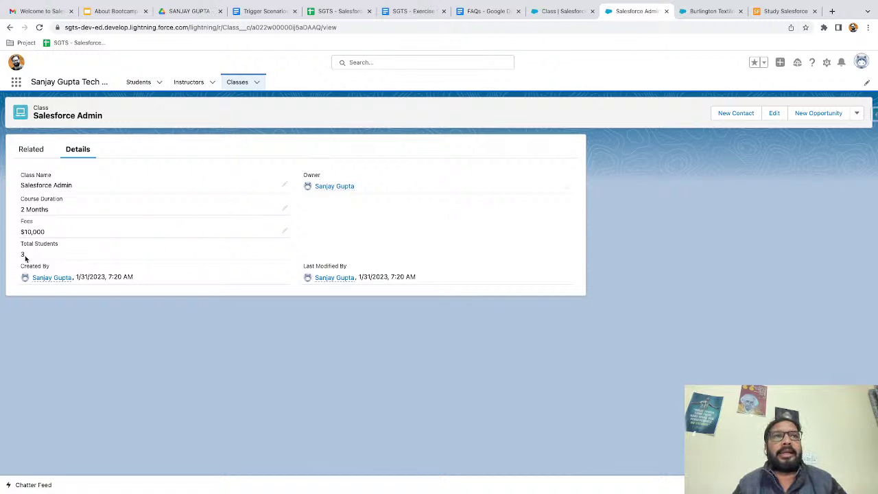
pyautogui.click(31, 149)
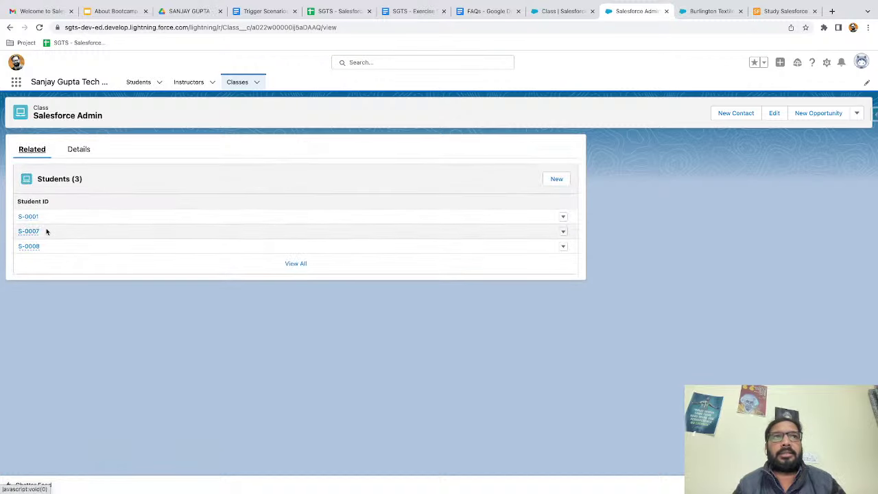
# Open the Salesforce Dev class record and compare its Total Students value with its related students list.
pyautogui.click(234, 83)
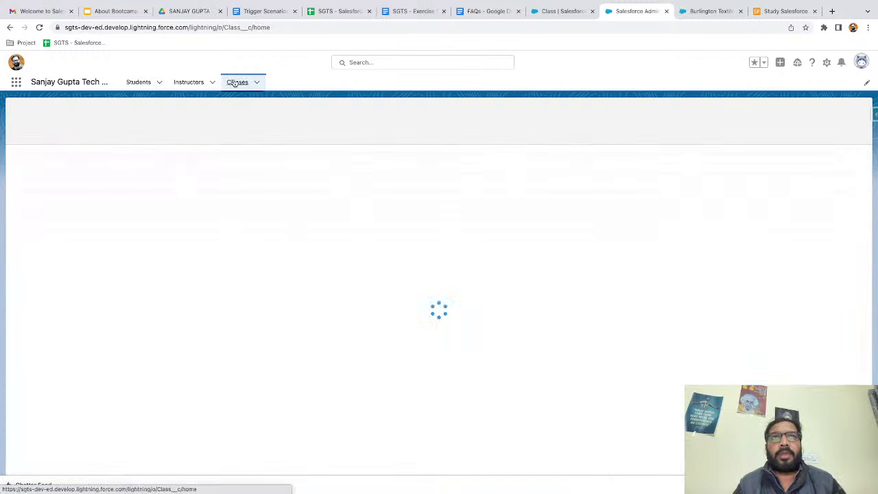
pyautogui.click(80, 181)
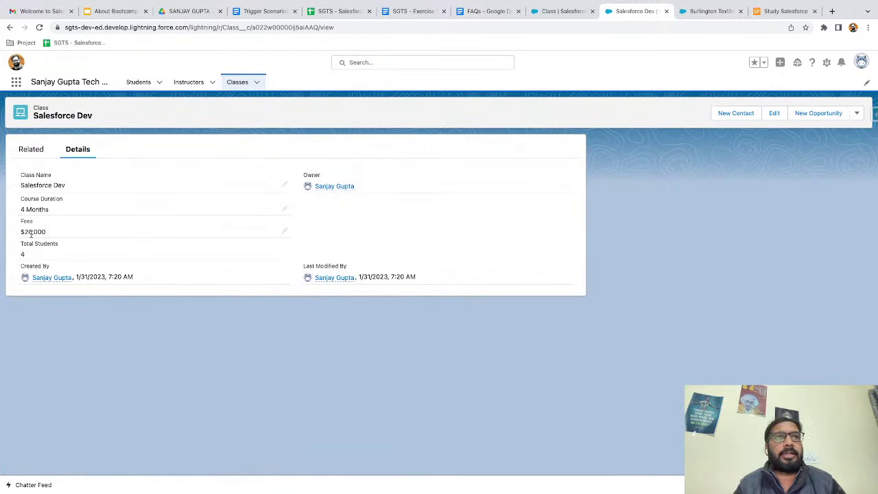
pyautogui.click(32, 152)
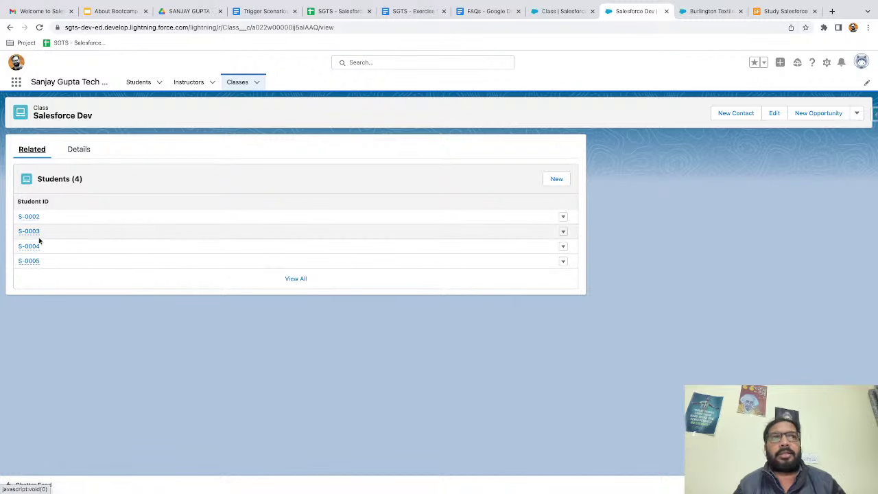
pyautogui.click(79, 151)
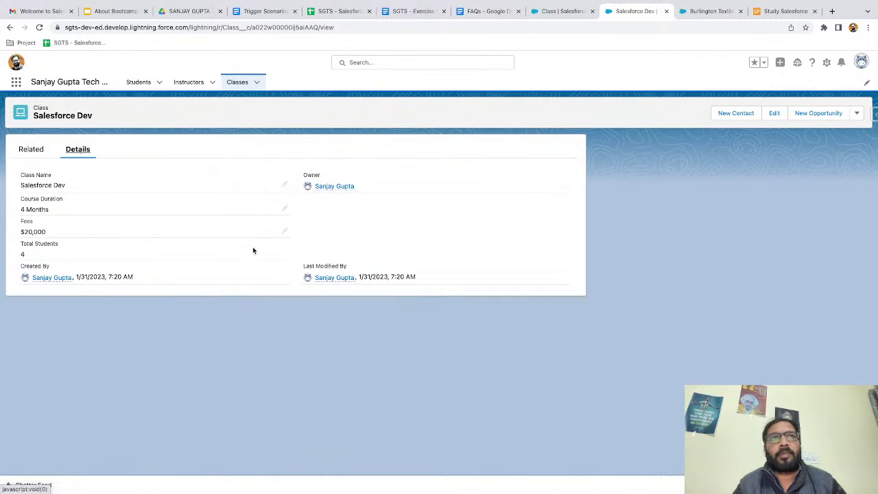
# Open the Salesforce Dev record for inline editing, check whether Total Students is editable, and cancel the edit.
pyautogui.click(286, 231)
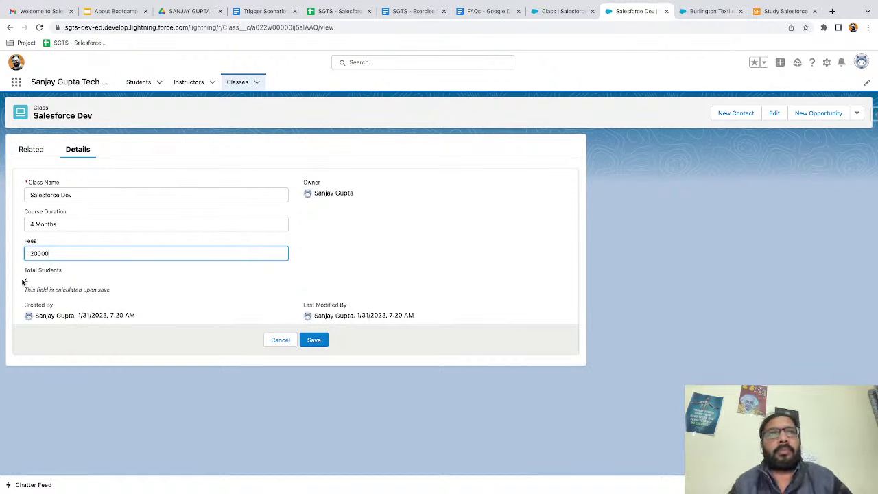
pyautogui.click(331, 251)
pyautogui.click(284, 339)
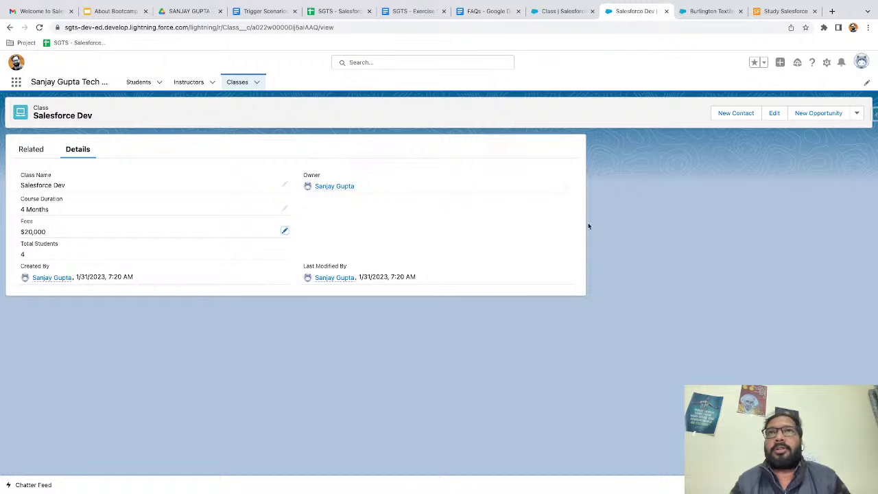
# Switch to the FAQs document in Google Docs and review its entries through to the object relationship links.
pyautogui.click(479, 12)
pyautogui.scroll(-20, 374, 247)
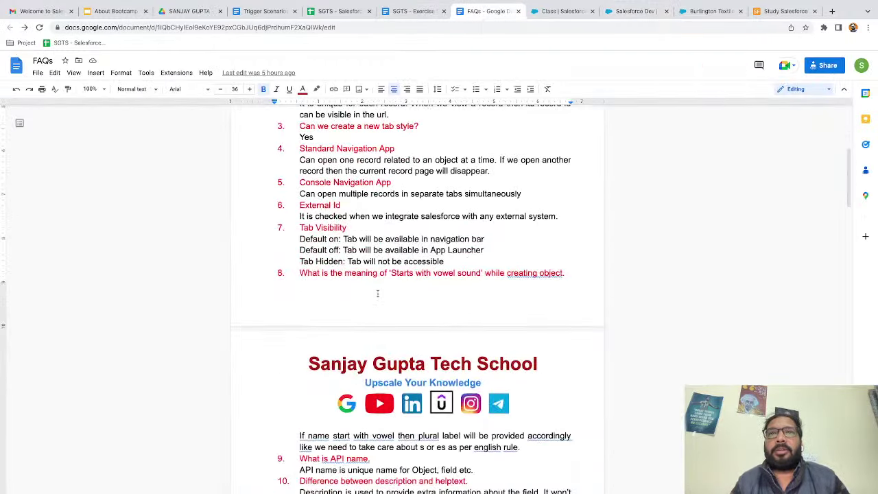
pyautogui.scroll(-12, 411, 283)
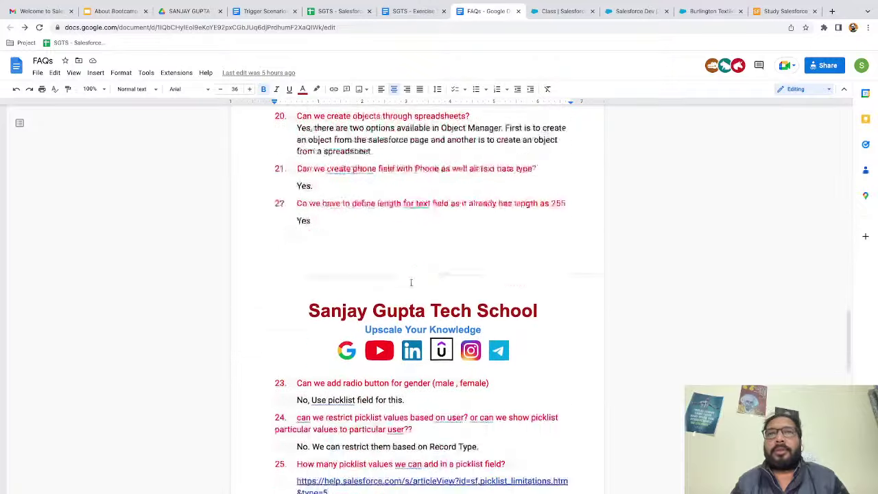
pyautogui.scroll(-1, 411, 283)
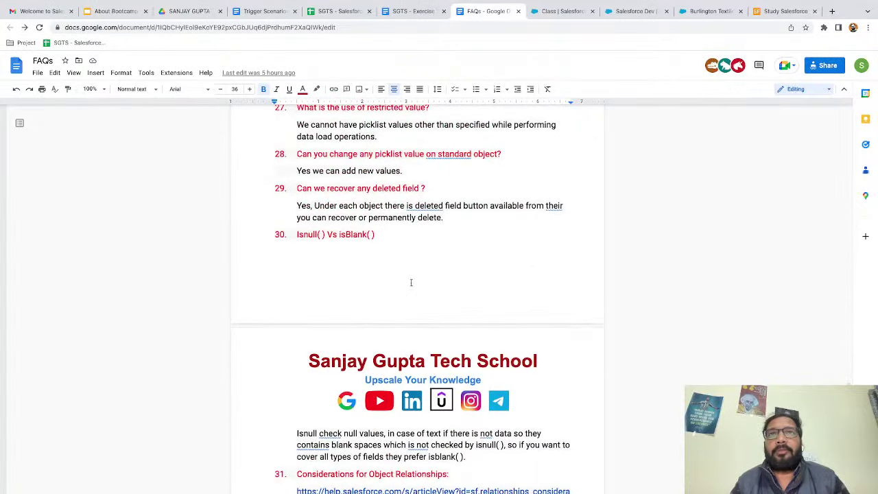
pyautogui.scroll(-6, 411, 283)
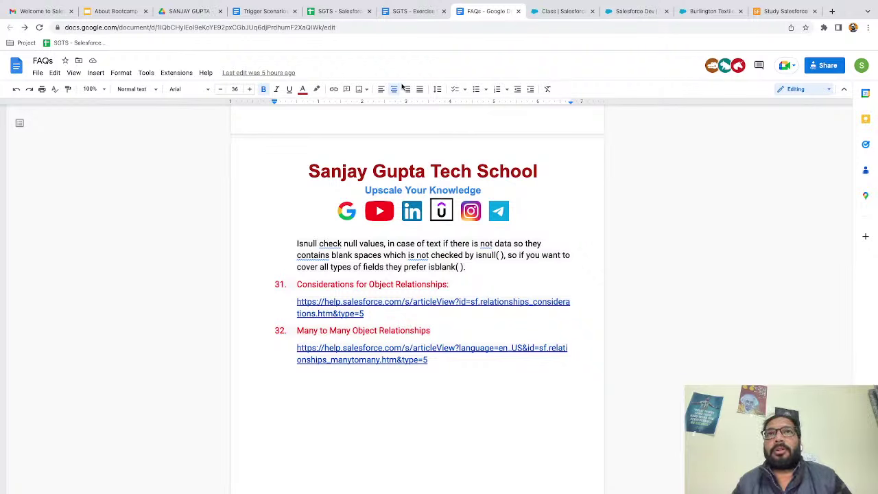
# Return to the Class object in Salesforce Setup, open the Total Students field for editing, and review its roll-up summary options.
pyautogui.click(559, 11)
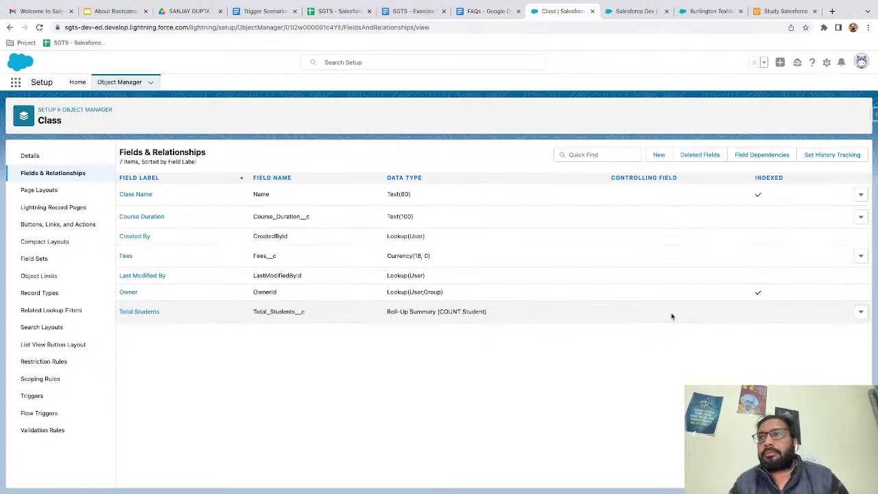
pyautogui.click(860, 312)
pyautogui.click(834, 333)
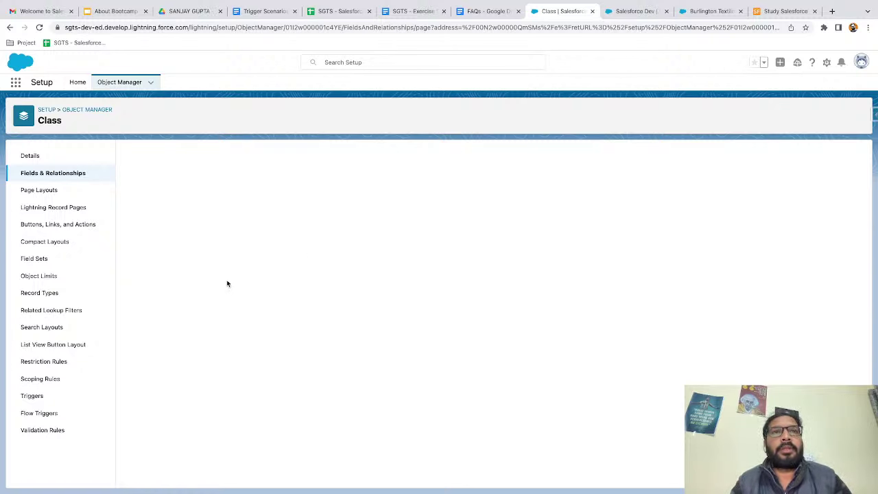
pyautogui.scroll(-3, 195, 317)
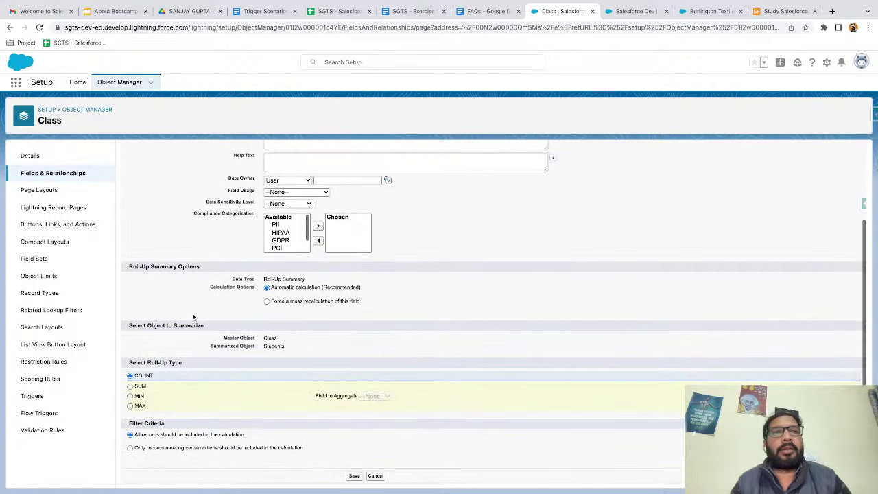
pyautogui.scroll(3, 193, 317)
pyautogui.scroll(-2, 193, 316)
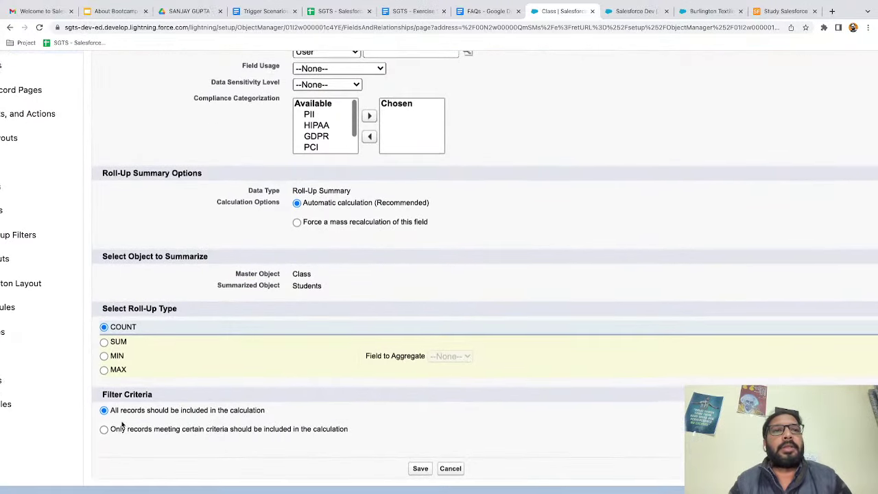
# Restrict the Total Students roll-up to records meeting certain criteria and examine the filter rows.
pyautogui.click(122, 425)
pyautogui.scroll(-2, 123, 428)
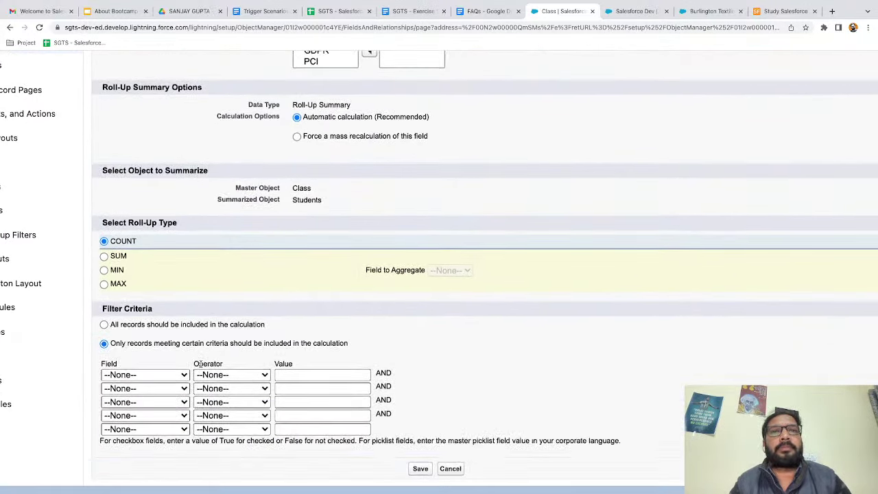
pyautogui.scroll(2, 200, 364)
pyautogui.scroll(-1, 200, 364)
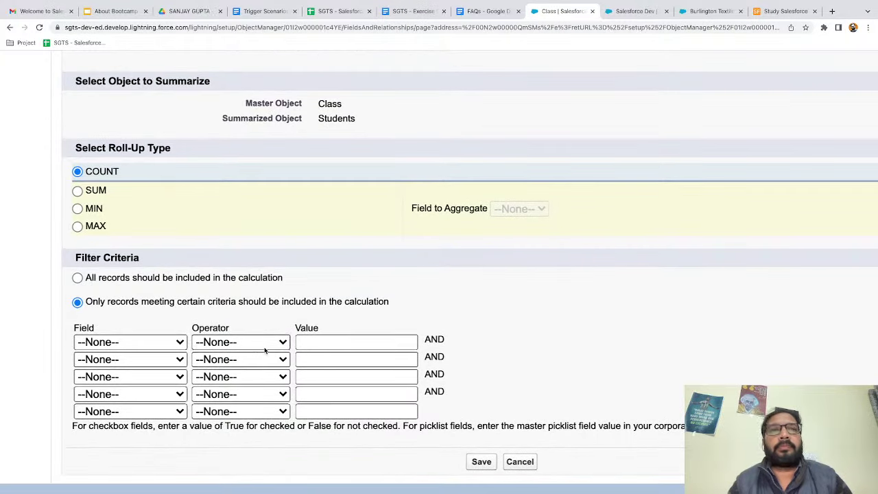
pyautogui.click(370, 345)
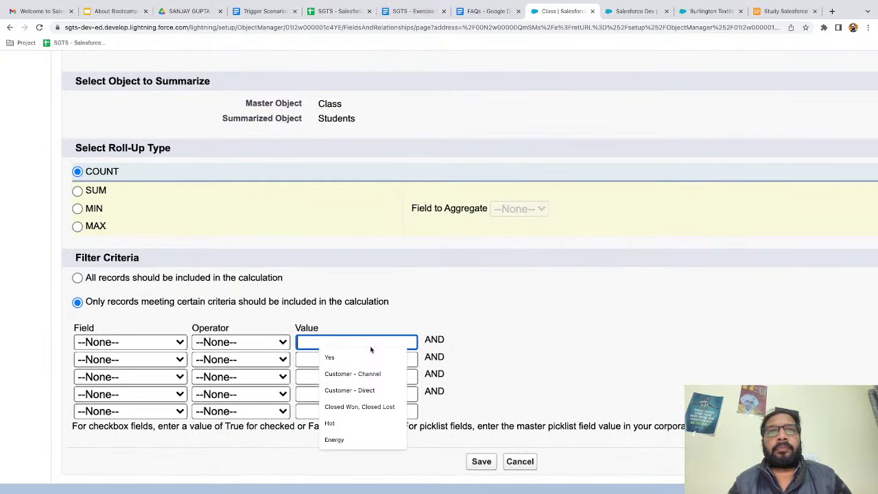
pyautogui.scroll(2, 401, 314)
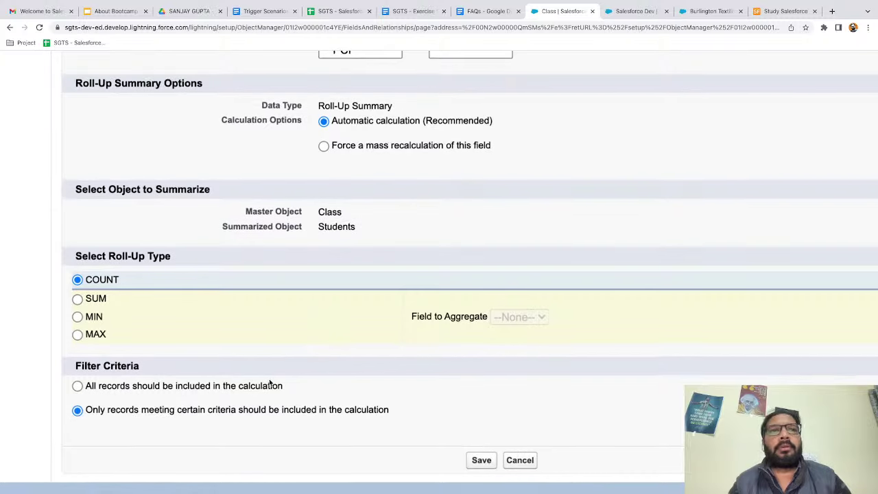
pyautogui.scroll(-2, 245, 411)
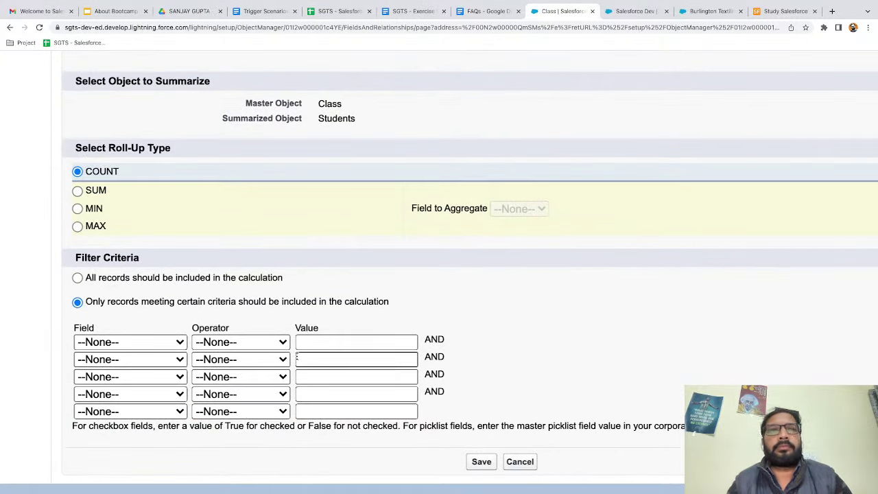
# Set the first roll-up filter criterion to Age greater than 30.
pyautogui.click(130, 342)
pyautogui.click(89, 356)
pyautogui.click(224, 341)
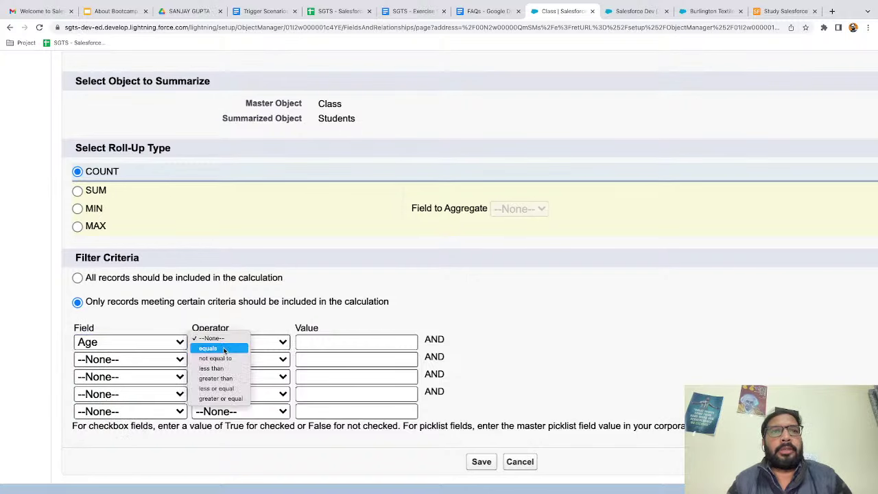
pyautogui.click(226, 379)
pyautogui.click(326, 343)
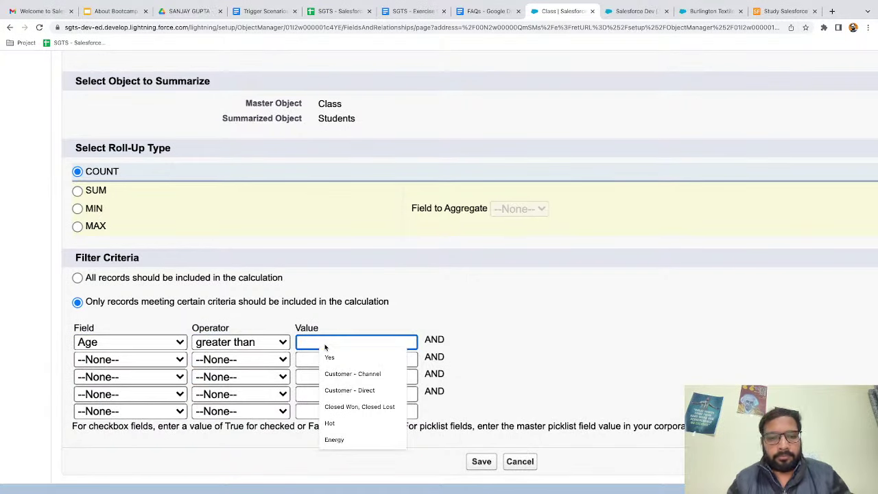
pyautogui.write('10')
pyautogui.scroll(2, 343, 329)
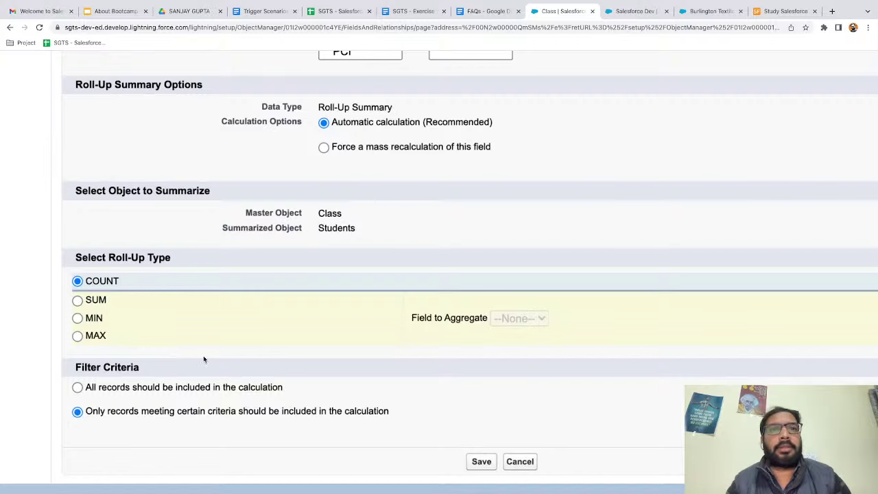
# Add a second roll-up filter criterion of Entrance Score greater than 20, and cancel the field edit without saving.
pyautogui.scroll(-2, 185, 371)
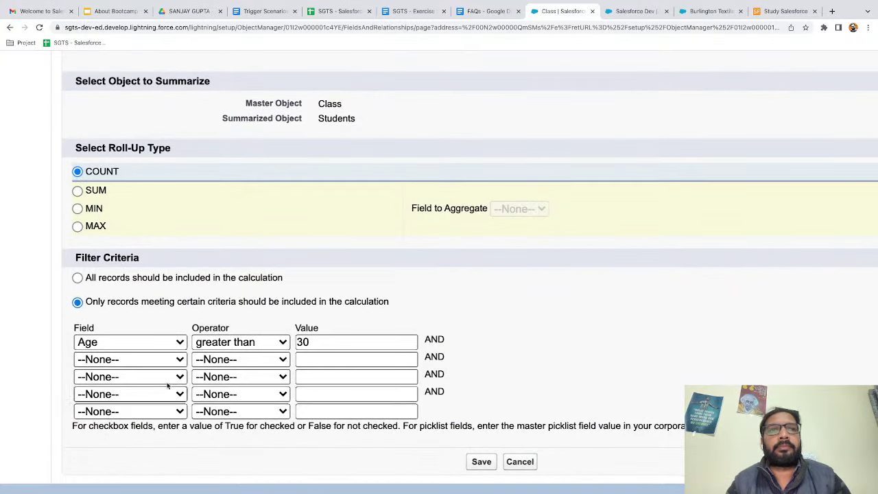
pyautogui.click(158, 360)
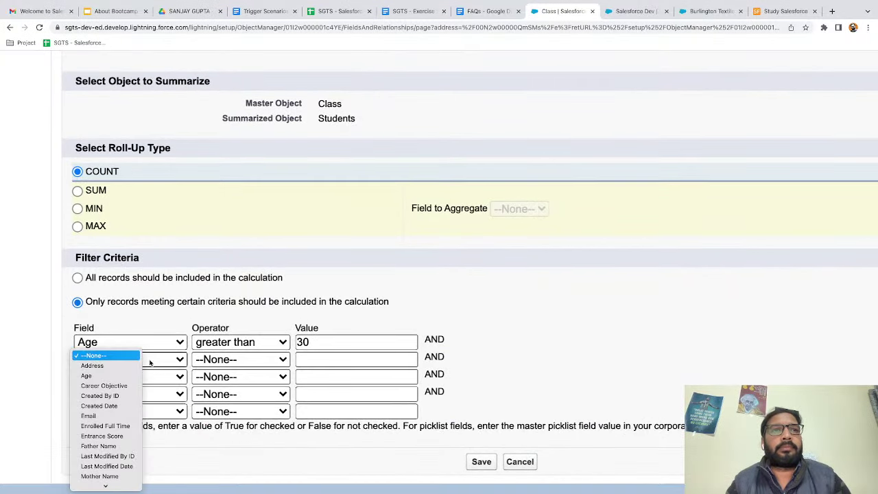
pyautogui.click(118, 437)
pyautogui.click(234, 360)
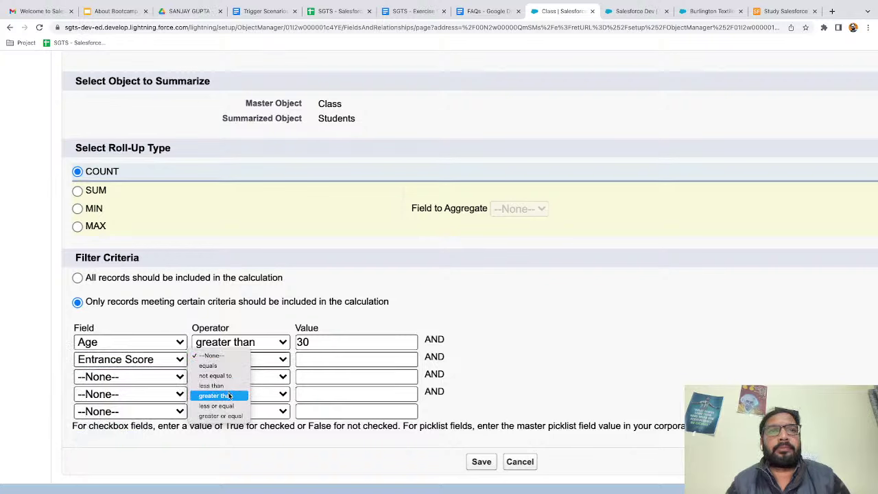
pyautogui.click(230, 396)
pyautogui.click(306, 363)
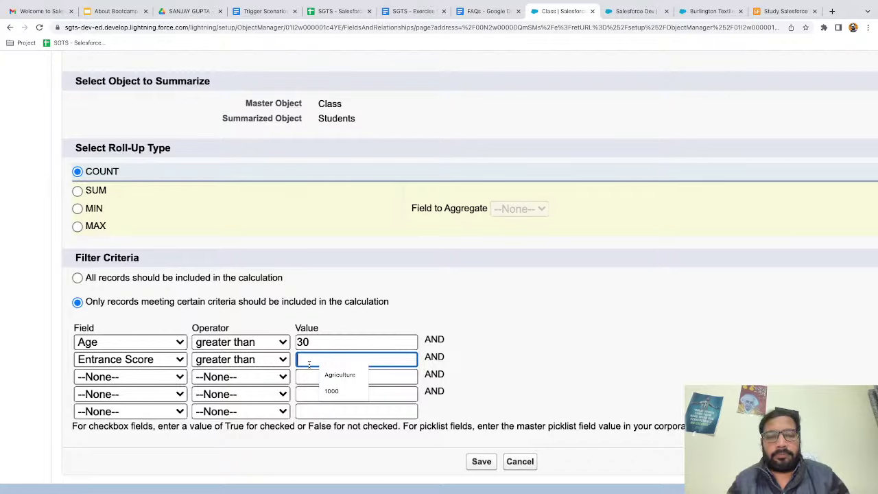
pyautogui.write('20')
pyautogui.click(513, 358)
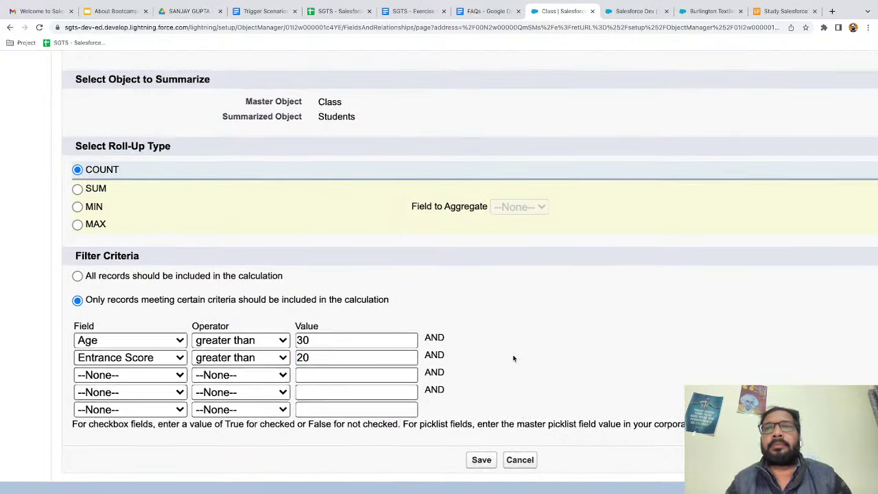
pyautogui.hotkey('ctrl', '-')
pyautogui.hotkey('ctrl', '-')
pyautogui.hotkey('ctrl', '-')
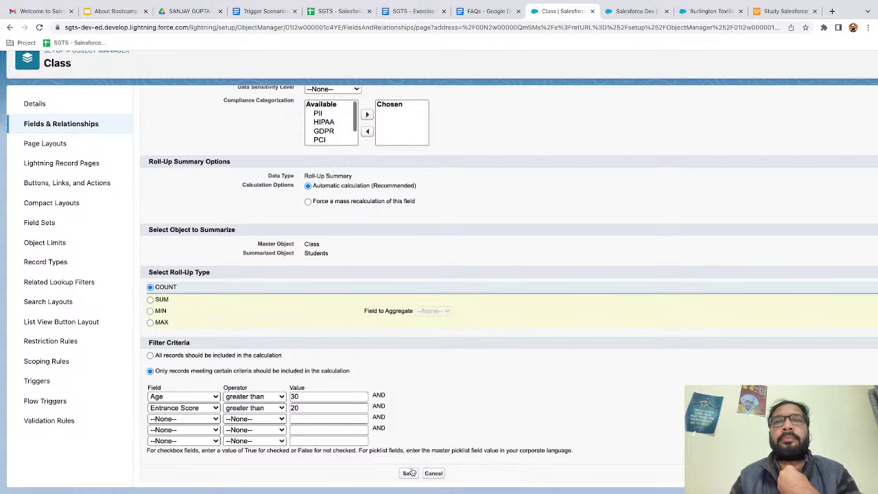
pyautogui.click(431, 472)
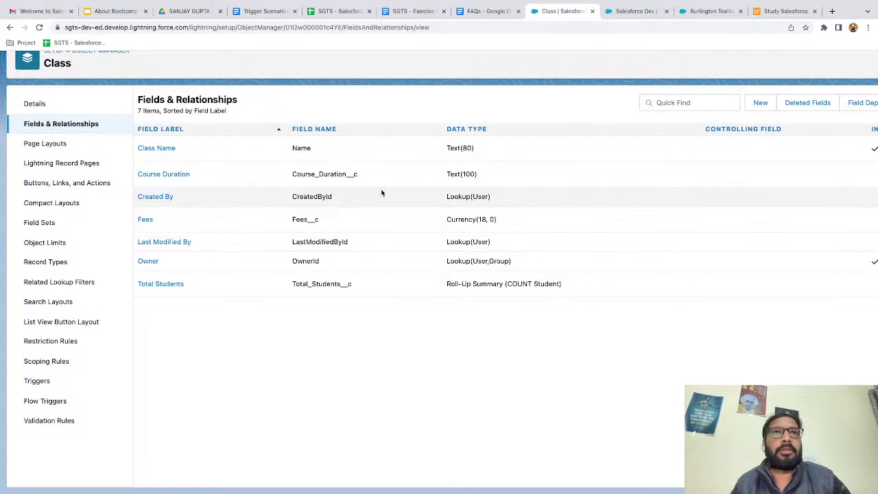
pyautogui.hotkey('ctrl', '-')
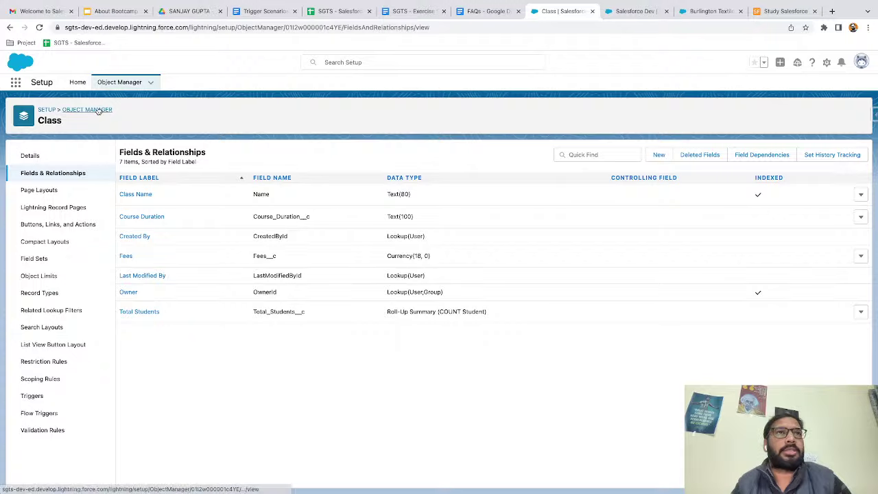
# Start a new custom field on the Account object with Lookup Relationship as its data type.
pyautogui.click(98, 111)
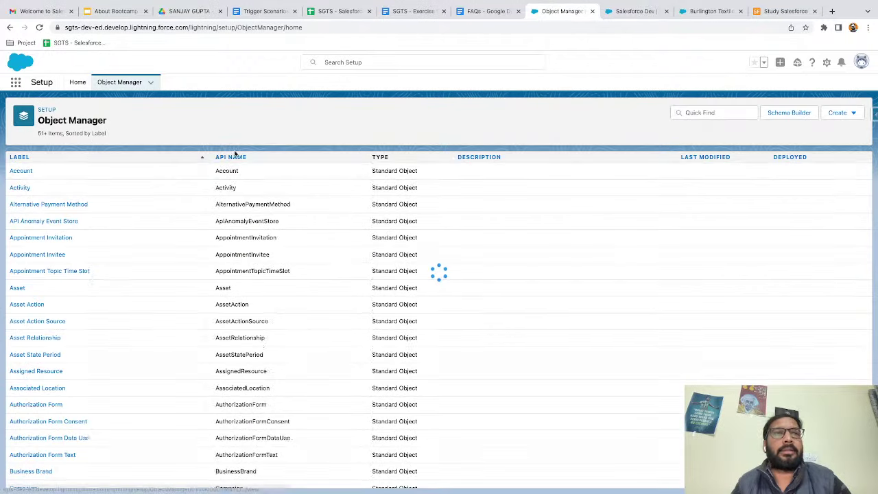
pyautogui.click(23, 173)
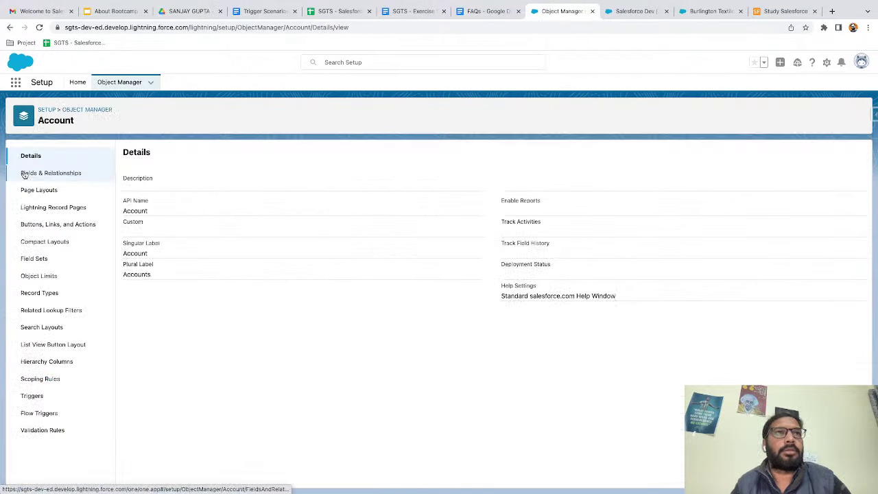
pyautogui.click(66, 173)
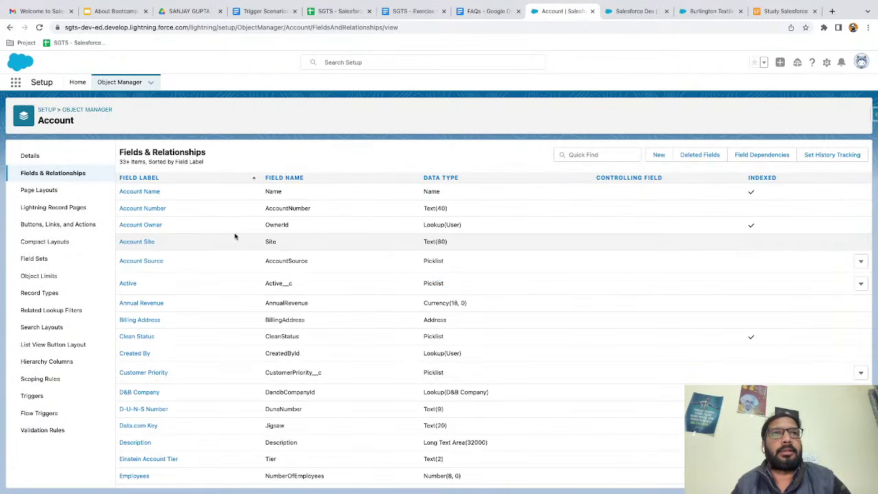
pyautogui.click(659, 154)
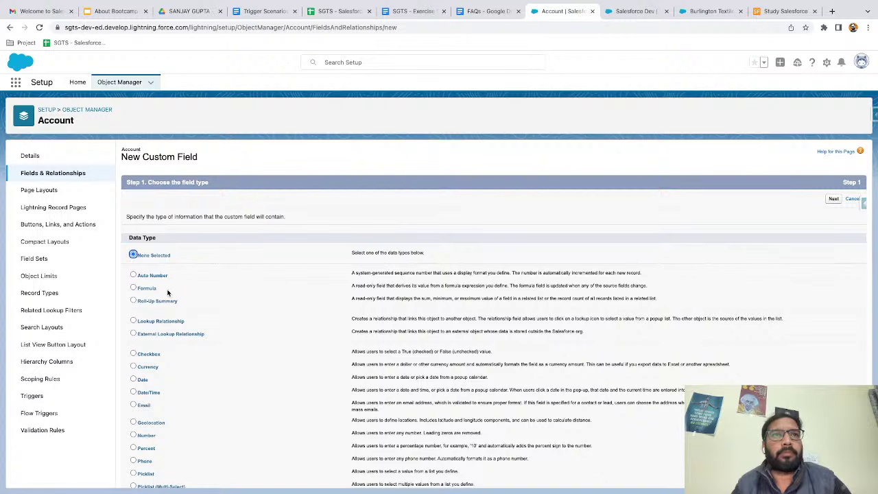
pyautogui.click(163, 321)
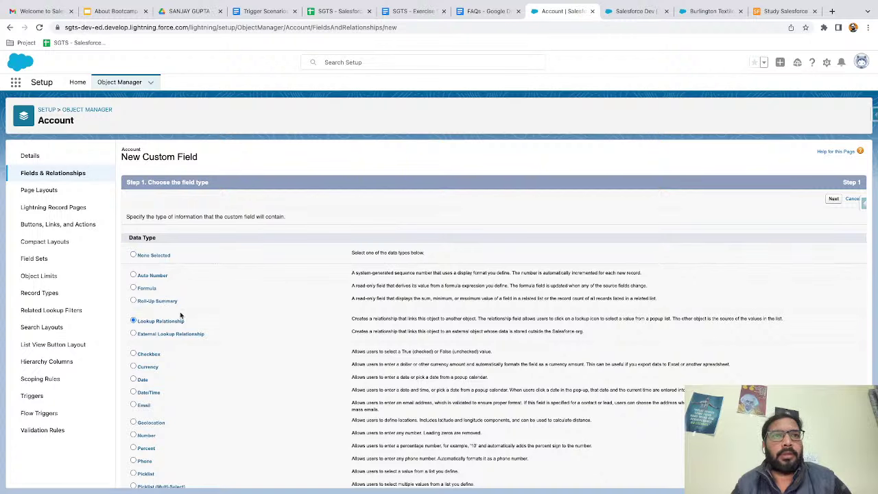
pyautogui.click(840, 200)
# Relate the new Account lookup field to the Class object and proceed to its label and name settings.
pyautogui.click(287, 236)
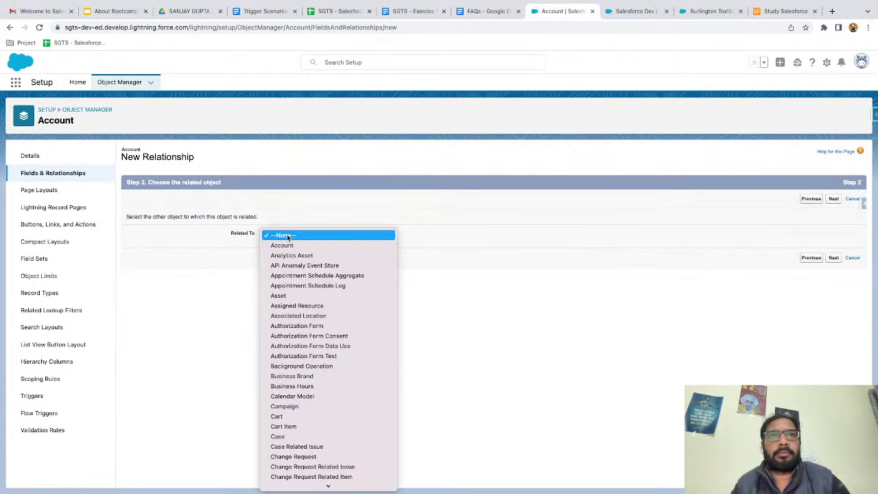
pyautogui.write('cl')
pyautogui.scroll(-5, 289, 307)
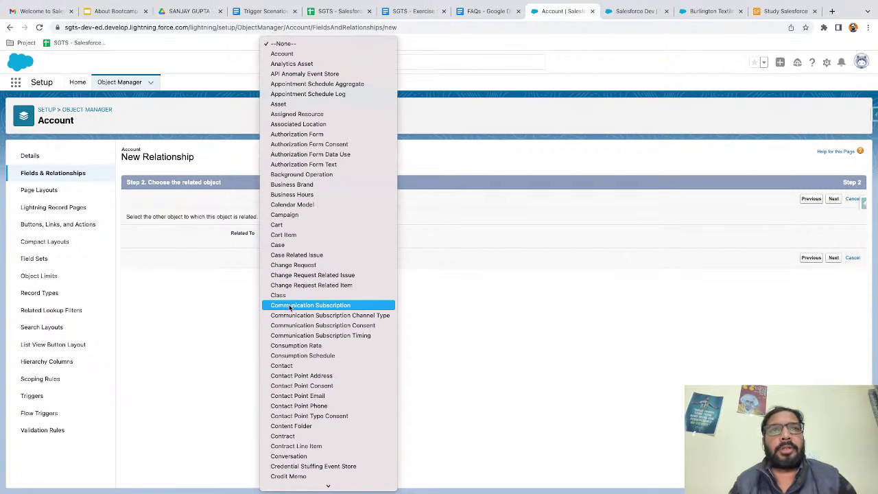
pyautogui.click(285, 295)
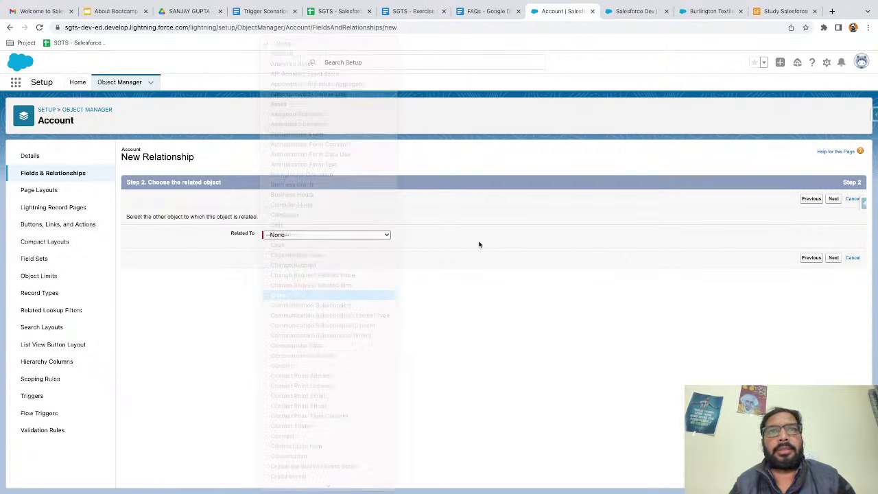
pyautogui.click(833, 200)
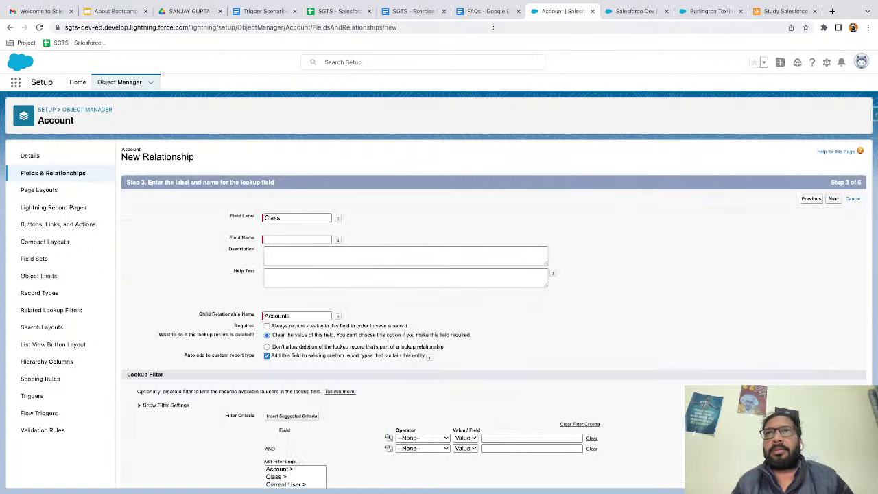
# Switch to the FAQs document and select the help link under Considerations for Object Relationships.
pyautogui.click(487, 11)
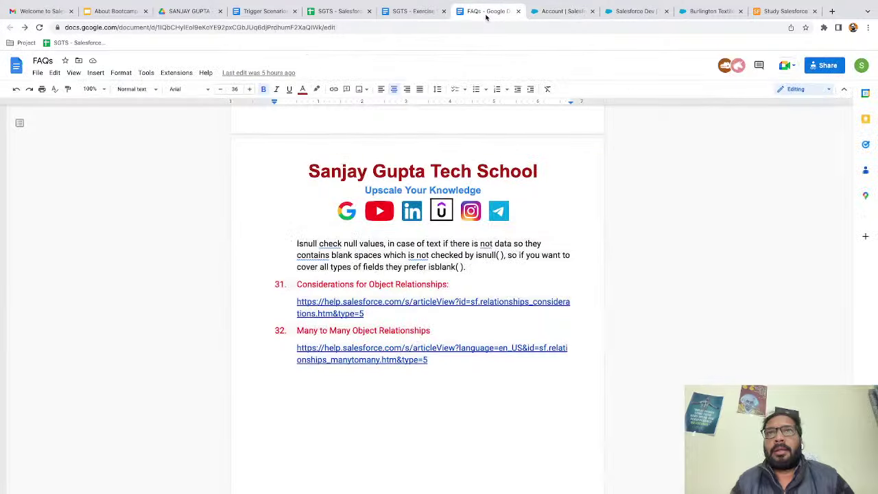
pyautogui.click(374, 316)
pyautogui.moveTo(374, 316); pyautogui.dragTo(297, 302)
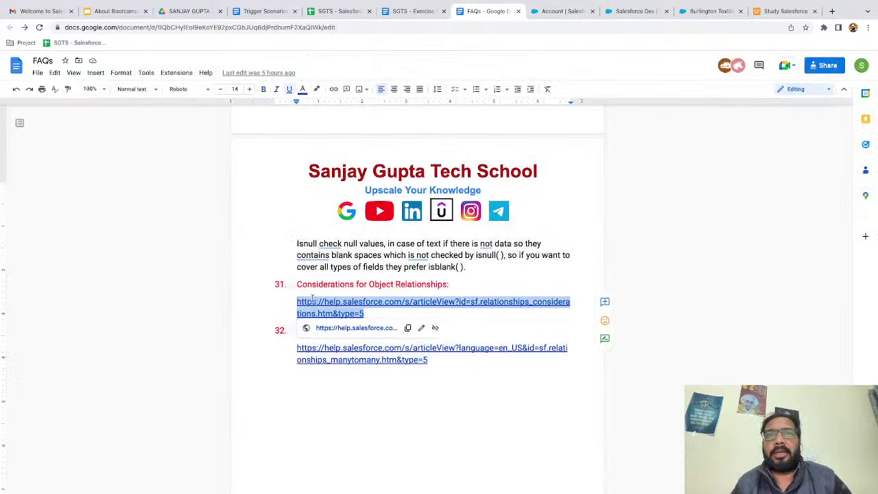
# Open the help article linked under Considerations for Object Relationships in the FAQs document.
pyautogui.click(455, 287)
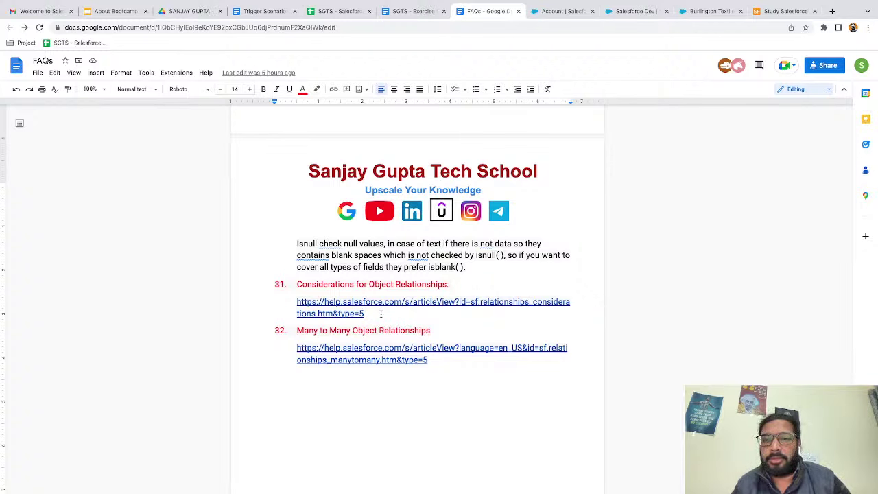
pyautogui.click(557, 18)
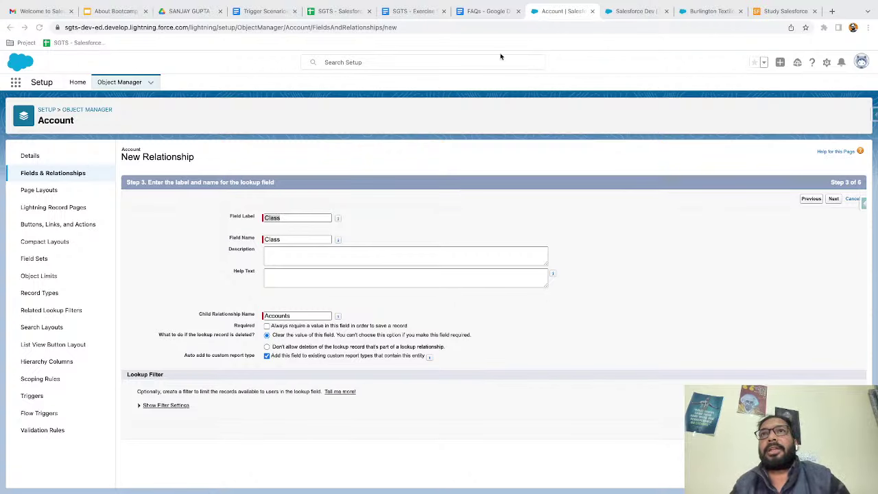
pyautogui.click(484, 12)
pyautogui.click(430, 304)
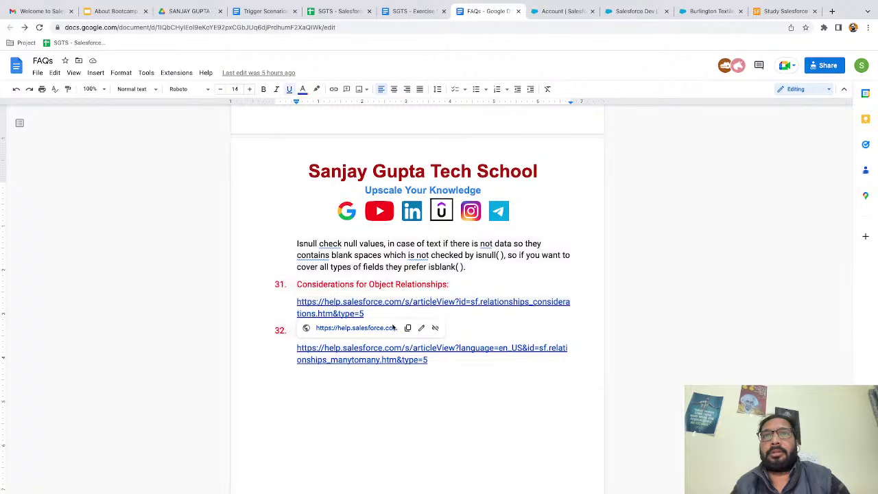
pyautogui.click(381, 330)
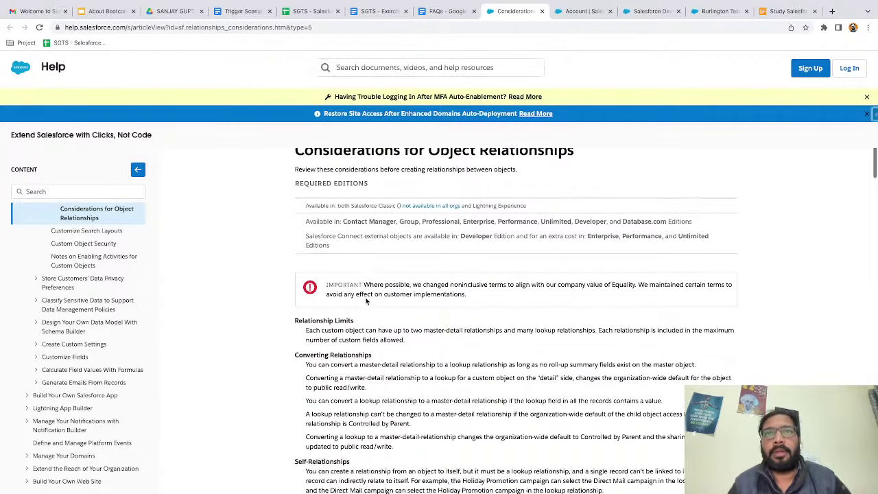
# Examine the article's sections on relationship limits, converting relationships, self-relationships and master-detail relationships.
pyautogui.scroll(-3, 366, 300)
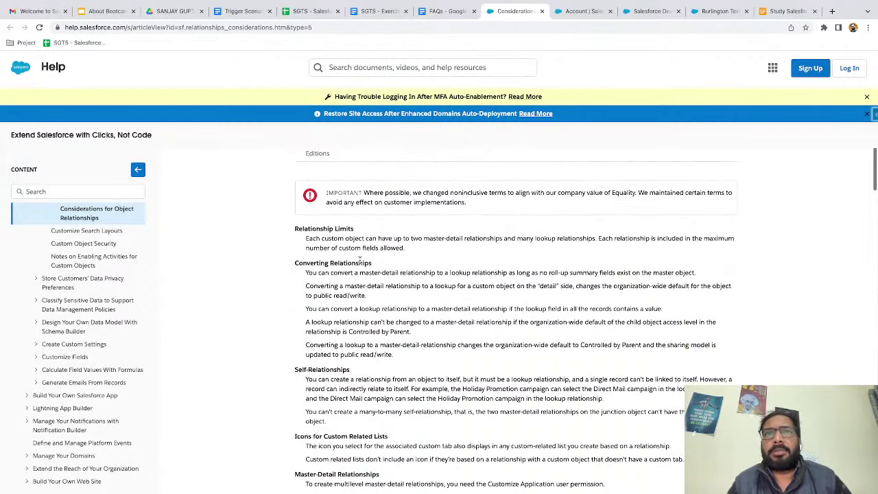
pyautogui.scroll(5, 359, 260)
pyautogui.hscroll(2, 359, 261)
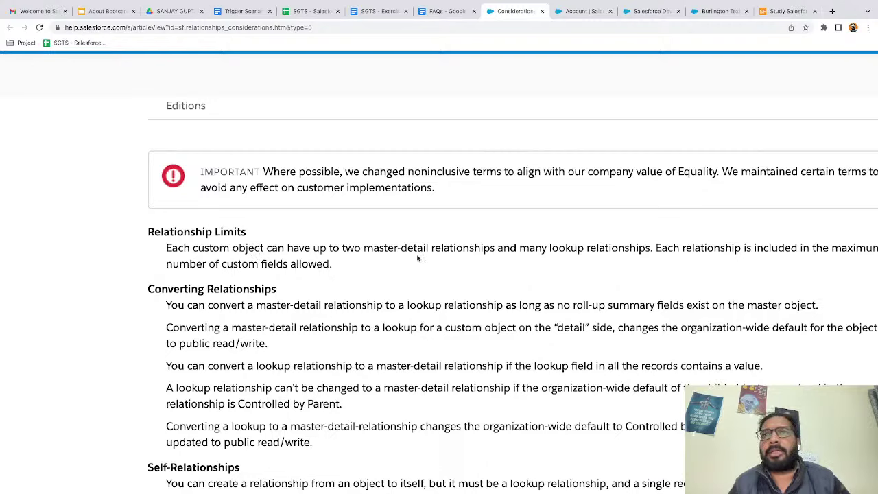
pyautogui.hscroll(2, 509, 256)
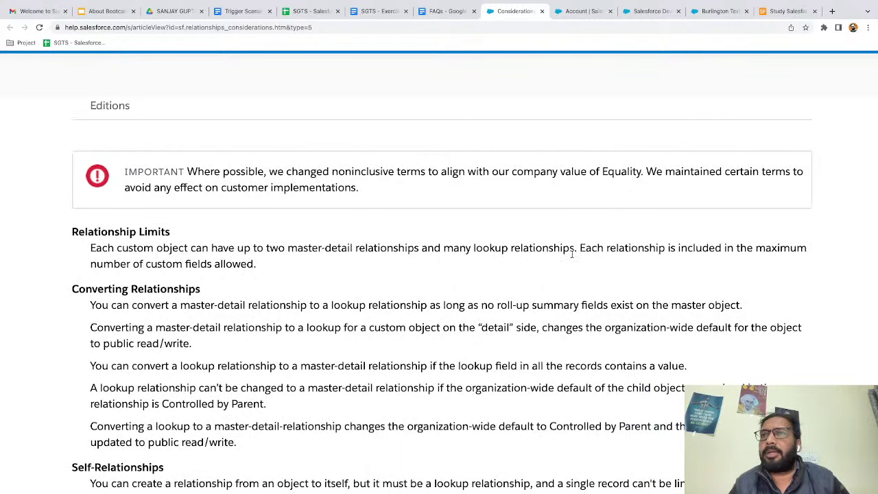
pyautogui.scroll(-3, 326, 282)
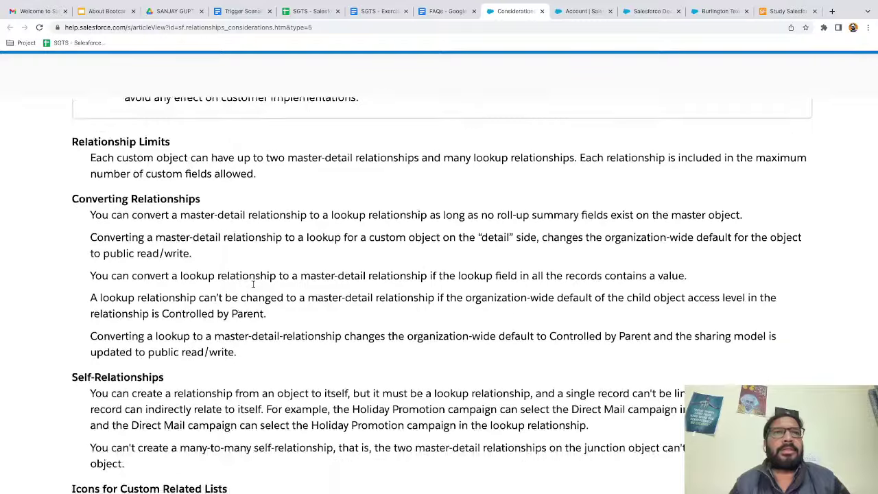
pyautogui.hotkey('ctrl', '0')
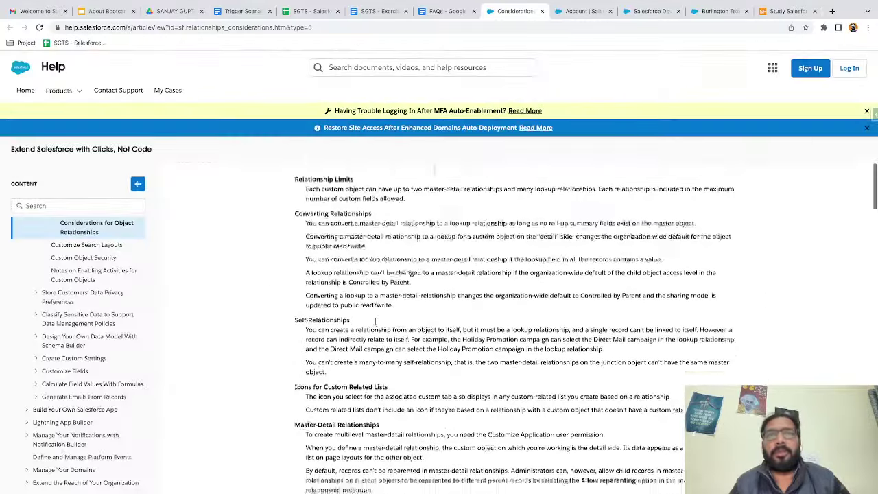
pyautogui.scroll(-10, 376, 321)
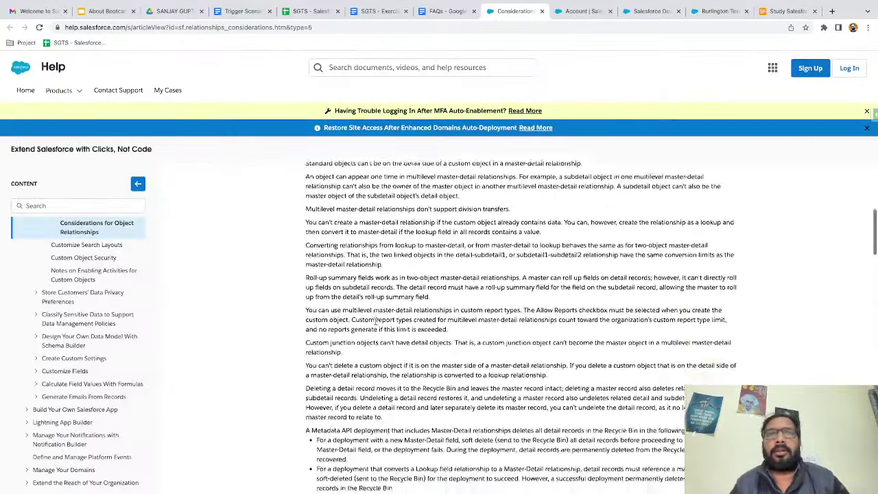
pyautogui.scroll(-3, 376, 321)
pyautogui.scroll(15, 375, 321)
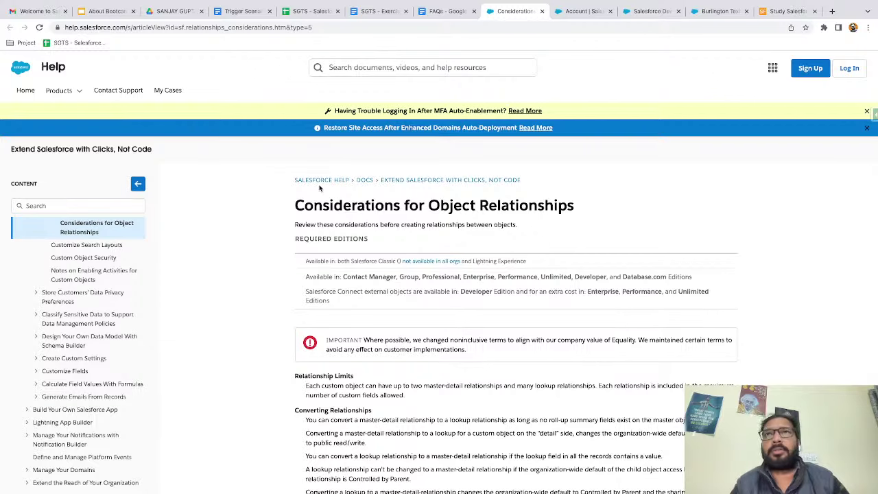
# Return to the Account object's setup and cancel the new Class lookup field without saving.
pyautogui.click(443, 14)
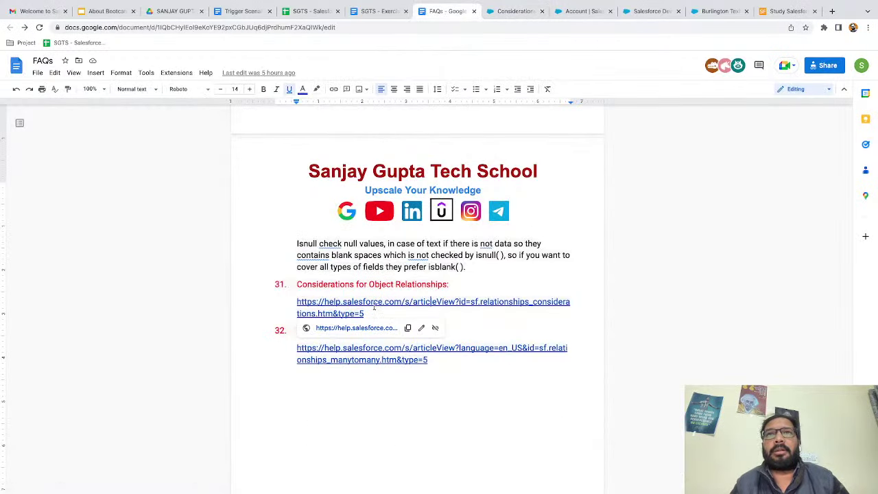
pyautogui.click(528, 12)
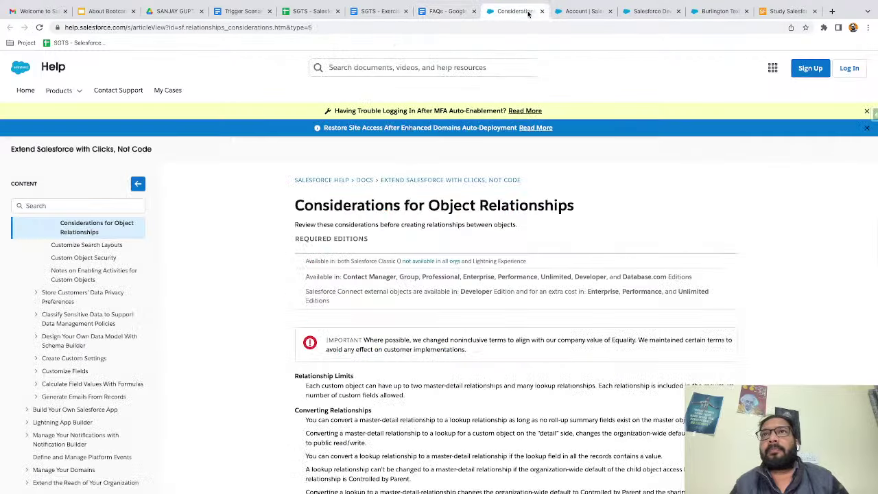
pyautogui.click(581, 12)
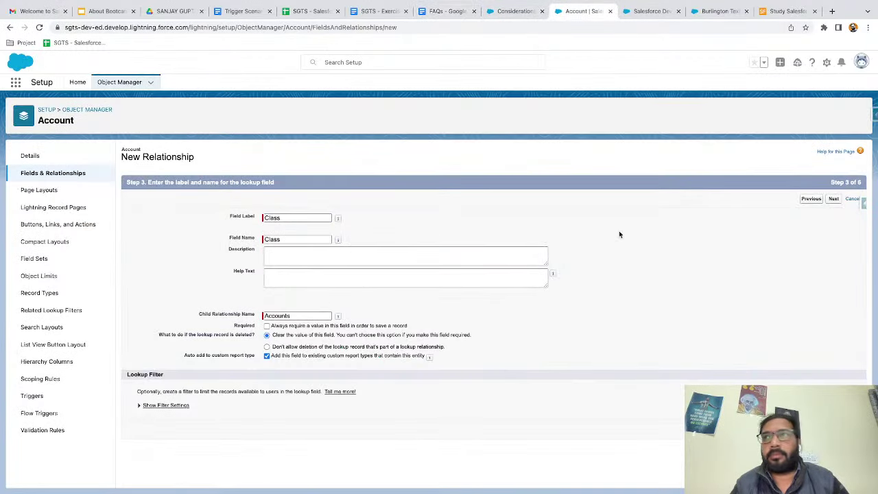
pyautogui.click(852, 198)
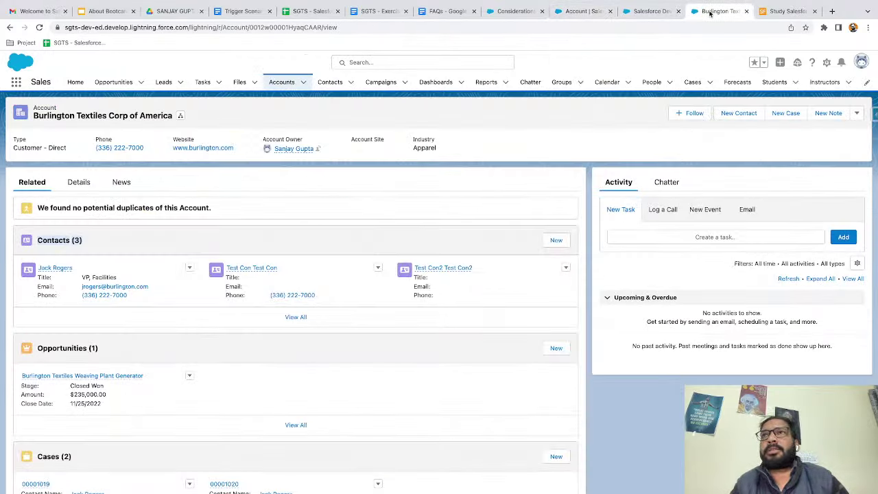
# View the account hierarchy of Burlington Textiles Corp of America and return to its account record.
pyautogui.click(712, 11)
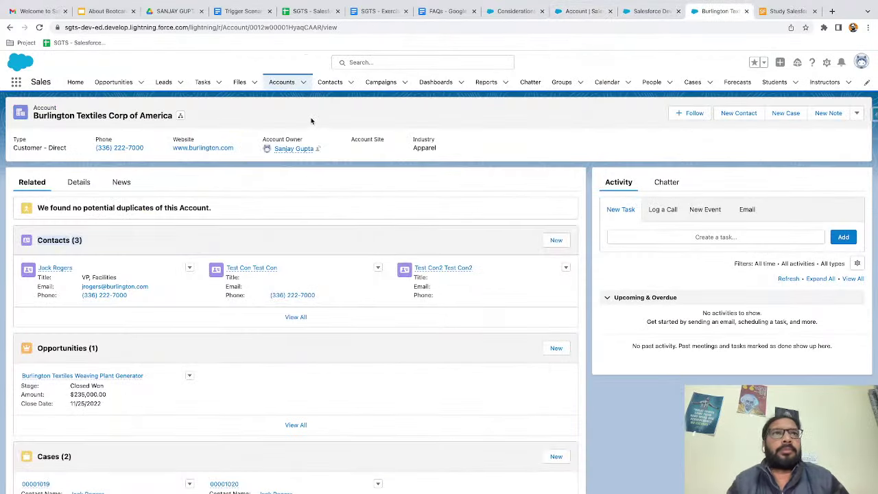
pyautogui.click(180, 117)
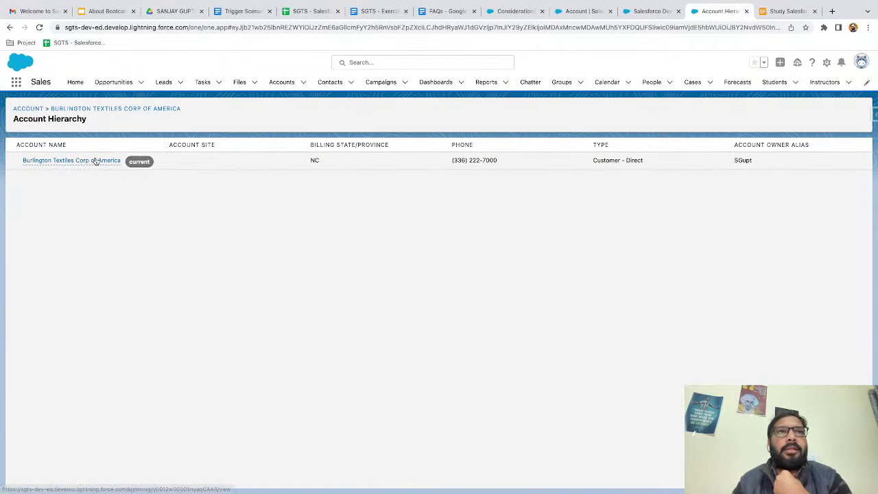
pyautogui.moveTo(94, 160)
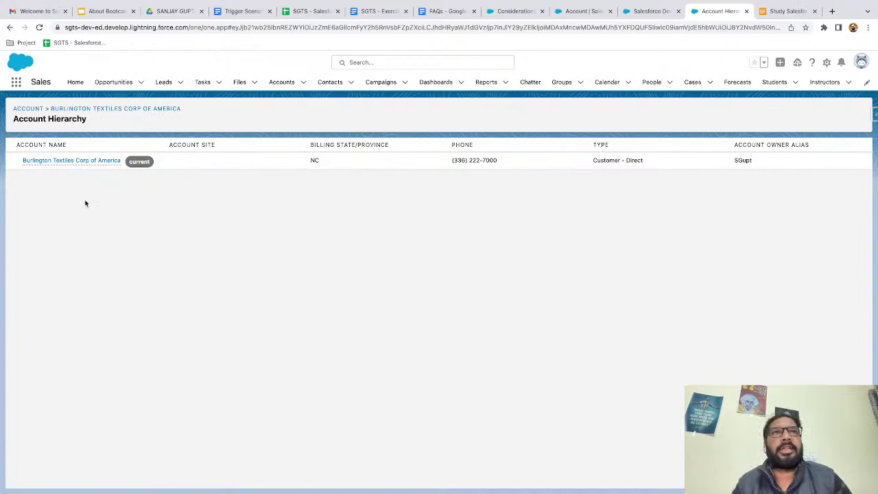
pyautogui.click(105, 162)
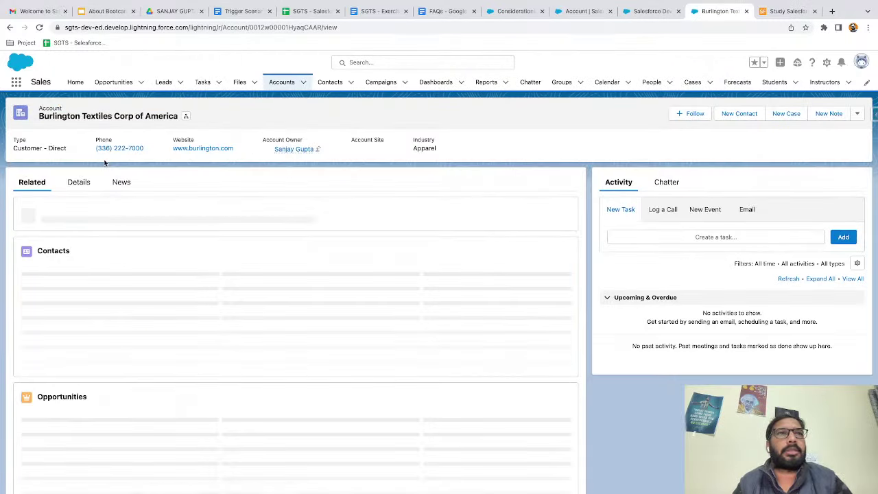
pyautogui.click(79, 184)
pyautogui.scroll(-1, 120, 284)
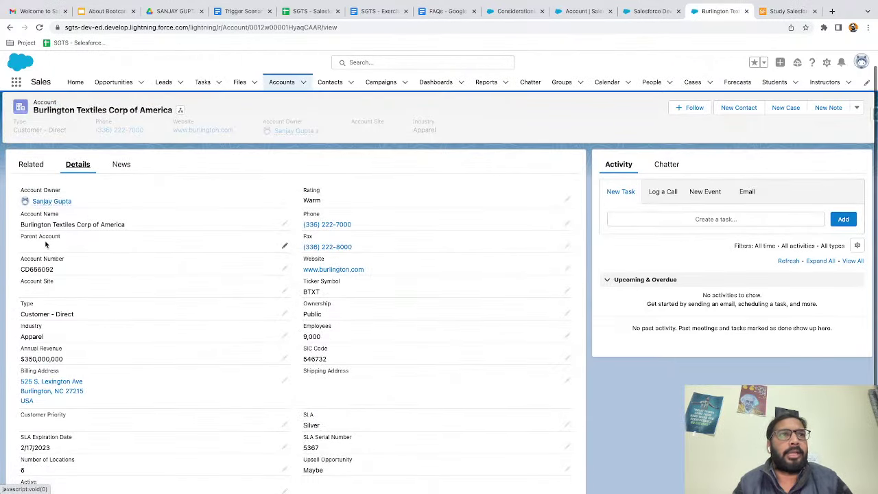
pyautogui.click(284, 246)
pyautogui.click(102, 268)
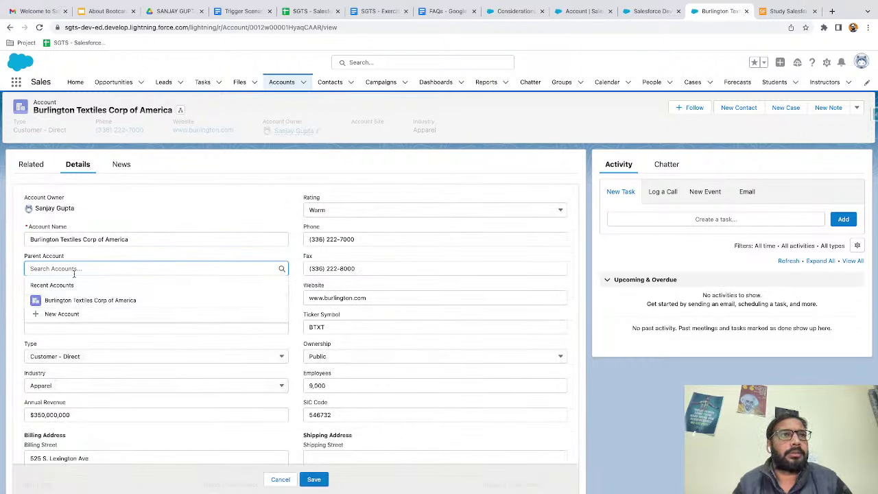
pyautogui.click(171, 224)
# Open the Dickenson plc record from the All Accounts list view and show its details.
pyautogui.click(299, 83)
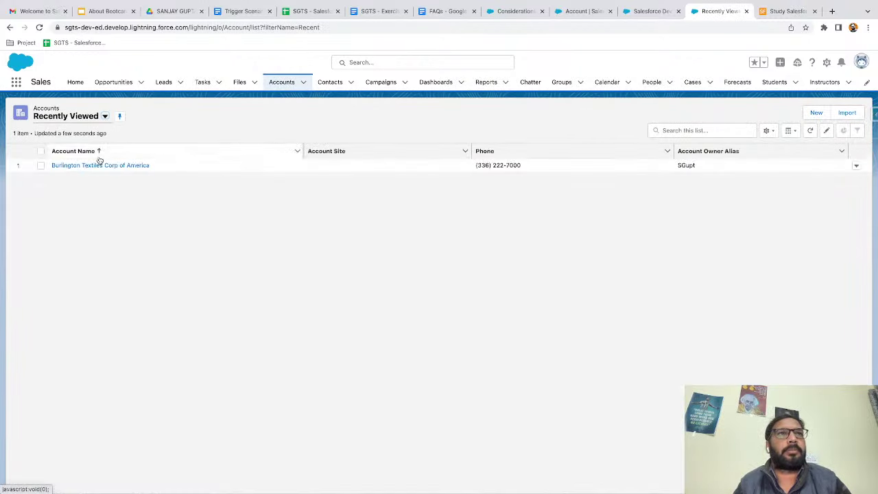
pyautogui.click(90, 118)
pyautogui.click(86, 149)
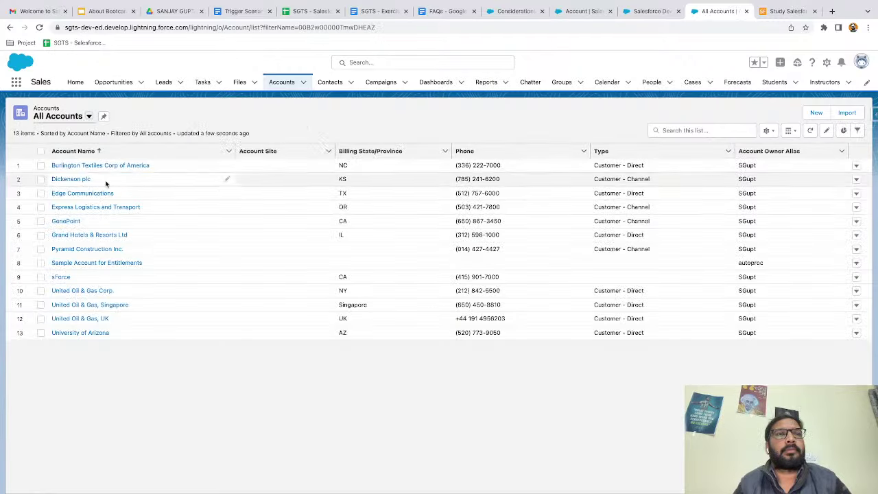
pyautogui.click(81, 181)
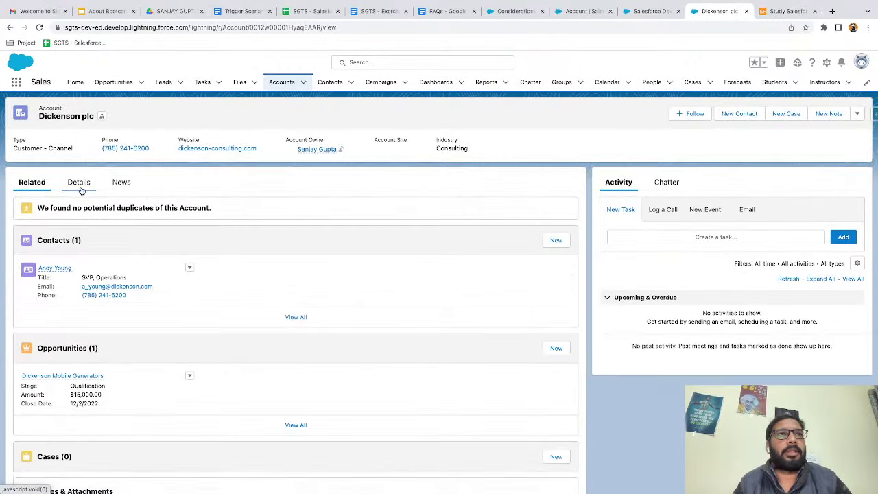
pyautogui.click(80, 185)
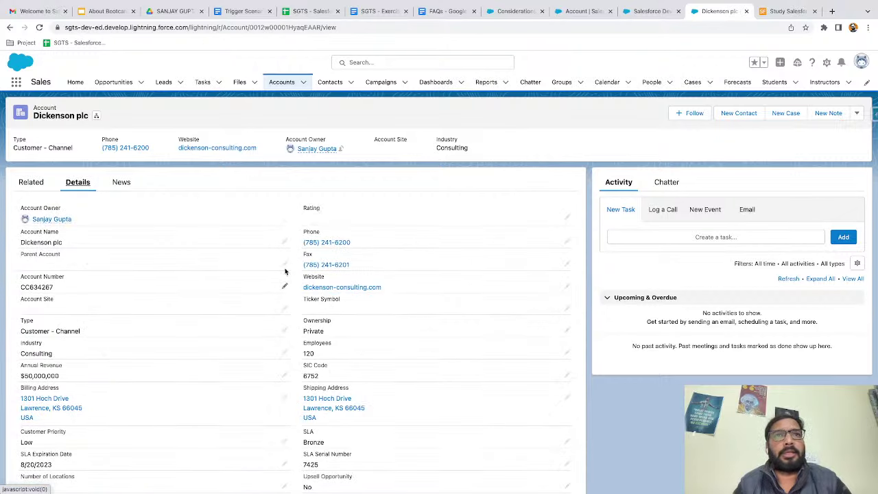
# Set Dickenson plc's parent account to Burlington Textiles Corp of America and save the record.
pyautogui.click(286, 263)
pyautogui.click(90, 286)
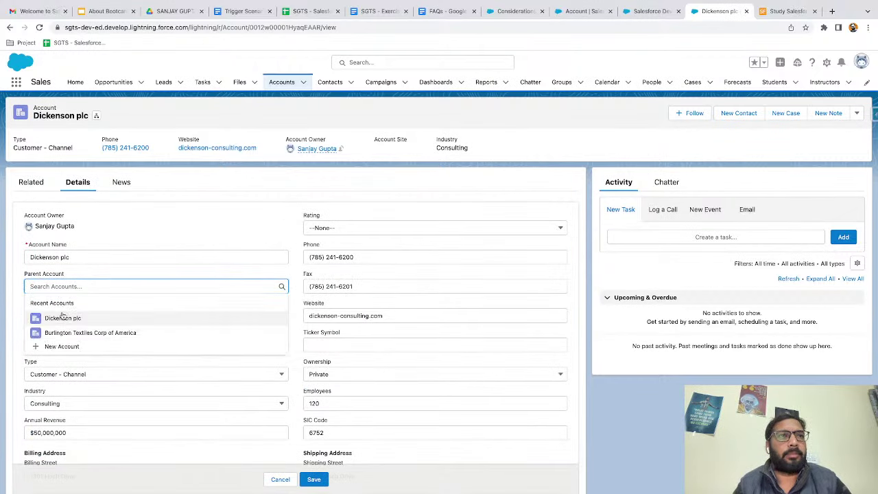
pyautogui.click(63, 332)
pyautogui.scroll(-5, 307, 234)
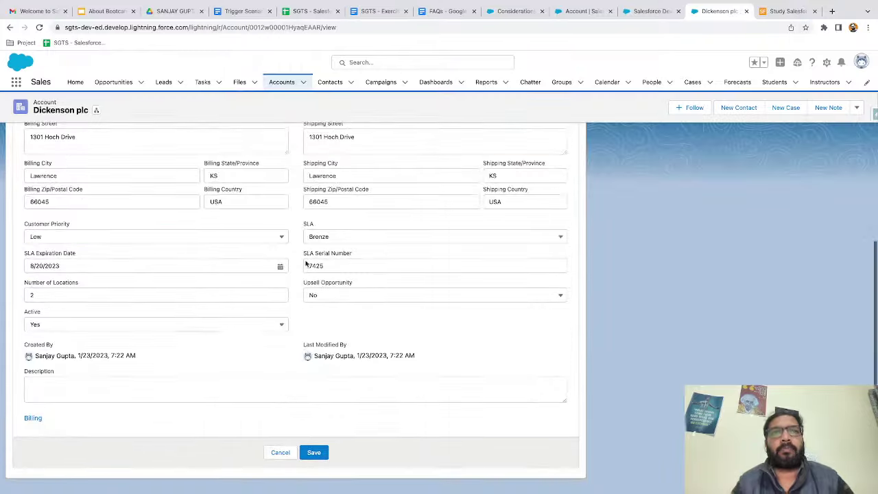
pyautogui.click(314, 462)
# View the account hierarchy of Dickenson plc to check its placement under the parent account.
pyautogui.scroll(5, 148, 201)
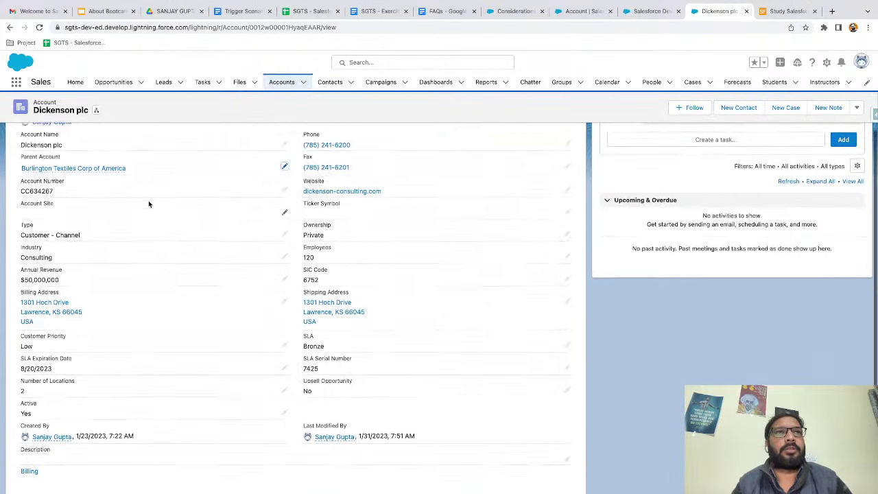
pyautogui.click(95, 116)
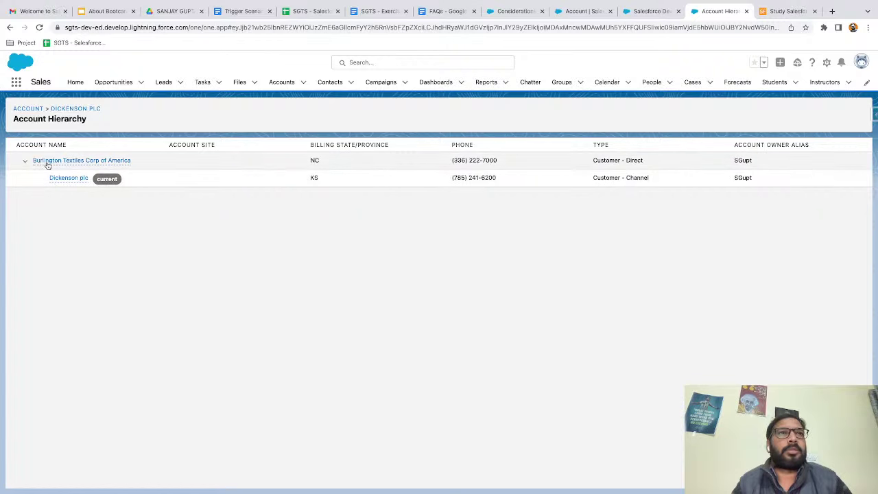
pyautogui.moveTo(56, 166)
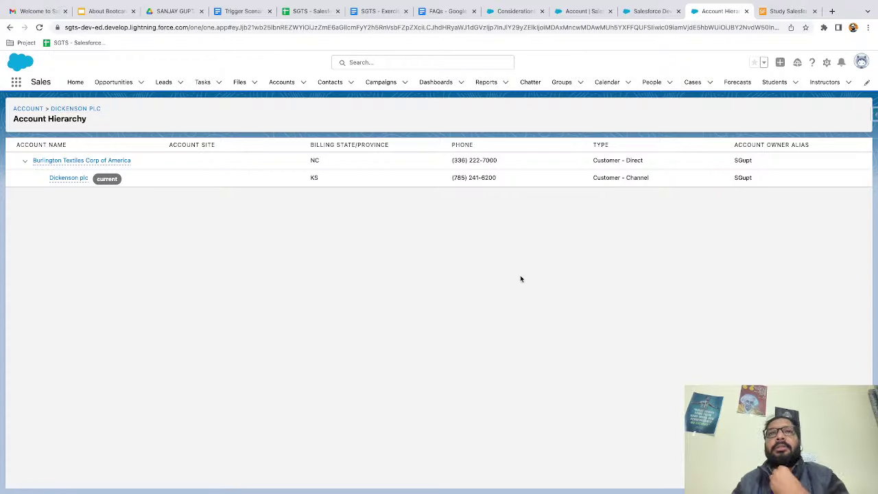
# Find the Opportunity object in Object Manager by searching for "opp" and show its fields and relationships.
pyautogui.click(638, 11)
pyautogui.click(582, 11)
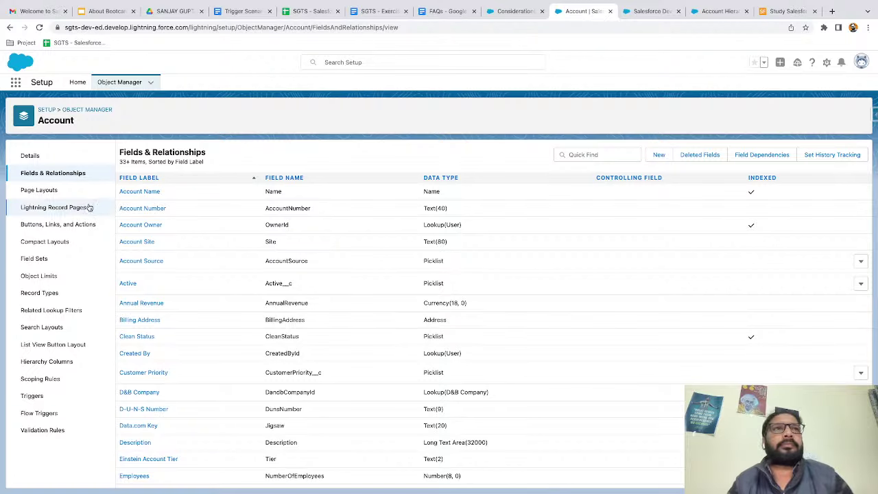
pyautogui.click(87, 110)
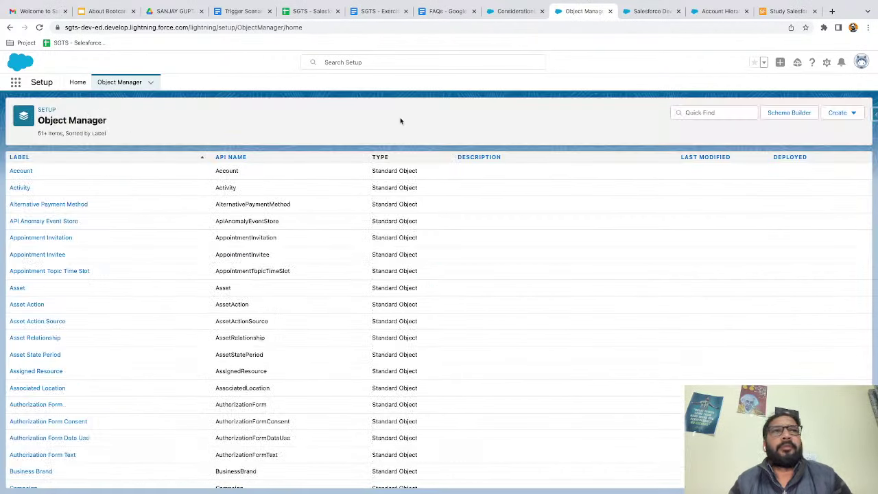
pyautogui.click(714, 112)
pyautogui.write('cpp')
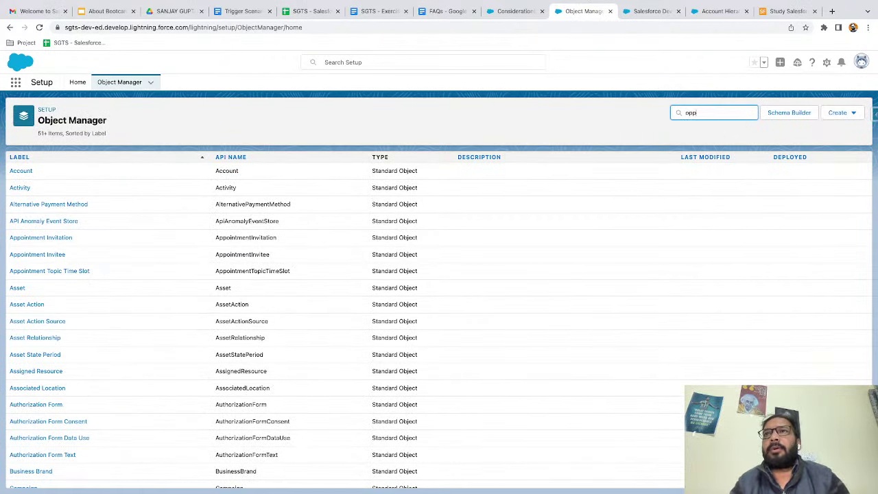
pyautogui.click(35, 172)
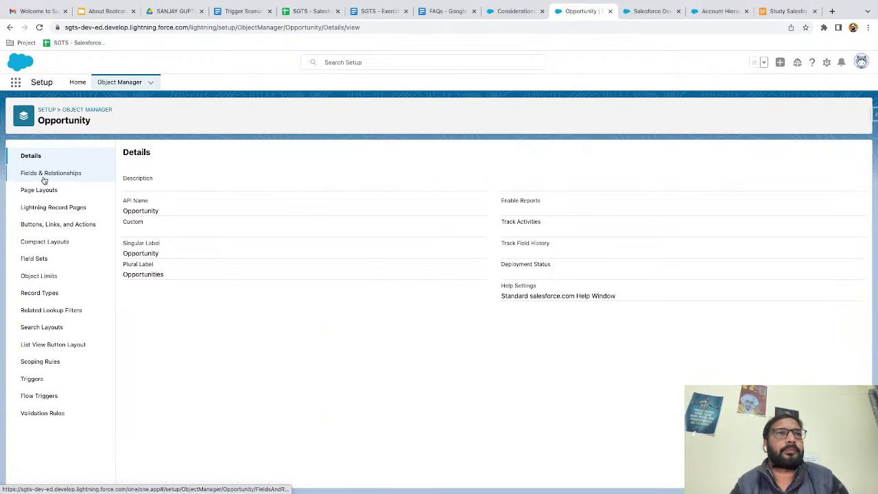
pyautogui.click(44, 175)
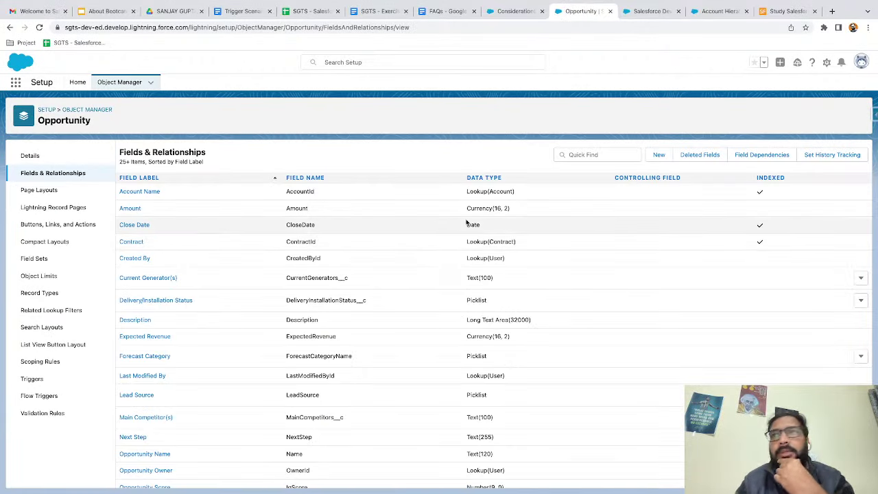
# Open the new custom field page for Opportunity, and find the Master-Detail Relationships section in the Help article on relationship considerations.
pyautogui.click(658, 155)
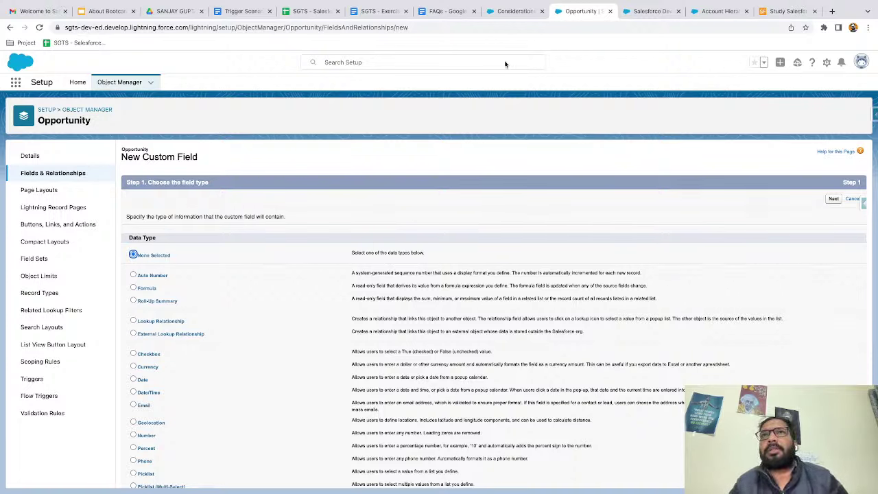
pyautogui.click(508, 17)
pyautogui.scroll(-5, 427, 275)
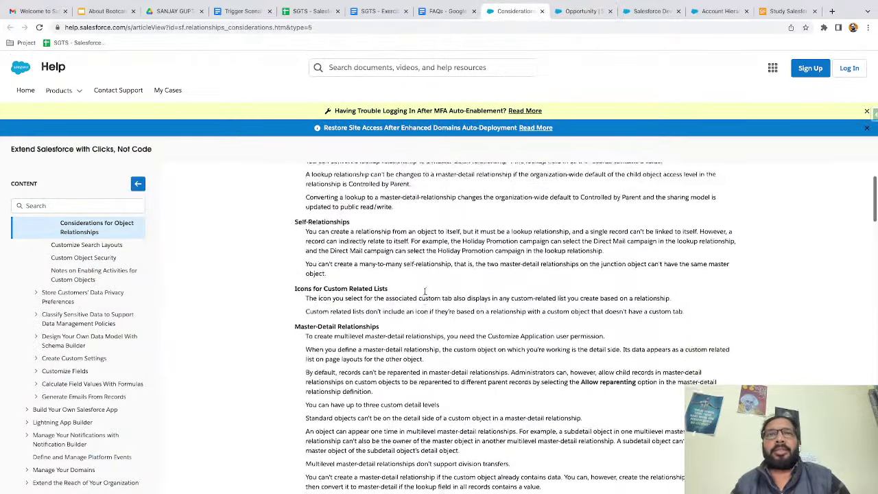
pyautogui.scroll(-4, 425, 291)
pyautogui.scroll(-1, 376, 270)
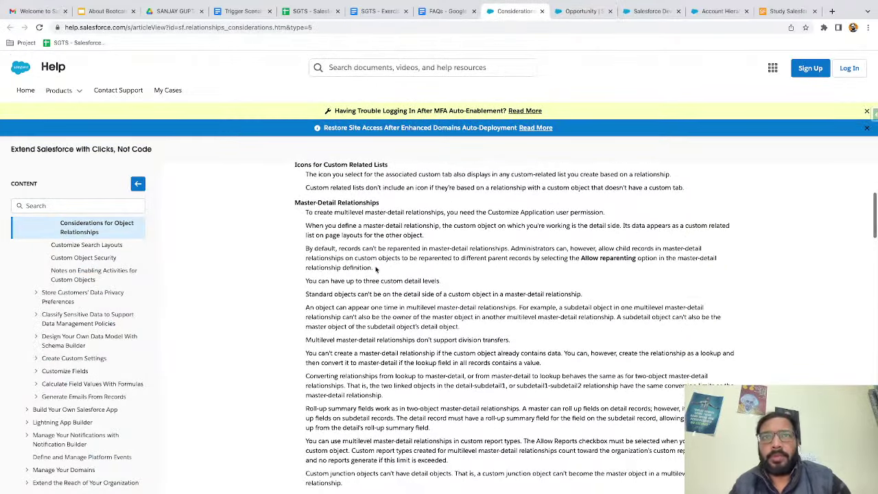
pyautogui.moveTo(295, 203); pyautogui.dragTo(391, 204)
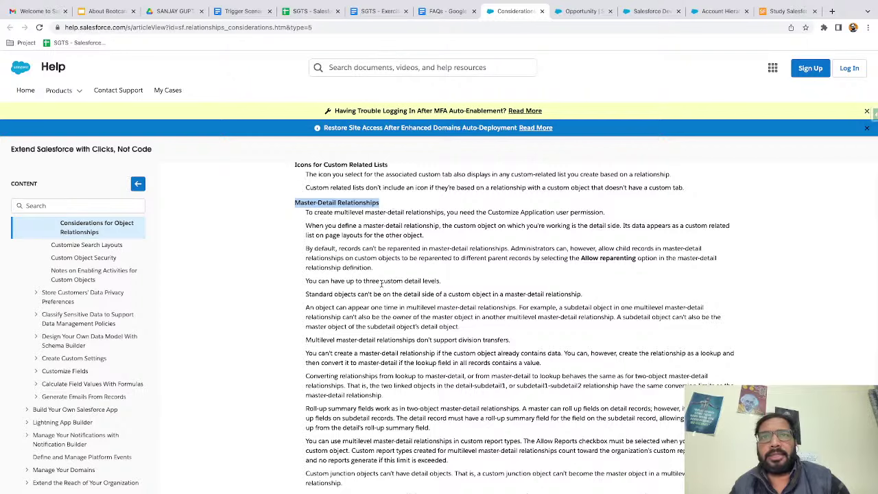
# Read the master-detail considerations and highlight the rule about standard objects on the detail side of a custom object.
pyautogui.scroll(-1, 382, 283)
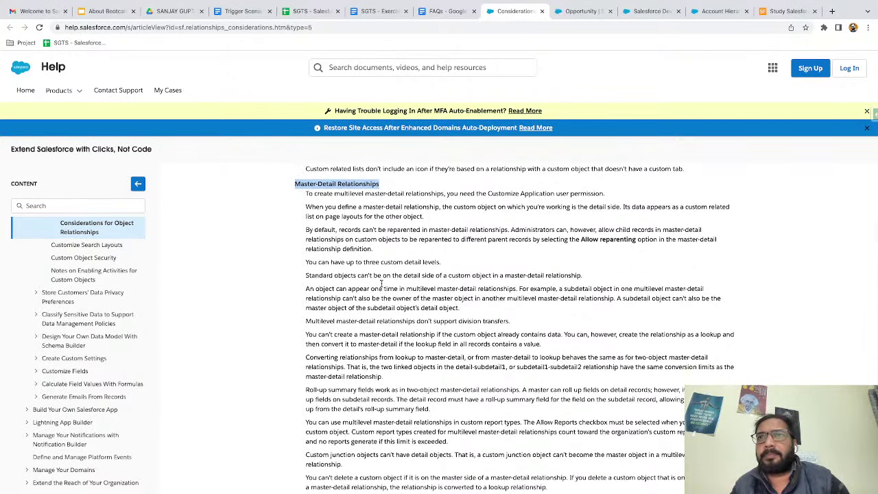
pyautogui.scroll(-1, 381, 283)
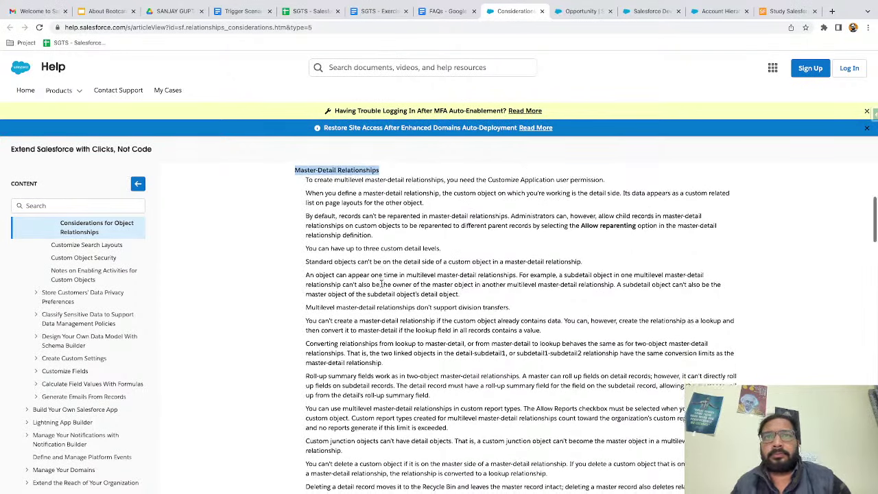
pyautogui.click(376, 251)
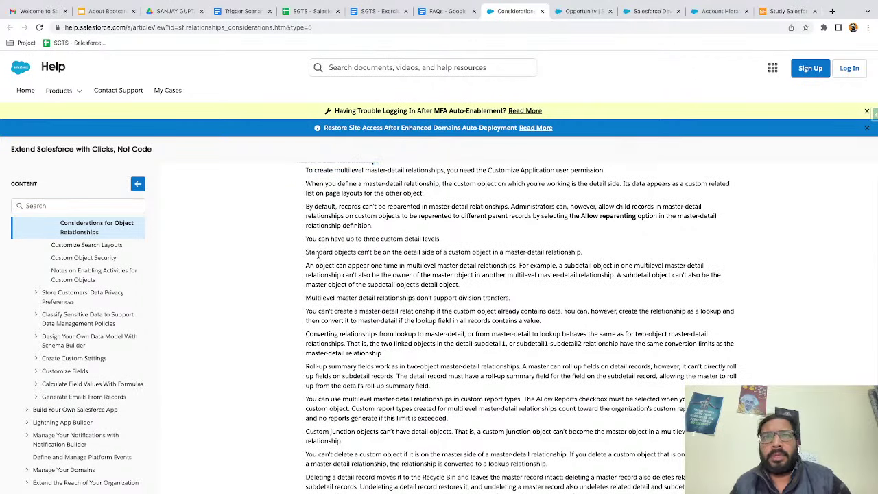
pyautogui.scroll(5, 310, 252)
pyautogui.hscroll(4, 310, 252)
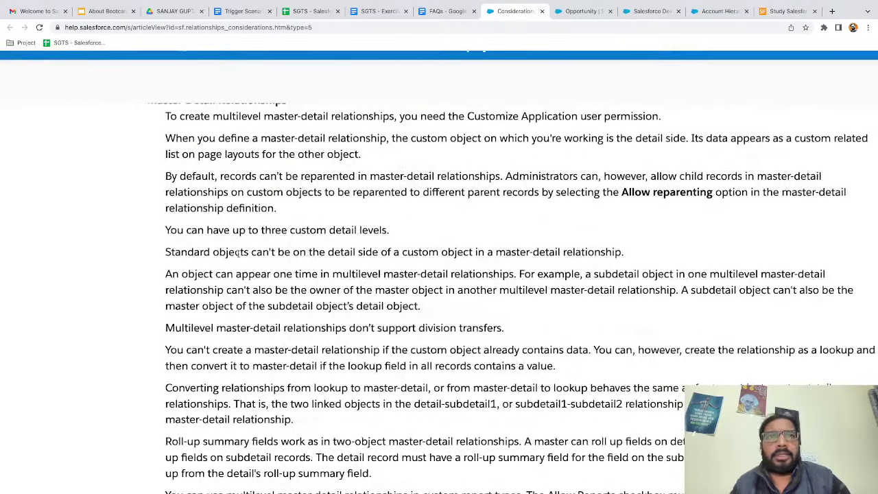
pyautogui.moveTo(165, 251); pyautogui.dragTo(626, 256)
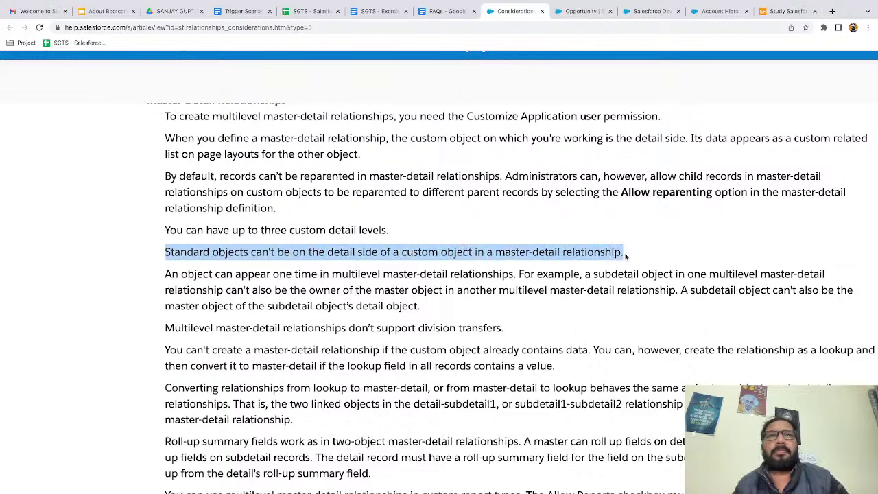
pyautogui.hotkey('ctrl', '-')
pyautogui.hotkey('ctrl', '-')
pyautogui.hotkey('ctrl', '-')
pyautogui.hotkey('ctrl', '-')
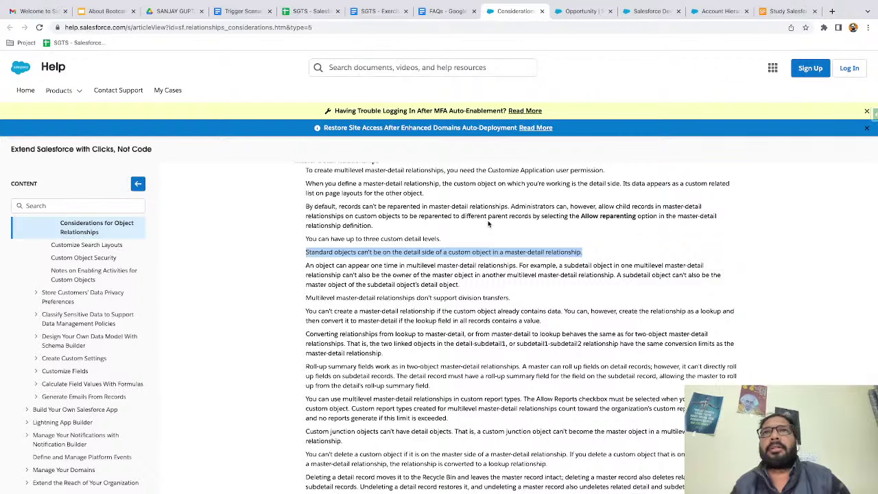
# Advance the presentation from the Rollup Summary Field slide to the Relationship in Schema Builder slide and return to the browser.
pyautogui.click(639, 11)
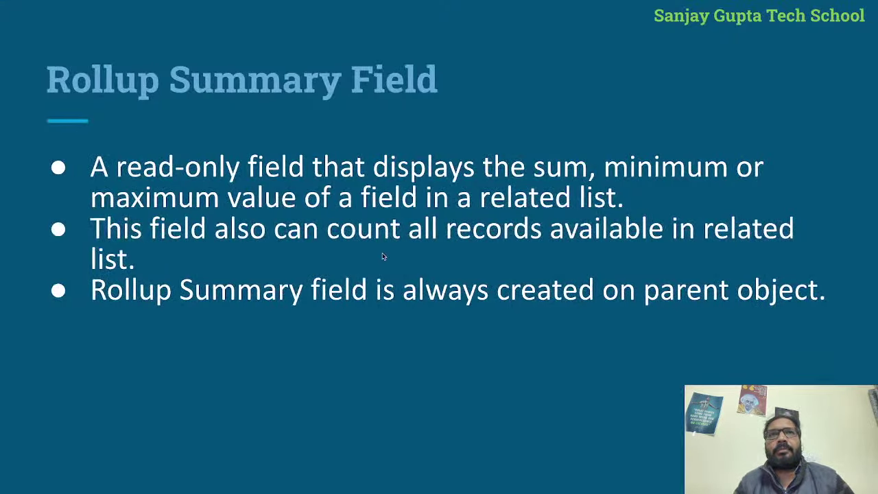
pyautogui.press('Right')
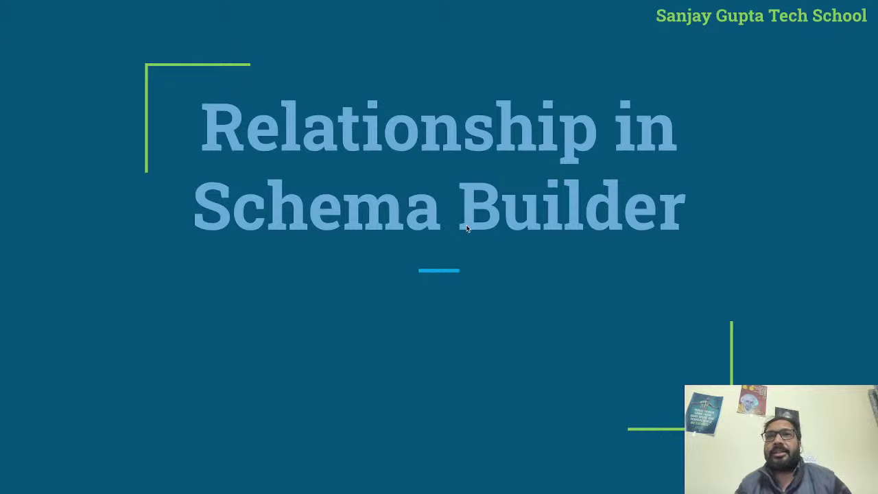
pyautogui.hotkey('ctrl', 'Right')
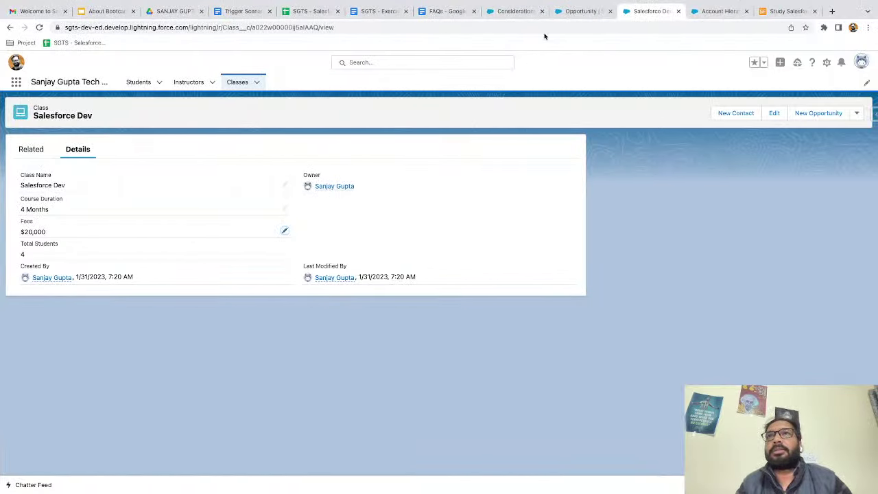
# Open Schema Builder from the Setup home page by searching for "schema".
pyautogui.click(579, 11)
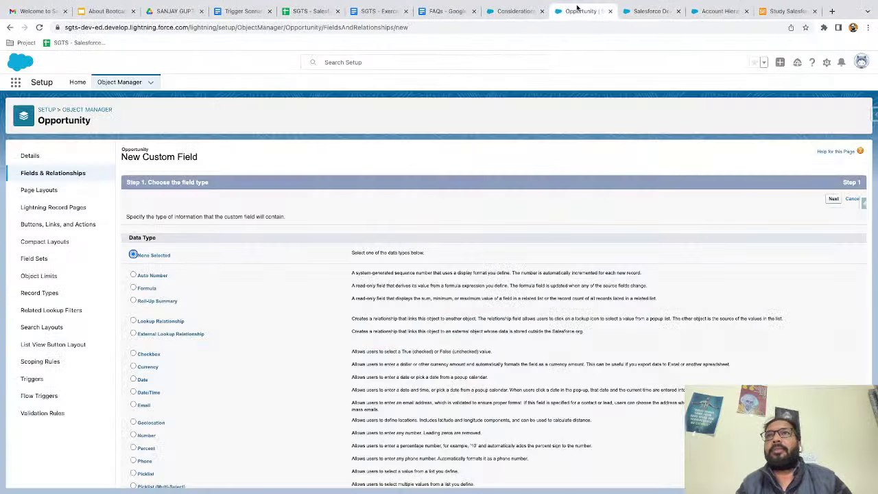
pyautogui.click(79, 82)
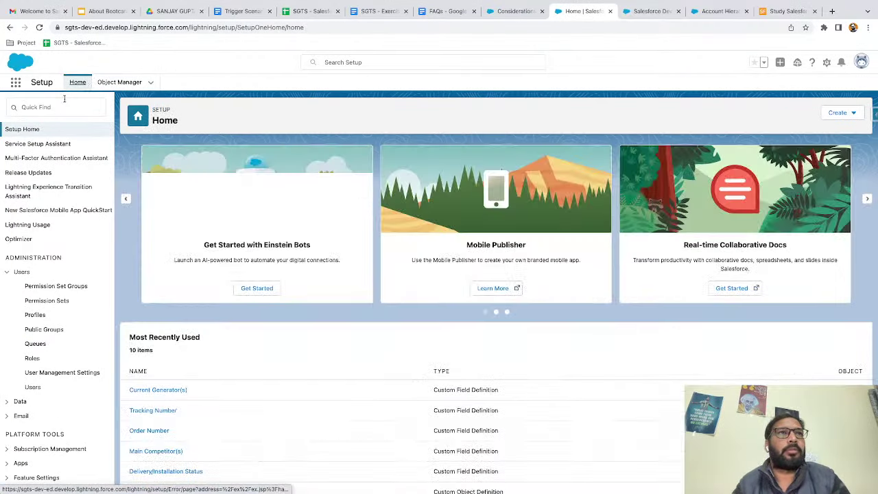
pyautogui.click(55, 107)
pyautogui.write('schema')
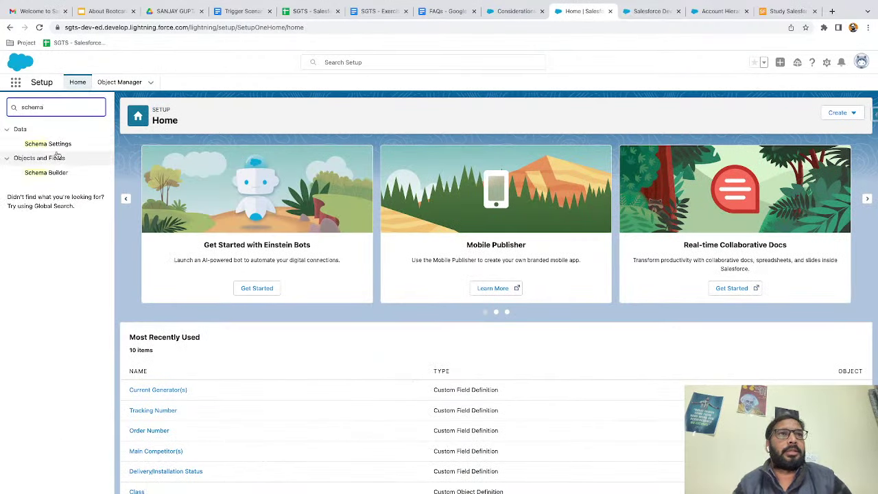
pyautogui.click(47, 173)
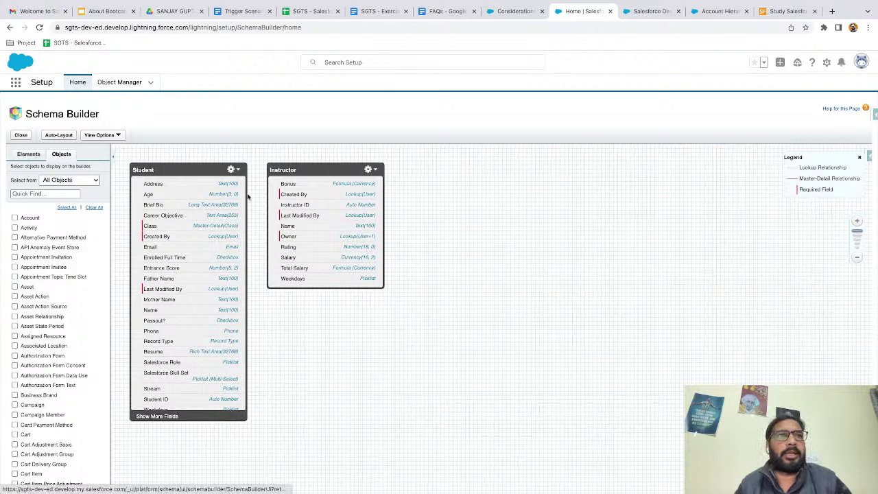
# Search all objects for "class" and add the Class object to the Schema Builder canvas.
pyautogui.click(50, 182)
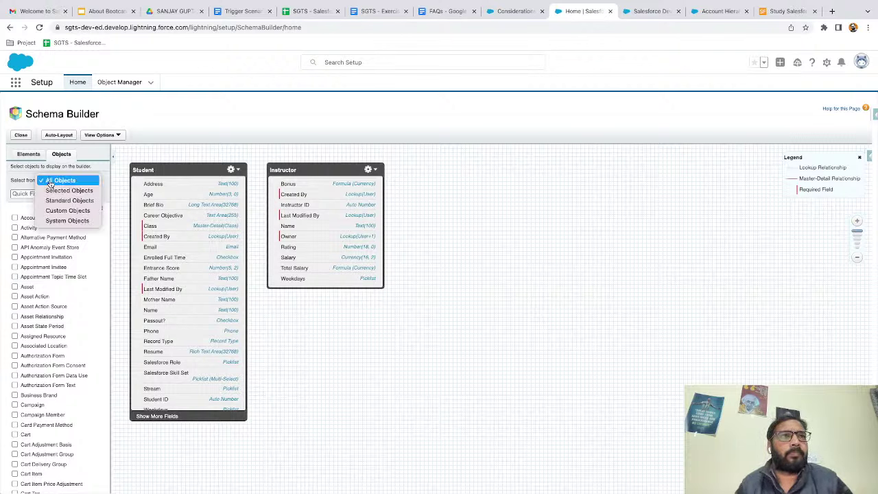
pyautogui.click(53, 191)
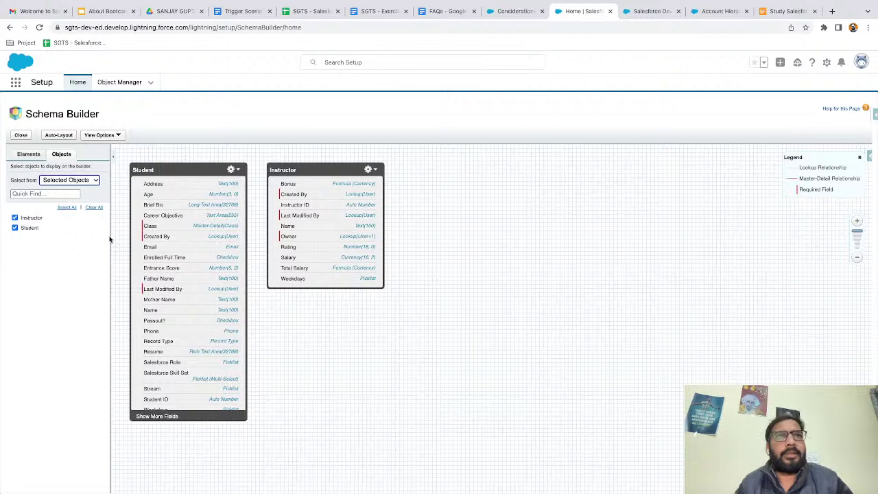
pyautogui.click(53, 194)
pyautogui.write('class')
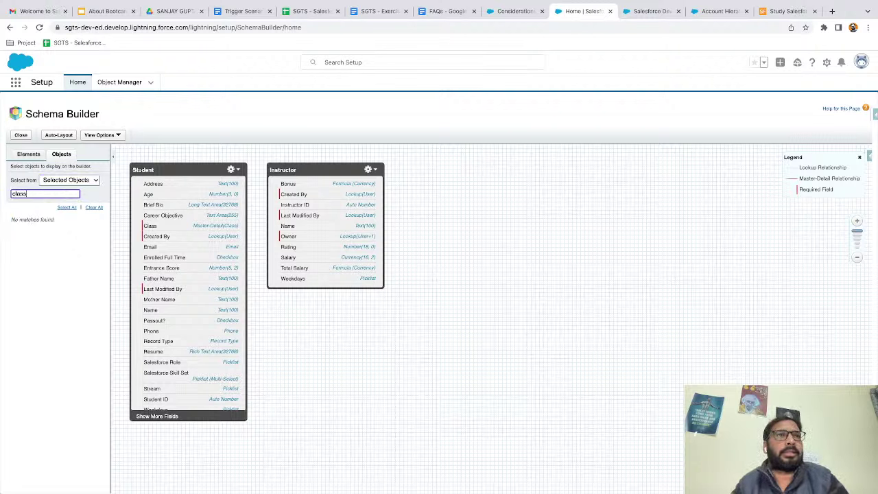
pyautogui.click(68, 180)
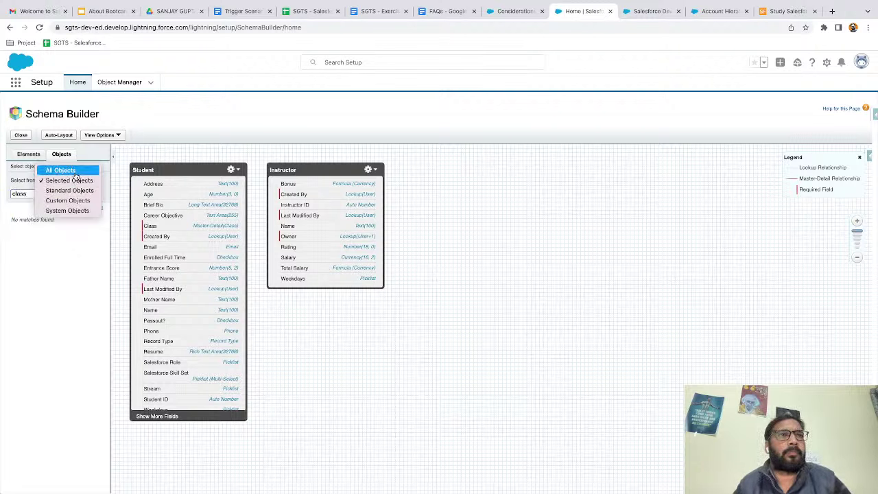
pyautogui.click(48, 171)
pyautogui.click(15, 218)
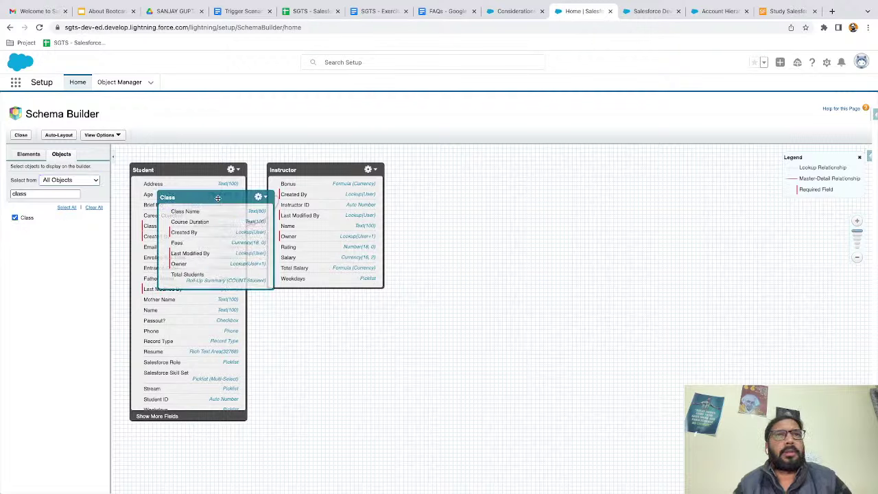
# Move the Class and Instructor objects clear of Student on the canvas and examine the relationship line between Student and Class.
pyautogui.moveTo(239, 201); pyautogui.dragTo(470, 344)
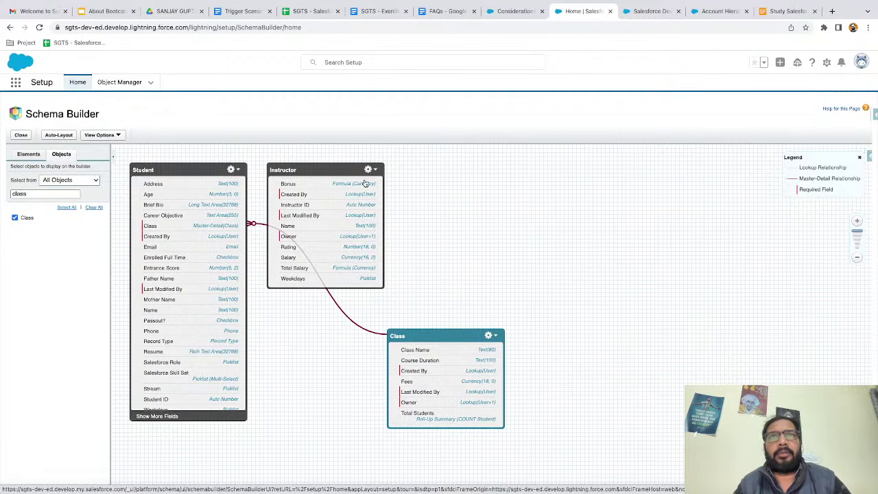
pyautogui.moveTo(363, 170); pyautogui.dragTo(560, 170)
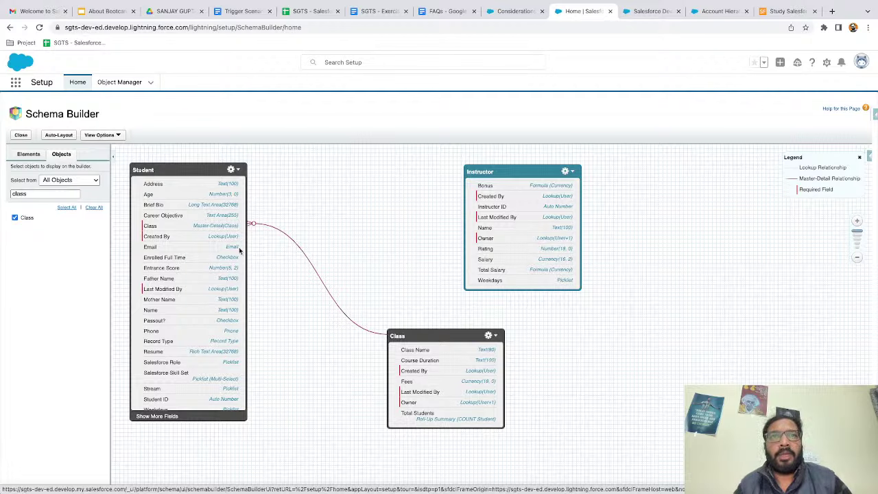
pyautogui.keyDown('ctrl'); pyautogui.scroll(5, 224, 238); pyautogui.keyUp('ctrl')
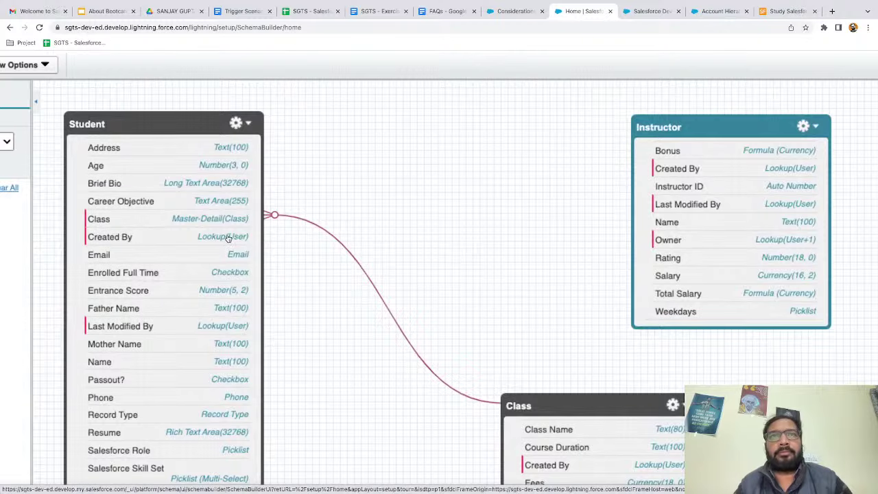
pyautogui.moveTo(313, 272); pyautogui.dragTo(313, 257)
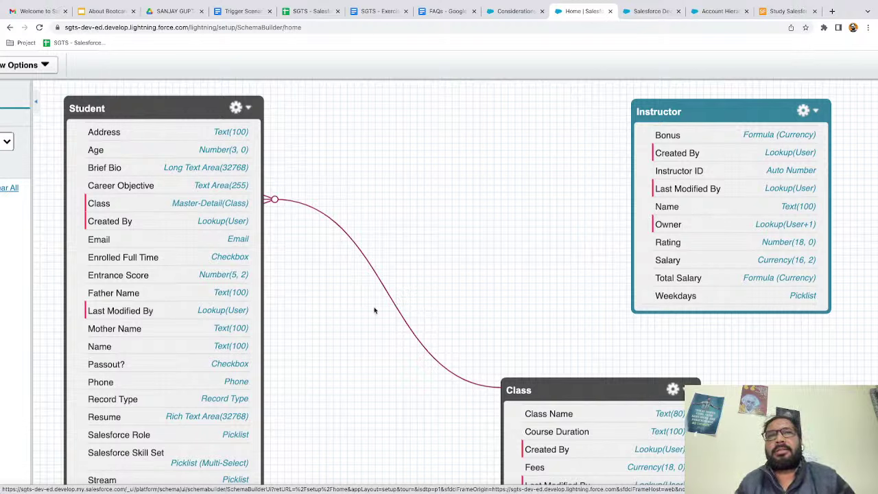
pyautogui.moveTo(374, 233)
pyautogui.scroll(-5, 373, 234)
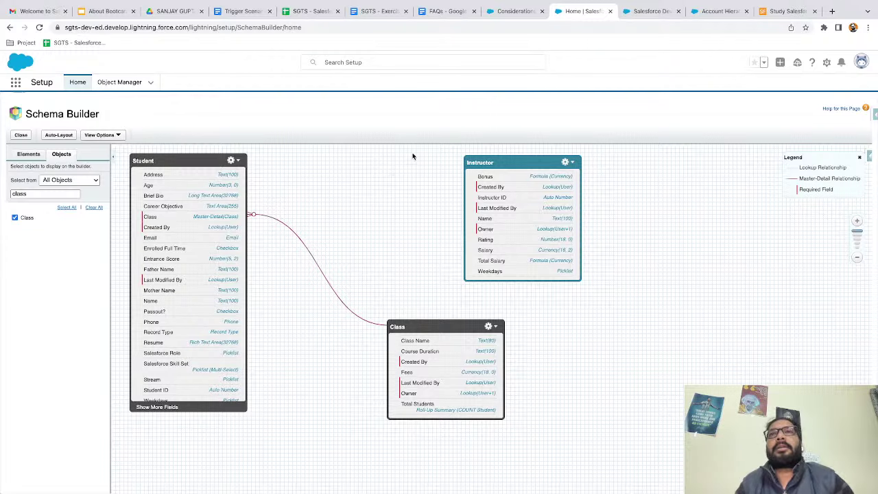
# Review the Day - 5 tasks in the SGTS - Exercise Sheet, highlighting the lookup field tasks and the Average Entrance Score formula task.
pyautogui.click(379, 12)
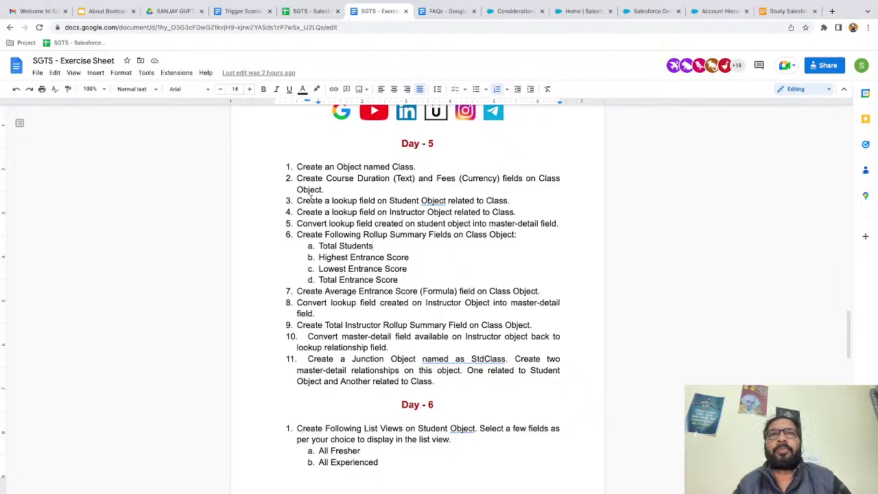
pyautogui.moveTo(298, 201); pyautogui.dragTo(503, 209)
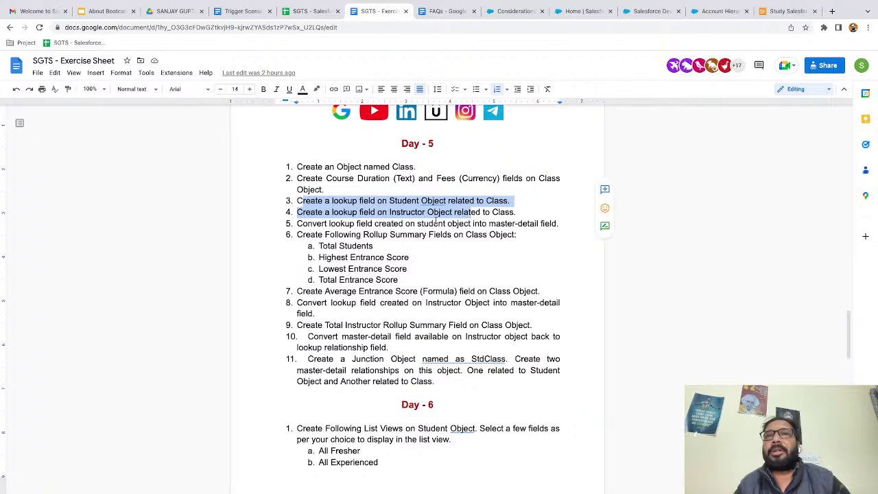
pyautogui.click(414, 258)
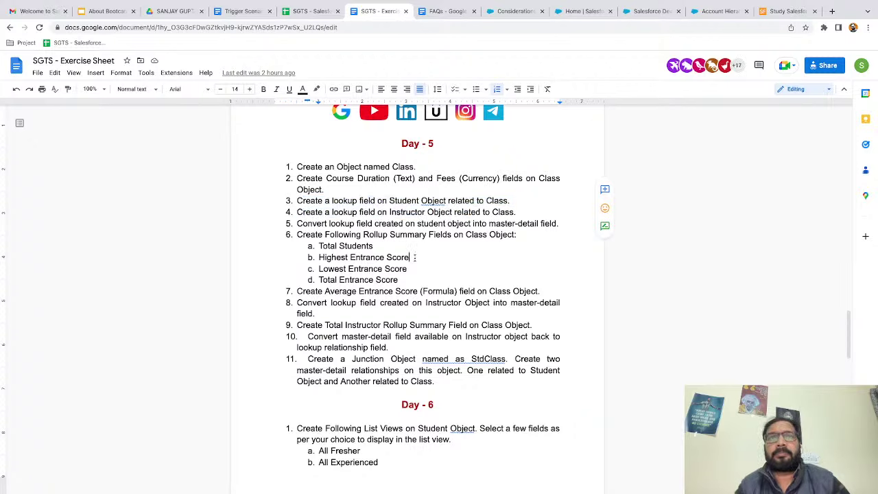
pyautogui.scroll(-1, 401, 253)
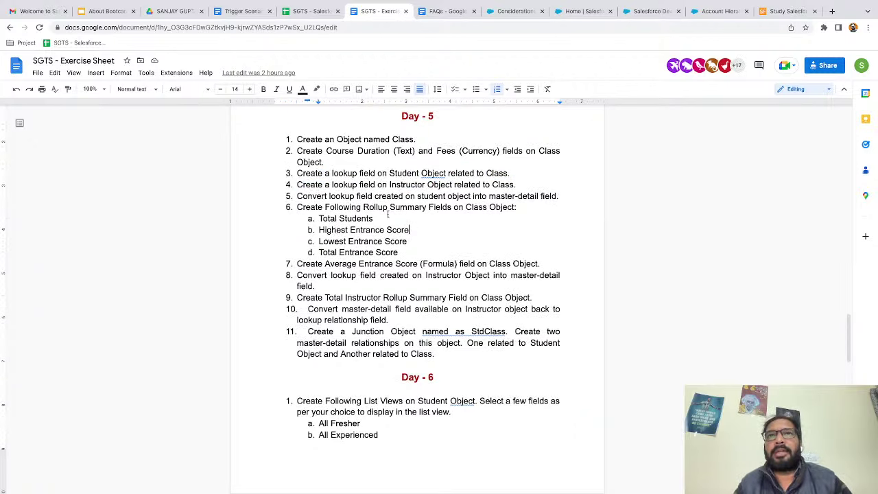
pyautogui.scroll(-1, 385, 264)
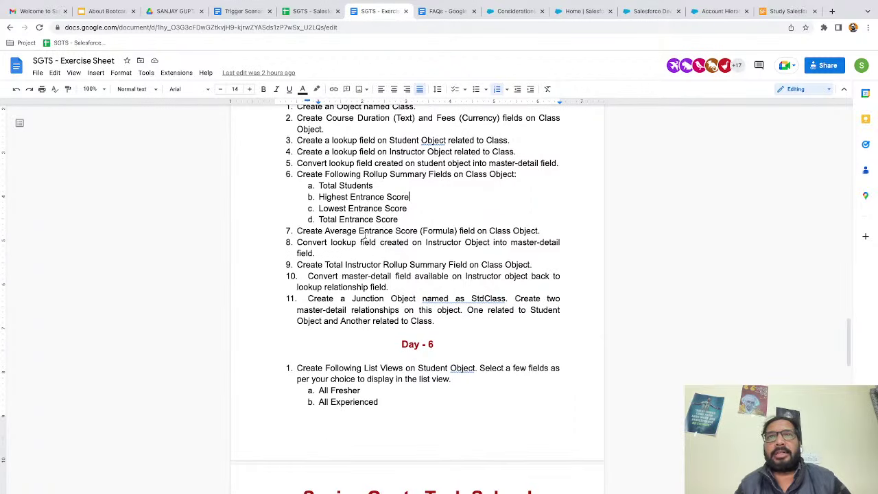
pyautogui.moveTo(294, 232); pyautogui.dragTo(547, 231)
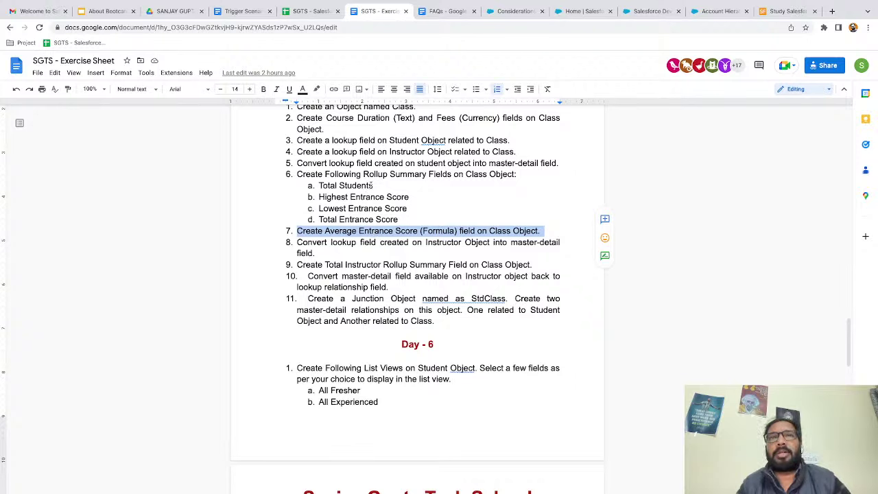
pyautogui.click(407, 232)
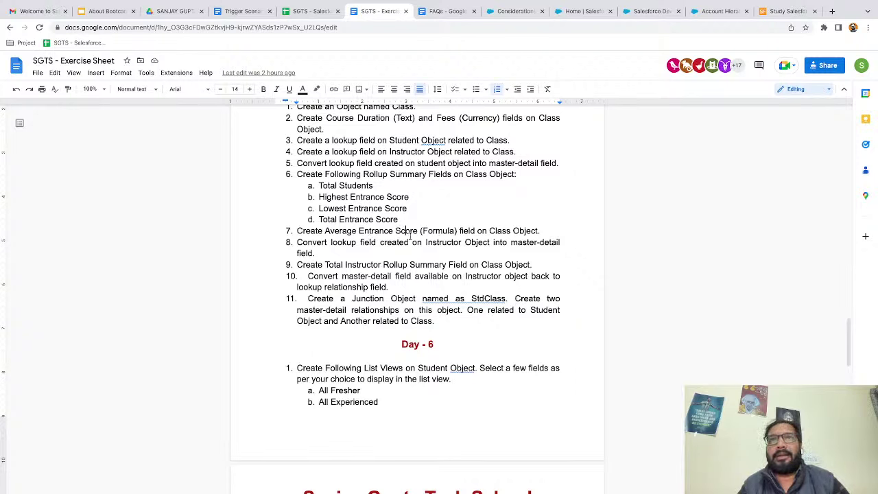
pyautogui.scroll(-1, 409, 252)
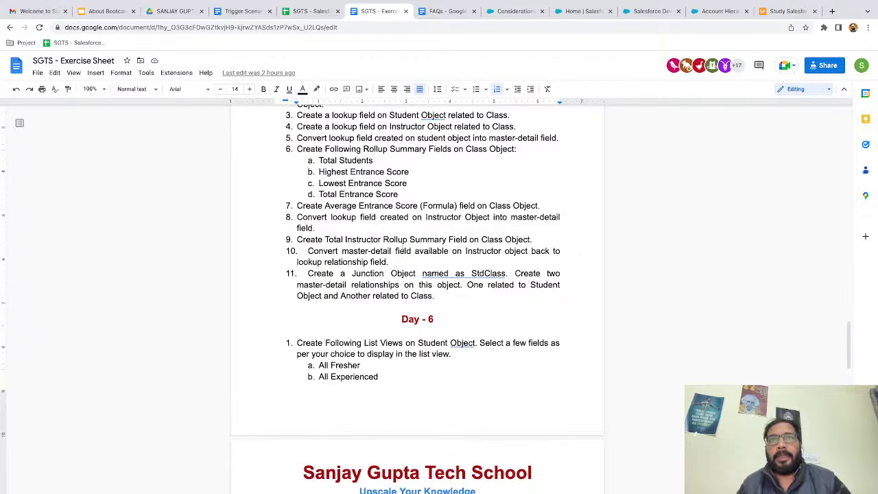
# Review the remaining Day - 5 tasks in the exercise sheet and the slides on converting between lookup and master-detail relationships.
pyautogui.click(476, 227)
pyautogui.scroll(-1, 391, 238)
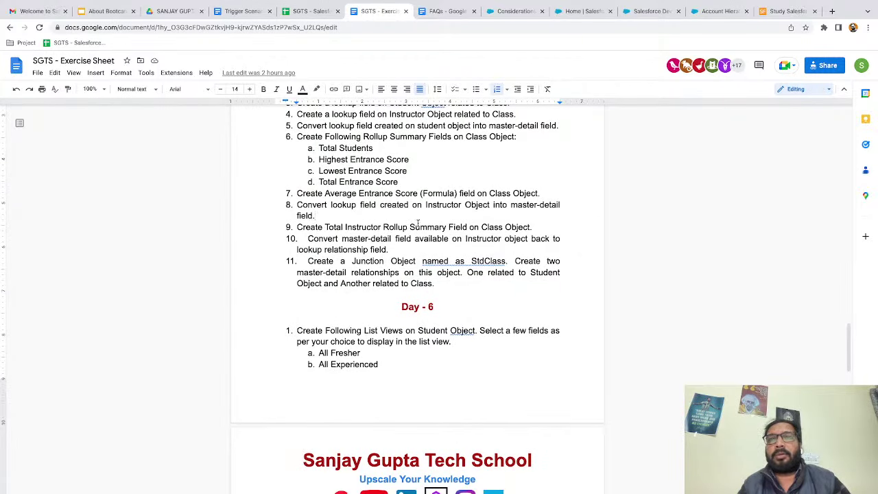
pyautogui.scroll(-1, 411, 230)
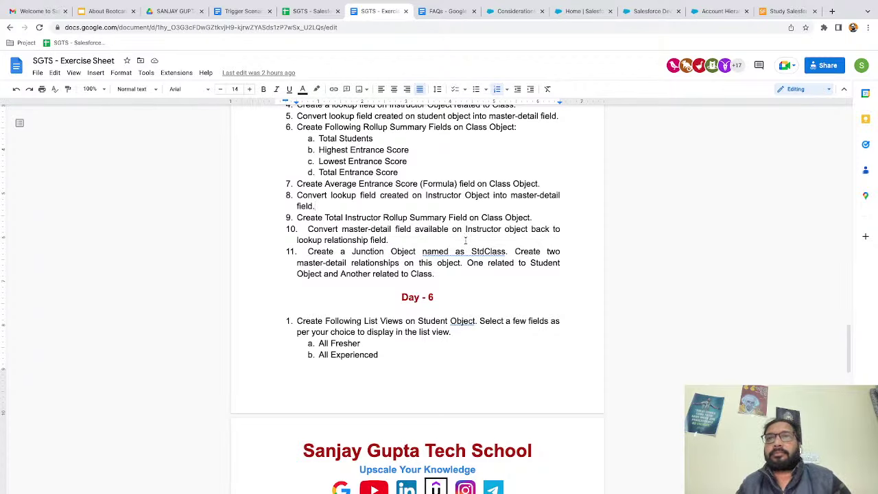
pyautogui.scroll(2, 465, 240)
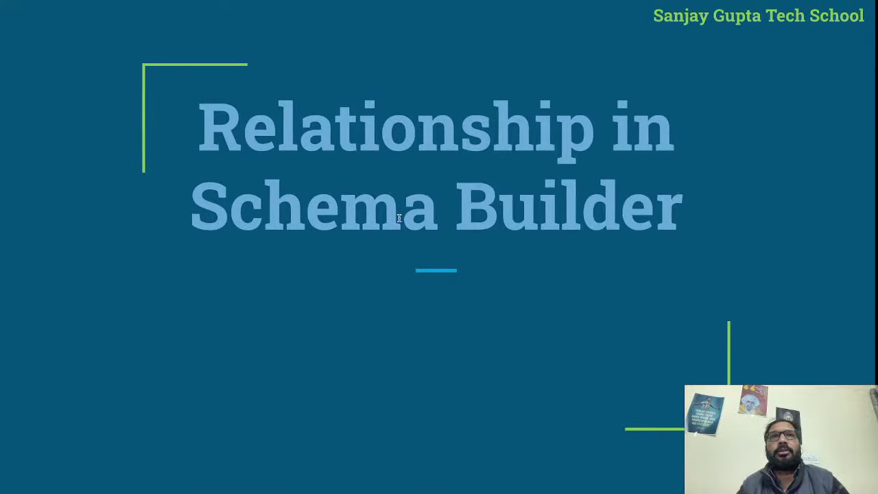
pyautogui.click(378, 290)
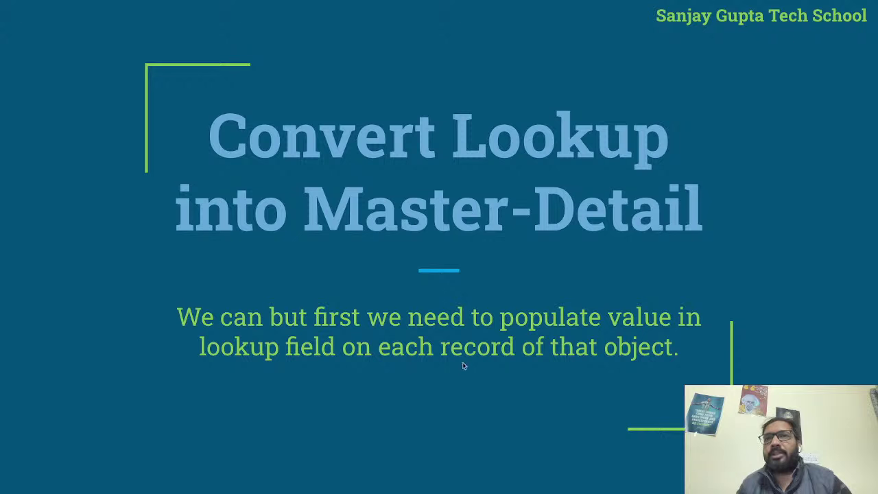
pyautogui.click(549, 249)
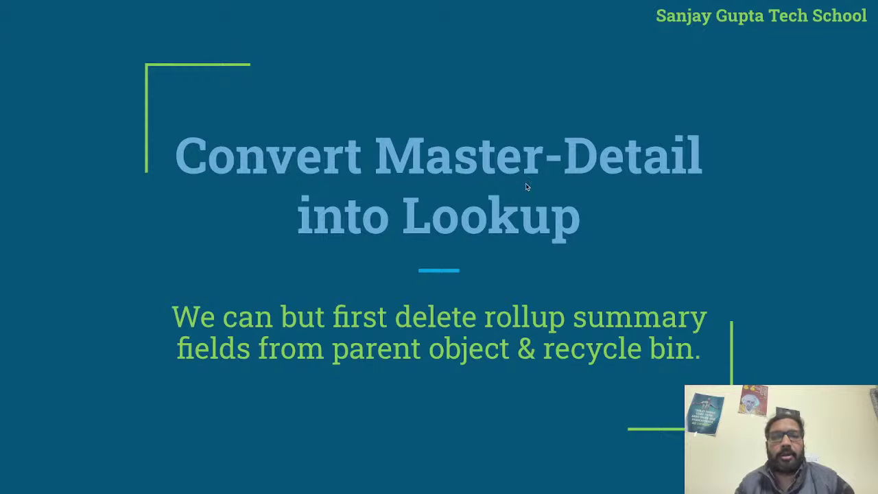
# Return to Salesforce Setup, find "class" in Object Manager and open the Class object's Fields & Relationships.
pyautogui.hotkey('ctrl', 'Right')
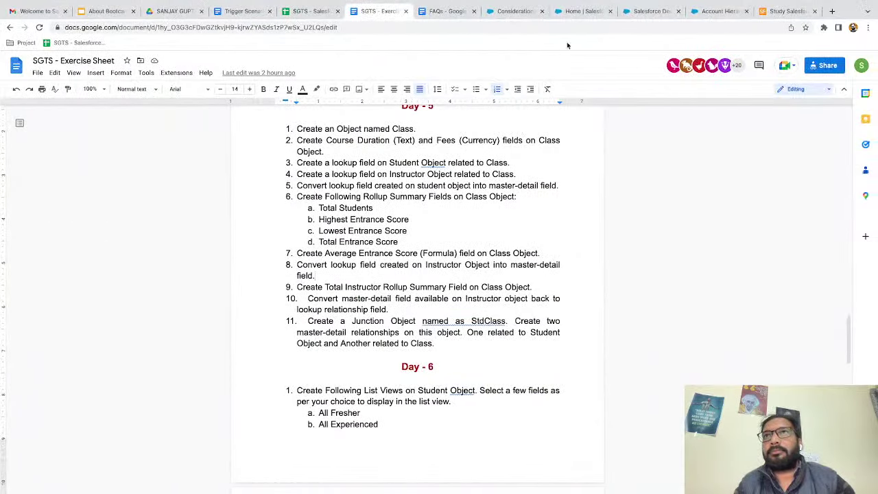
pyautogui.click(587, 12)
pyautogui.click(644, 11)
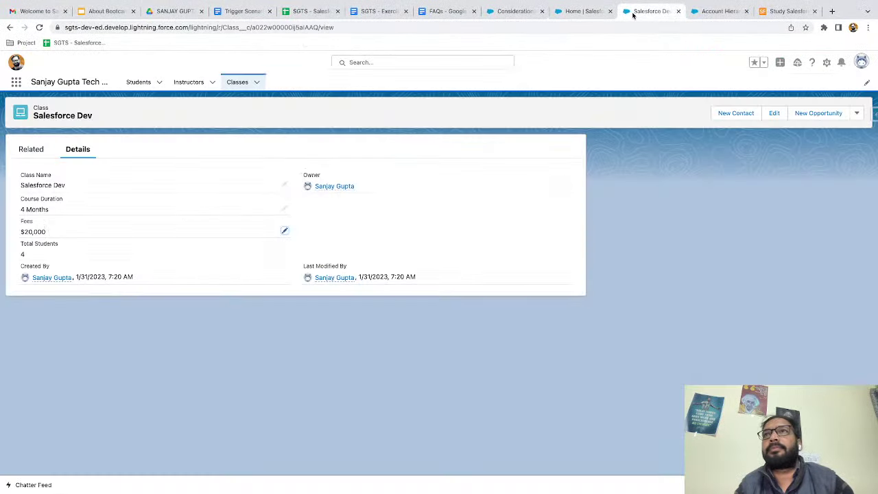
pyautogui.click(594, 12)
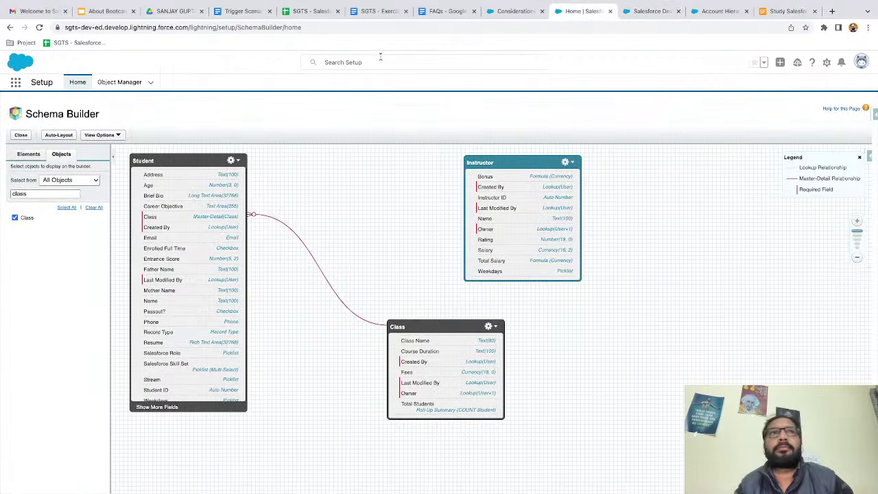
pyautogui.click(119, 82)
pyautogui.click(680, 113)
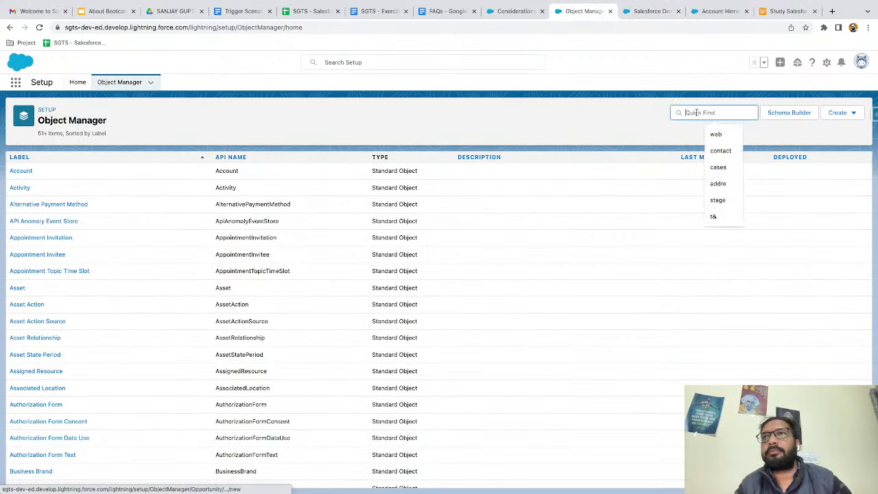
pyautogui.write('class')
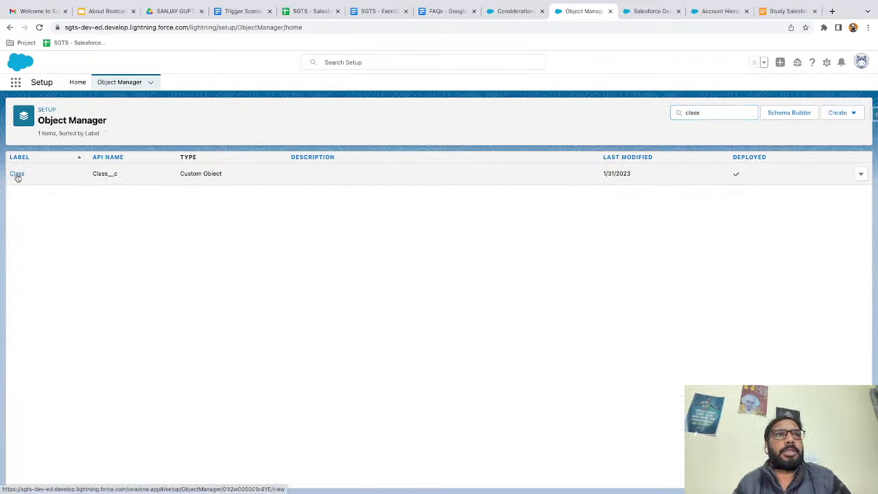
pyautogui.click(16, 171)
pyautogui.click(38, 177)
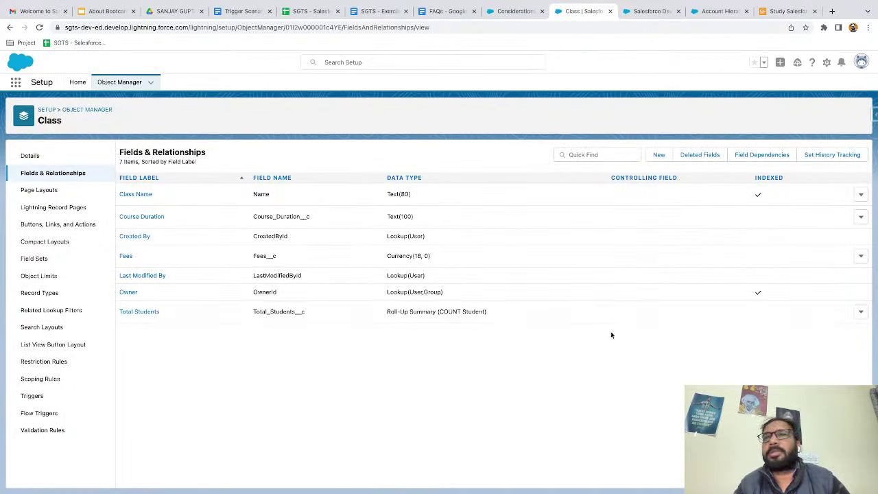
# Delete the Total Students roll-up summary field from the Class object.
pyautogui.click(861, 313)
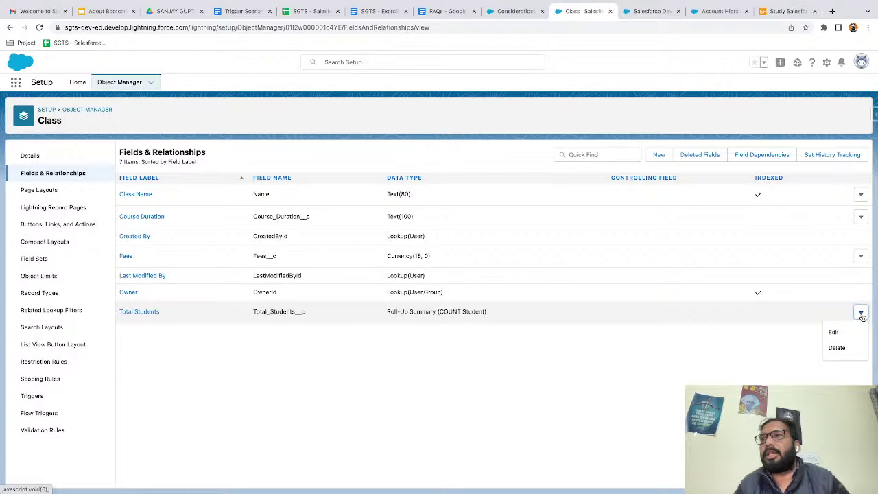
pyautogui.click(837, 348)
pyautogui.click(561, 339)
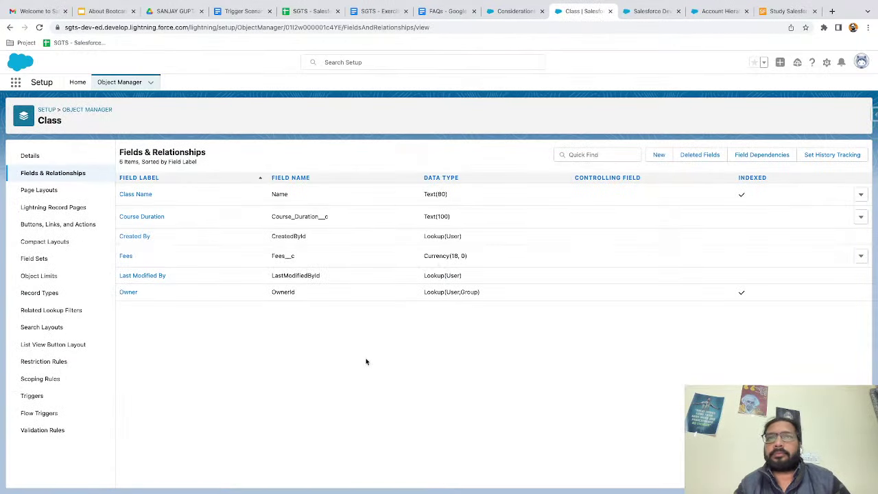
# Open the Class object's deleted fields and read the notes on hard deletion, the Erase option and the Undelete option.
pyautogui.click(705, 156)
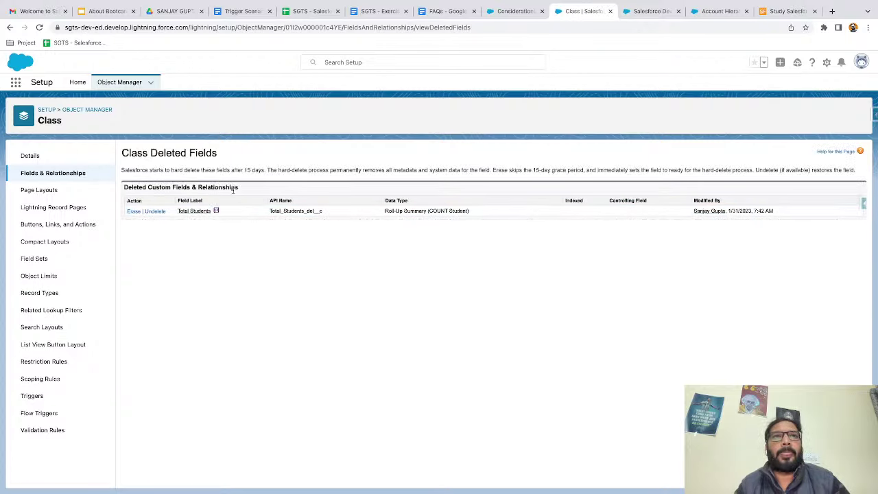
pyautogui.scroll(5, 232, 189)
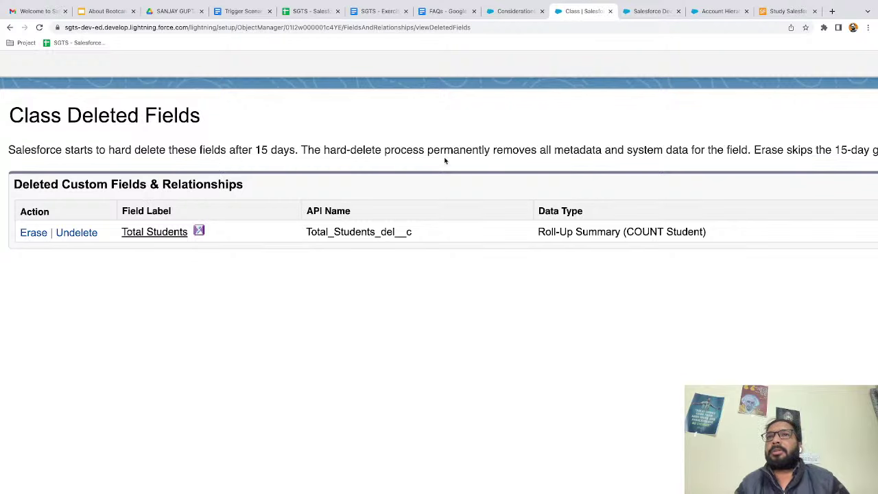
pyautogui.hscroll(3, 595, 166)
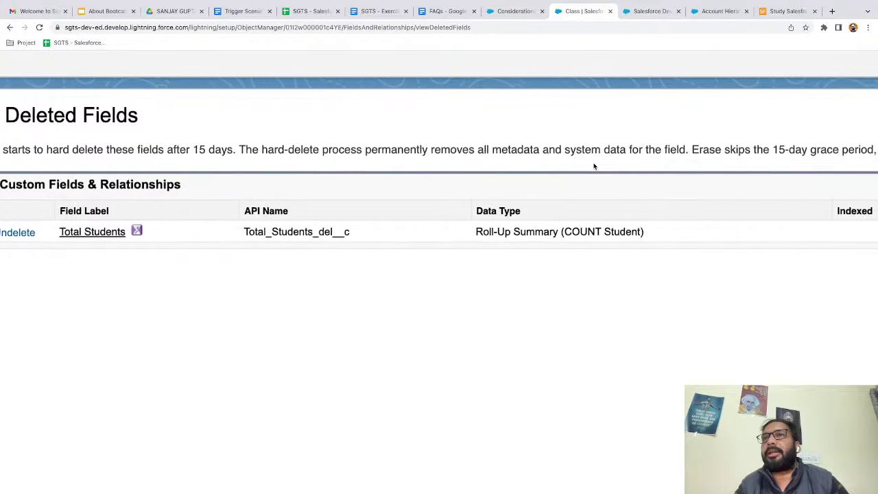
pyautogui.hscroll(3, 617, 165)
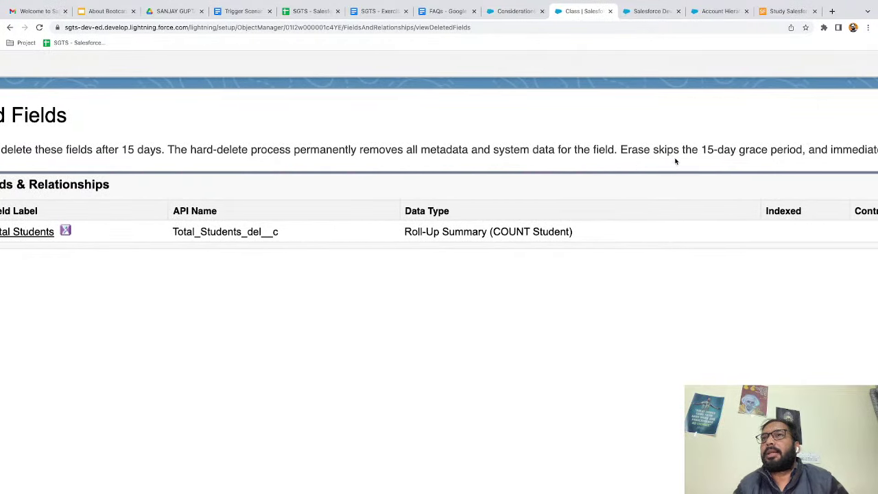
pyautogui.hscroll(3, 679, 162)
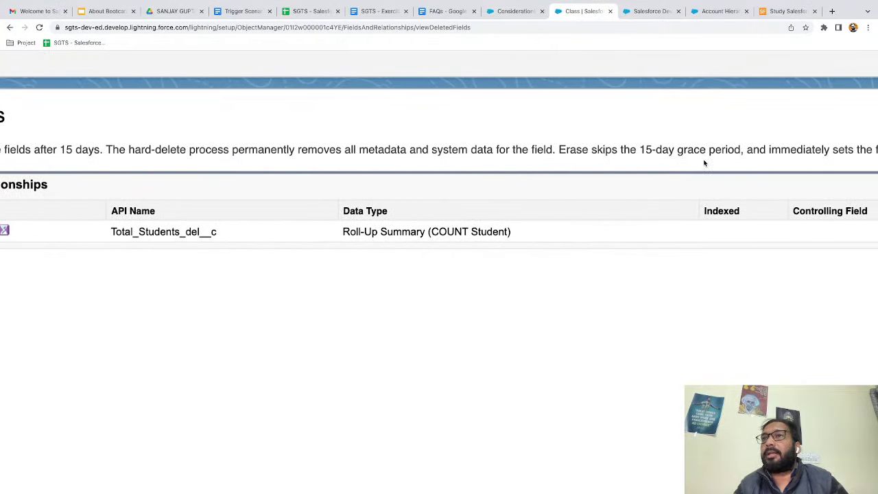
pyautogui.hscroll(9, 704, 163)
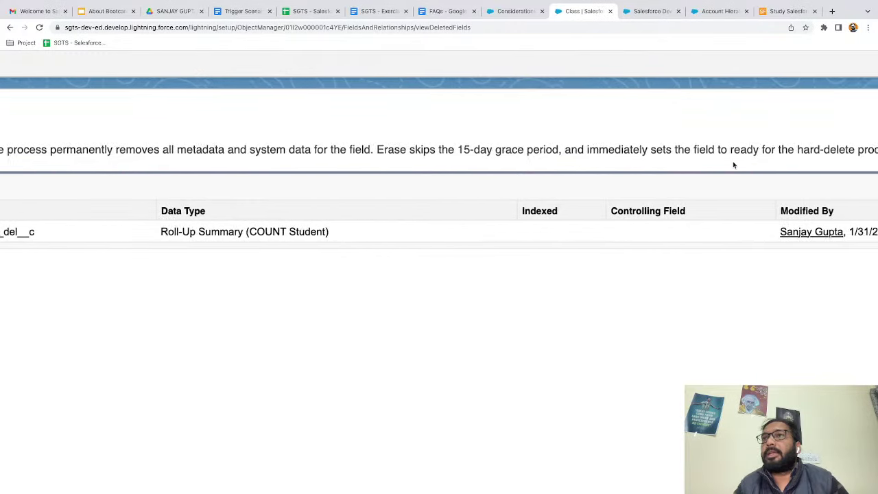
pyautogui.hscroll(4, 711, 164)
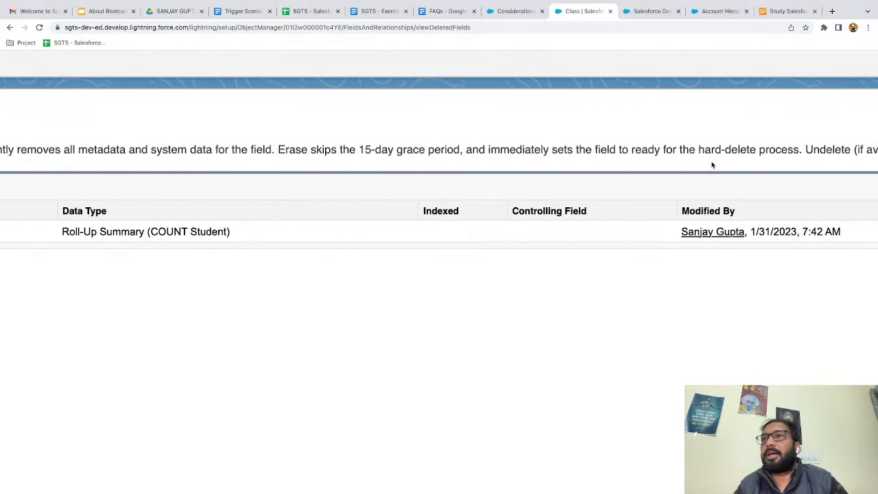
pyautogui.hscroll(6, 749, 163)
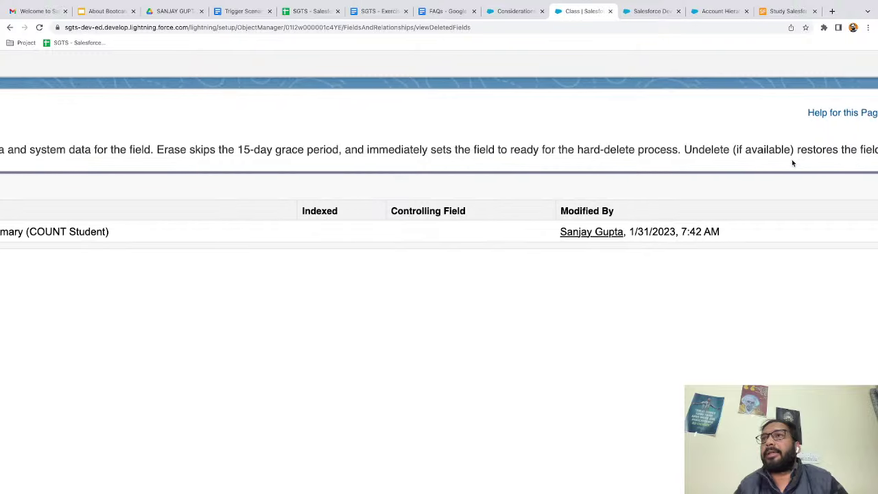
pyautogui.hscroll(3, 792, 159)
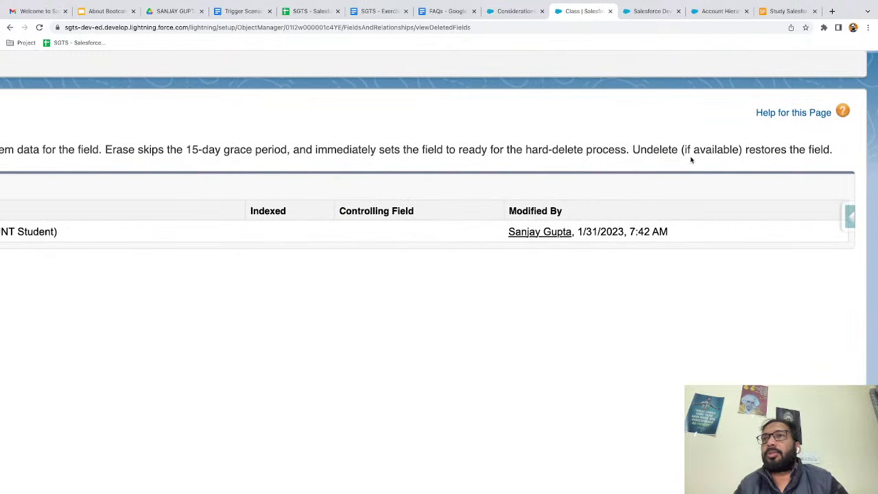
pyautogui.hscroll(-20, 691, 156)
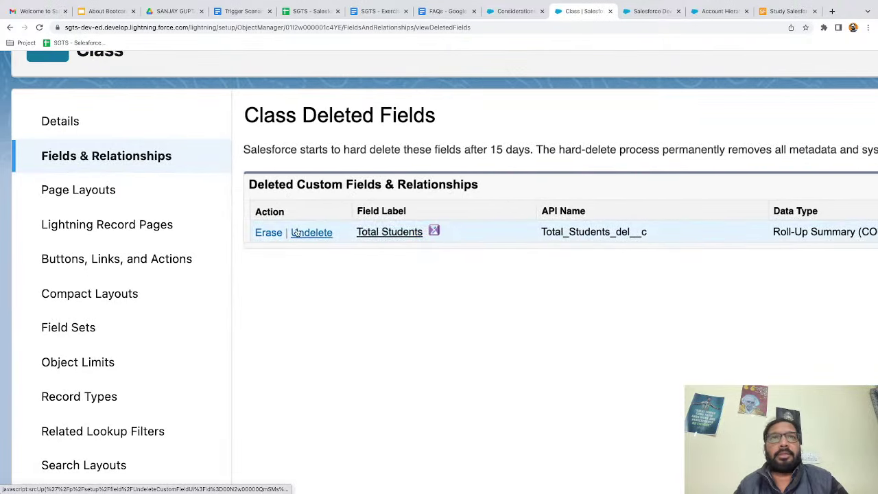
# Undelete the Total Students field and return to the Class object's field list.
pyautogui.click(310, 233)
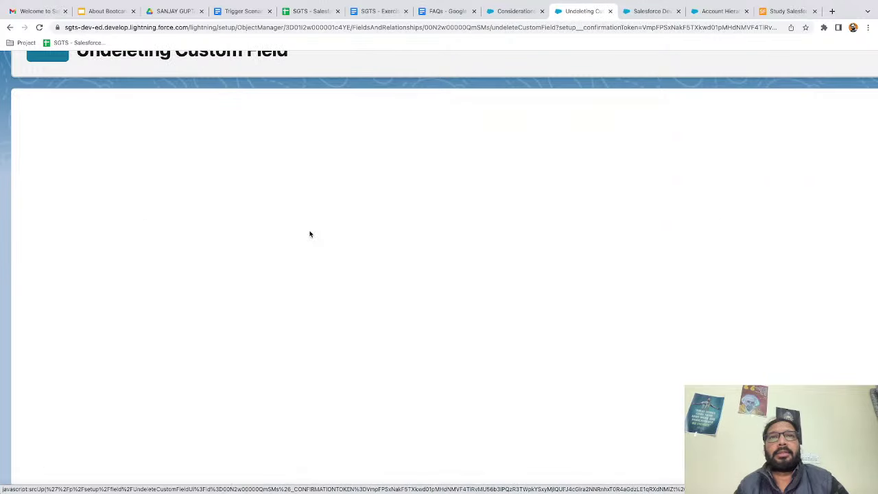
pyautogui.scroll(-5, 310, 234)
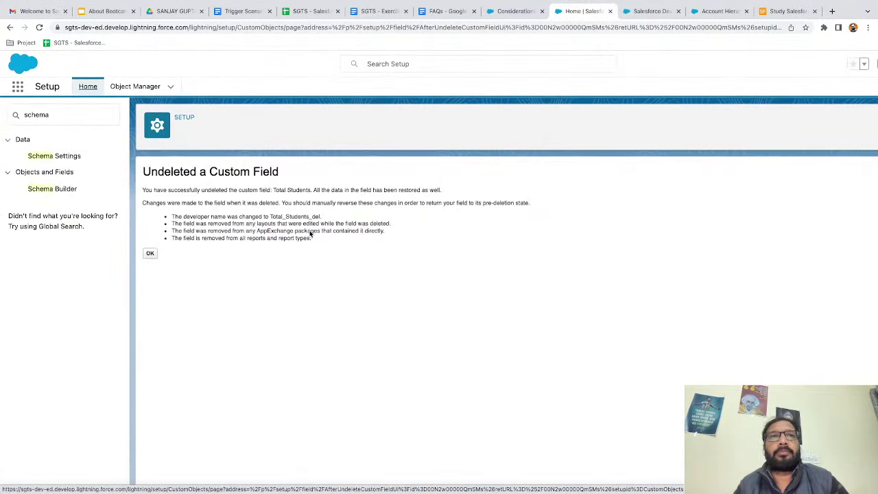
pyautogui.click(151, 254)
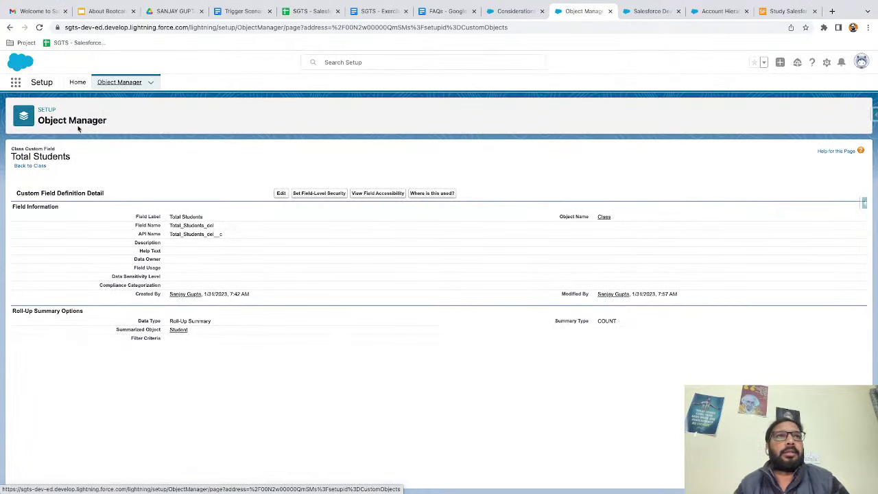
pyautogui.click(34, 166)
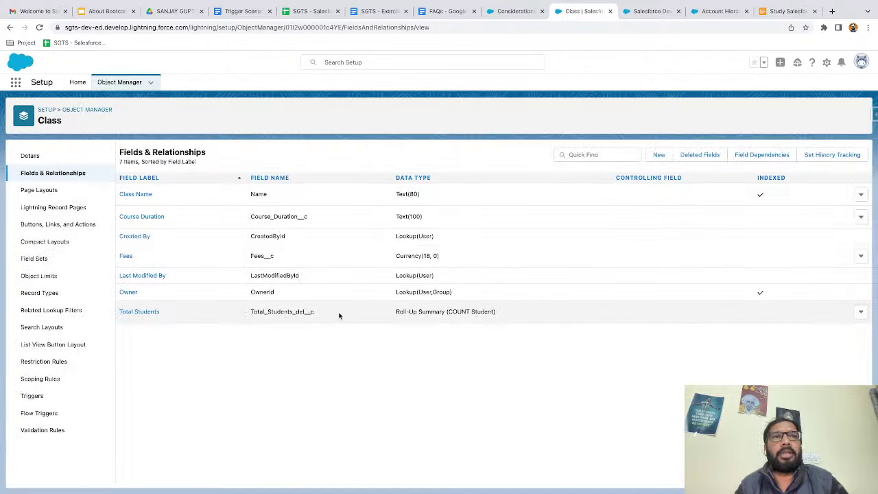
# Delete the restored Total Students field from the Class object again.
pyautogui.click(863, 313)
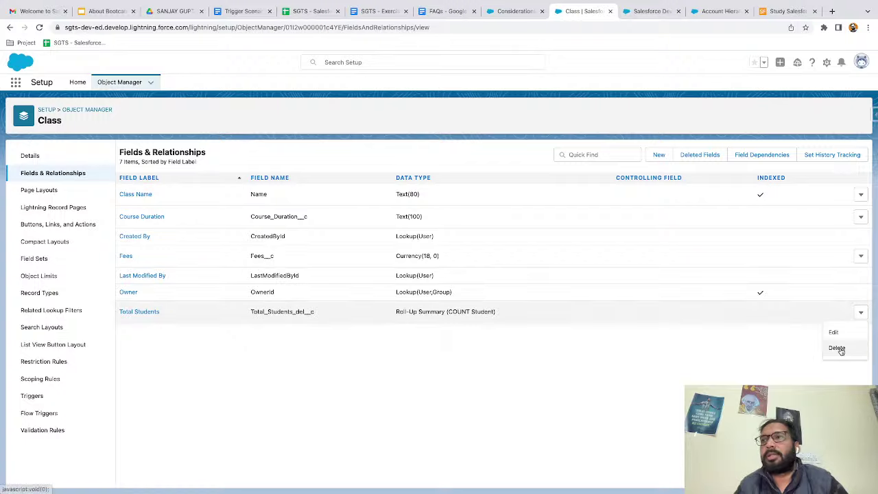
pyautogui.click(837, 348)
pyautogui.click(557, 338)
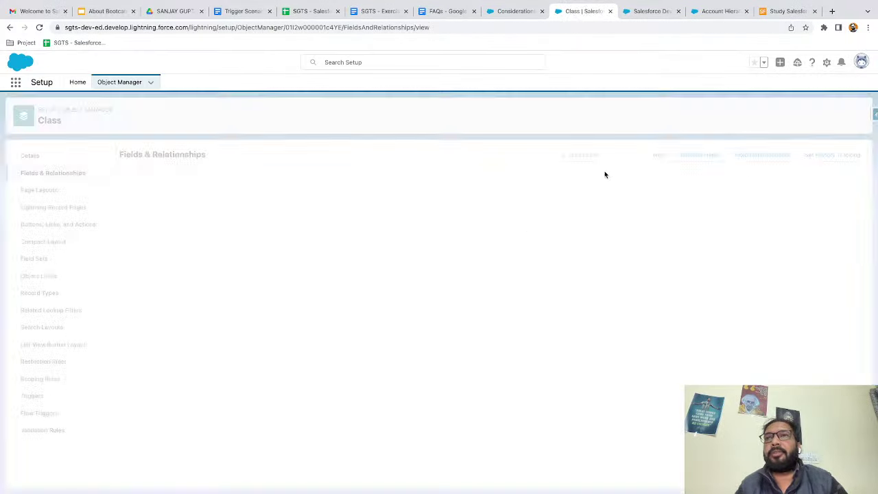
# Erase Total Students from the Class object's deleted fields, agreeing to permanently delete the custom field.
pyautogui.click(695, 157)
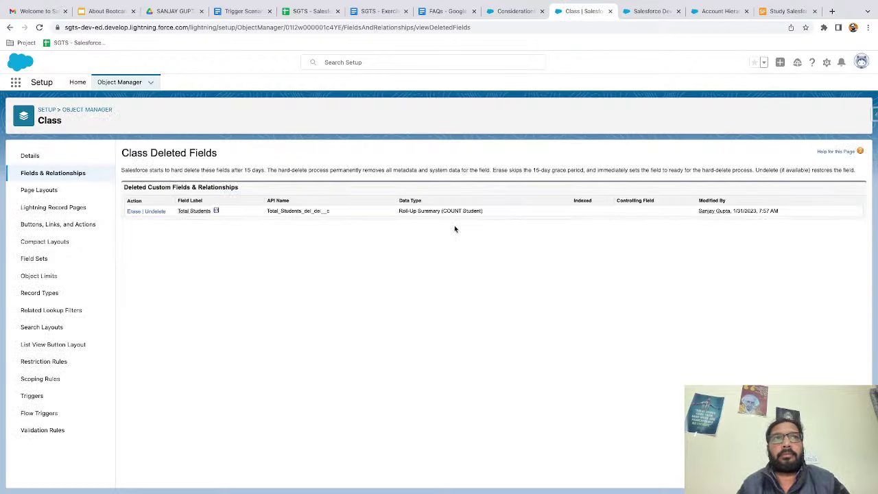
pyautogui.click(133, 212)
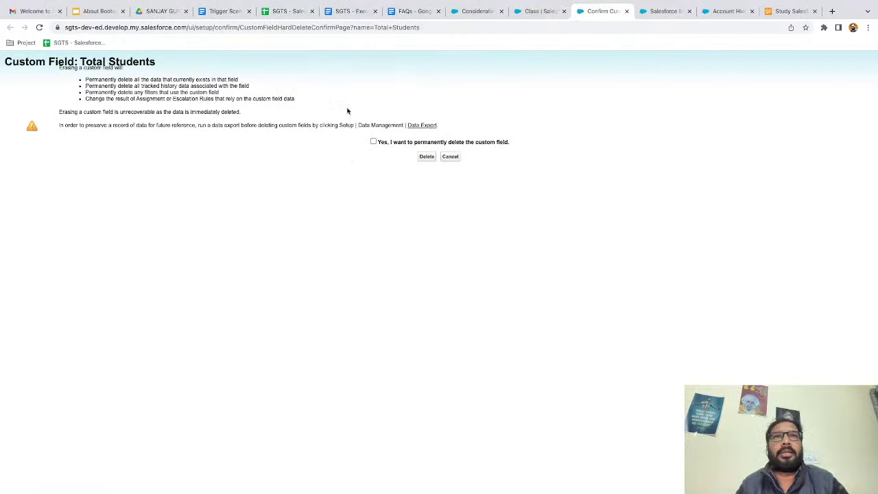
pyautogui.click(373, 142)
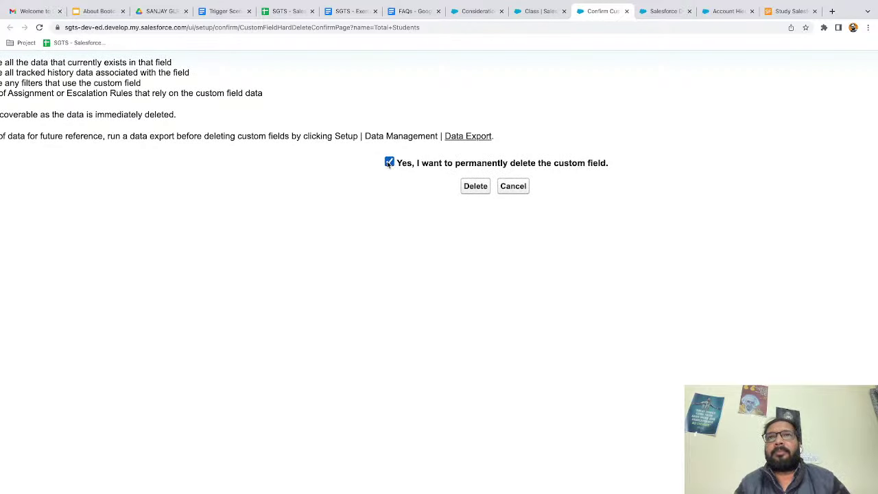
pyautogui.scroll(3, 388, 164)
pyautogui.hscroll(2, 389, 165)
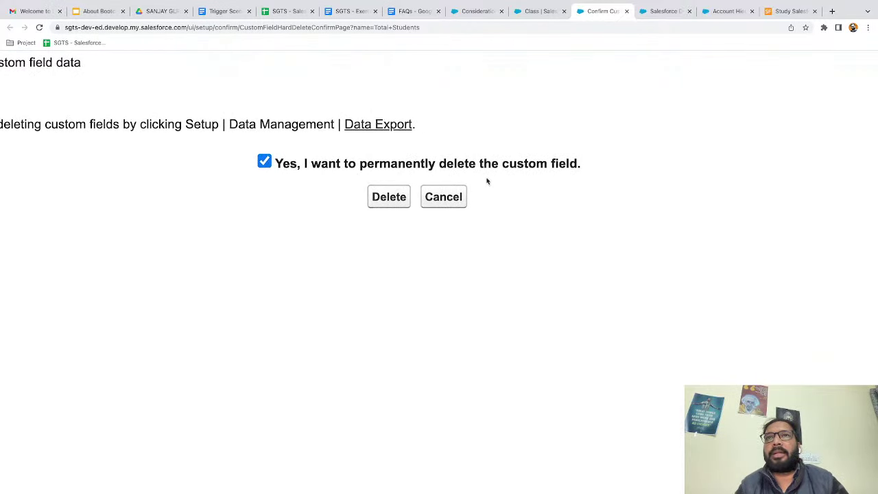
pyautogui.click(389, 199)
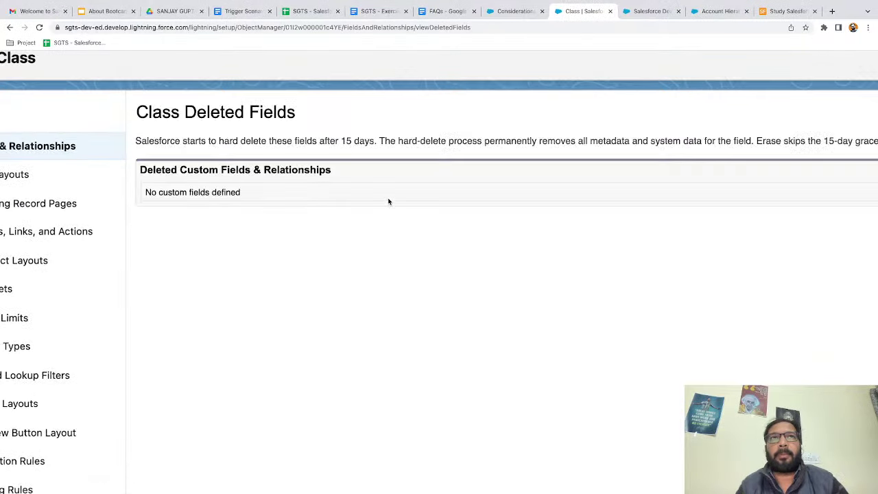
pyautogui.scroll(-3, 389, 202)
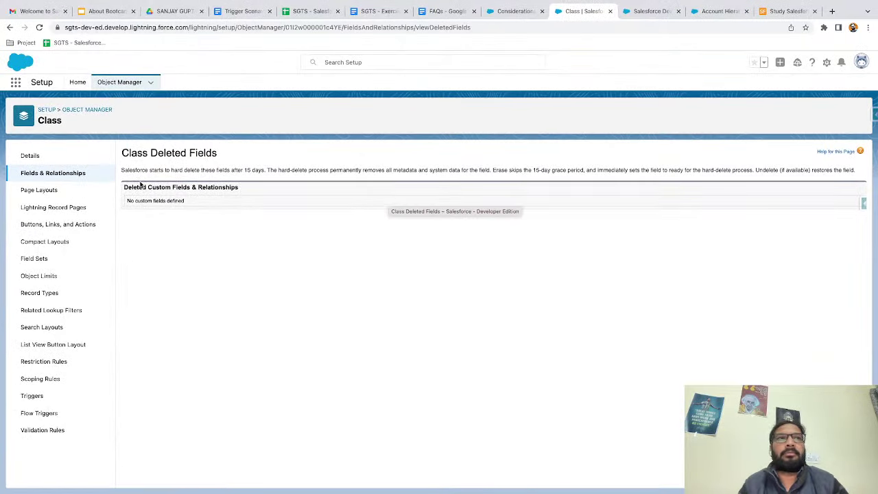
# Find the Student object in Object Manager and open its fields and relationships.
pyautogui.click(99, 110)
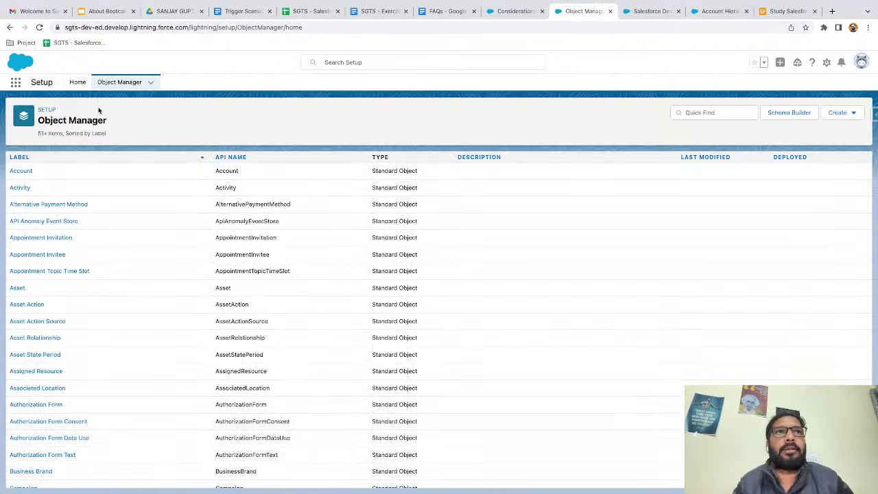
pyautogui.click(708, 112)
pyautogui.write('student')
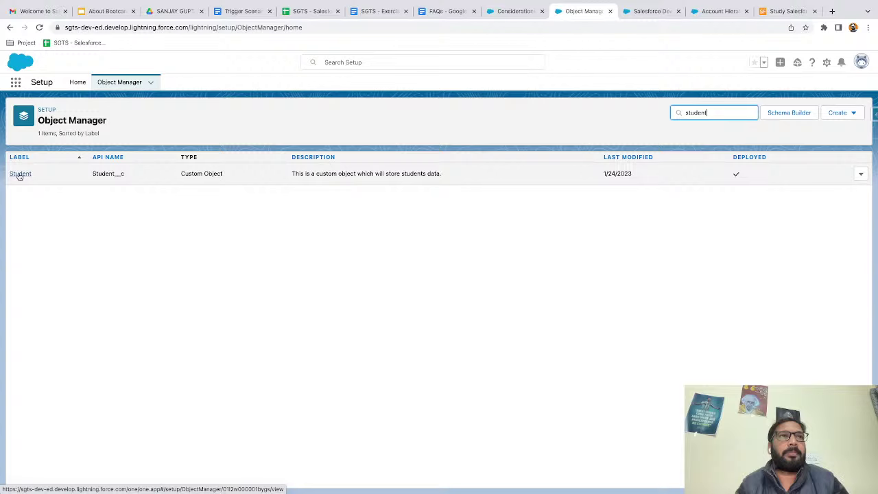
pyautogui.click(18, 173)
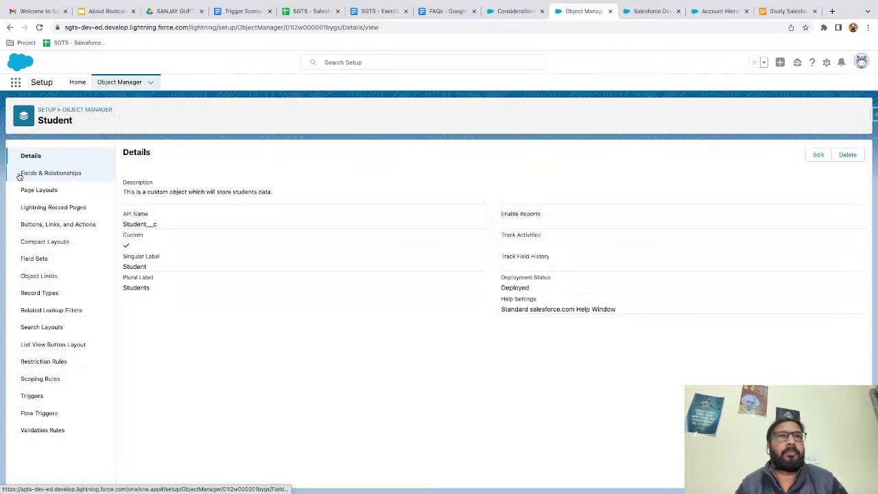
pyautogui.click(50, 174)
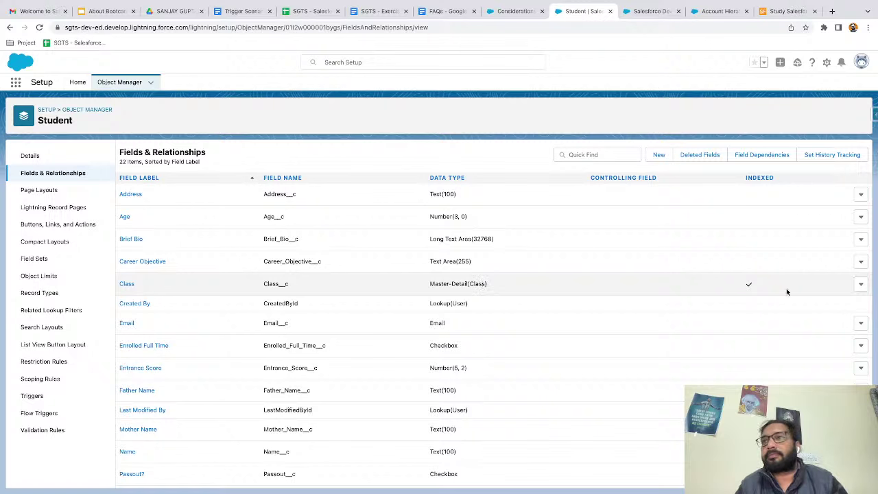
# Change the Student object's Class field from Master-Detail to Lookup Relationship and save it with the default settings.
pyautogui.click(861, 284)
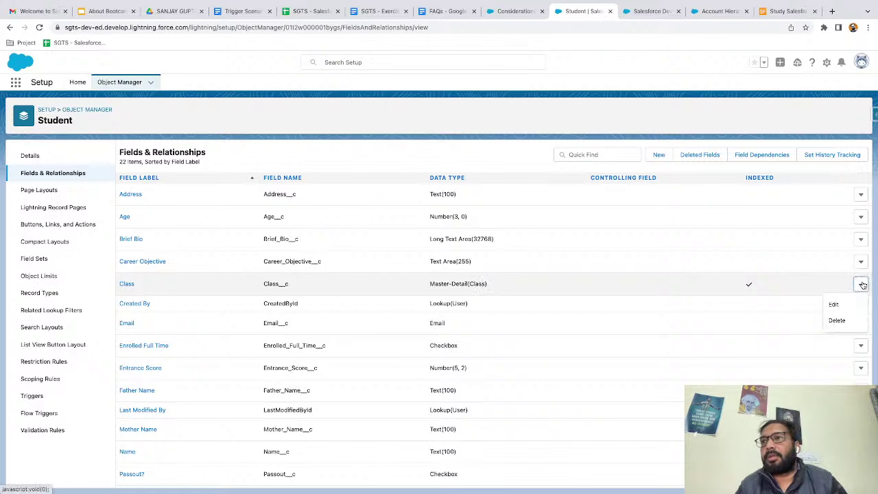
pyautogui.click(833, 304)
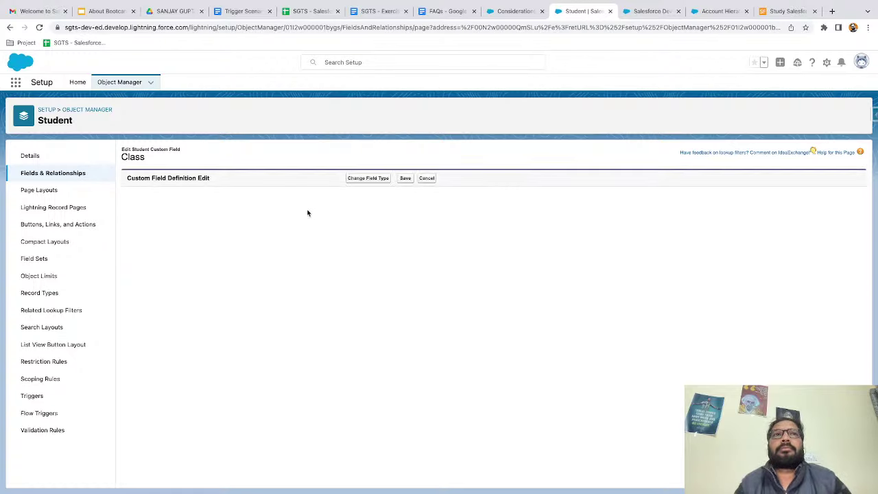
pyautogui.click(366, 179)
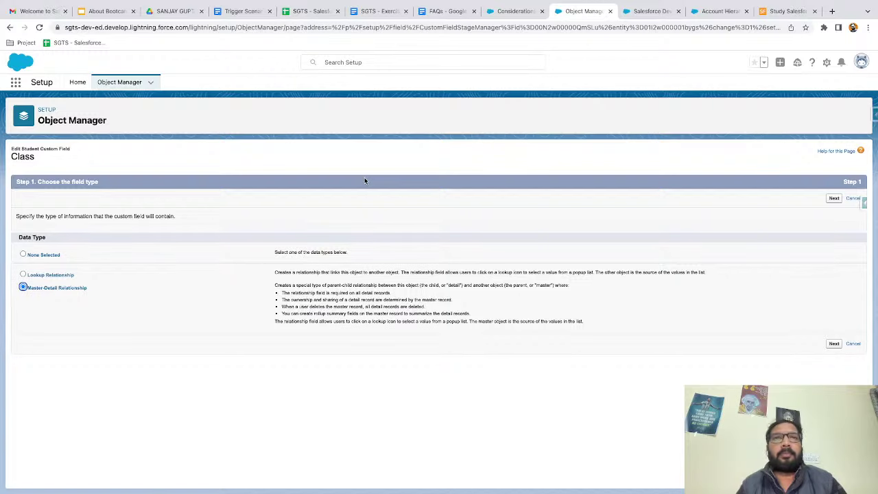
pyautogui.click(67, 276)
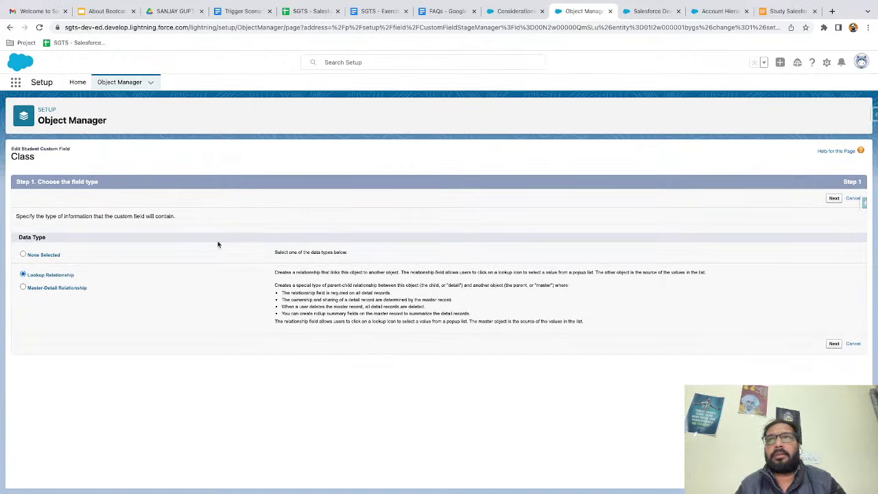
pyautogui.click(834, 199)
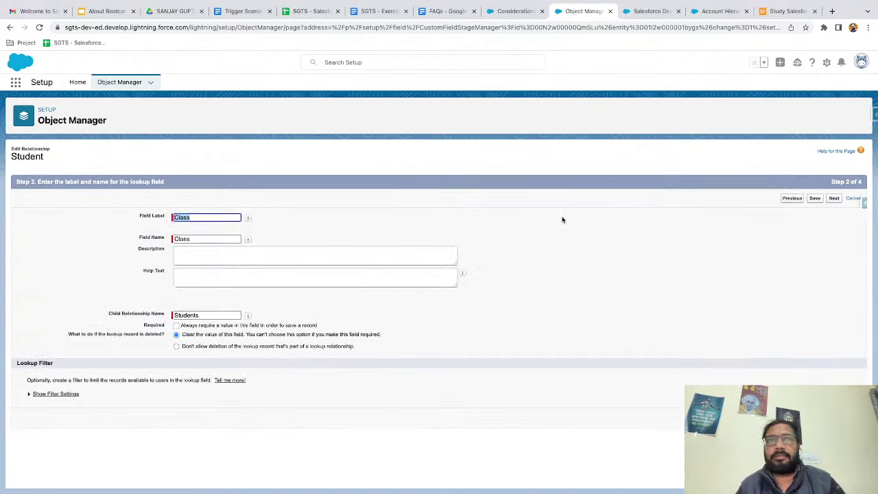
pyautogui.click(815, 198)
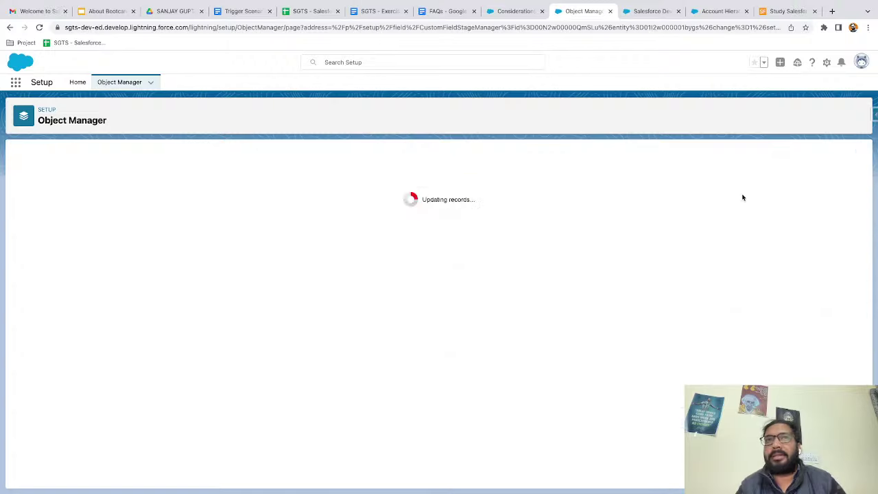
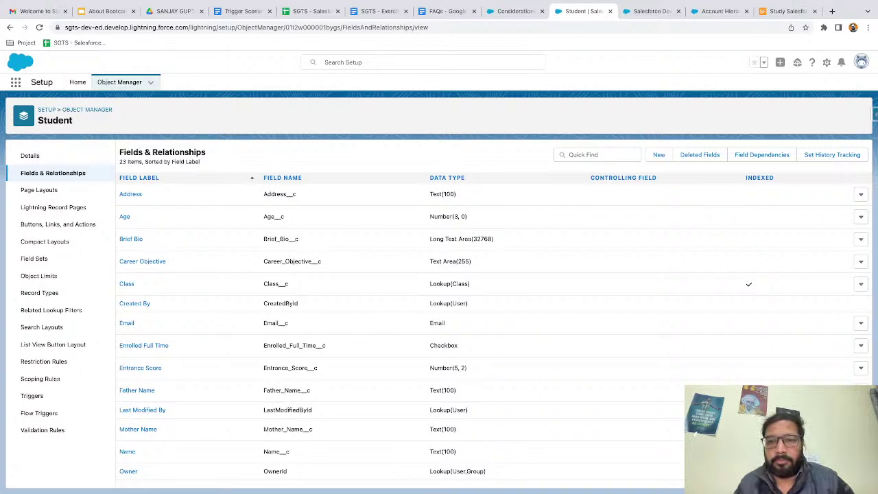
# Switch to the presentation, advance to the Many to Many Relationship slide, and return to Salesforce's Object Manager list.
pyautogui.hotkey('ctrl', 'Left')
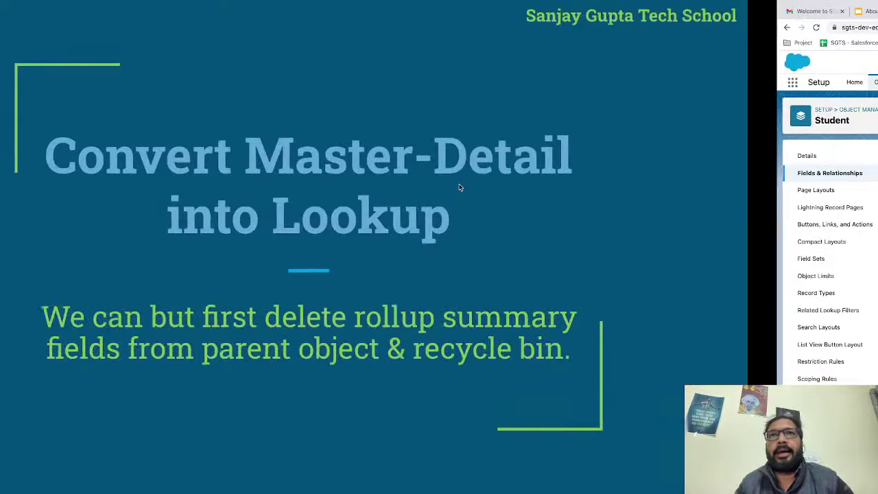
pyautogui.press('Right')
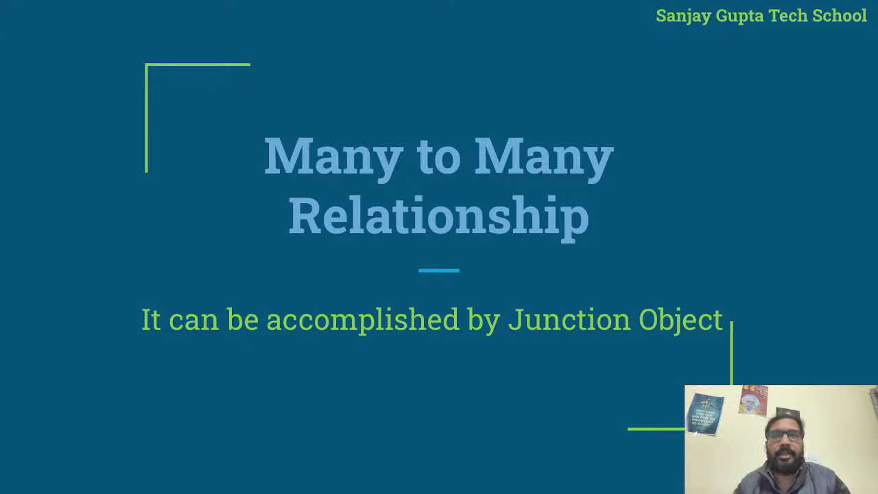
pyautogui.hotkey('ctrl', 'Right')
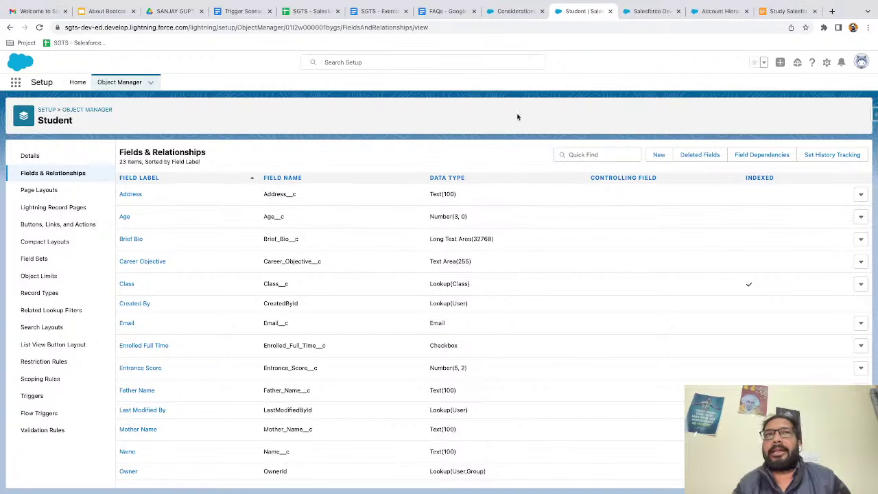
pyautogui.click(128, 85)
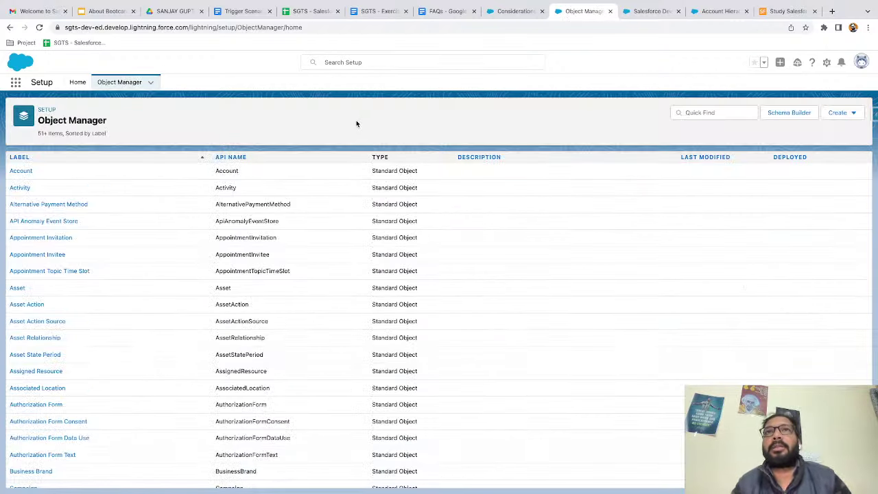
# Review the StdClass column in the Session Tracker's Data Model sheet, including its master-detail entries to Class and Student.
pyautogui.click(318, 12)
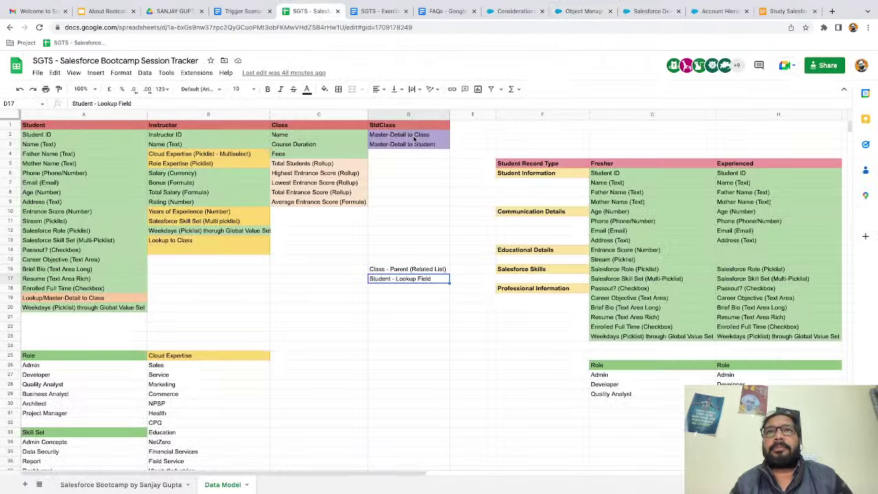
pyautogui.click(413, 139)
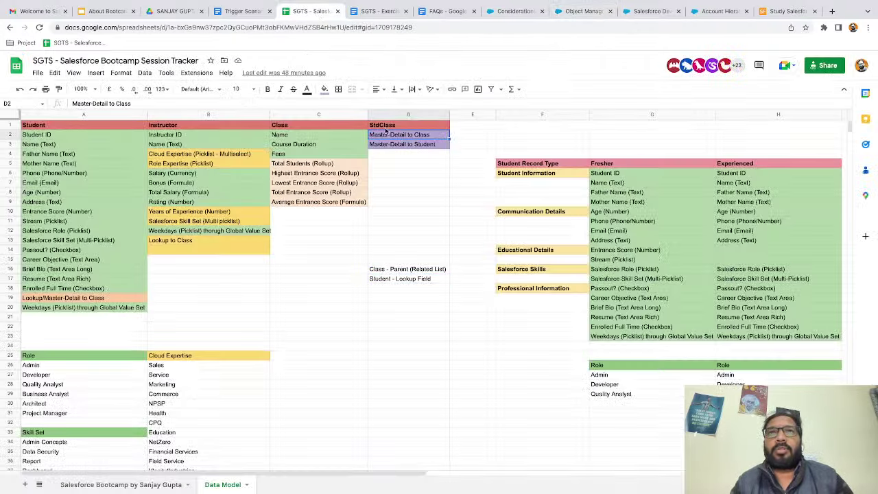
pyautogui.click(386, 130)
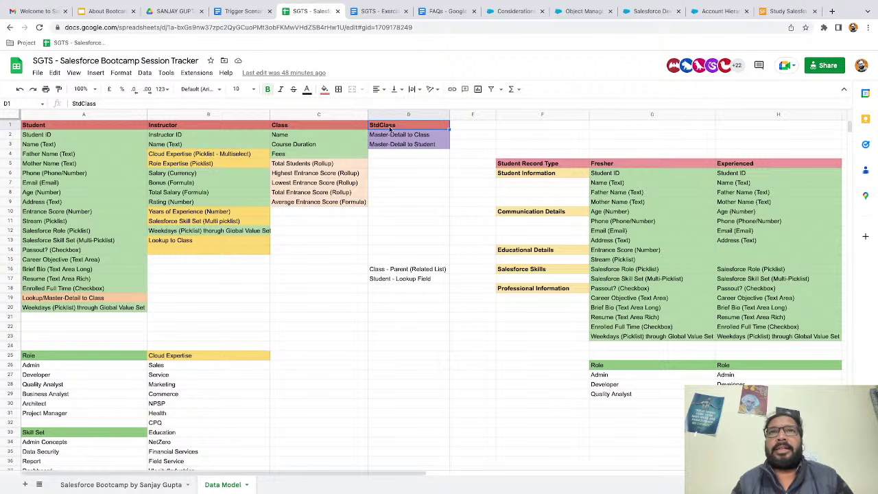
pyautogui.click(398, 138)
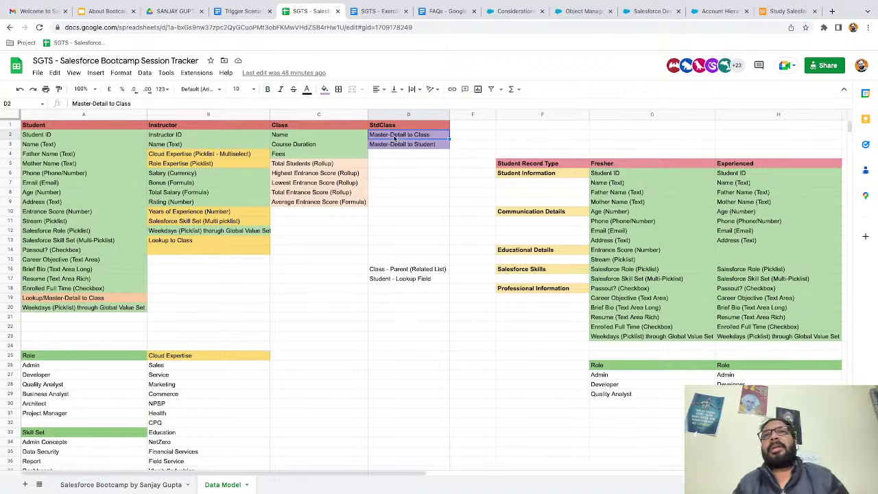
pyautogui.click(413, 145)
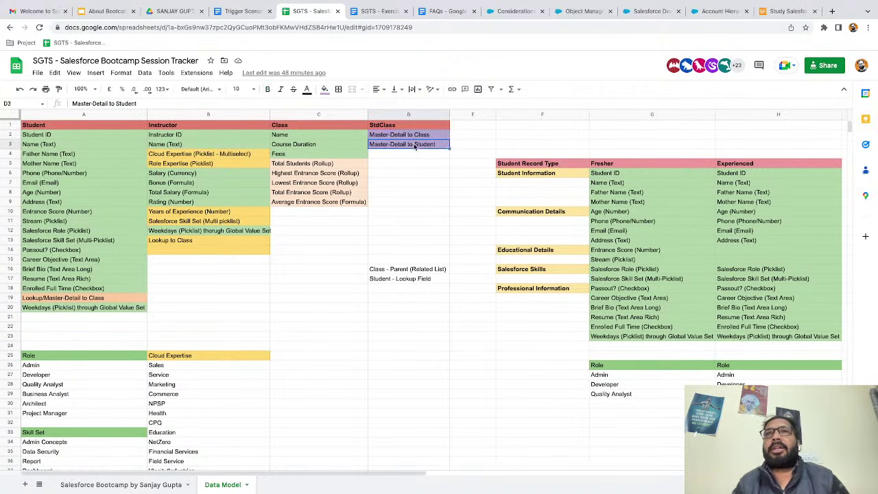
pyautogui.click(413, 127)
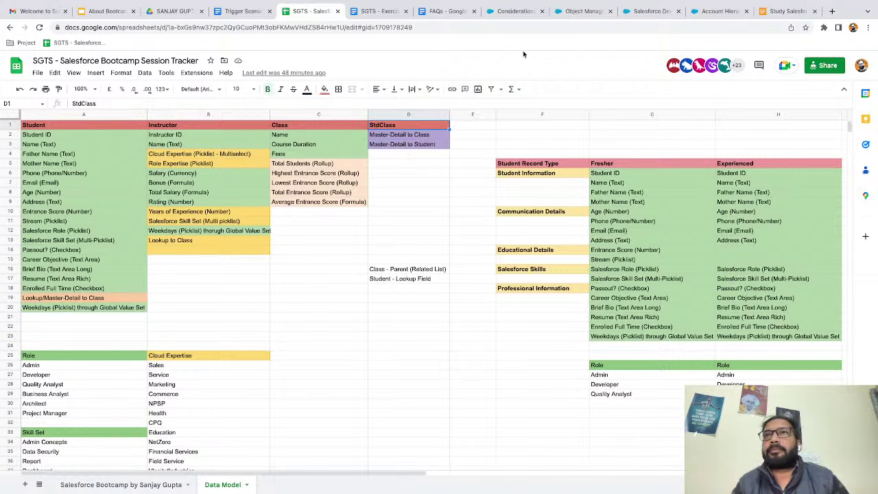
# Start a new custom object in Salesforce with the label StdClass and the plural label StdClasses.
pyautogui.click(583, 12)
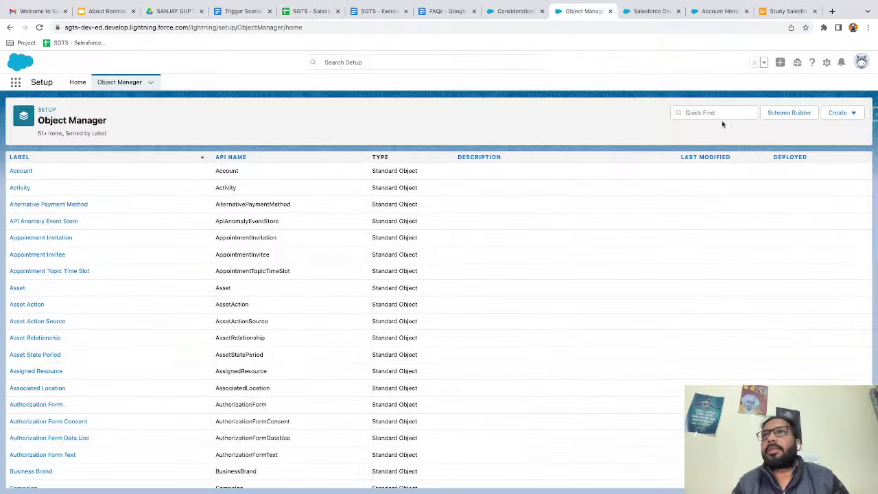
pyautogui.click(842, 112)
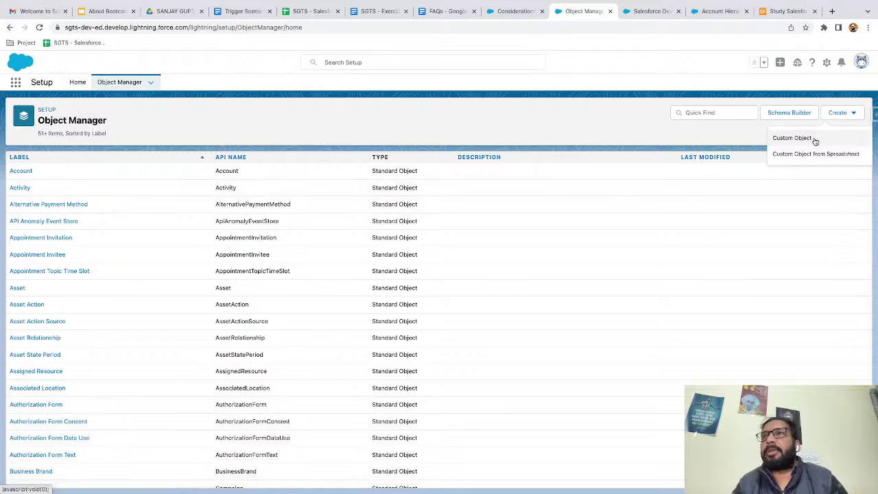
pyautogui.click(817, 138)
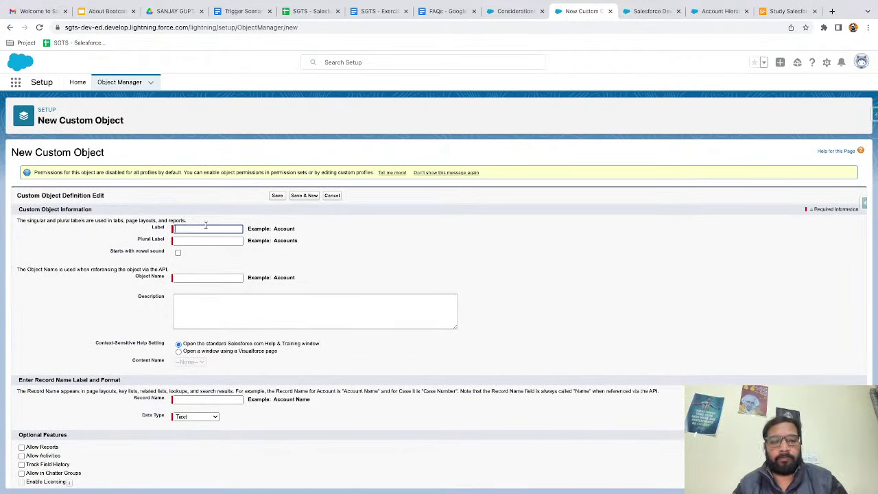
pyautogui.write('StdClass')
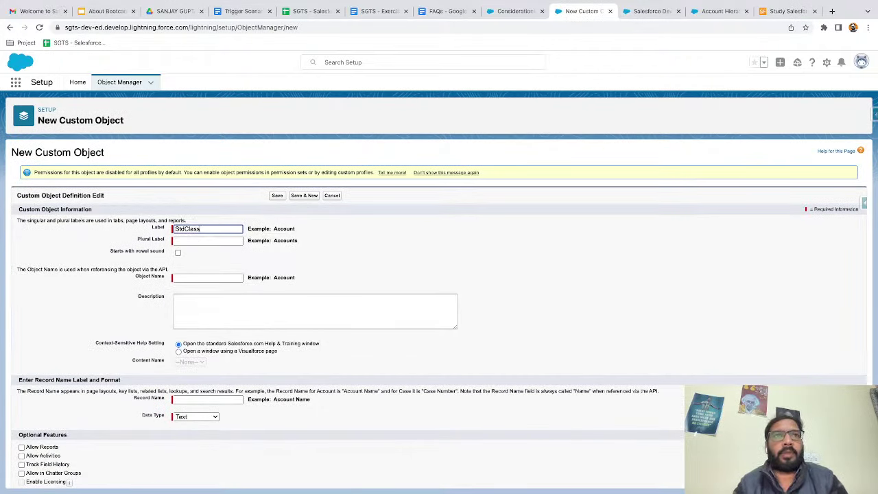
pyautogui.press('Tab')
pyautogui.write('St')
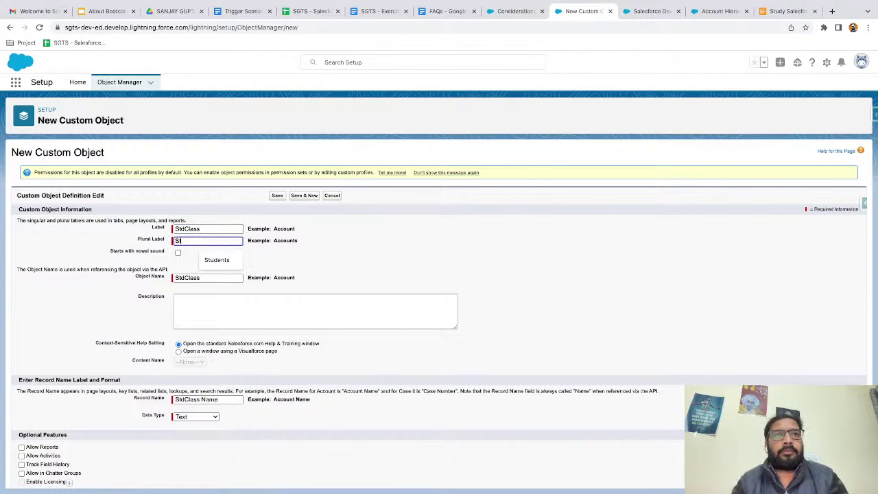
pyautogui.write('dClasses')
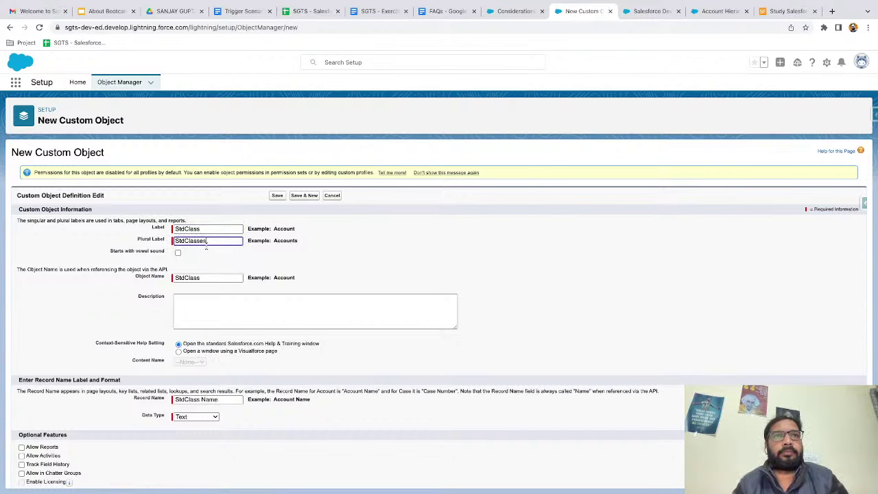
# Set the StdClass record name to Auto Number with display format SC-{0000} and starting number 01.
pyautogui.scroll(-1, 241, 284)
pyautogui.scroll(-3, 242, 285)
pyautogui.click(204, 225)
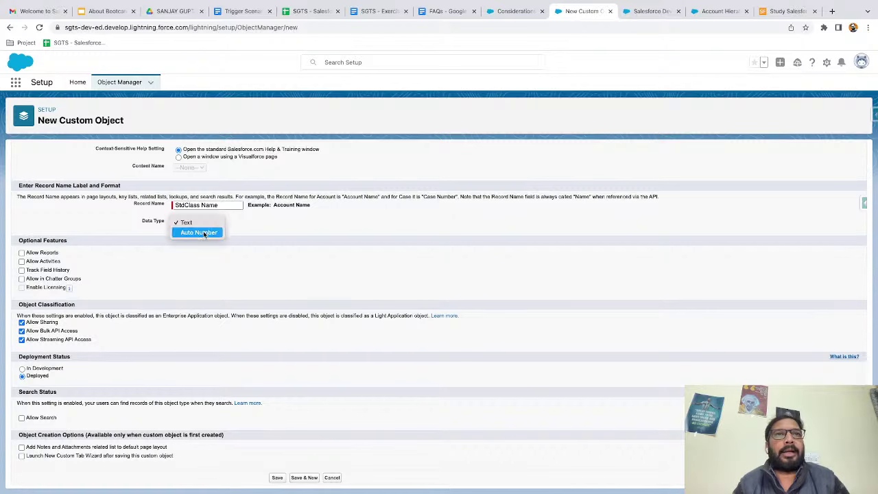
pyautogui.click(203, 234)
pyautogui.click(188, 235)
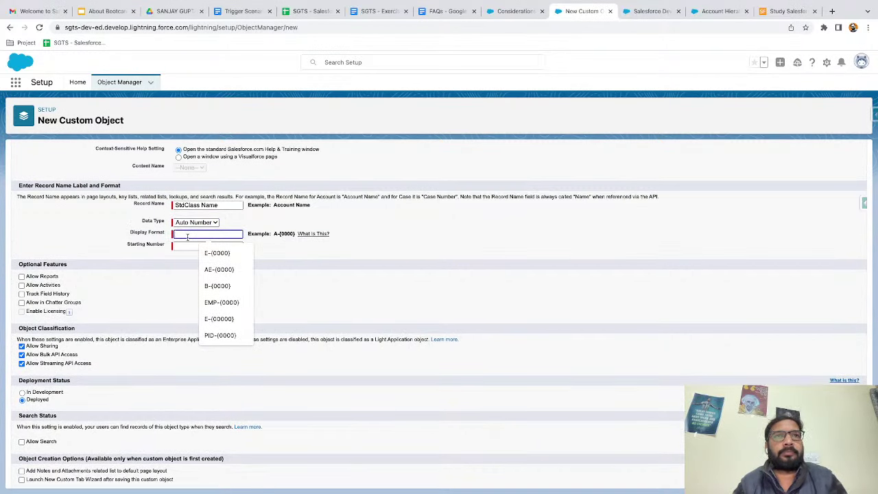
pyautogui.write('SC-')
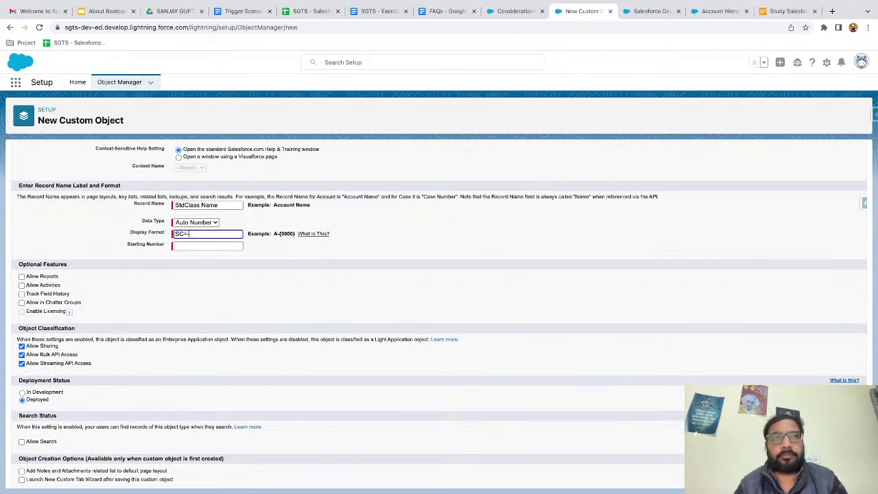
pyautogui.press('BackSpace')
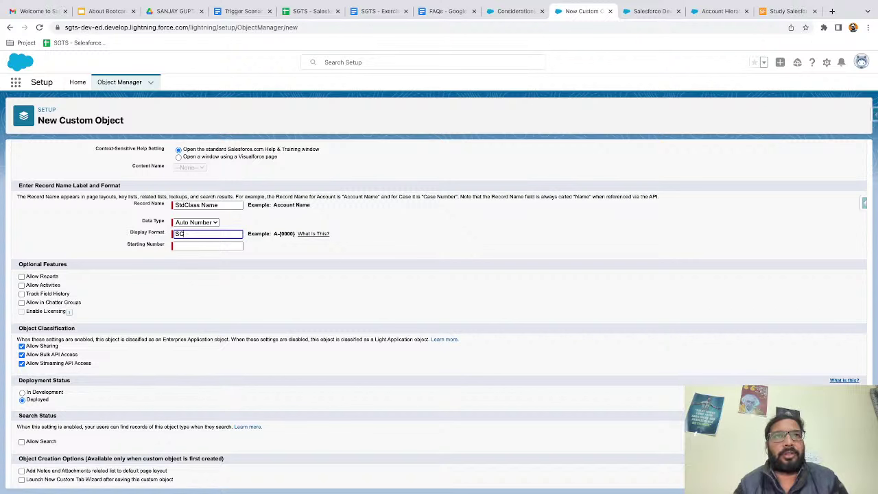
pyautogui.write('{0000}')
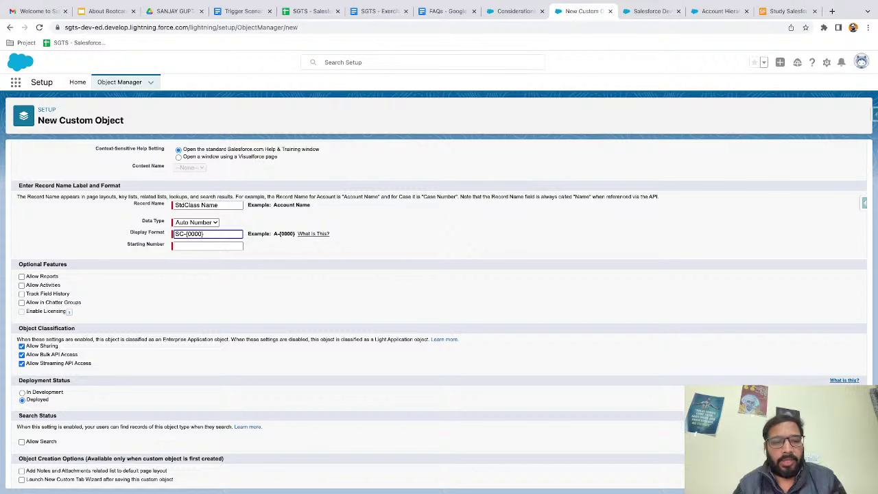
pyautogui.press('Tab')
pyautogui.write('01')
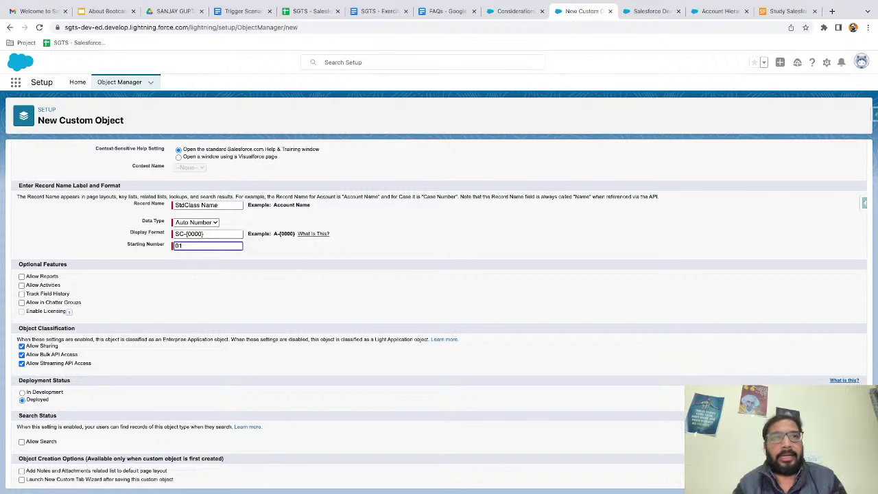
# Enable launching the New Custom Tab Wizard after saving, and save the StdClass object.
pyautogui.click(180, 282)
pyautogui.scroll(-1, 179, 281)
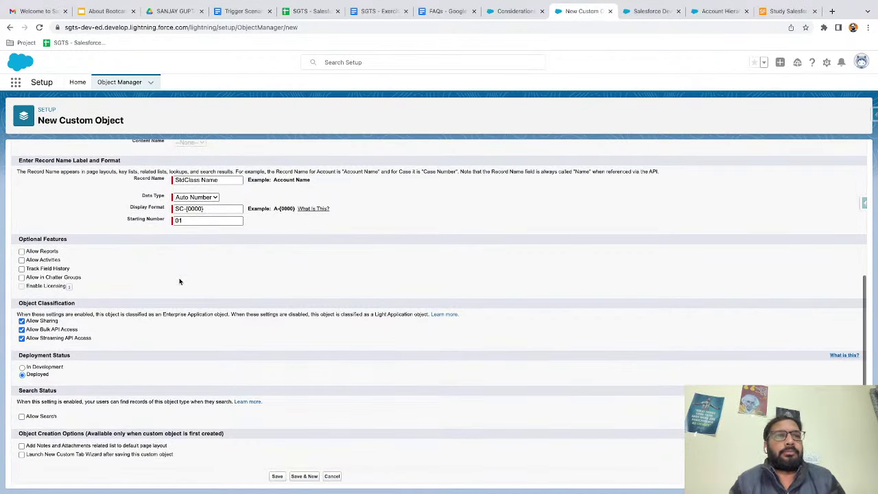
pyautogui.click(90, 454)
pyautogui.click(278, 476)
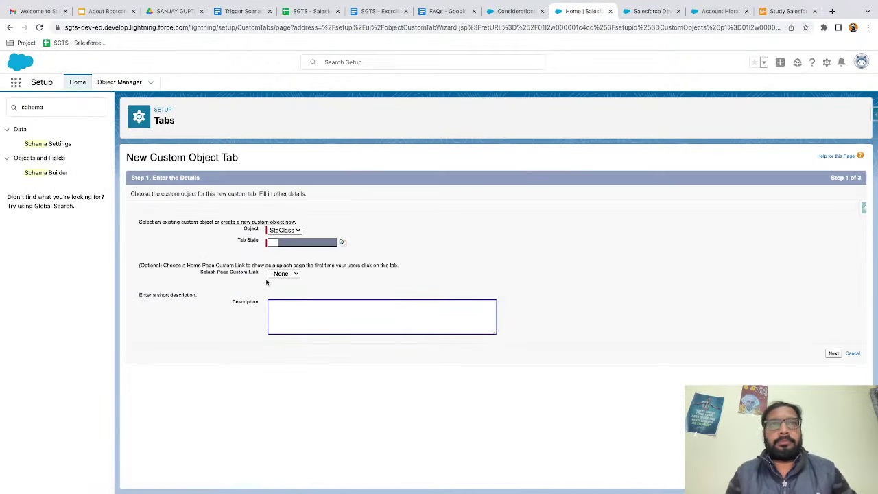
# Create the StdClass tab with the Musical Note style, Default On for all profiles, and include it in the Sanjay Gupta Tech app instead of all apps.
pyautogui.click(343, 243)
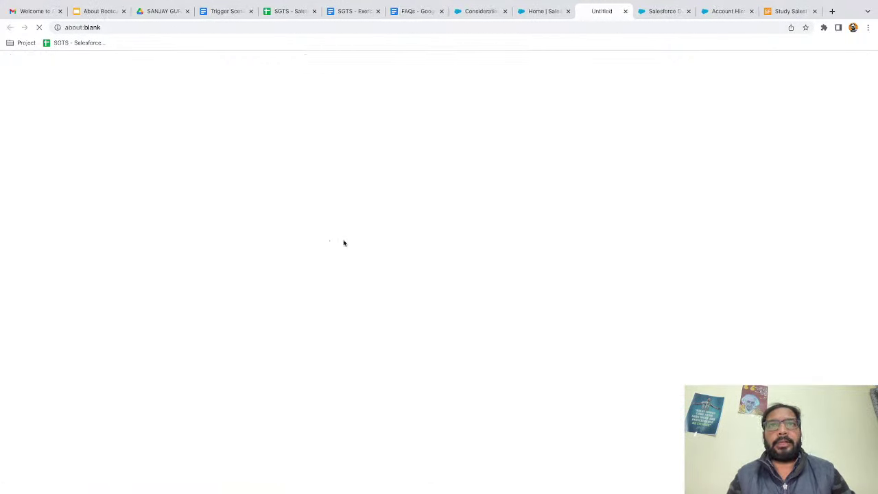
pyautogui.click(287, 157)
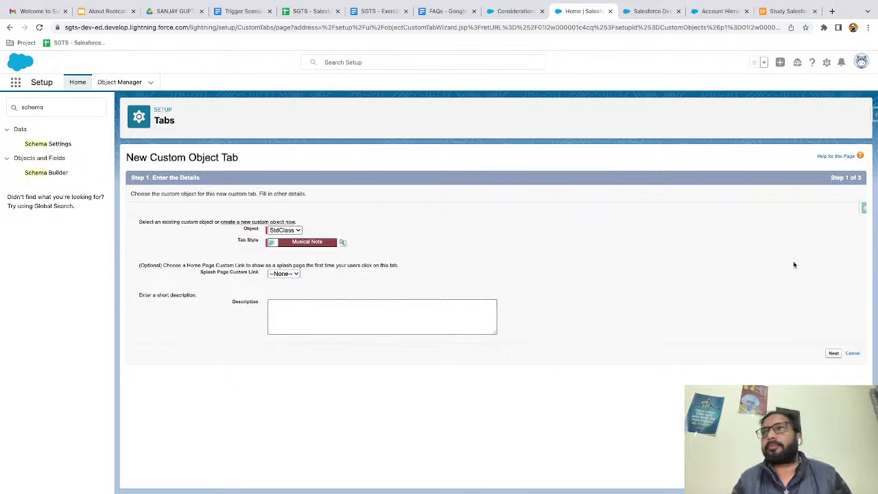
pyautogui.click(832, 352)
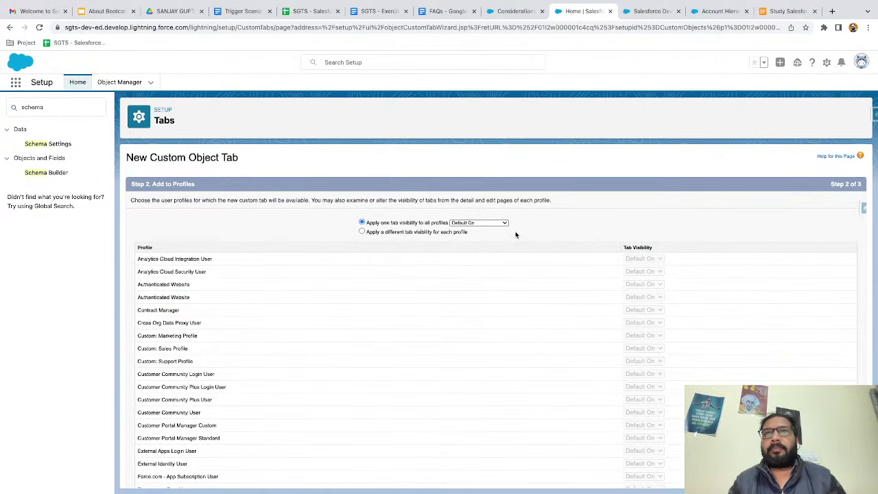
pyautogui.scroll(-3, 748, 334)
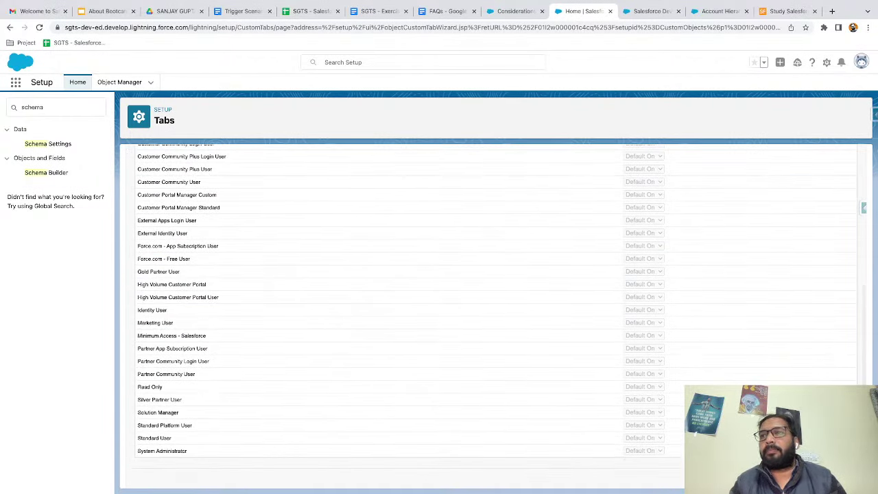
pyautogui.click(832, 479)
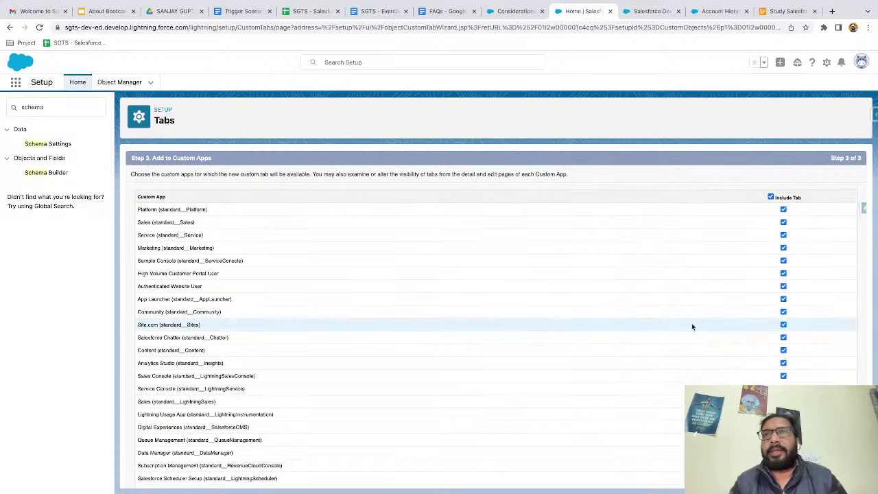
pyautogui.click(770, 197)
pyautogui.scroll(-1, 751, 326)
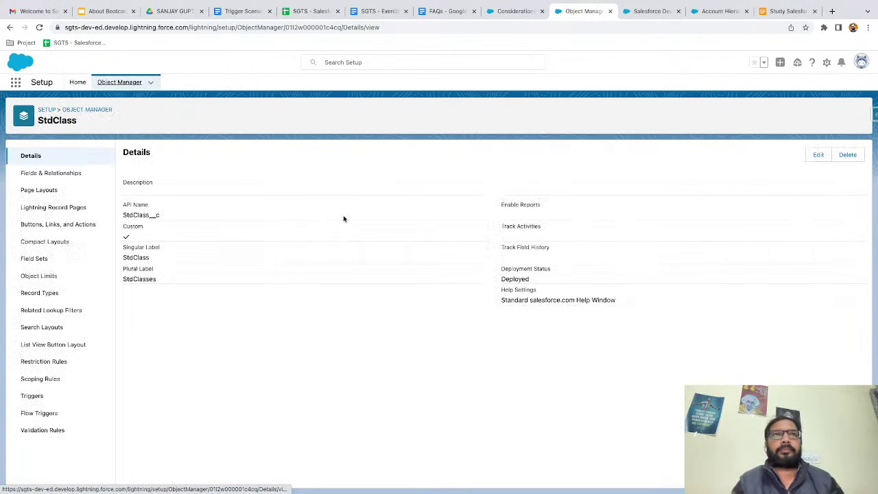
# Add a master-detail relationship field named Student to StdClass, related to the Student object, keeping the default sharing, security and layout settings.
pyautogui.click(51, 172)
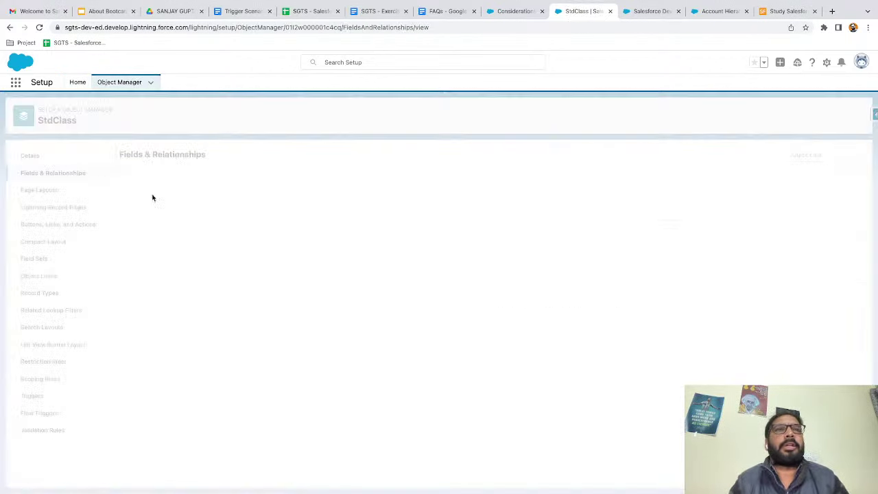
pyautogui.click(659, 156)
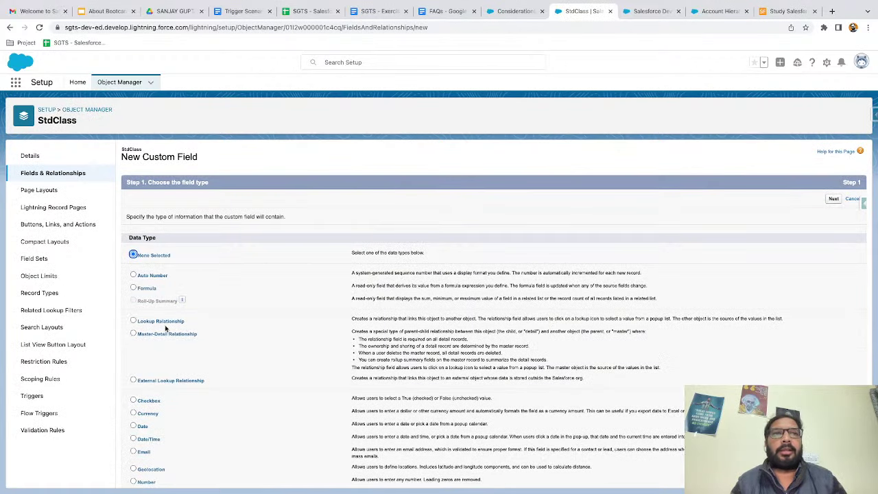
pyautogui.click(158, 336)
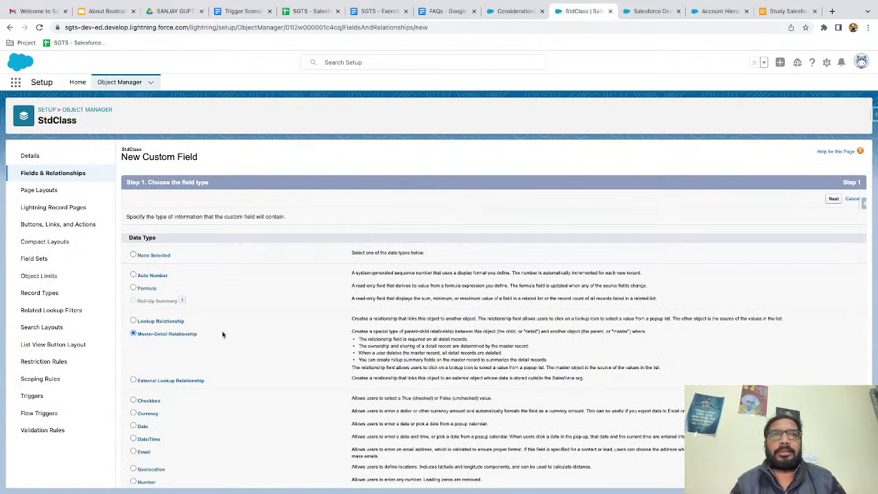
pyautogui.click(833, 200)
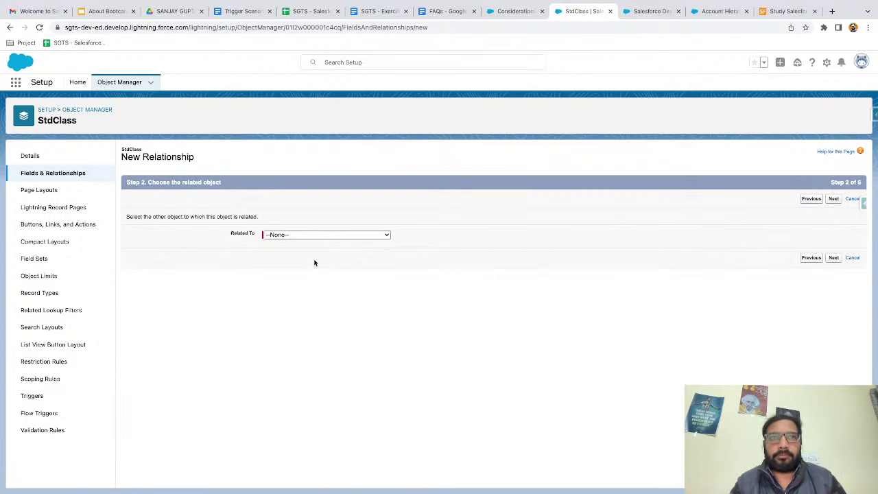
pyautogui.click(288, 236)
pyautogui.scroll(-10, 309, 474)
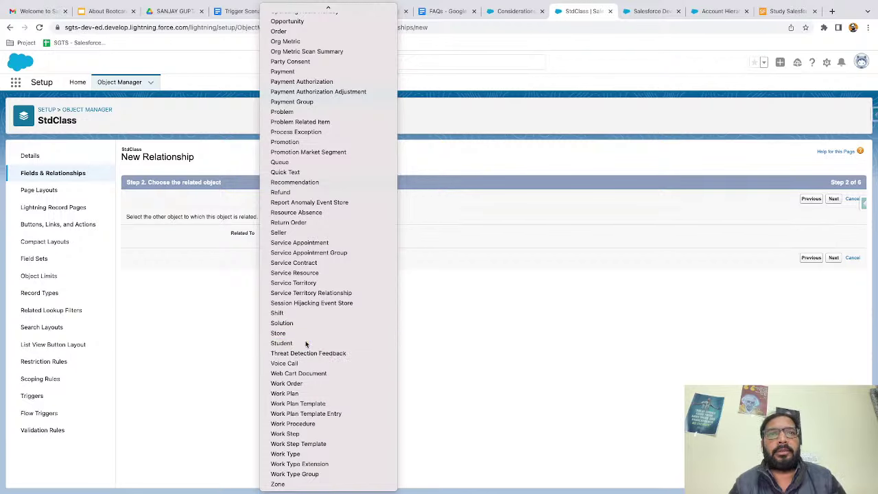
pyautogui.click(302, 343)
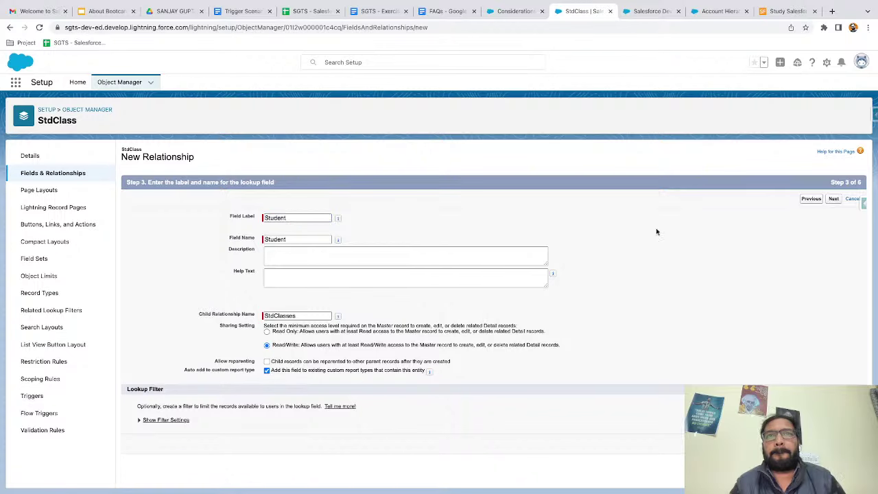
pyautogui.click(834, 199)
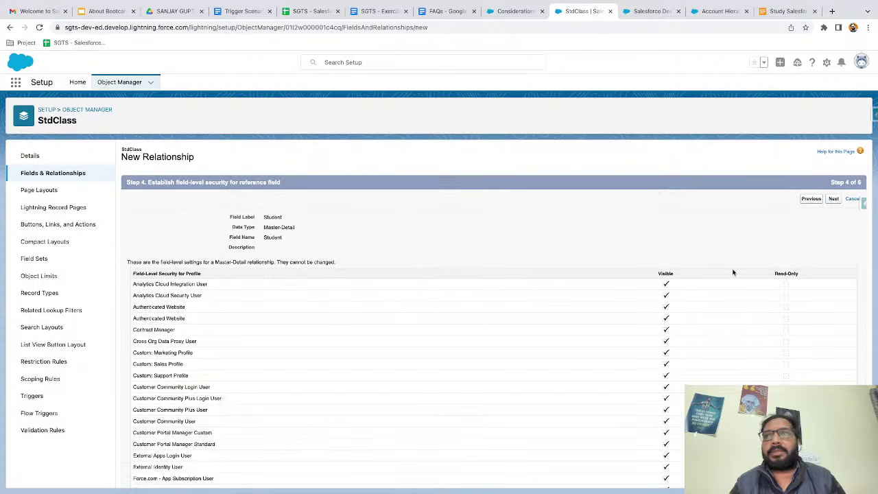
pyautogui.click(831, 201)
pyautogui.click(837, 202)
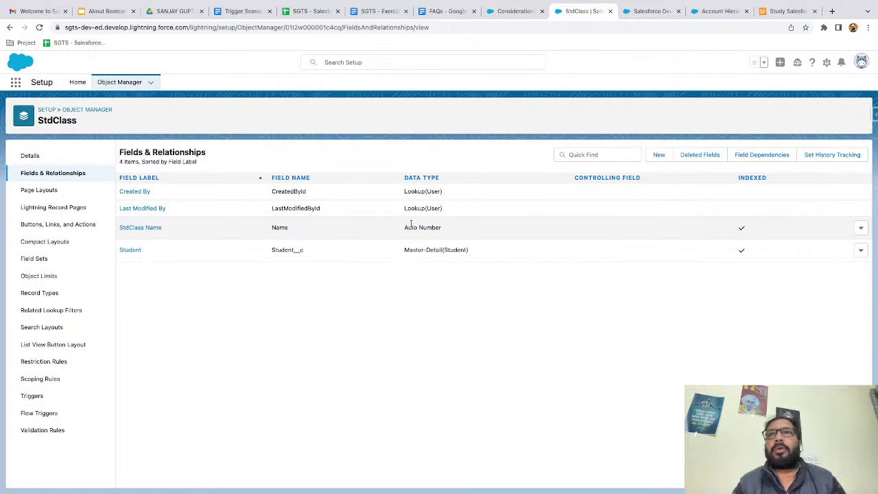
# Add a second master-detail relationship field to StdClass named Class, related to the Class object, with default settings and the StdClasses related list.
pyautogui.click(659, 155)
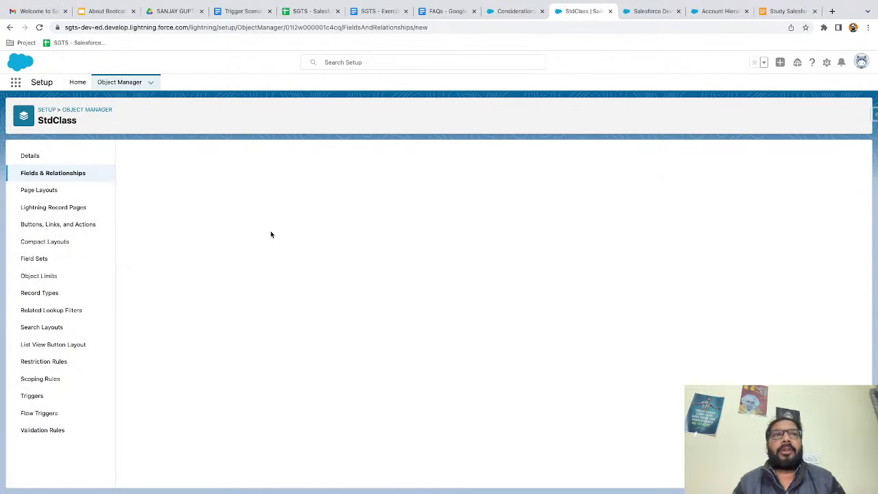
pyautogui.click(168, 333)
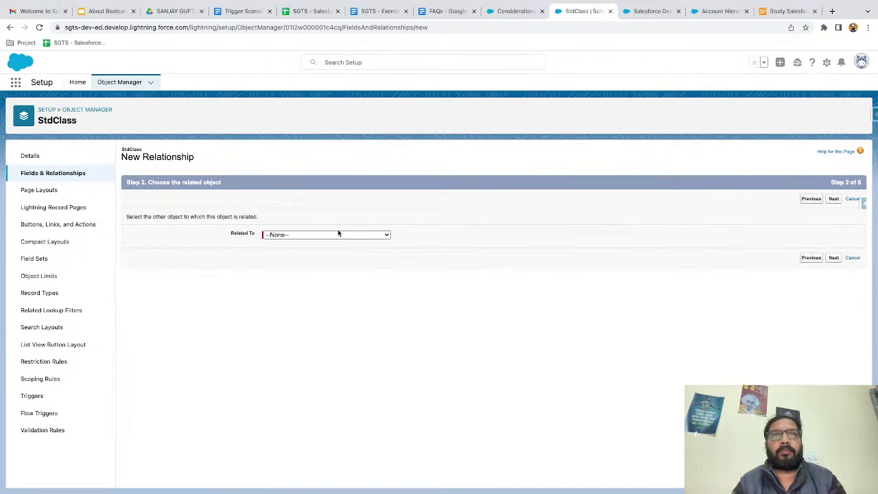
pyautogui.click(336, 233)
pyautogui.scroll(-5, 316, 343)
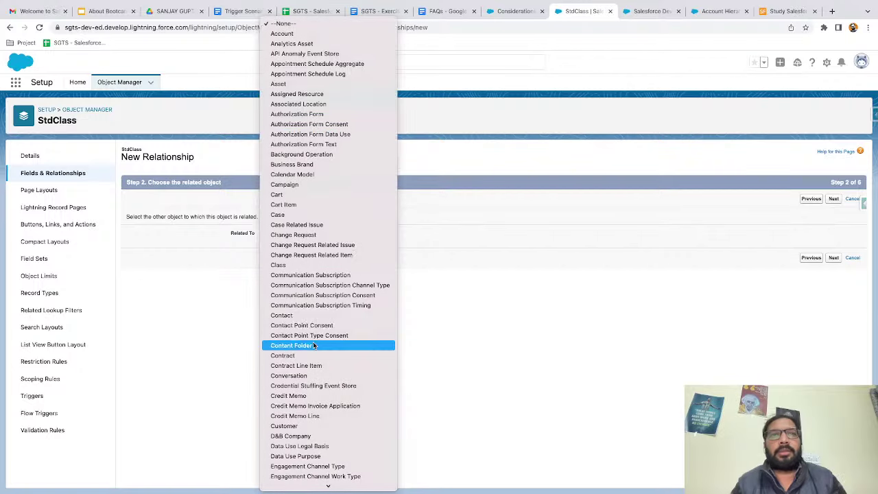
pyautogui.click(315, 266)
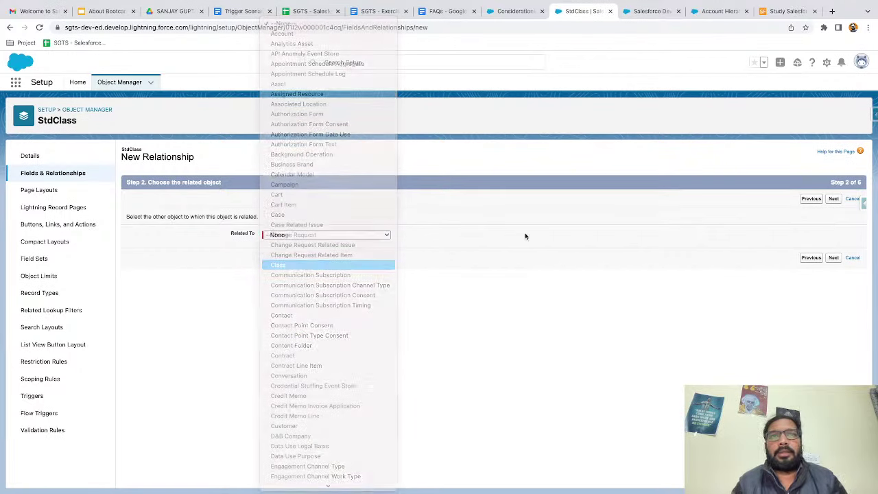
pyautogui.click(834, 198)
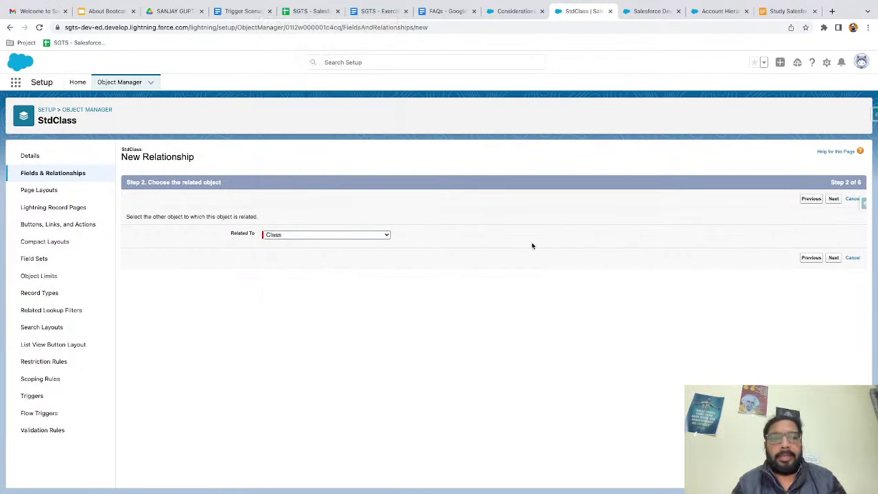
pyautogui.click(488, 237)
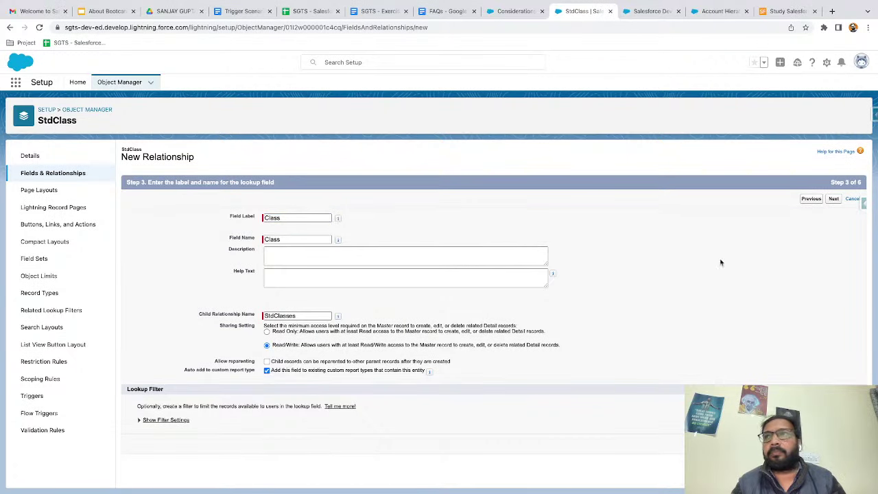
pyautogui.click(833, 199)
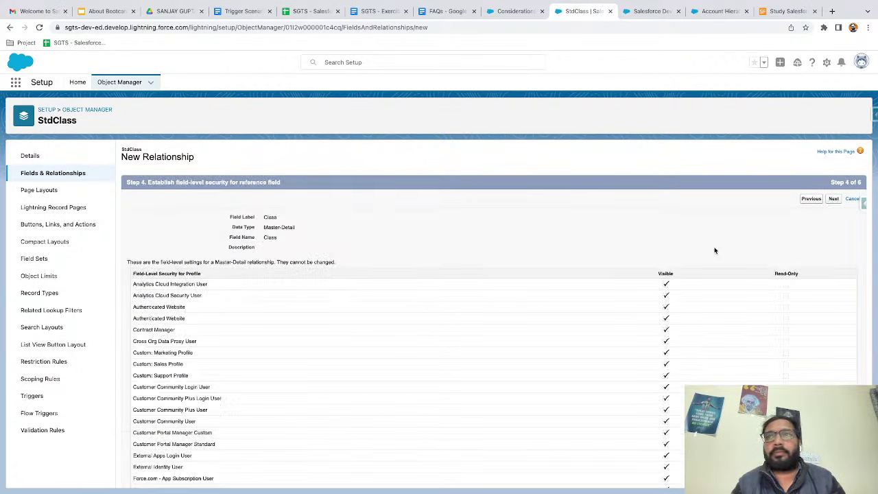
pyautogui.click(833, 199)
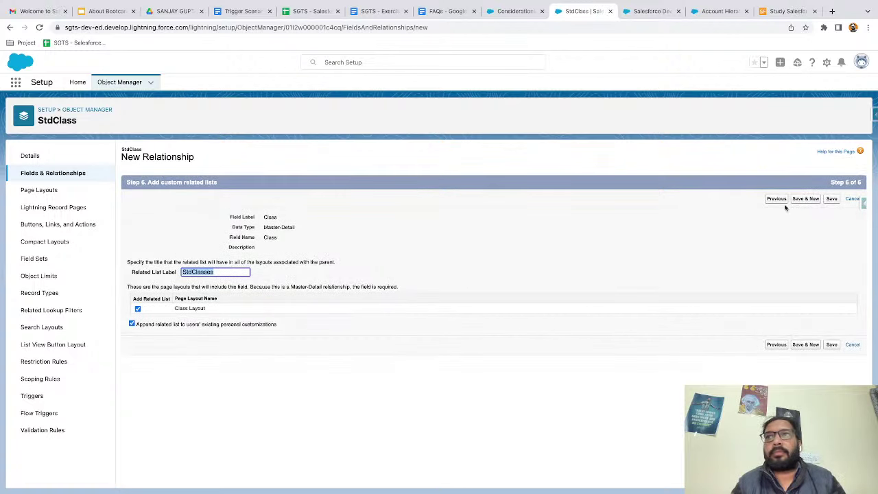
pyautogui.click(832, 200)
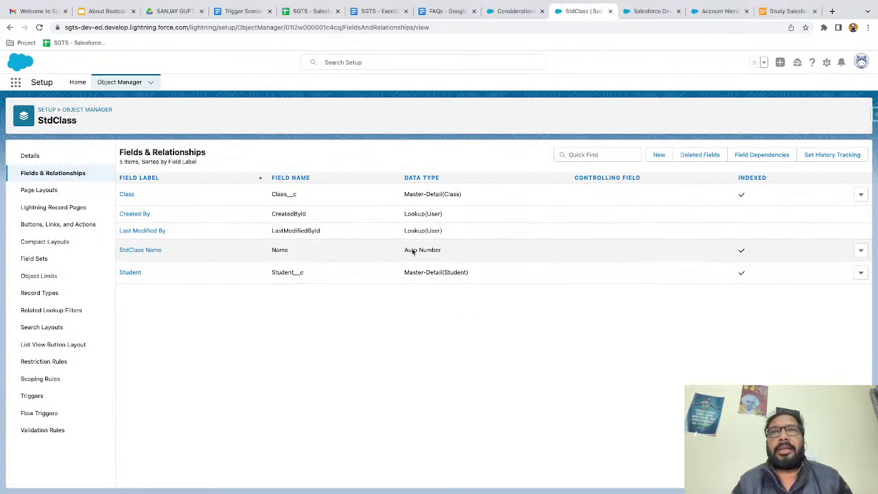
# Start another custom field on StdClass to examine the Master-Detail Relationship option's info note, and return to the object's field list.
pyautogui.click(660, 155)
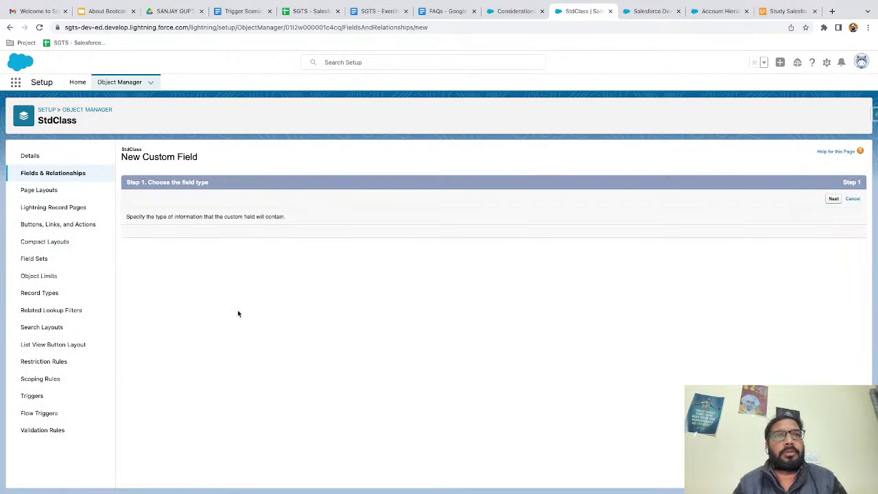
pyautogui.scroll(-1, 225, 348)
pyautogui.hotkey('ctrl', '+')
pyautogui.hotkey('ctrl', '+')
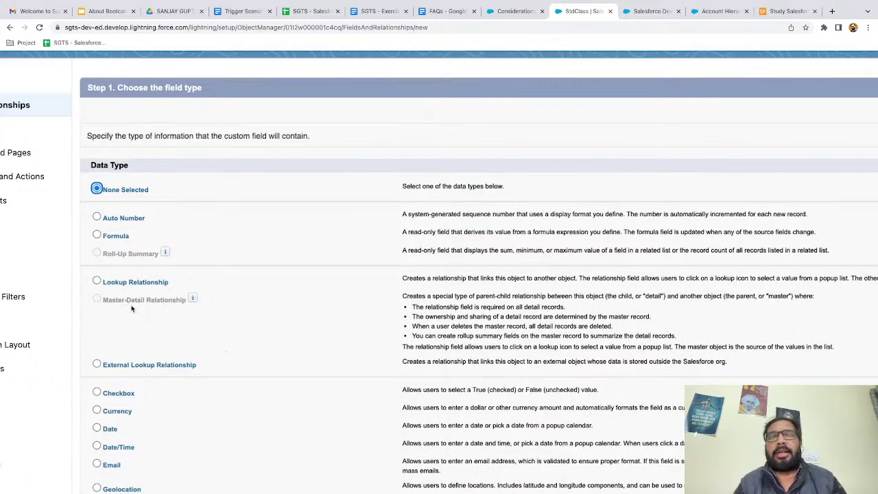
pyautogui.moveTo(195, 300)
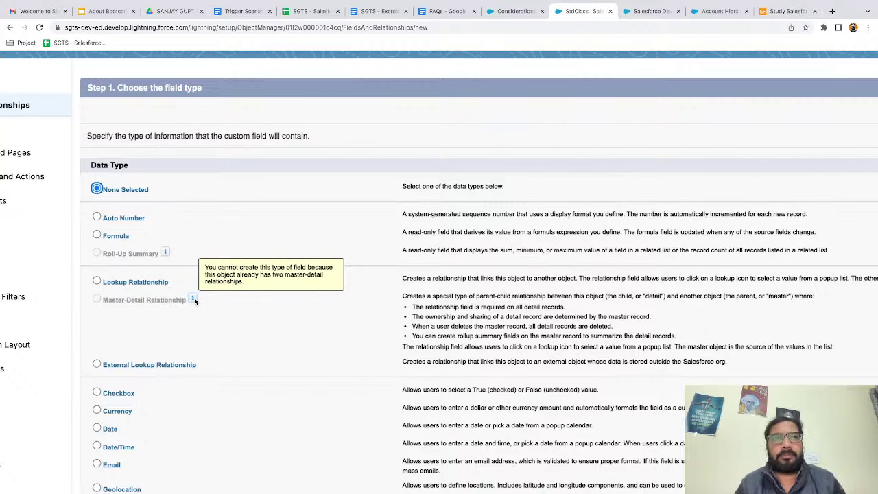
pyautogui.click(15, 105)
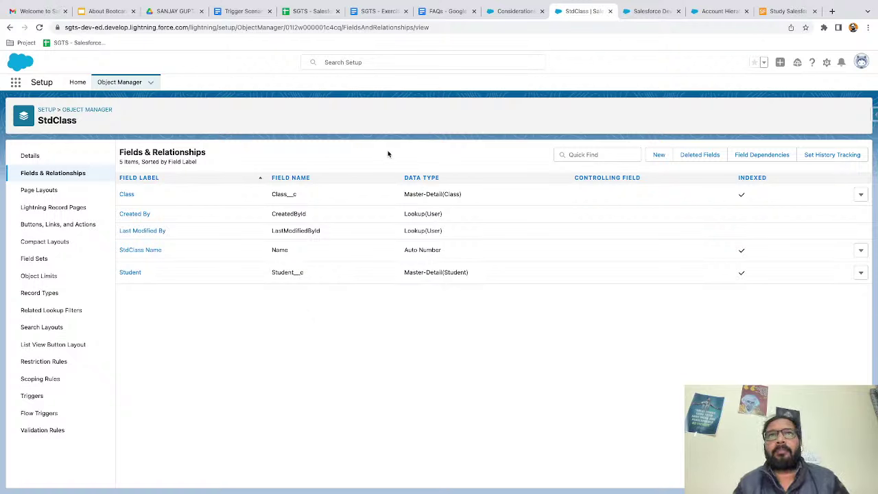
# Reload the Salesforce Dev class record page and open the StdClasses list.
pyautogui.click(643, 15)
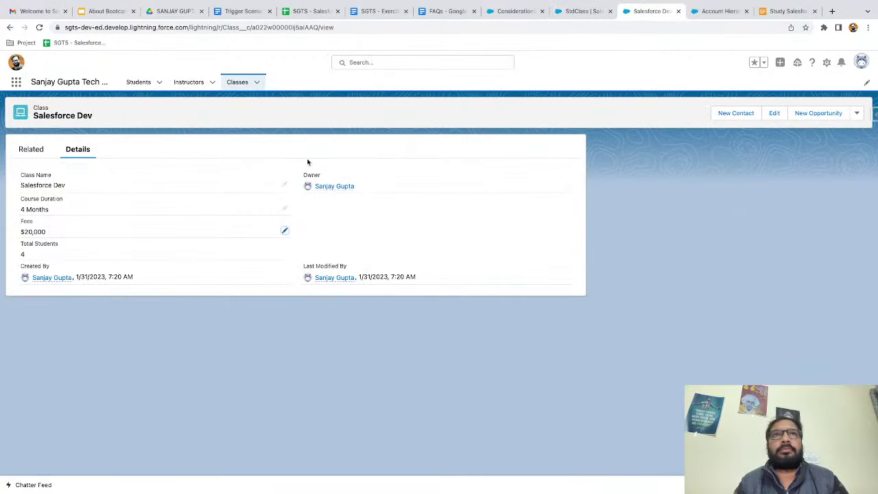
pyautogui.click(40, 27)
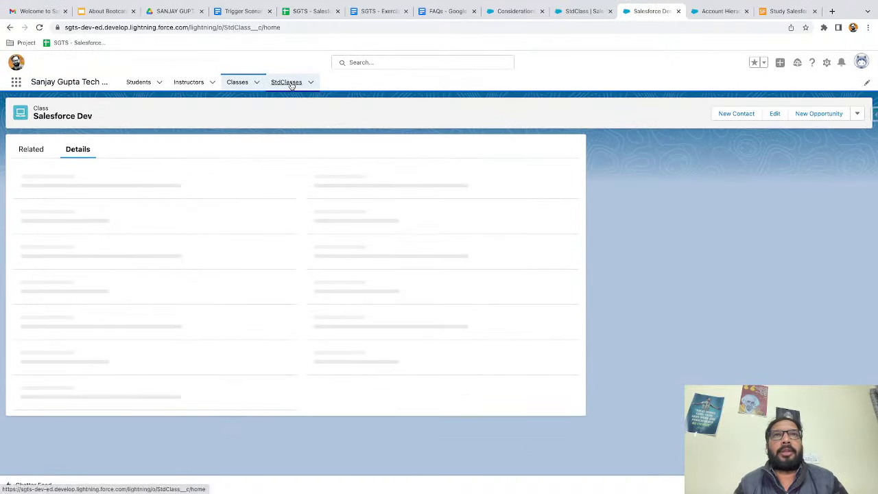
pyautogui.click(286, 82)
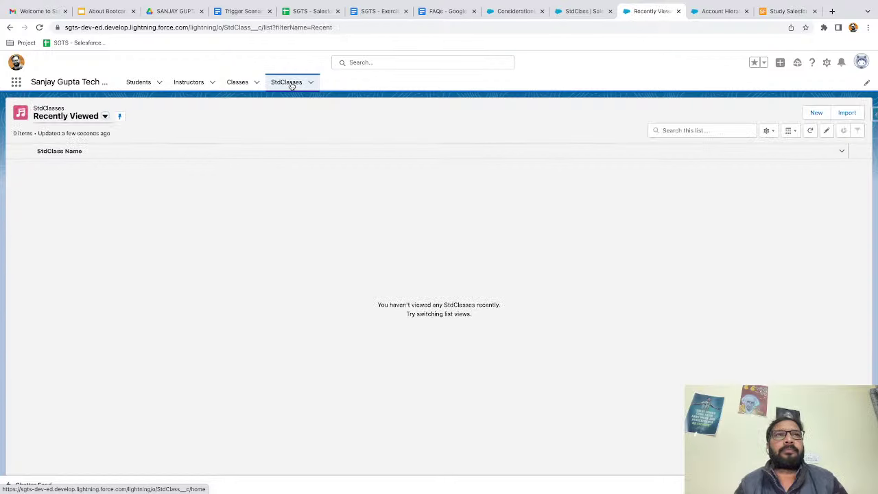
# Create and save a StdClass record linking student S-0001 to the Salesforce Dev class.
pyautogui.click(815, 114)
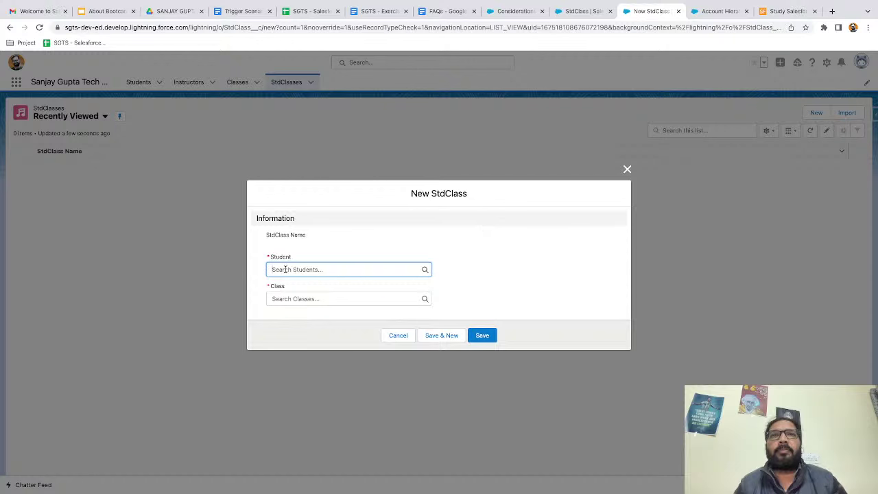
pyautogui.click(286, 269)
pyautogui.click(295, 302)
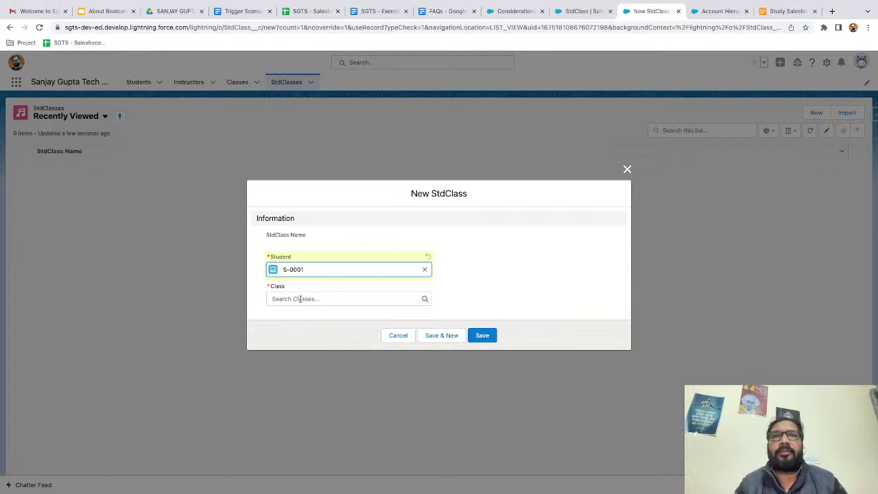
pyautogui.click(299, 298)
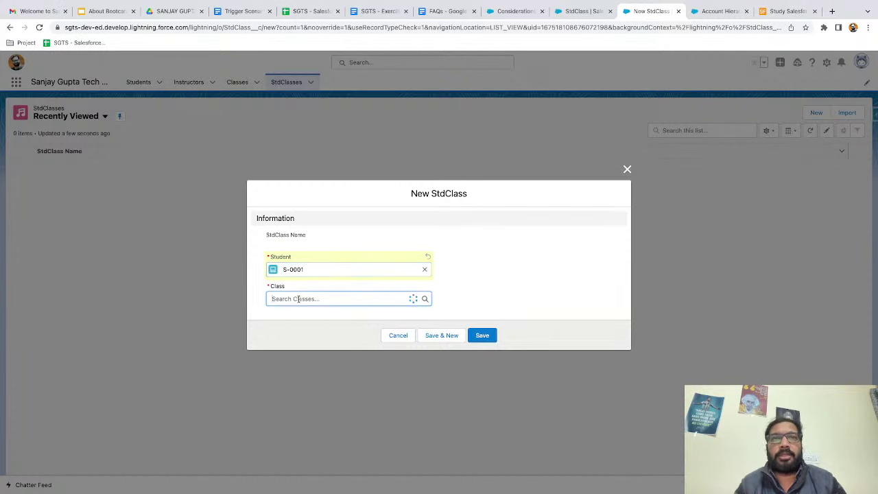
pyautogui.click(305, 333)
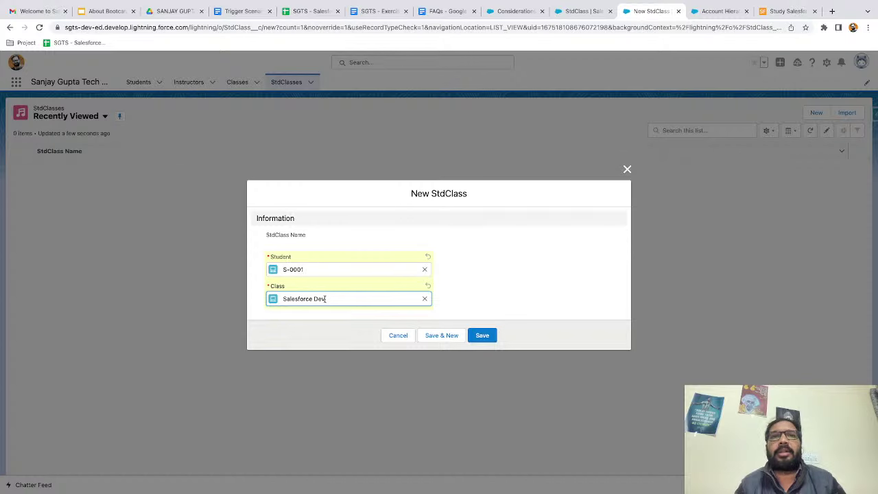
pyautogui.click(484, 336)
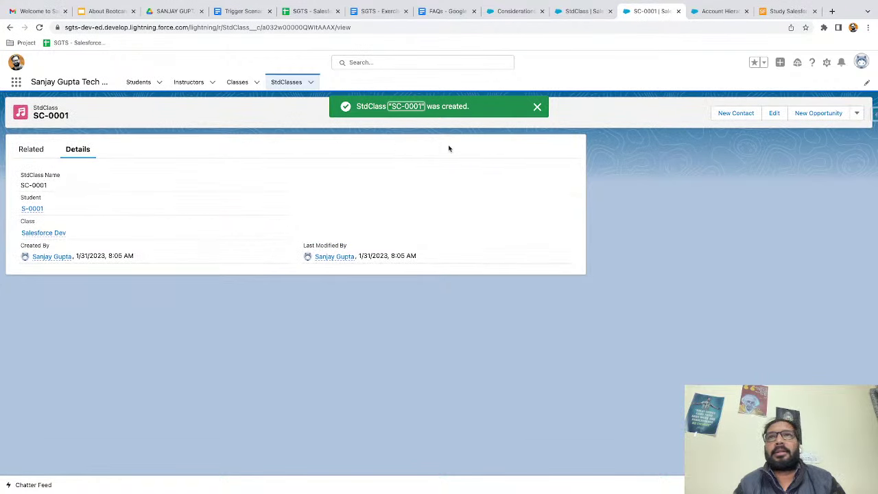
# Create and save a second StdClass record linking student S-0001 to the Salesforce Admin class.
pyautogui.click(537, 107)
pyautogui.click(299, 83)
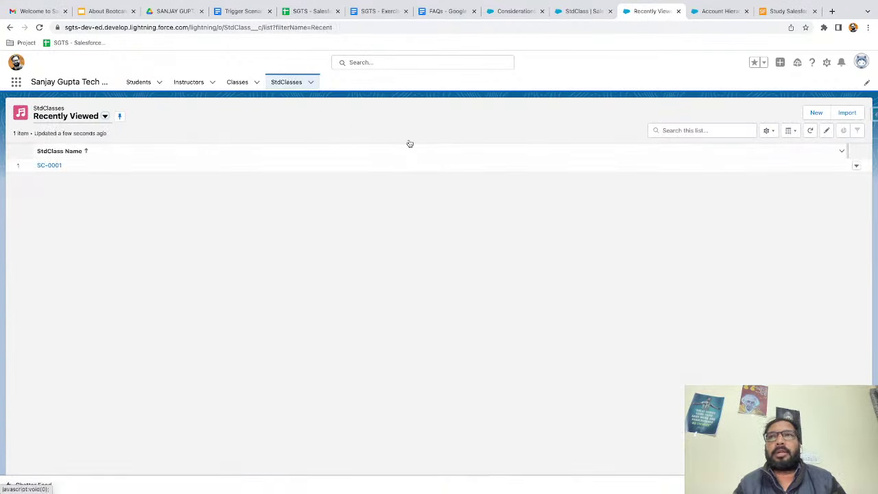
pyautogui.click(815, 114)
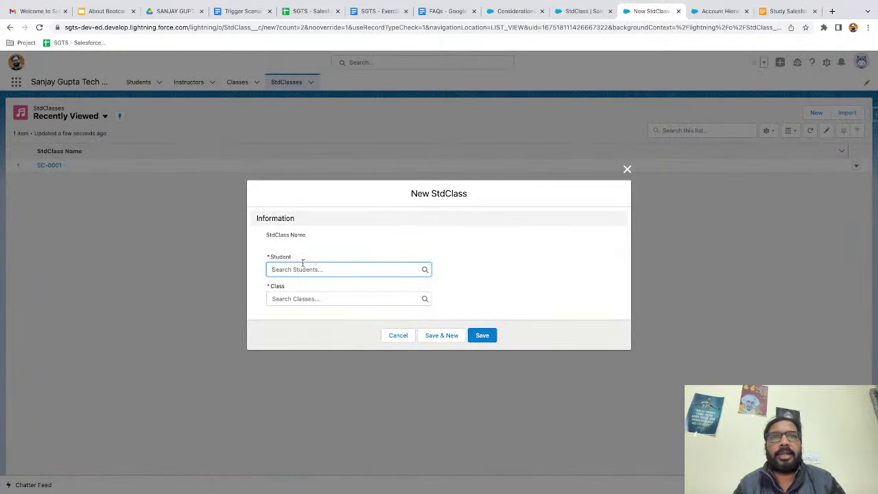
pyautogui.click(295, 269)
pyautogui.click(296, 301)
pyautogui.click(300, 298)
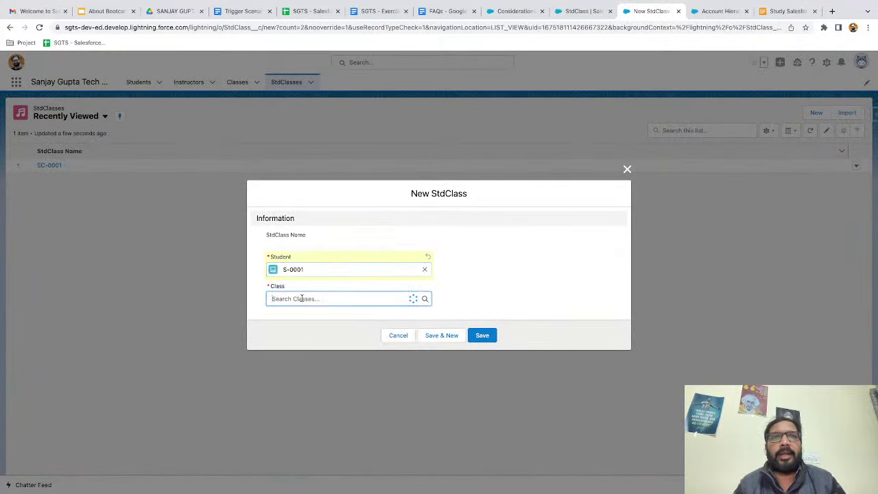
pyautogui.click(309, 343)
pyautogui.click(483, 335)
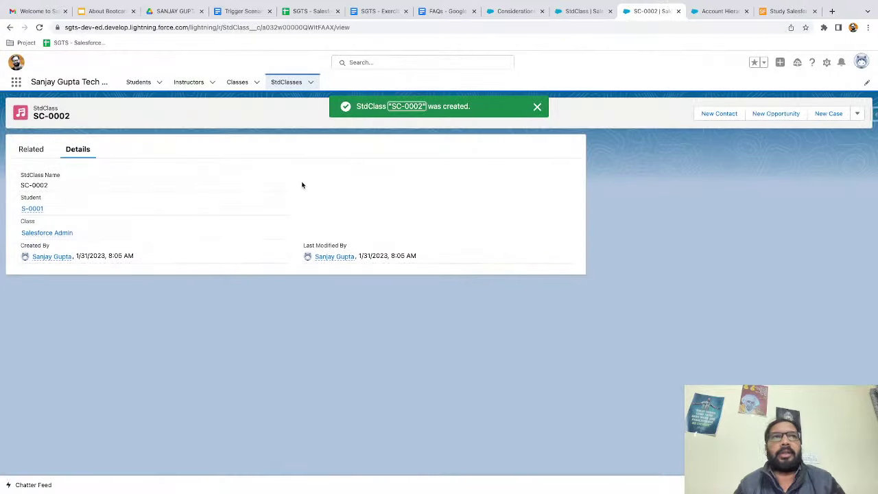
# Return to the StdClasses list and display it in the All list view.
pyautogui.click(286, 84)
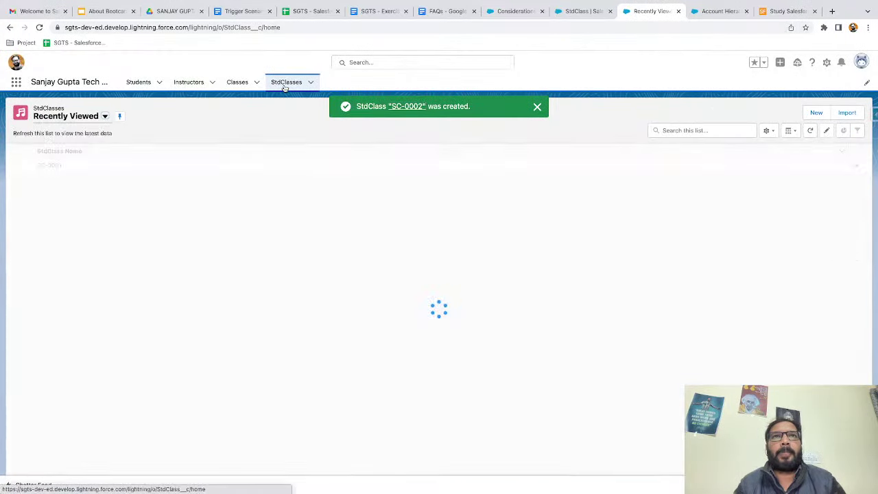
pyautogui.click(91, 118)
pyautogui.click(70, 146)
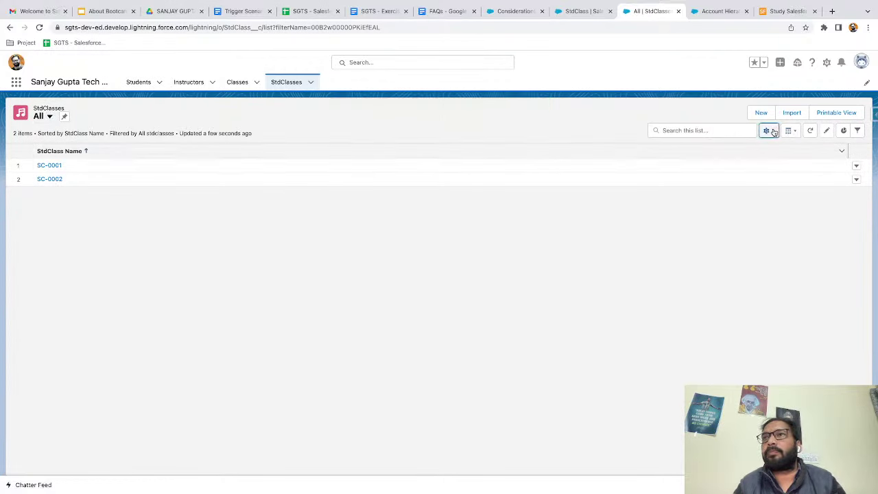
# Add the Student and Class fields as columns of the All list view and pin that view as the default.
pyautogui.click(769, 130)
pyautogui.click(724, 245)
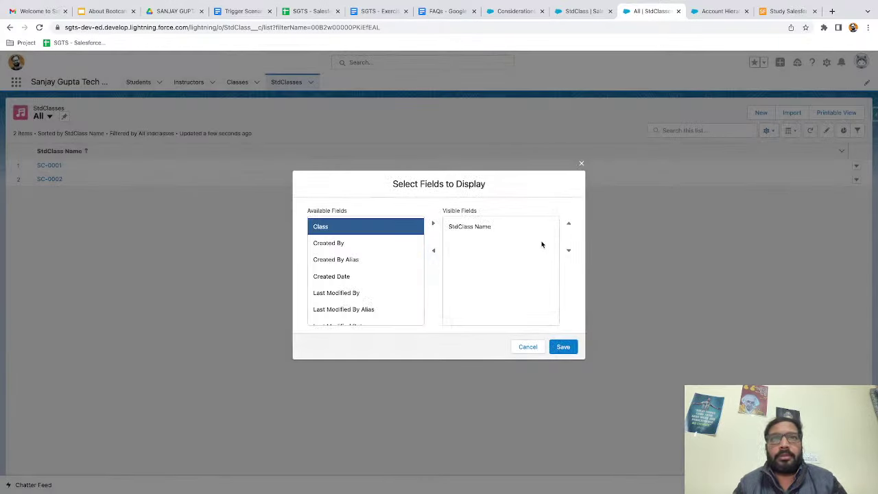
pyautogui.scroll(-2, 373, 282)
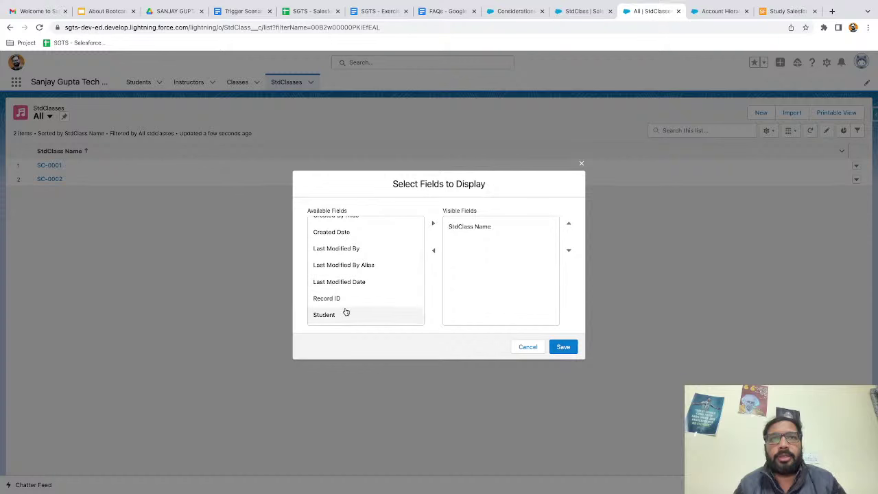
pyautogui.click(346, 313)
pyautogui.click(433, 223)
pyautogui.scroll(3, 352, 288)
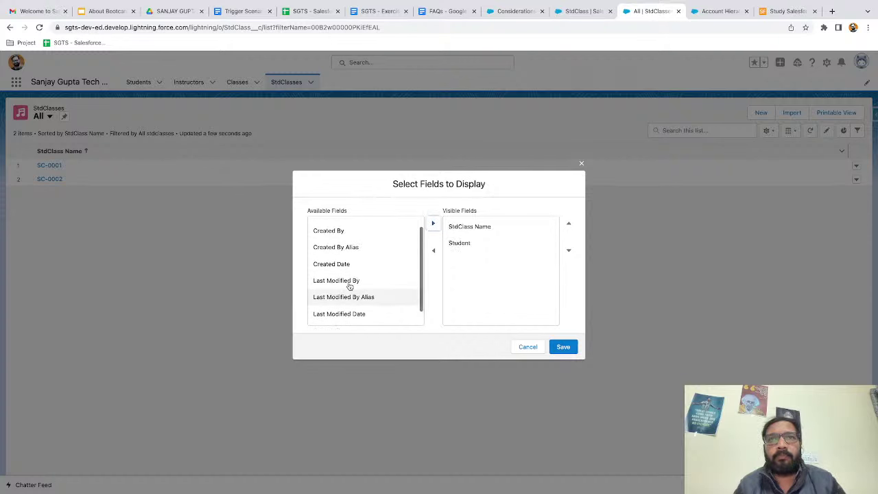
pyautogui.click(337, 232)
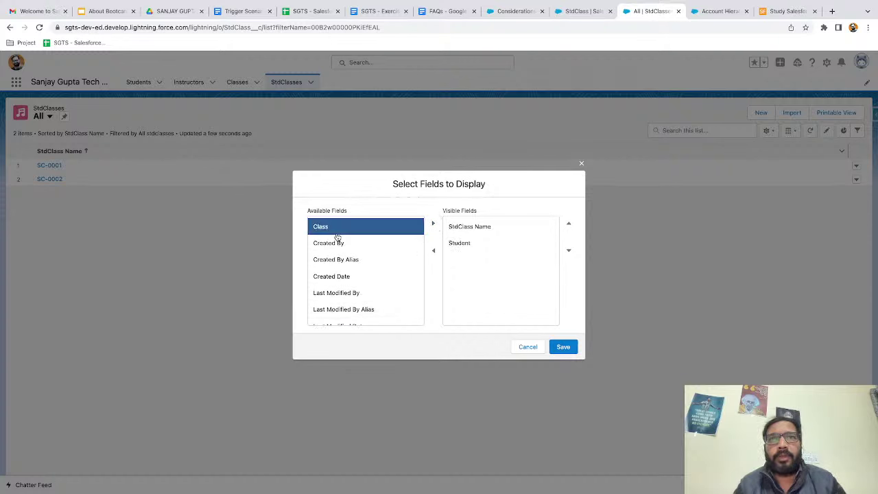
pyautogui.click(433, 224)
pyautogui.click(564, 349)
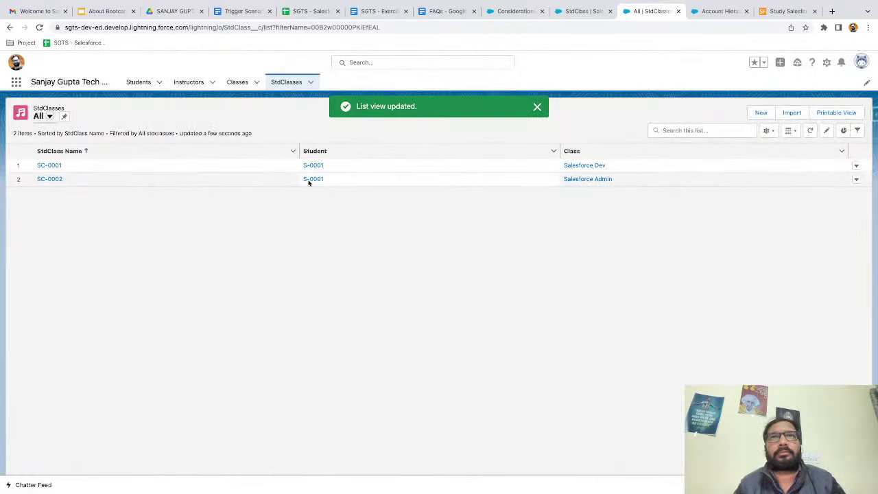
pyautogui.click(65, 117)
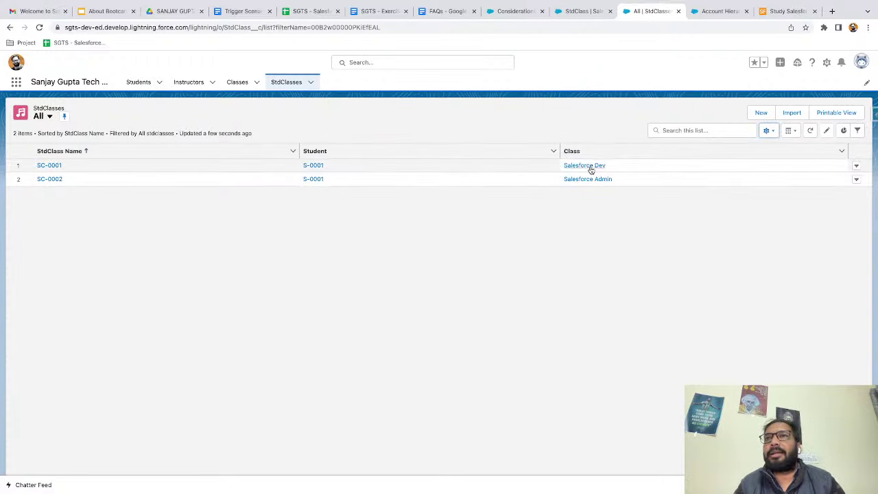
# Create and save a StdClass record linking student S-0005 to the Salesforce Dev class, and return to the StdClasses list.
pyautogui.click(761, 113)
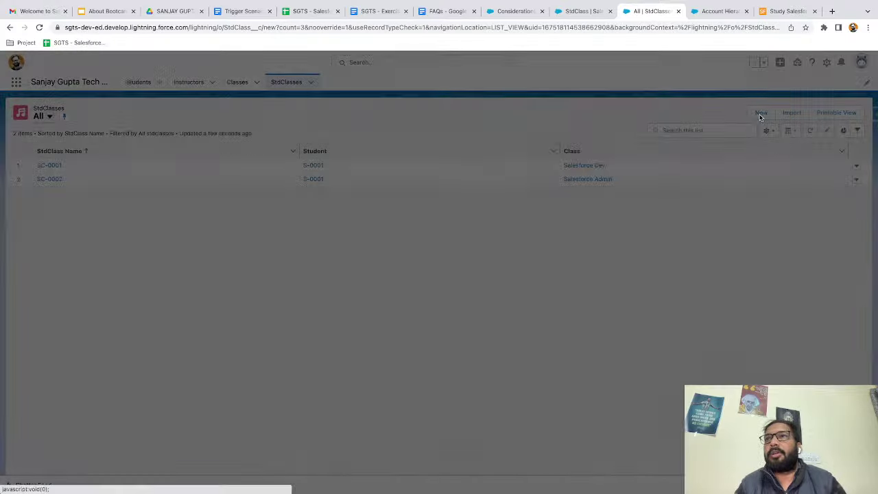
pyautogui.click(283, 269)
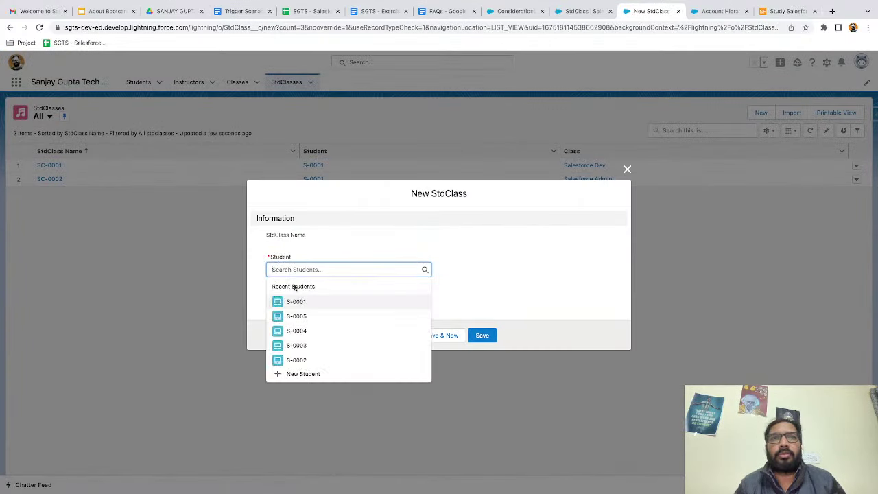
pyautogui.click(299, 315)
pyautogui.click(306, 299)
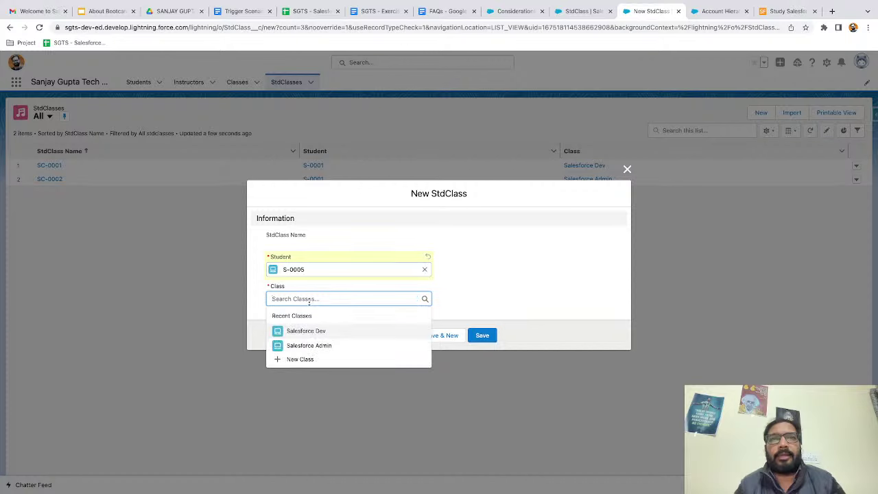
pyautogui.click(311, 331)
pyautogui.click(482, 336)
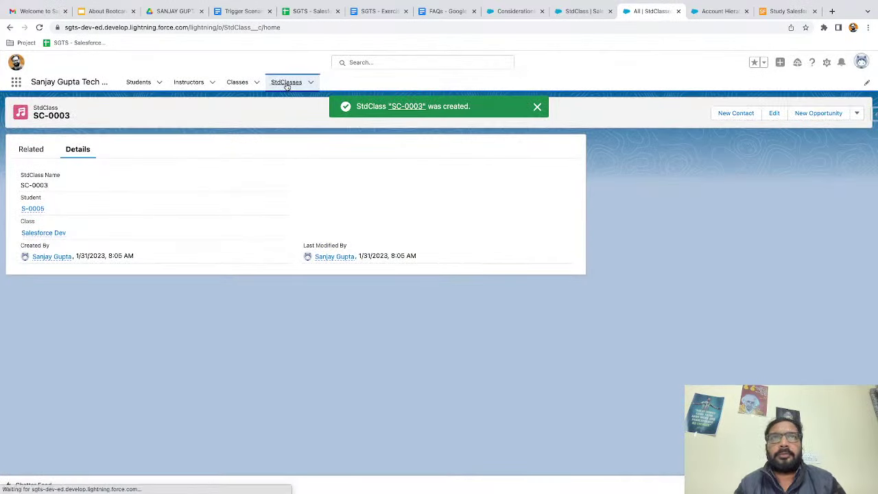
pyautogui.click(286, 83)
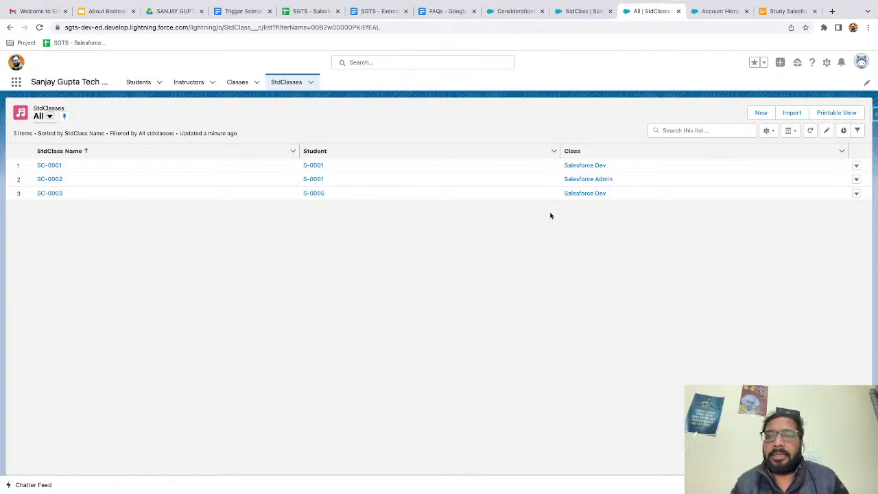
pyautogui.click(288, 84)
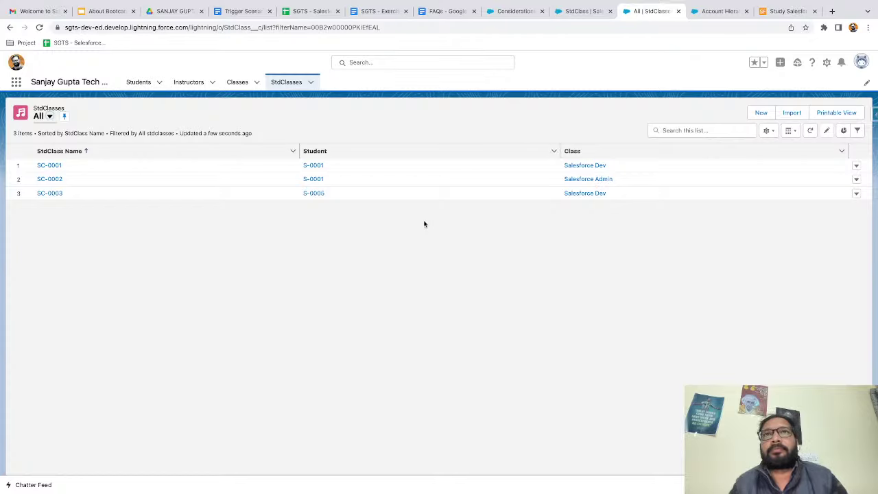
# Switch to the presentation and advance to the "Let's Discuss the Queries!" slide.
pyautogui.hotkey('ctrl', 'Left')
pyautogui.press('Right')
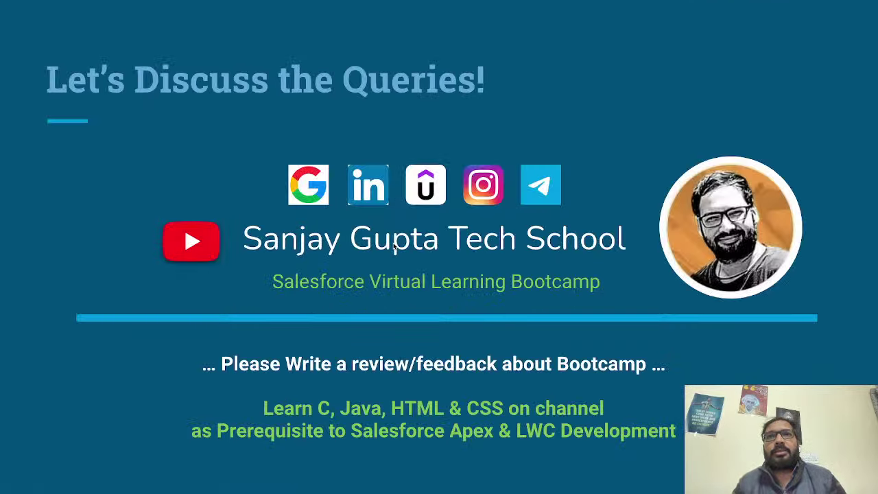
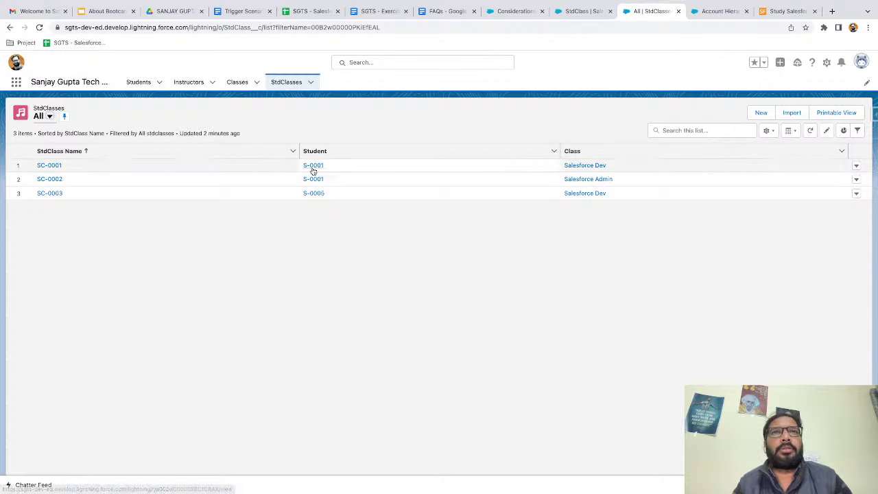
# Check student S-0001's related StdClasses, view the SC-0001 record, and return to the StdClasses list.
pyautogui.click(313, 166)
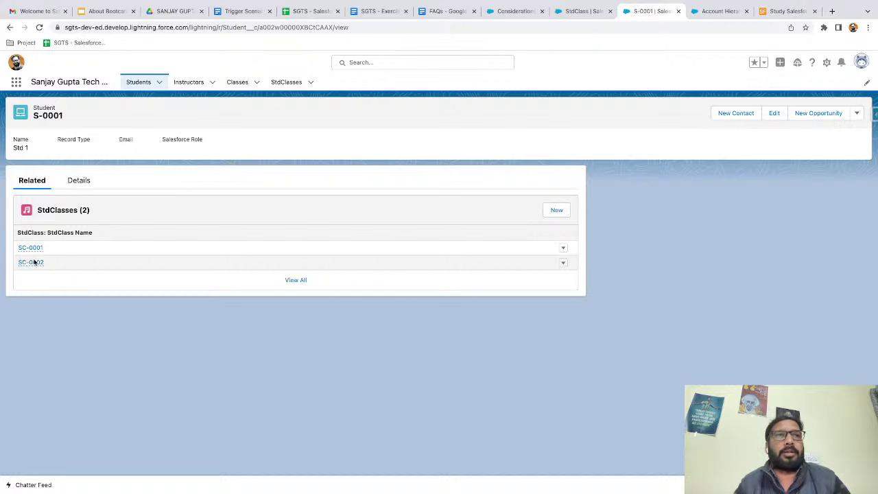
pyautogui.click(32, 249)
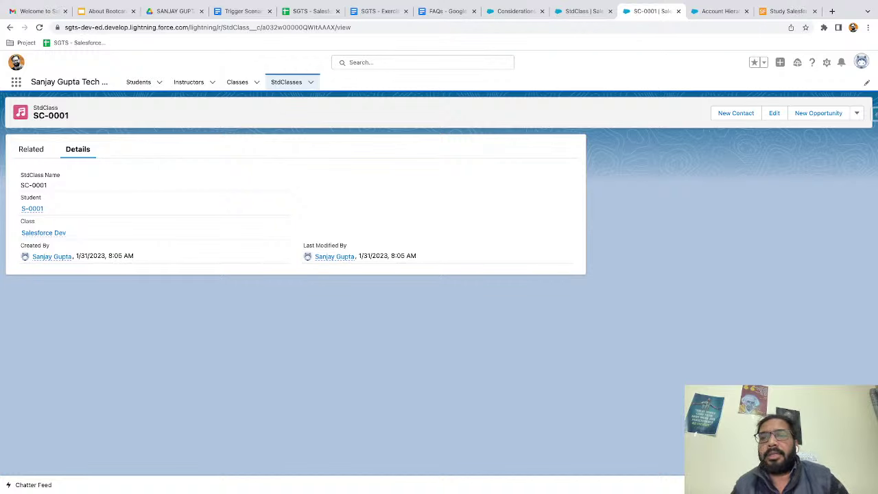
pyautogui.click(286, 81)
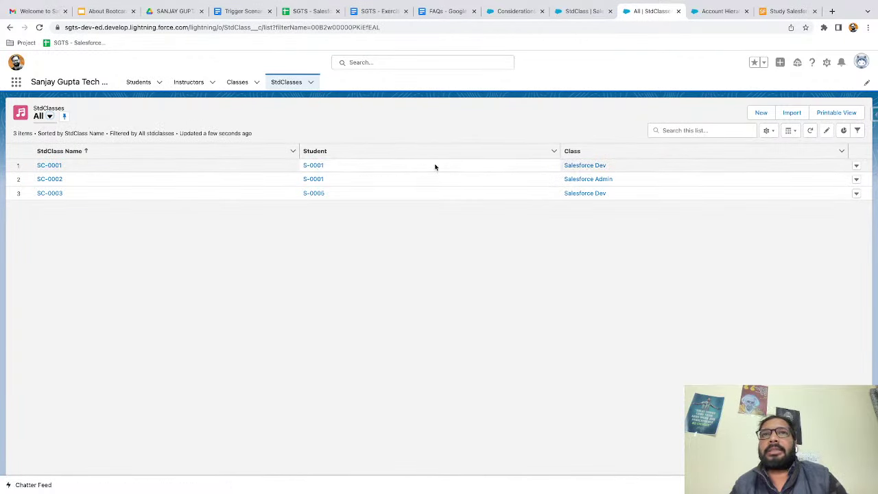
# Examine the Class lookup field in student S-0001's details and return to the StdClasses list.
pyautogui.click(318, 166)
pyautogui.scroll(-1, 96, 304)
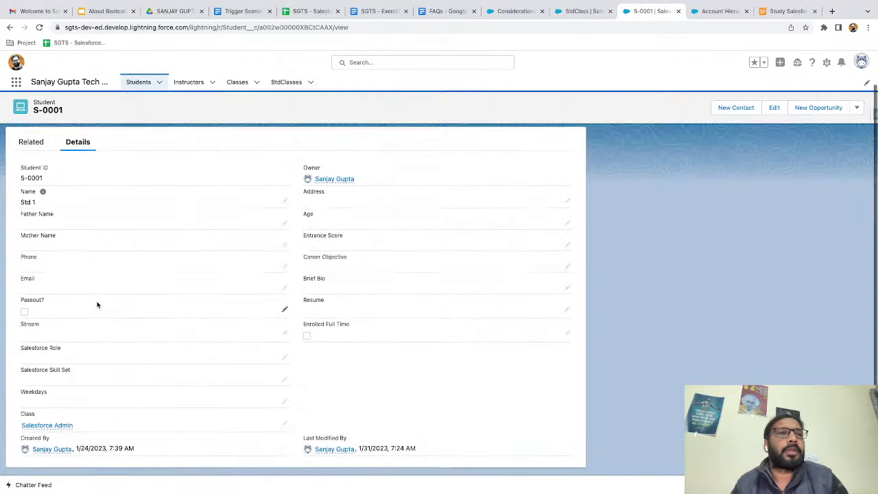
pyautogui.moveTo(48, 426)
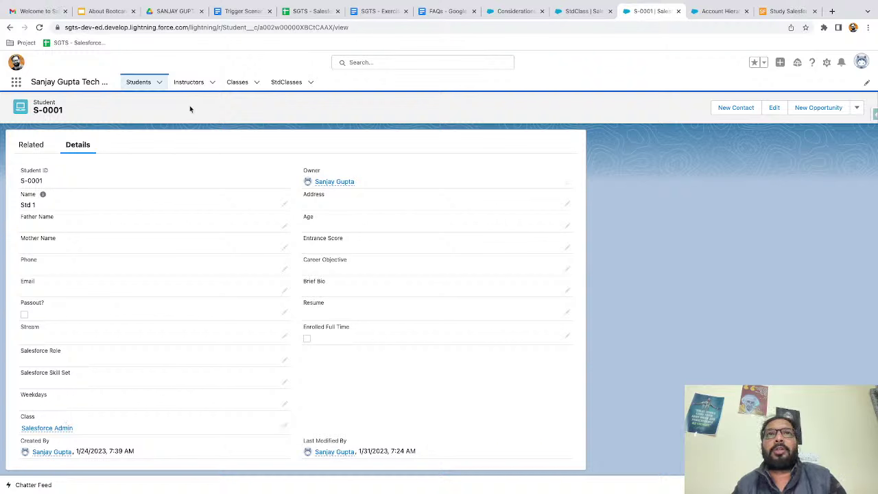
pyautogui.click(287, 82)
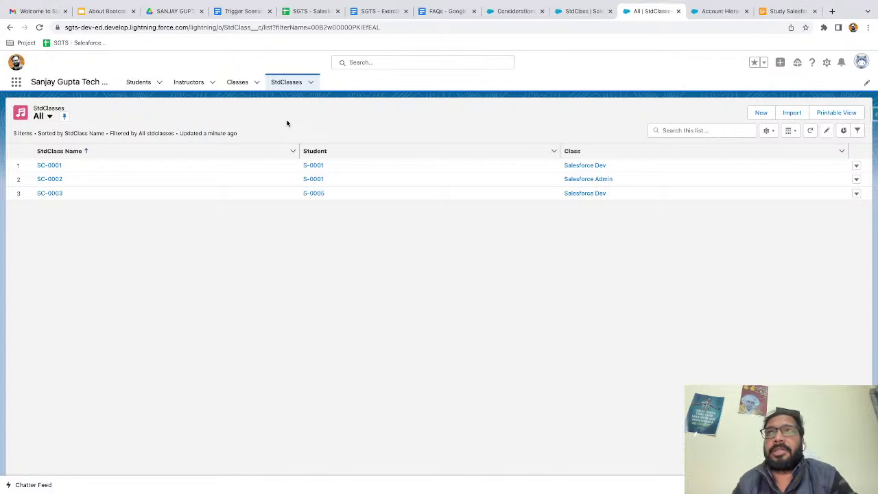
# In the Sales app, list all opportunities and open the Burlington Textiles Weaving Plant Generator record.
pyautogui.click(715, 13)
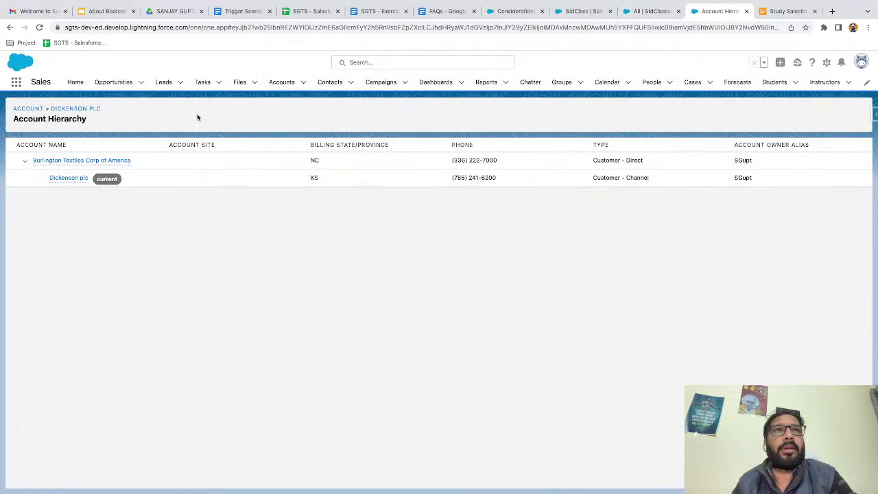
pyautogui.click(114, 83)
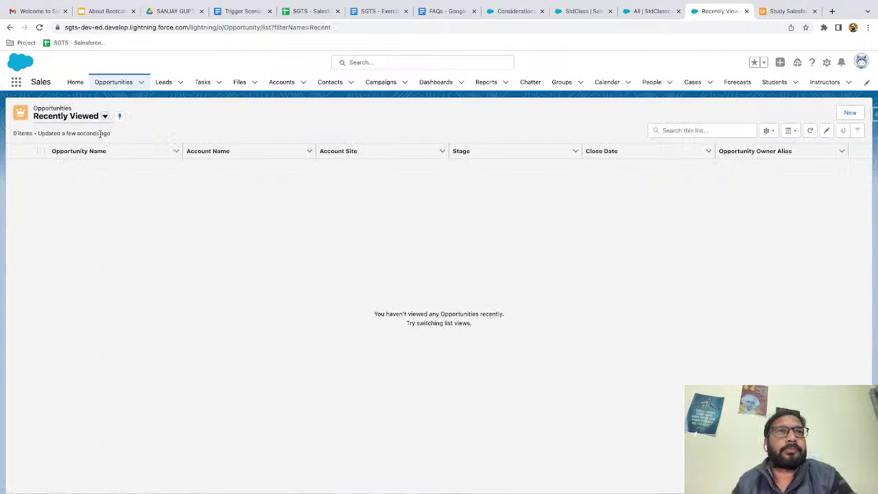
pyautogui.click(104, 117)
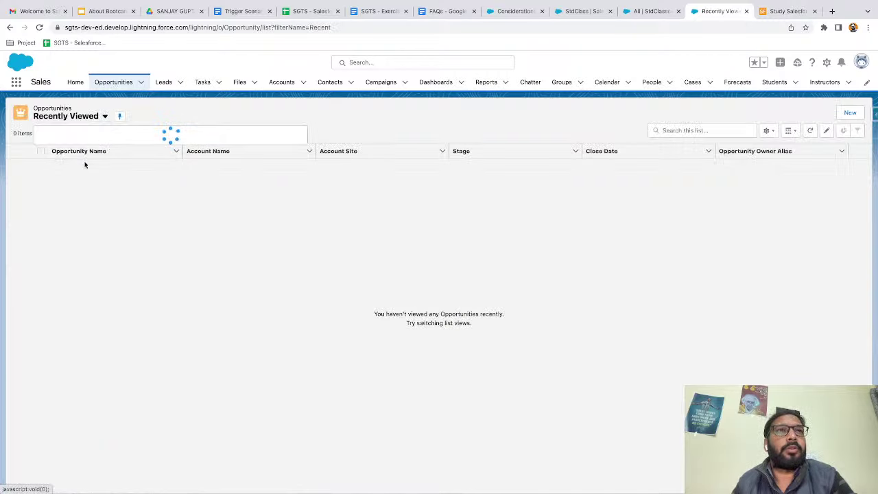
pyautogui.click(78, 206)
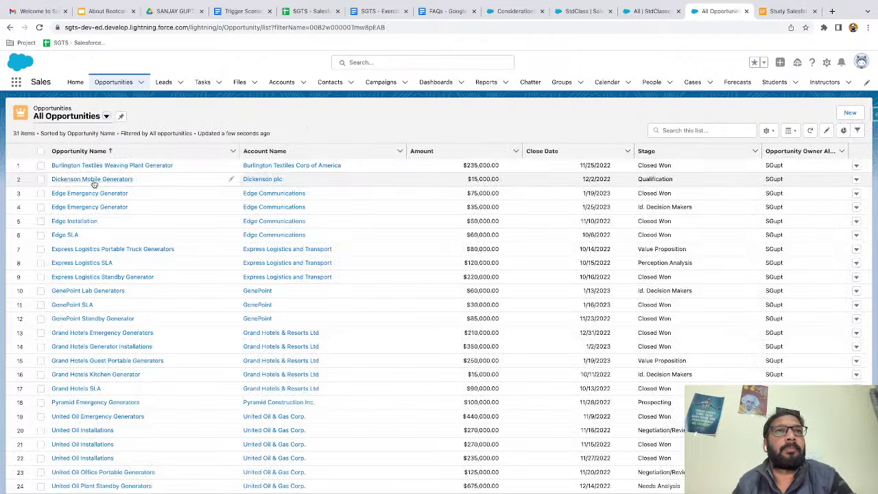
pyautogui.click(86, 169)
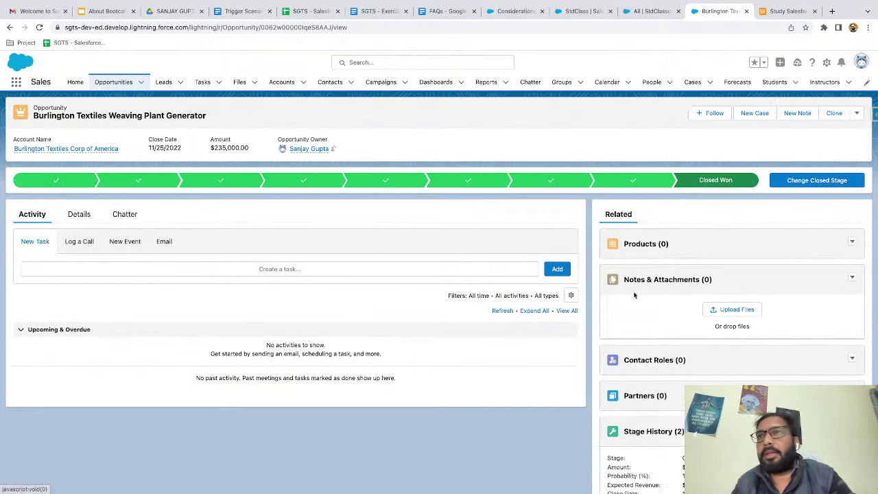
# Examine the contacts offered for adding contact roles to the opportunity, close the selection without adding any, and review the related lists.
pyautogui.scroll(-3, 730, 327)
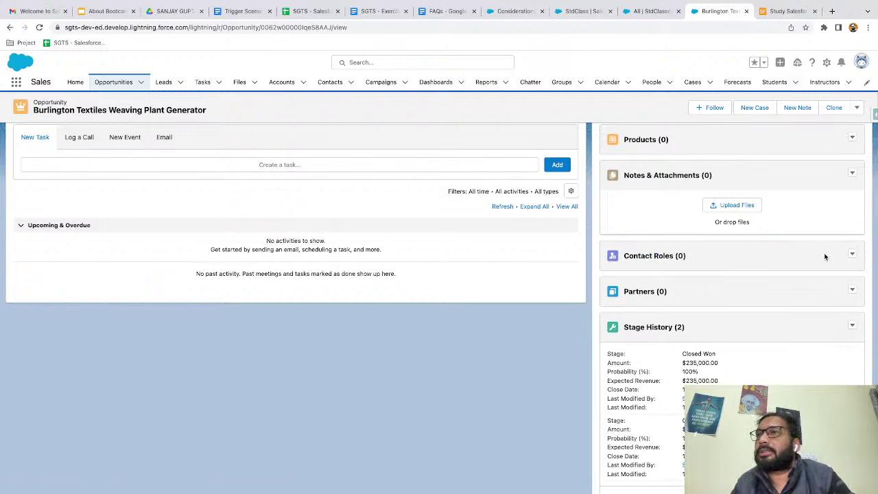
pyautogui.click(852, 255)
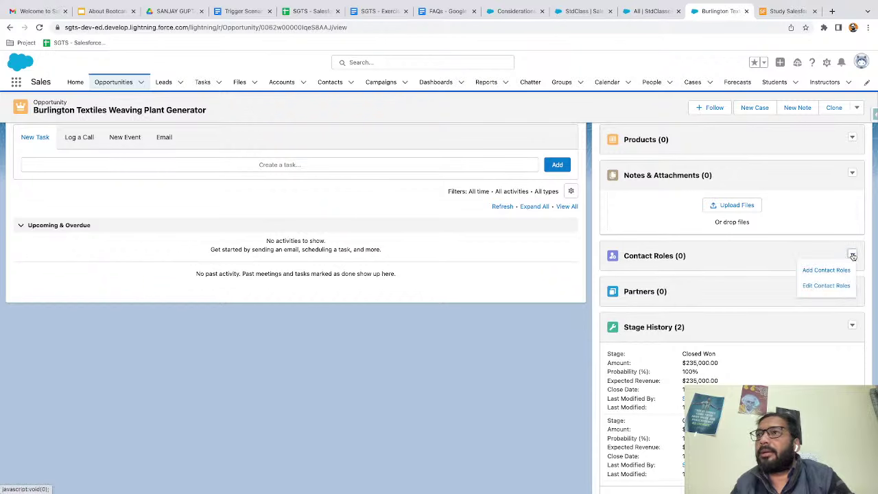
pyautogui.click(826, 270)
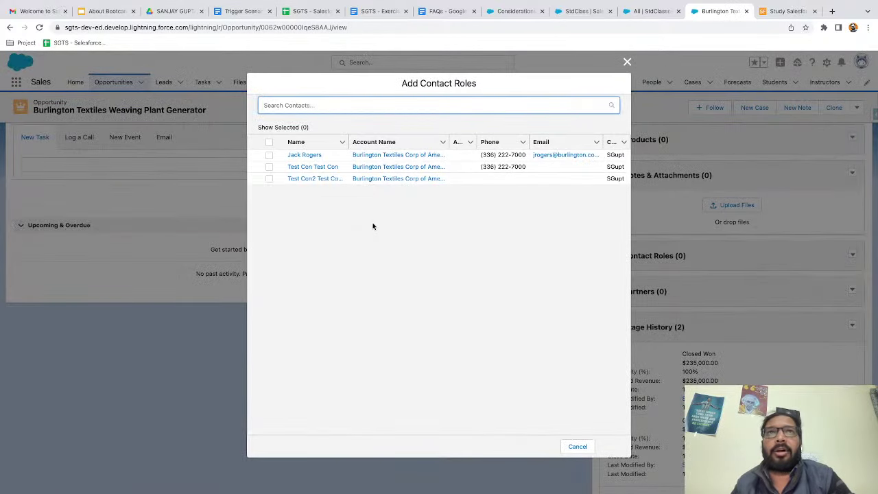
pyautogui.click(627, 63)
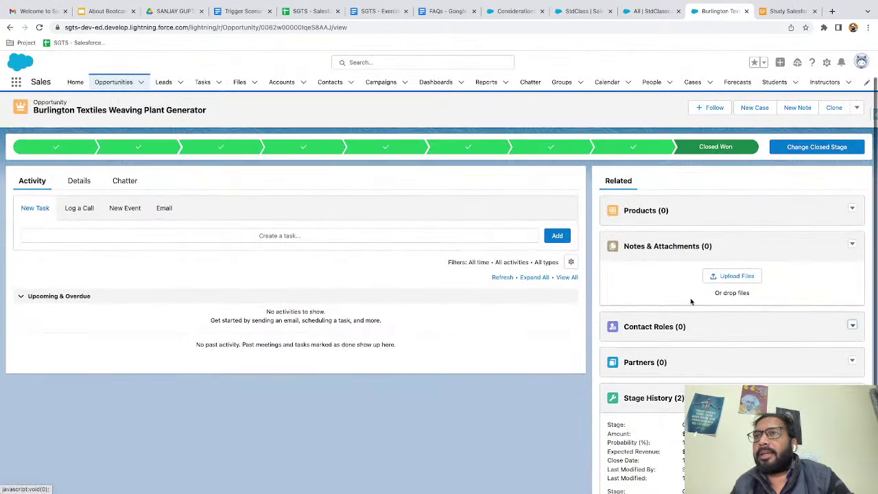
pyautogui.scroll(-2, 691, 301)
pyautogui.scroll(2, 483, 297)
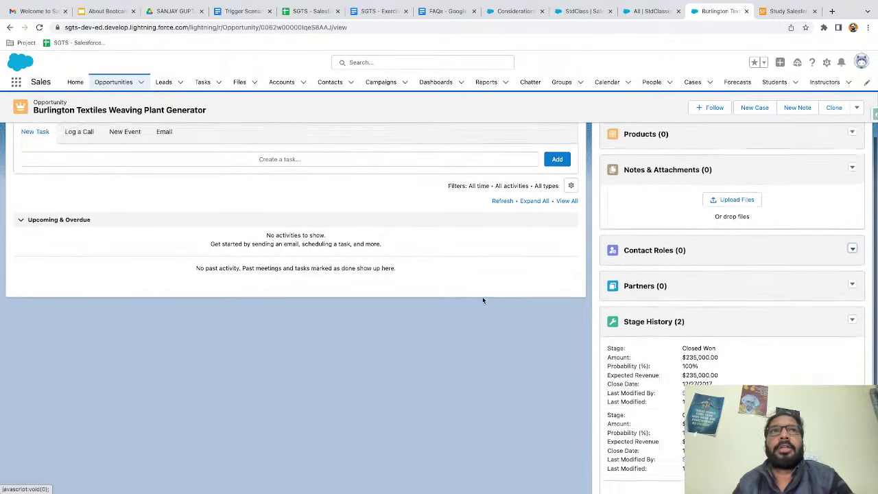